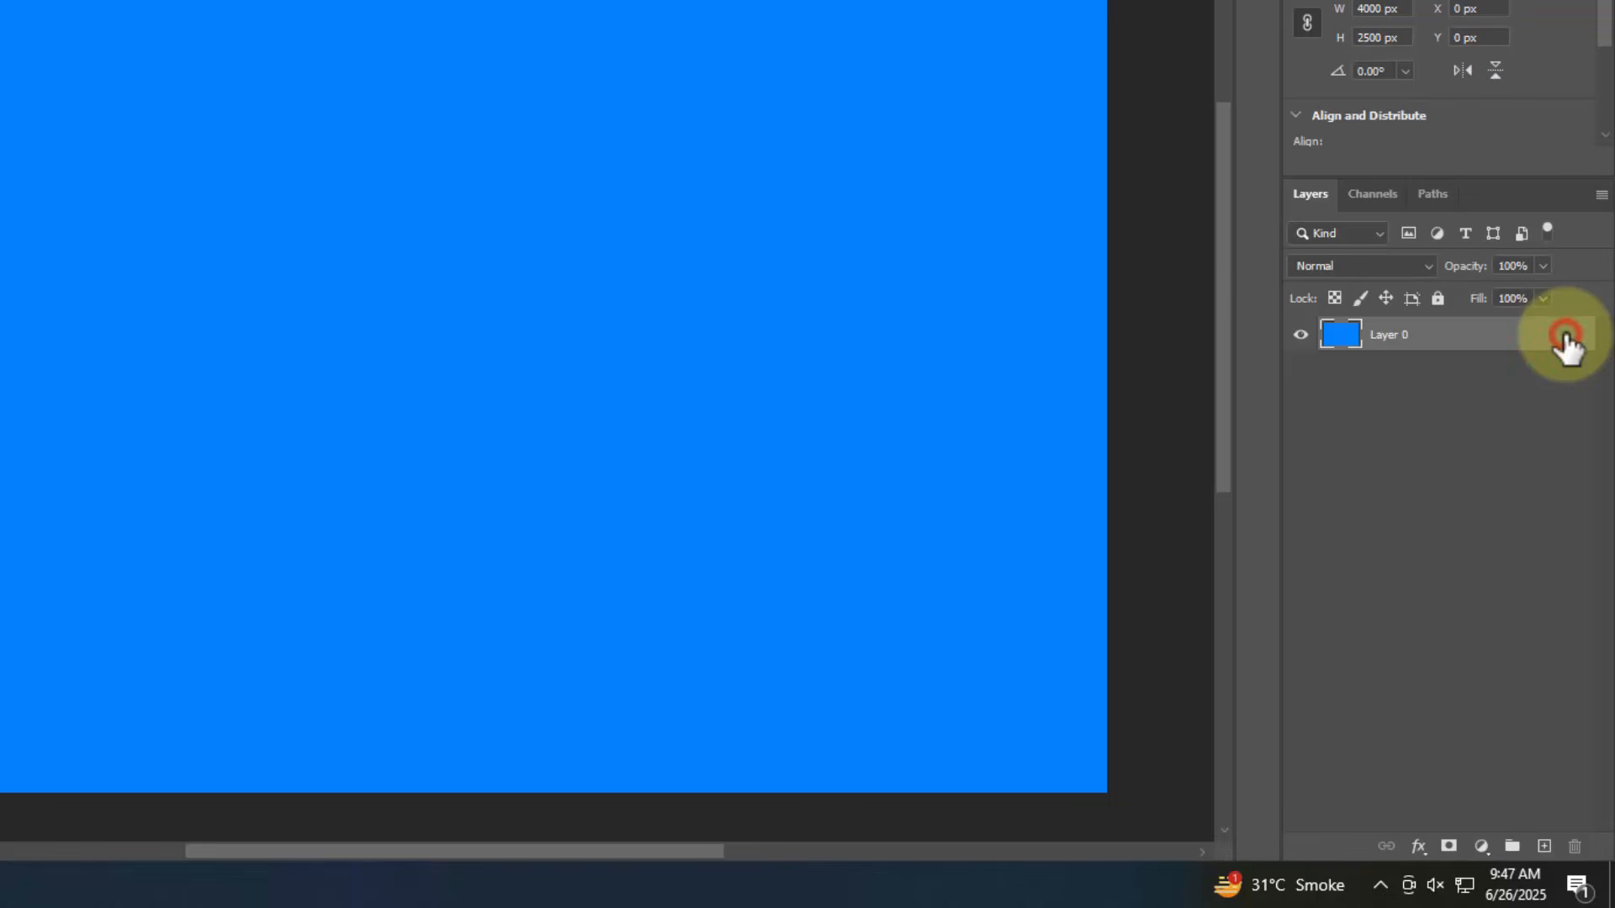
# Place the blue Layer 0 inside a group named Background
pyautogui.keyDown('shift'); pyautogui.click(1512, 847); pyautogui.keyUp('shift')
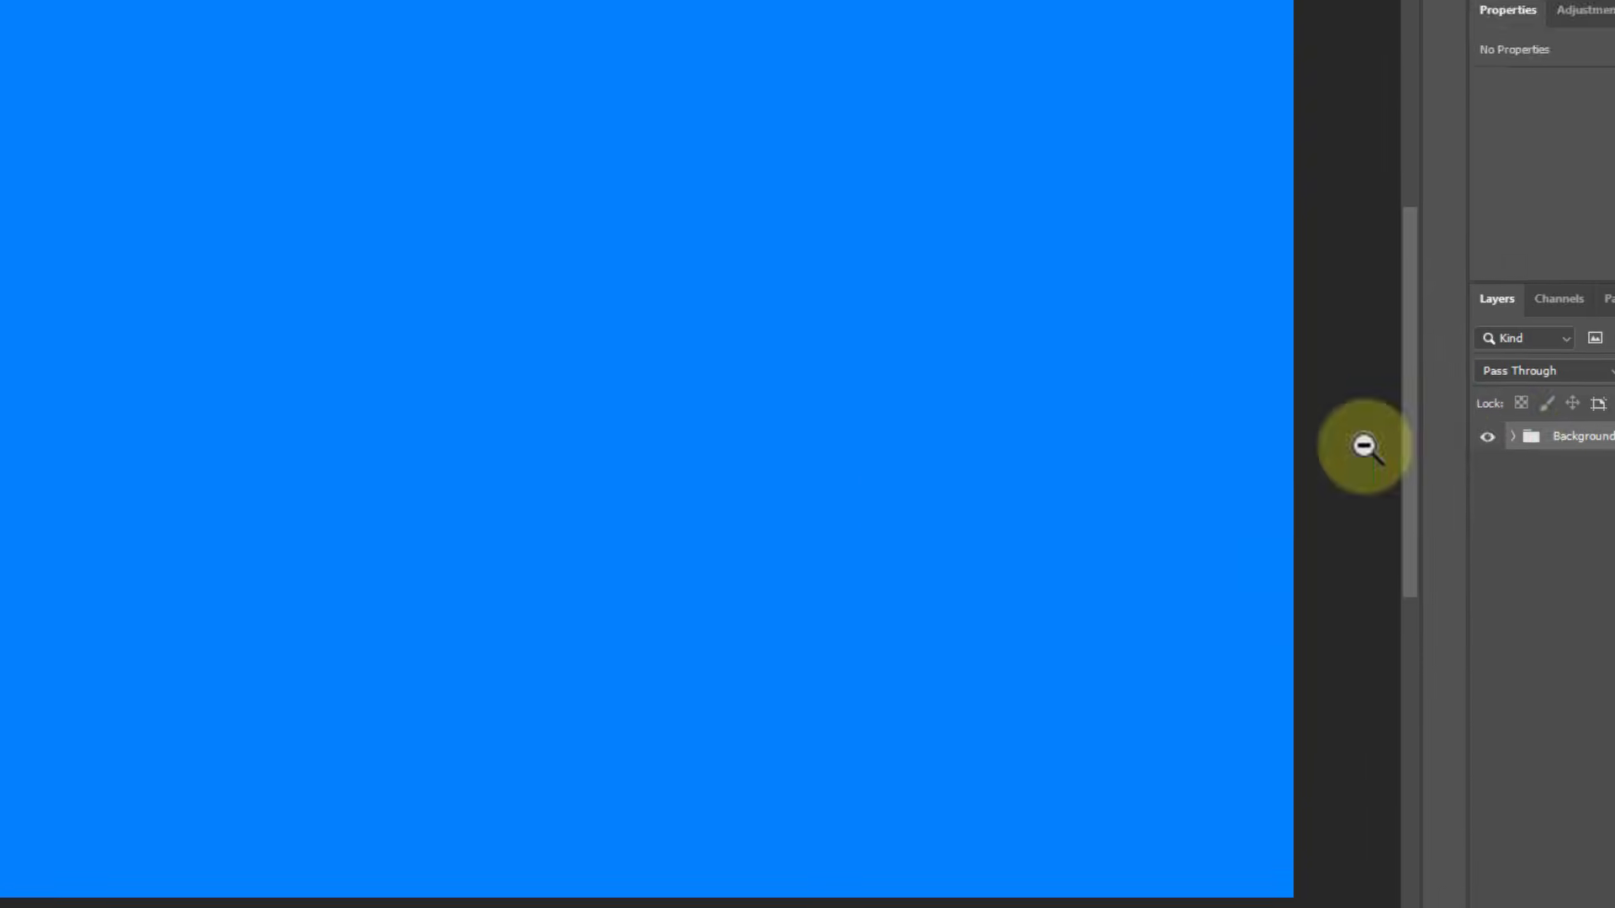
# Add the white horizontal text TRUE! to the canvas in ObelixPro at 230 pt
pyautogui.click(25, 601)
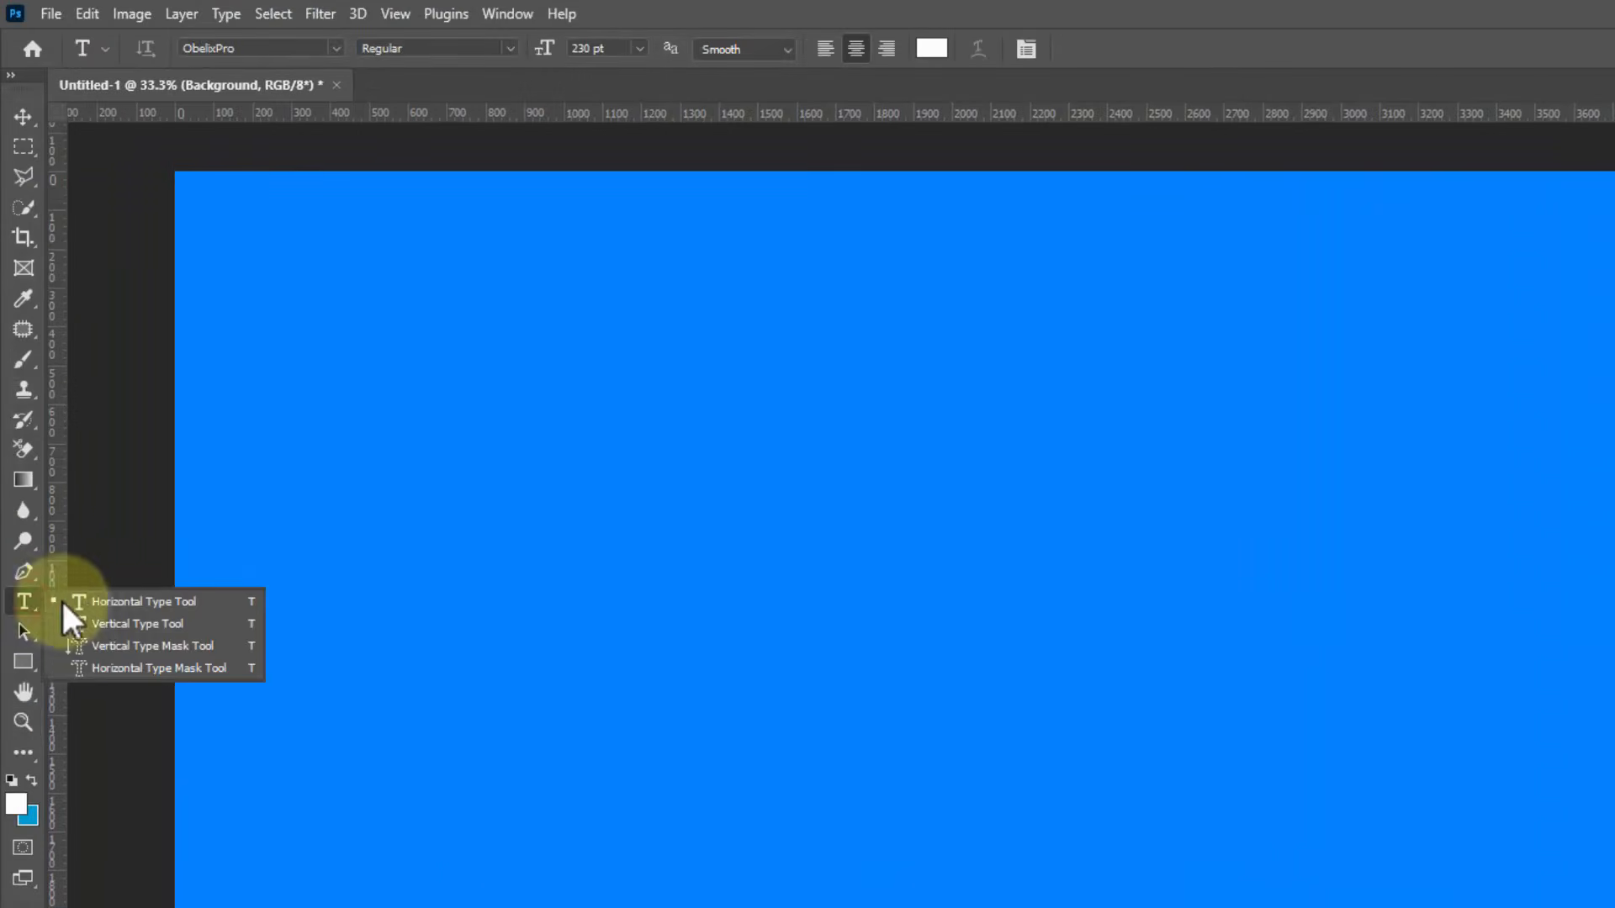
pyautogui.click(94, 600)
pyautogui.click(1077, 694)
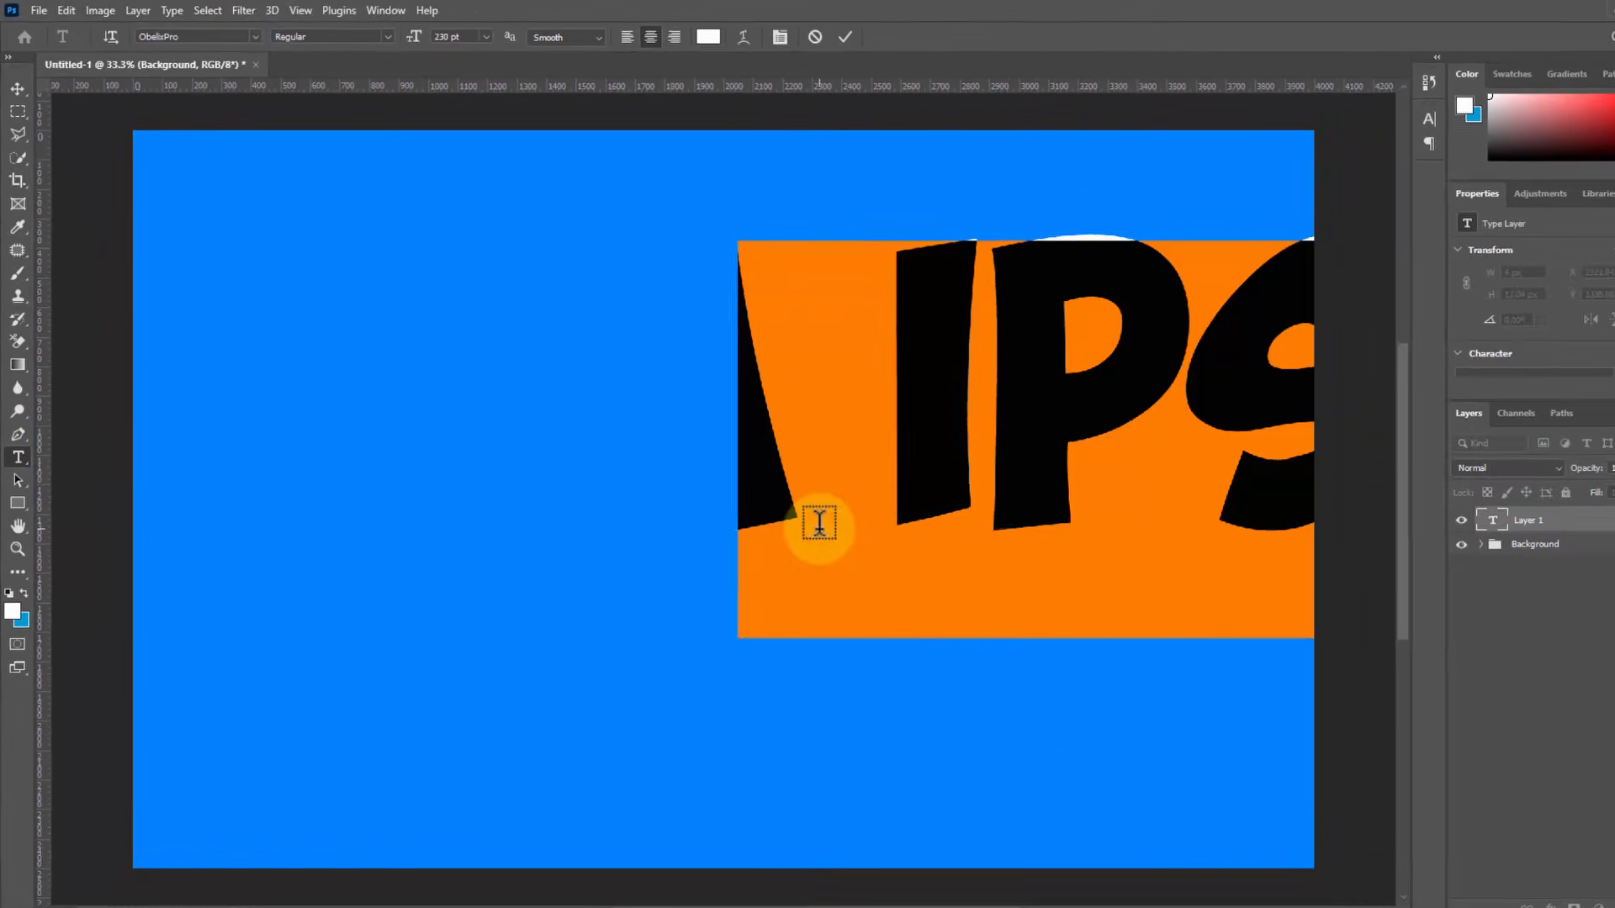
pyautogui.write('TRUE!')
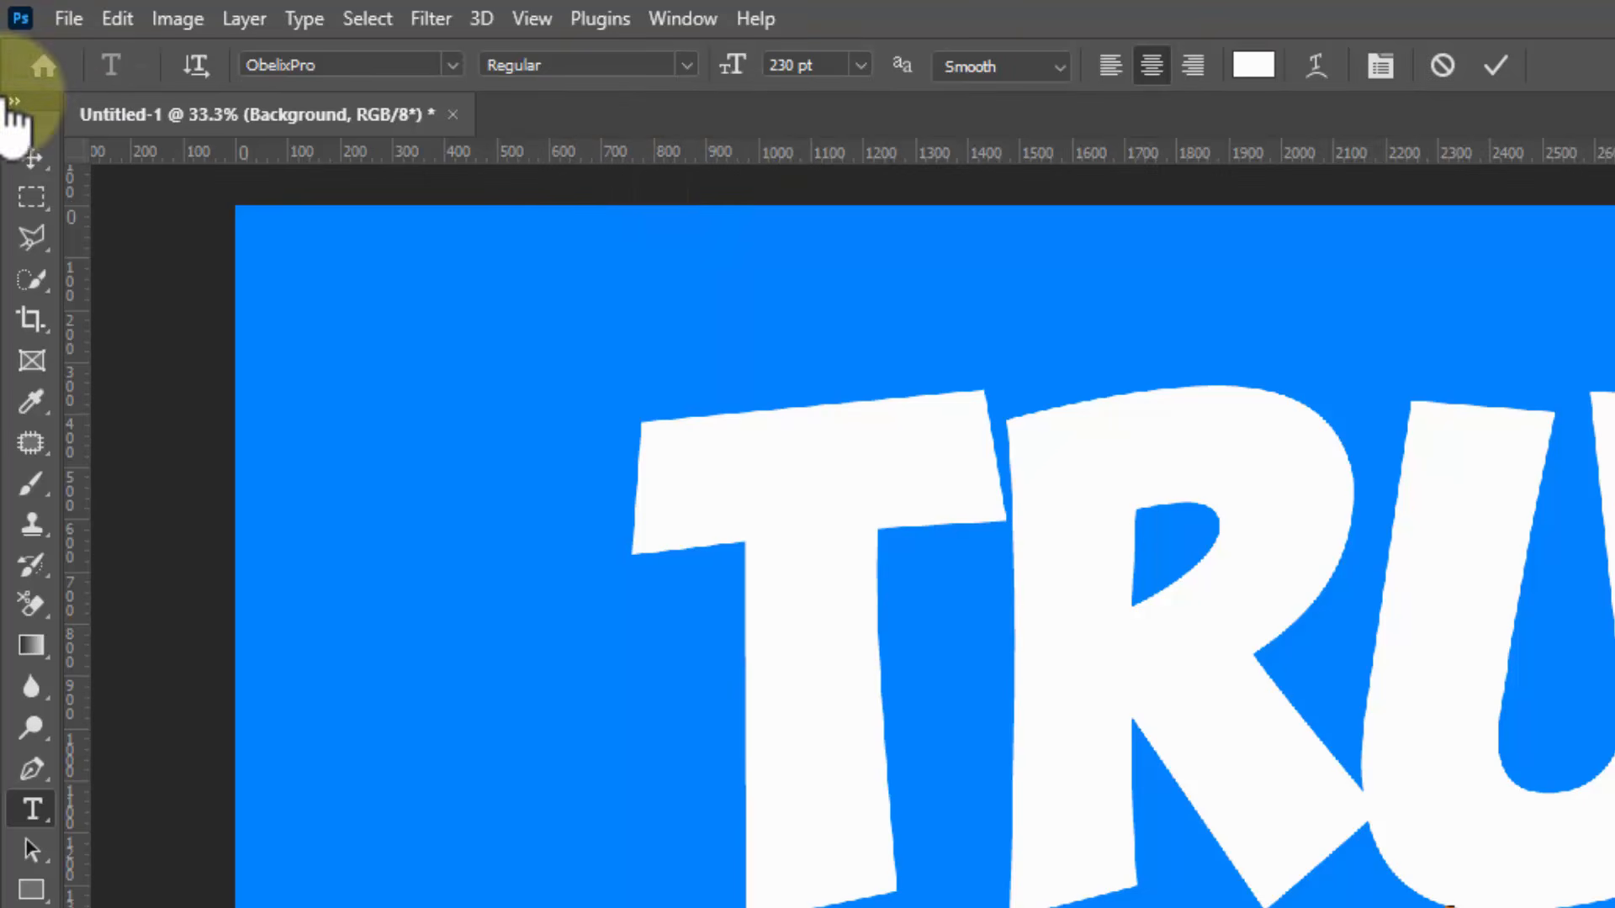
# Center the TRUE! text horizontally and vertically on the whole canvas, and clear the selection
pyautogui.click(31, 158)
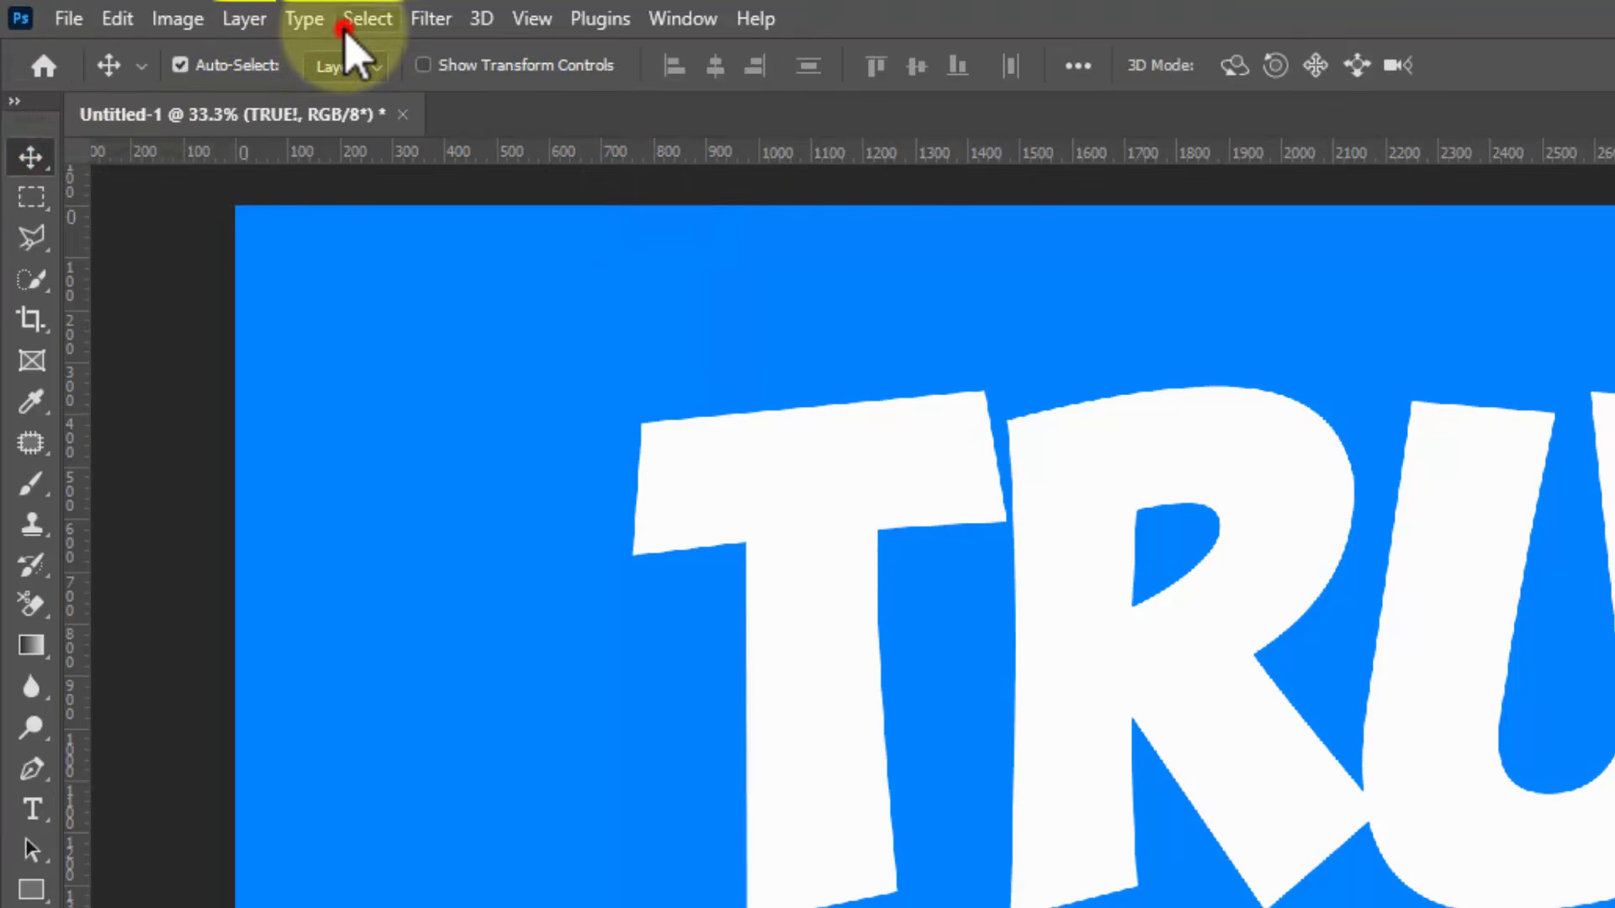
pyautogui.click(367, 19)
pyautogui.click(379, 63)
pyautogui.click(715, 65)
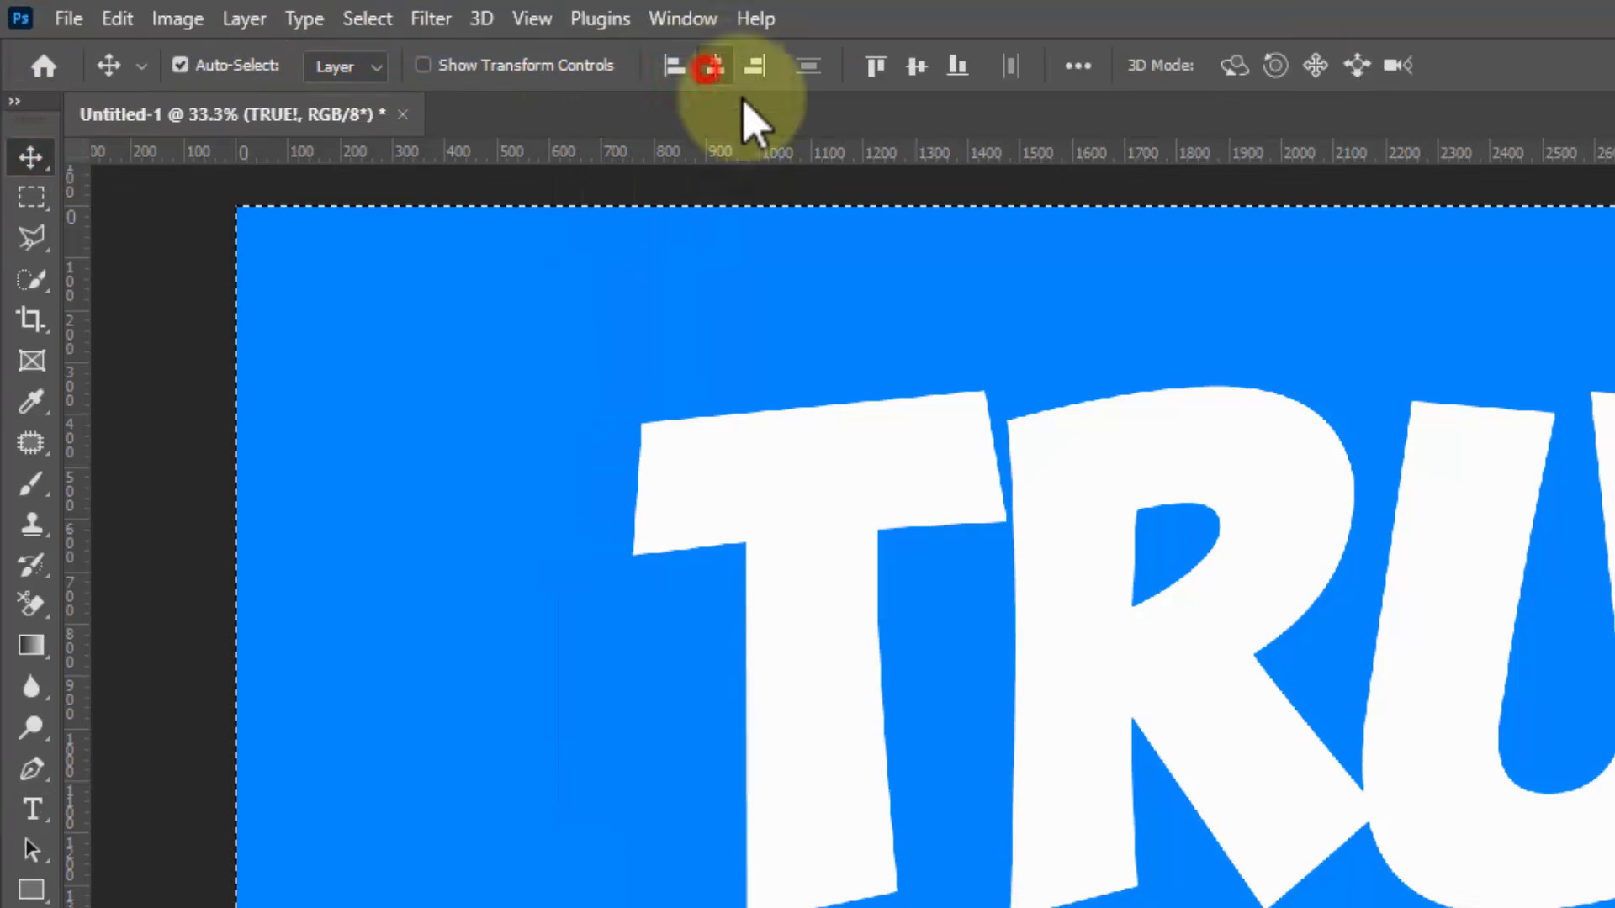
pyautogui.click(917, 66)
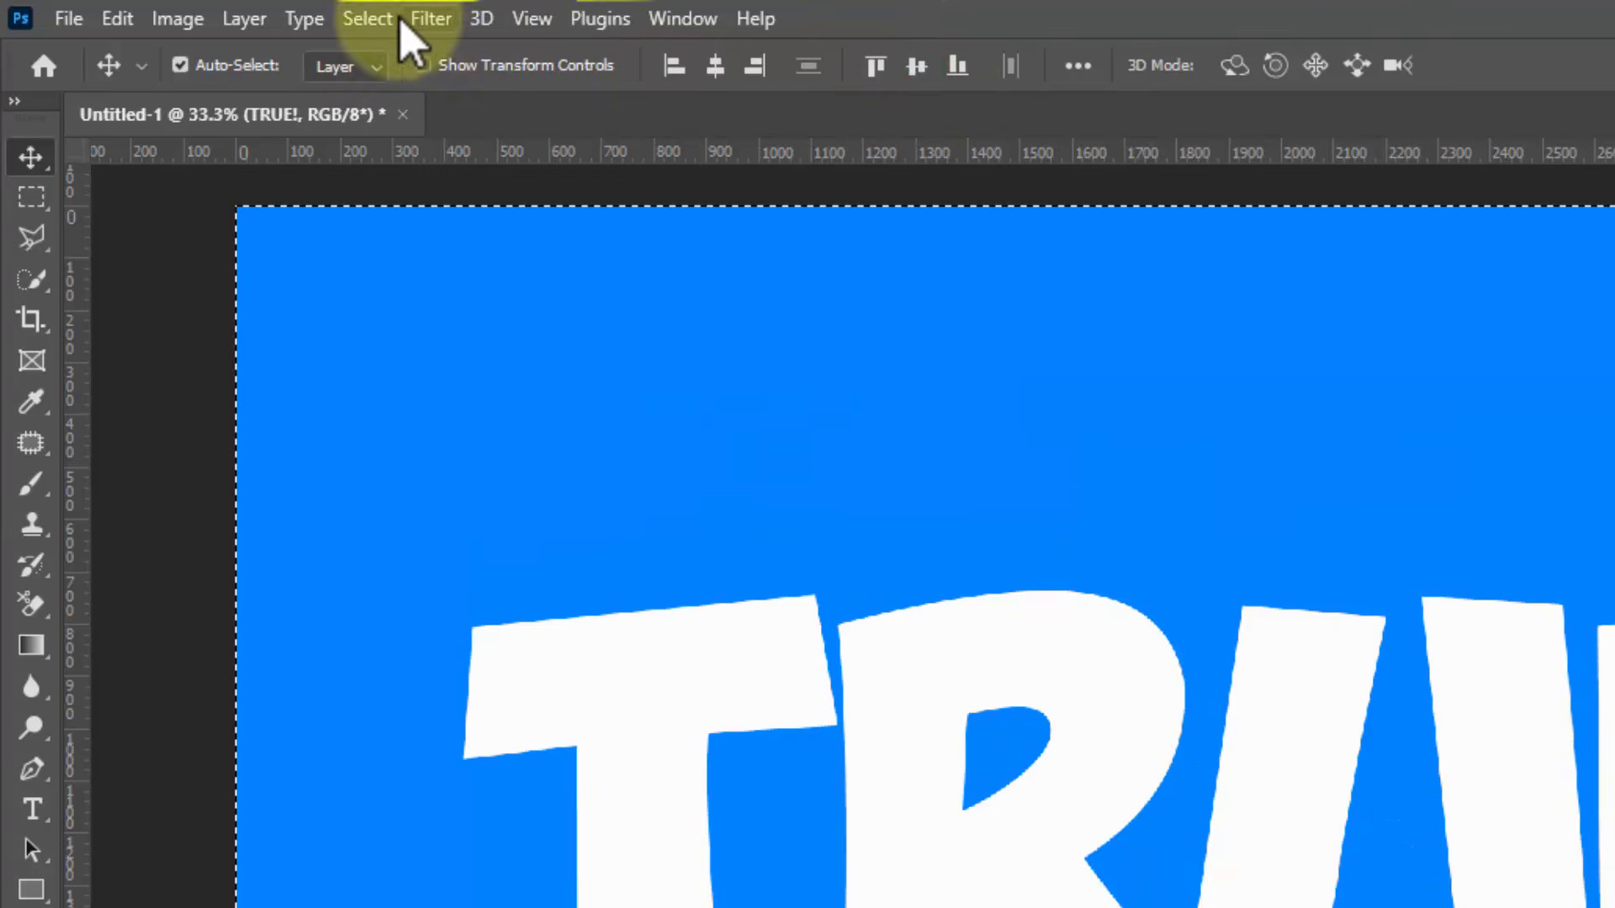
pyautogui.click(367, 19)
pyautogui.click(374, 77)
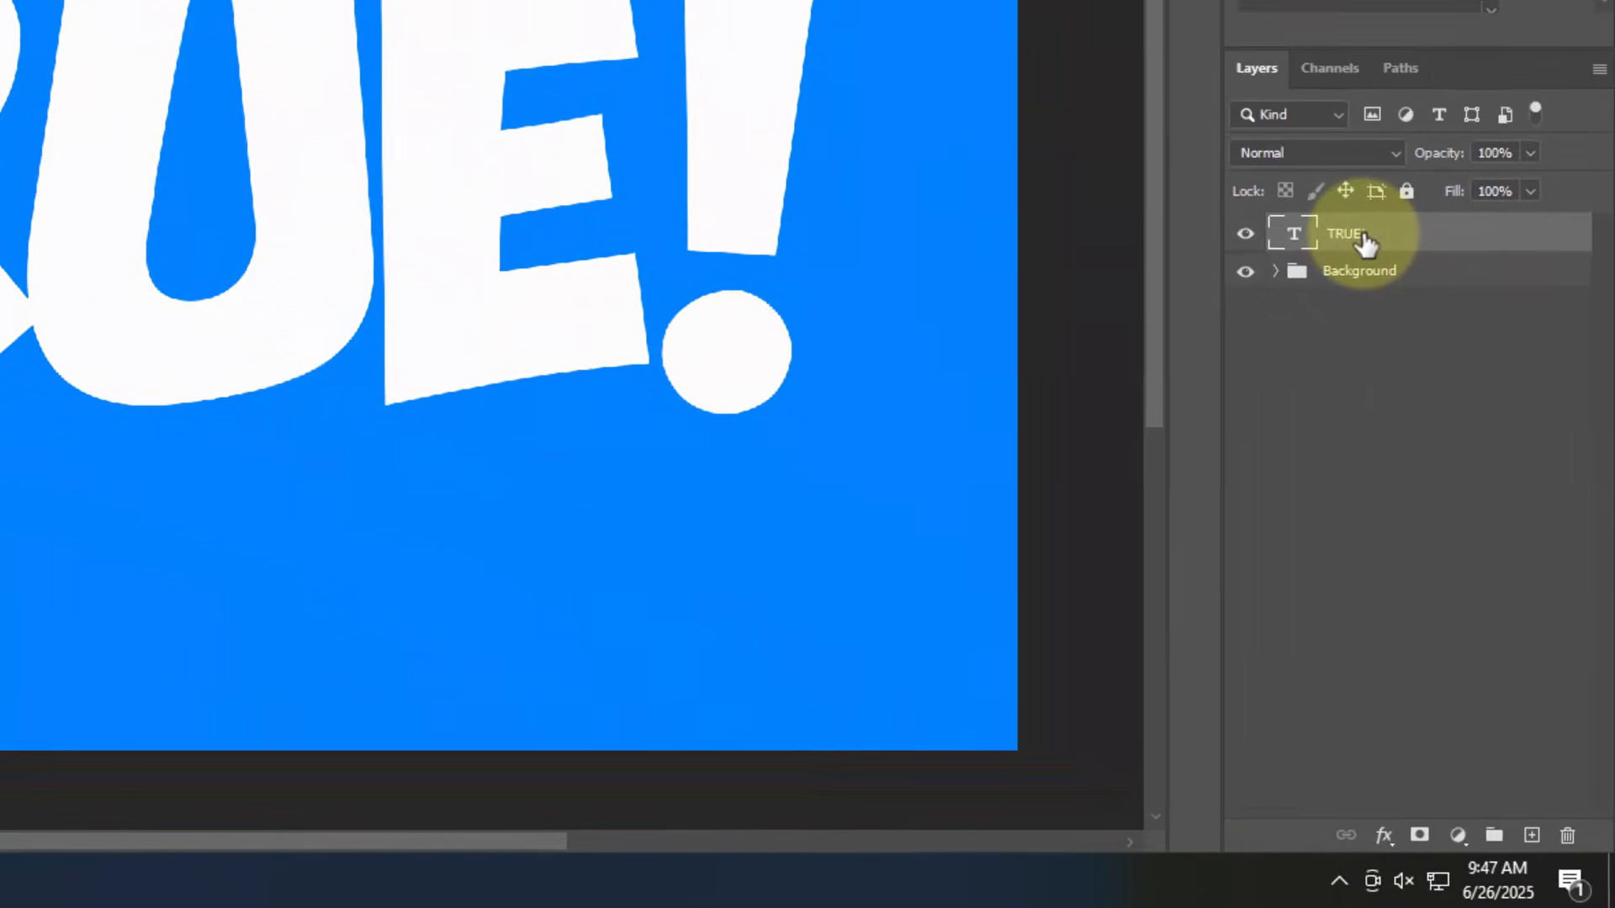
# Convert the TRUE! text layer to a Smart Object
pyautogui.rightClick(1356, 222)
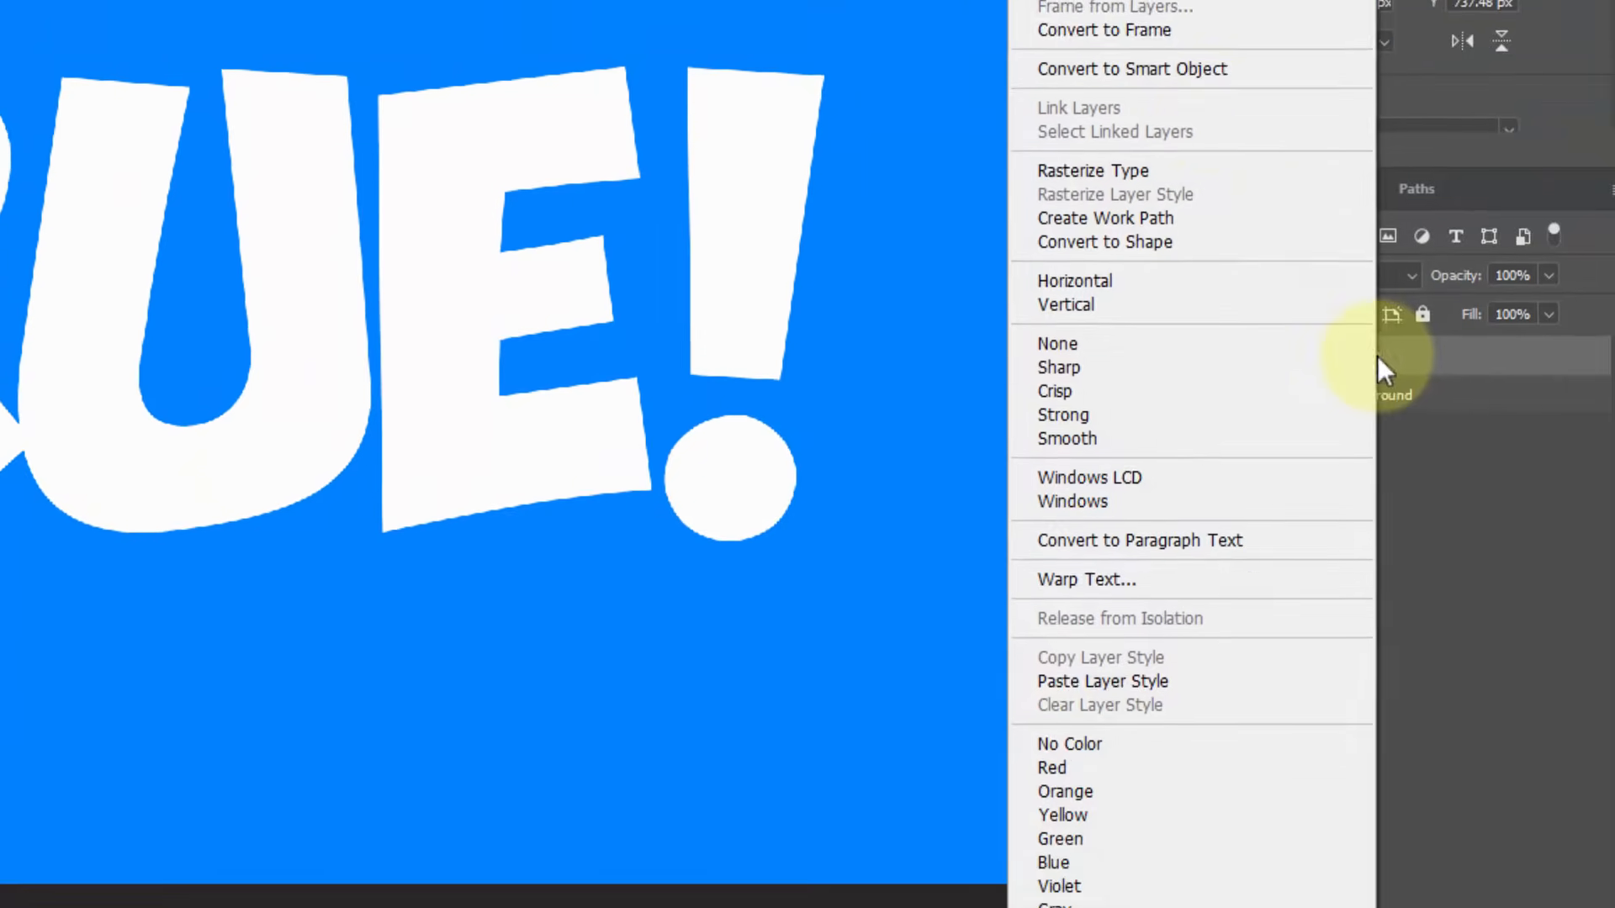
pyautogui.click(1208, 205)
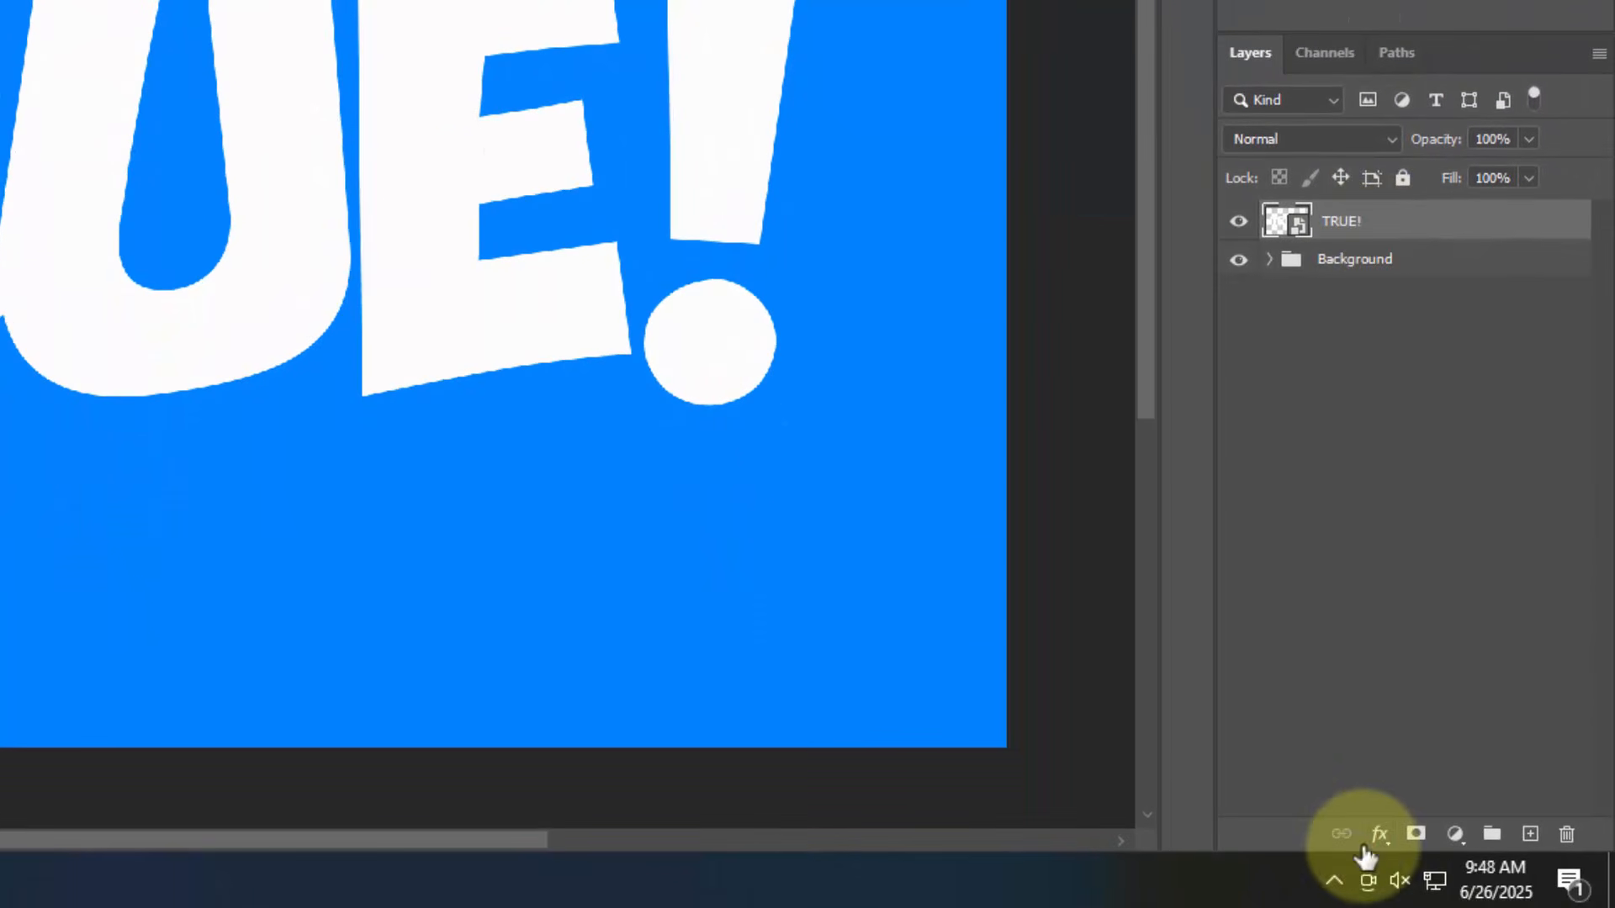
# Add a Stroke effect to the TRUE! layer and set its position to Outside
pyautogui.click(1379, 834)
pyautogui.click(1438, 577)
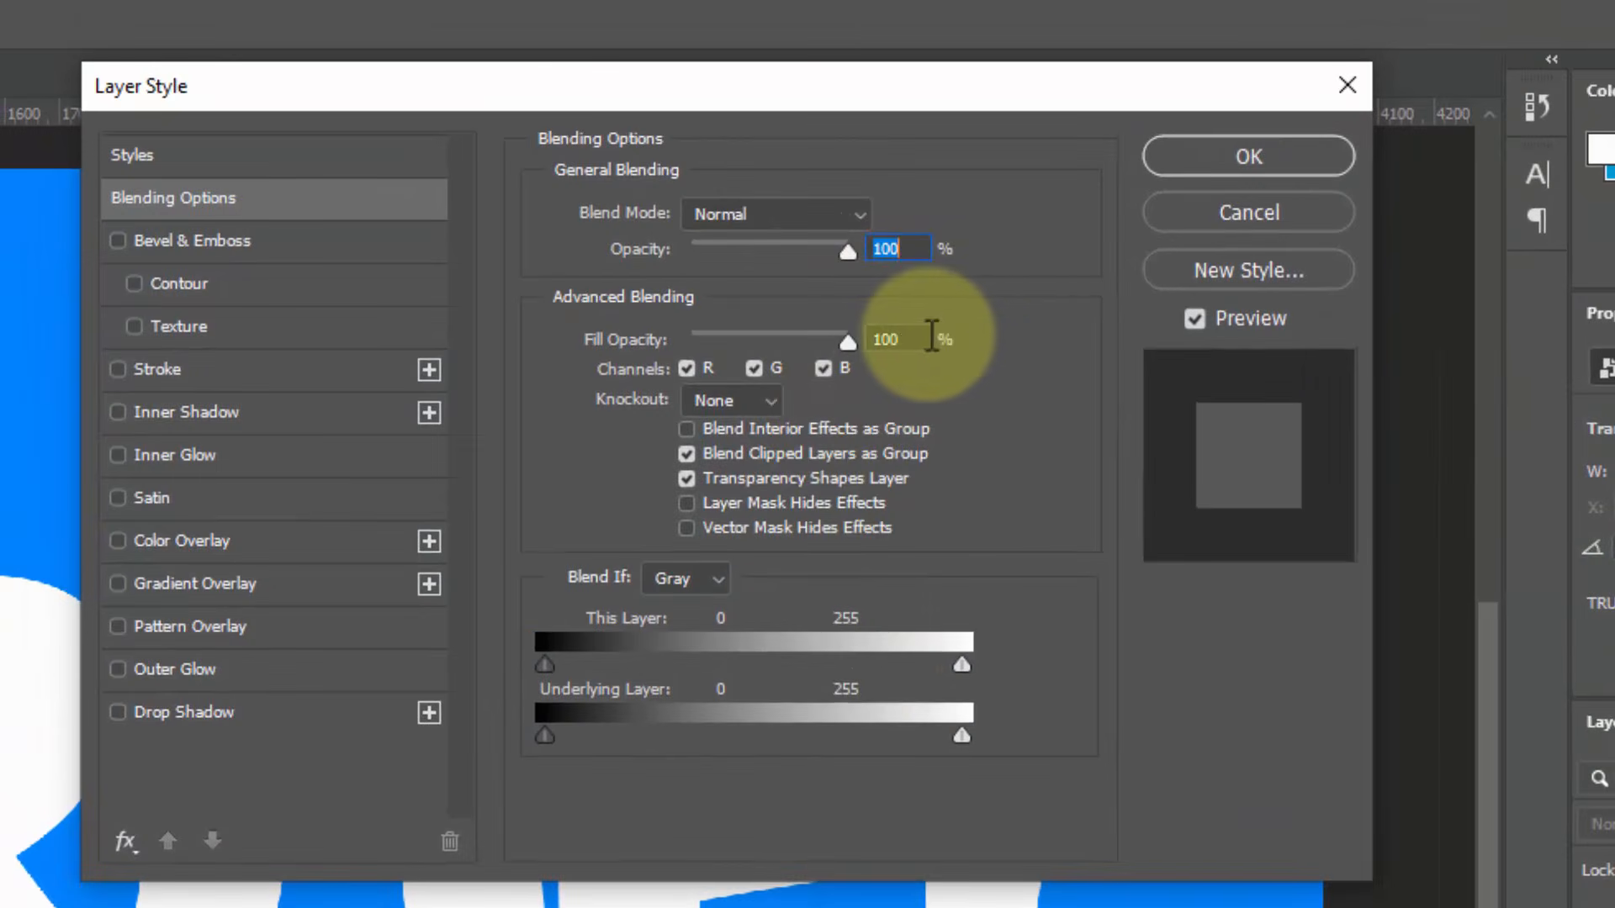
pyautogui.click(917, 339)
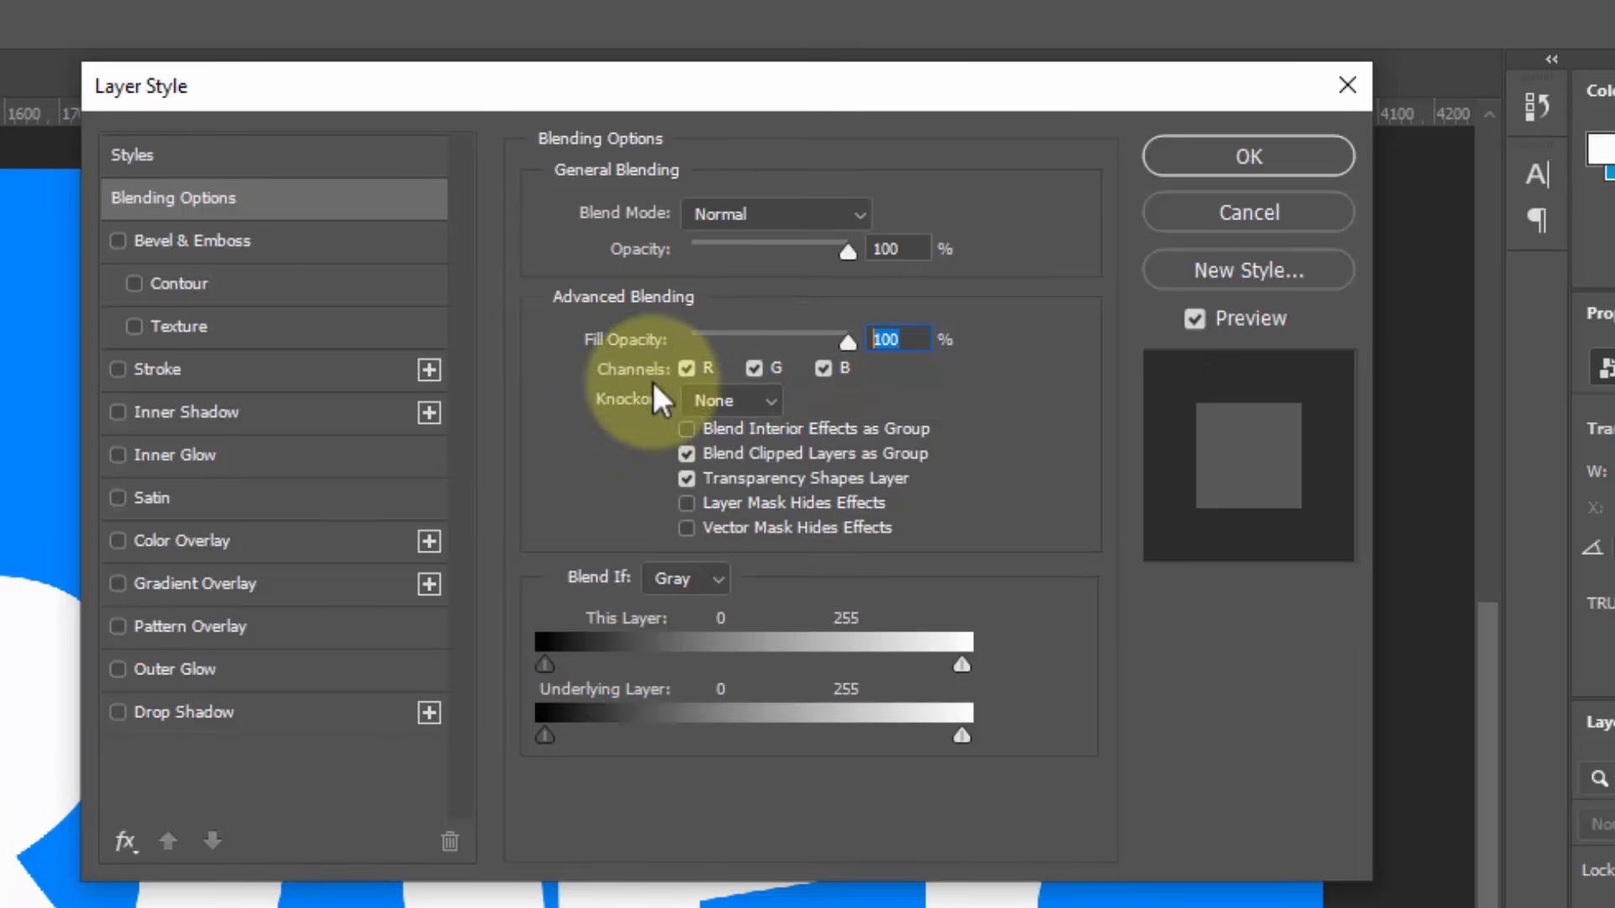
pyautogui.click(270, 370)
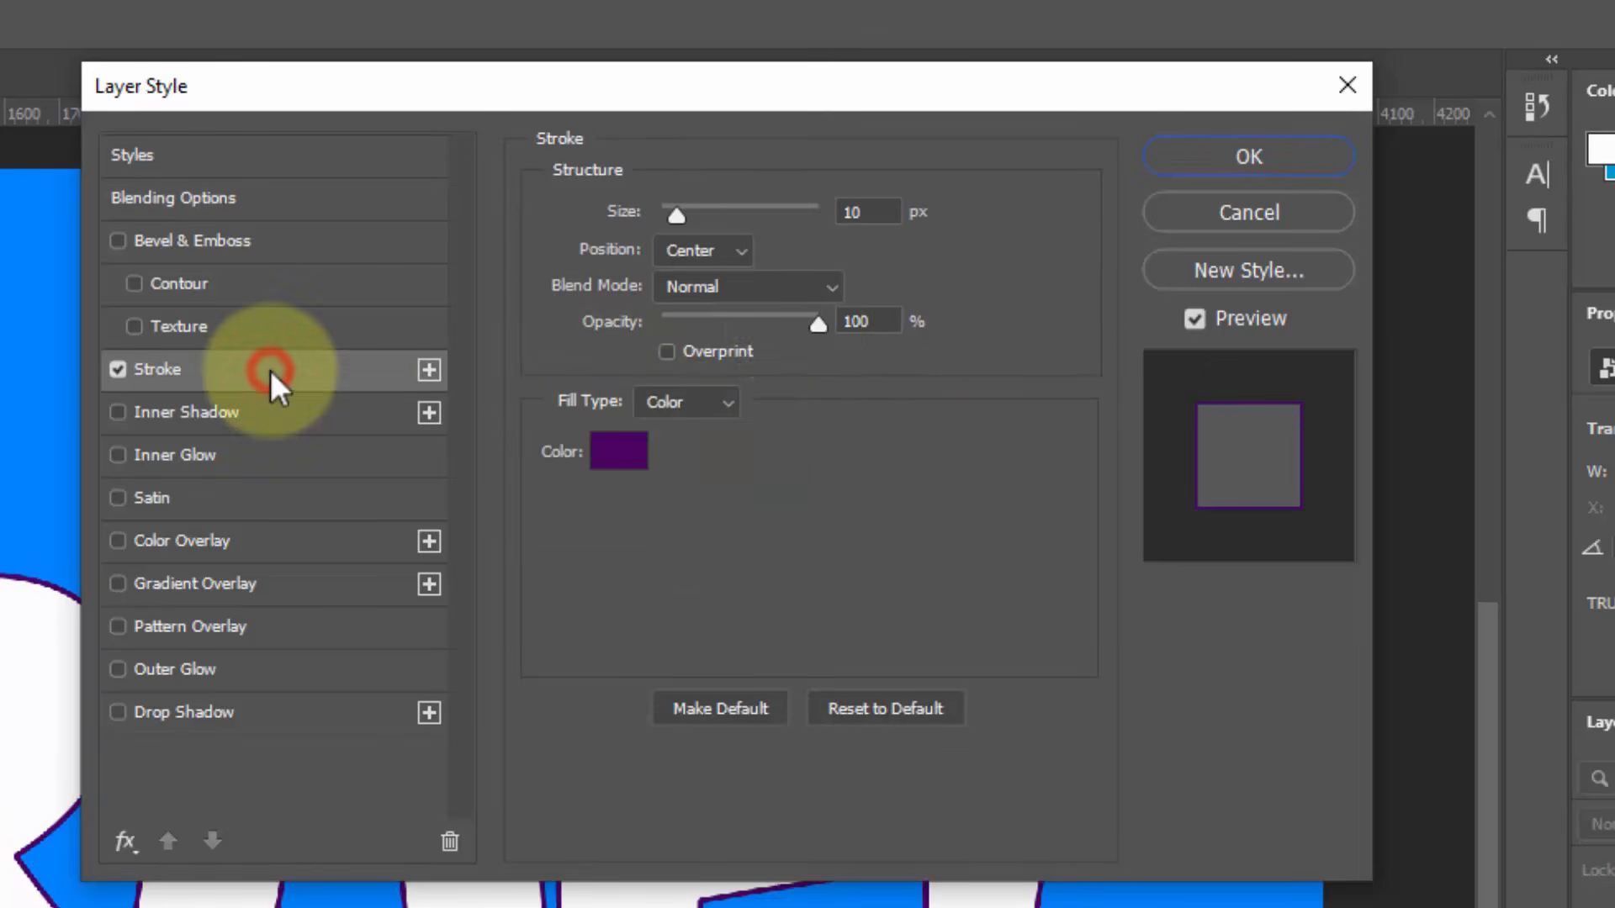
pyautogui.click(879, 214)
pyautogui.click(739, 250)
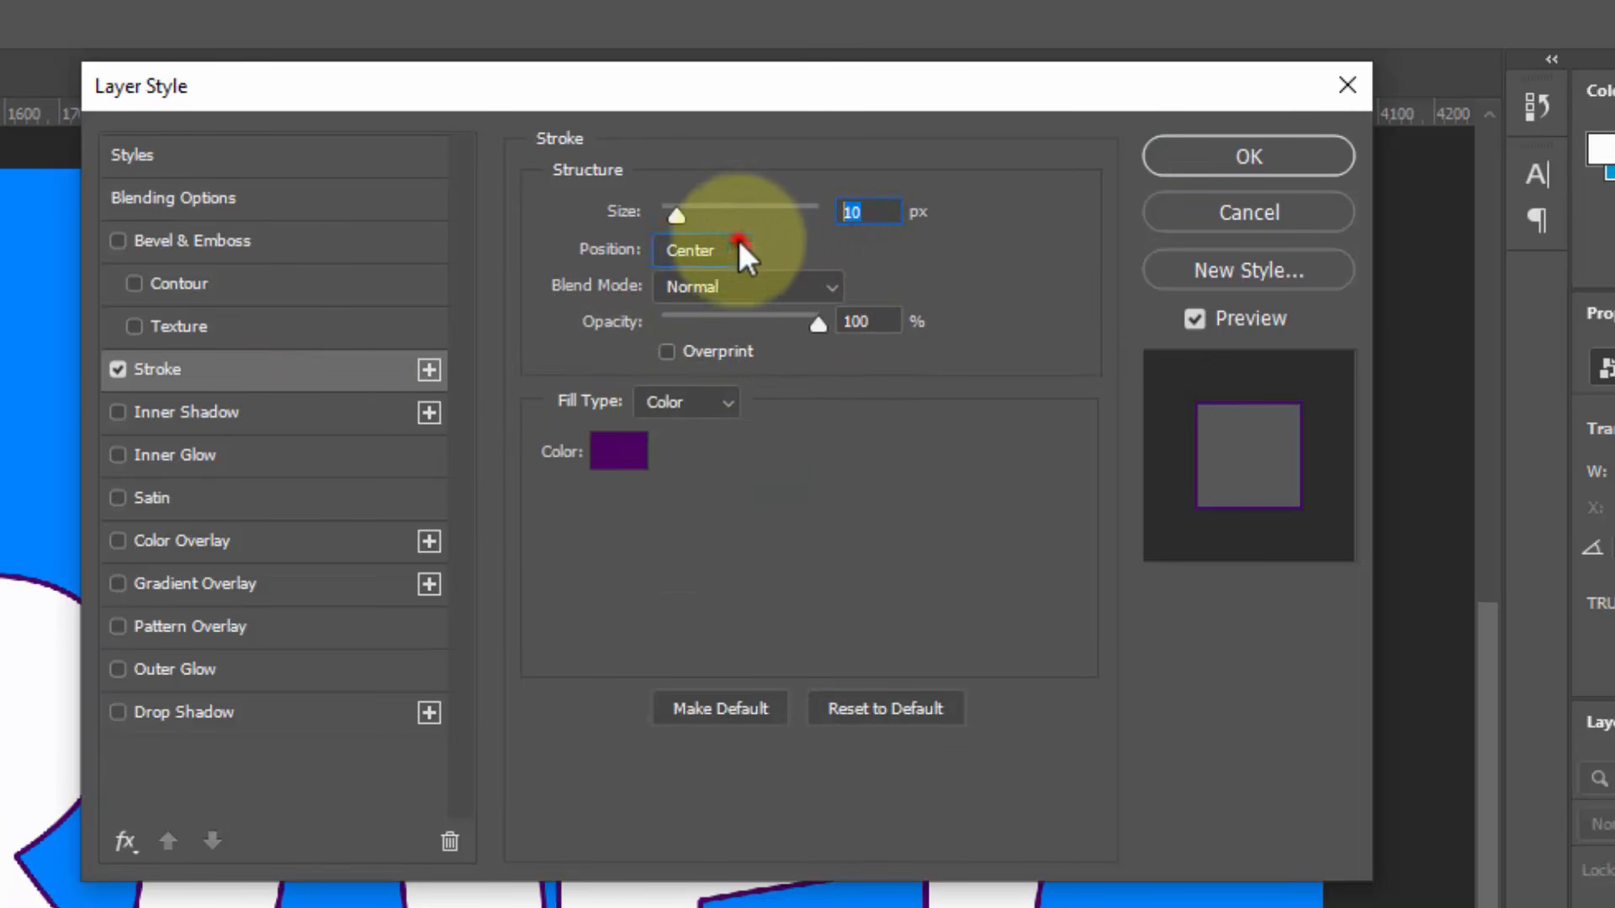
pyautogui.click(717, 275)
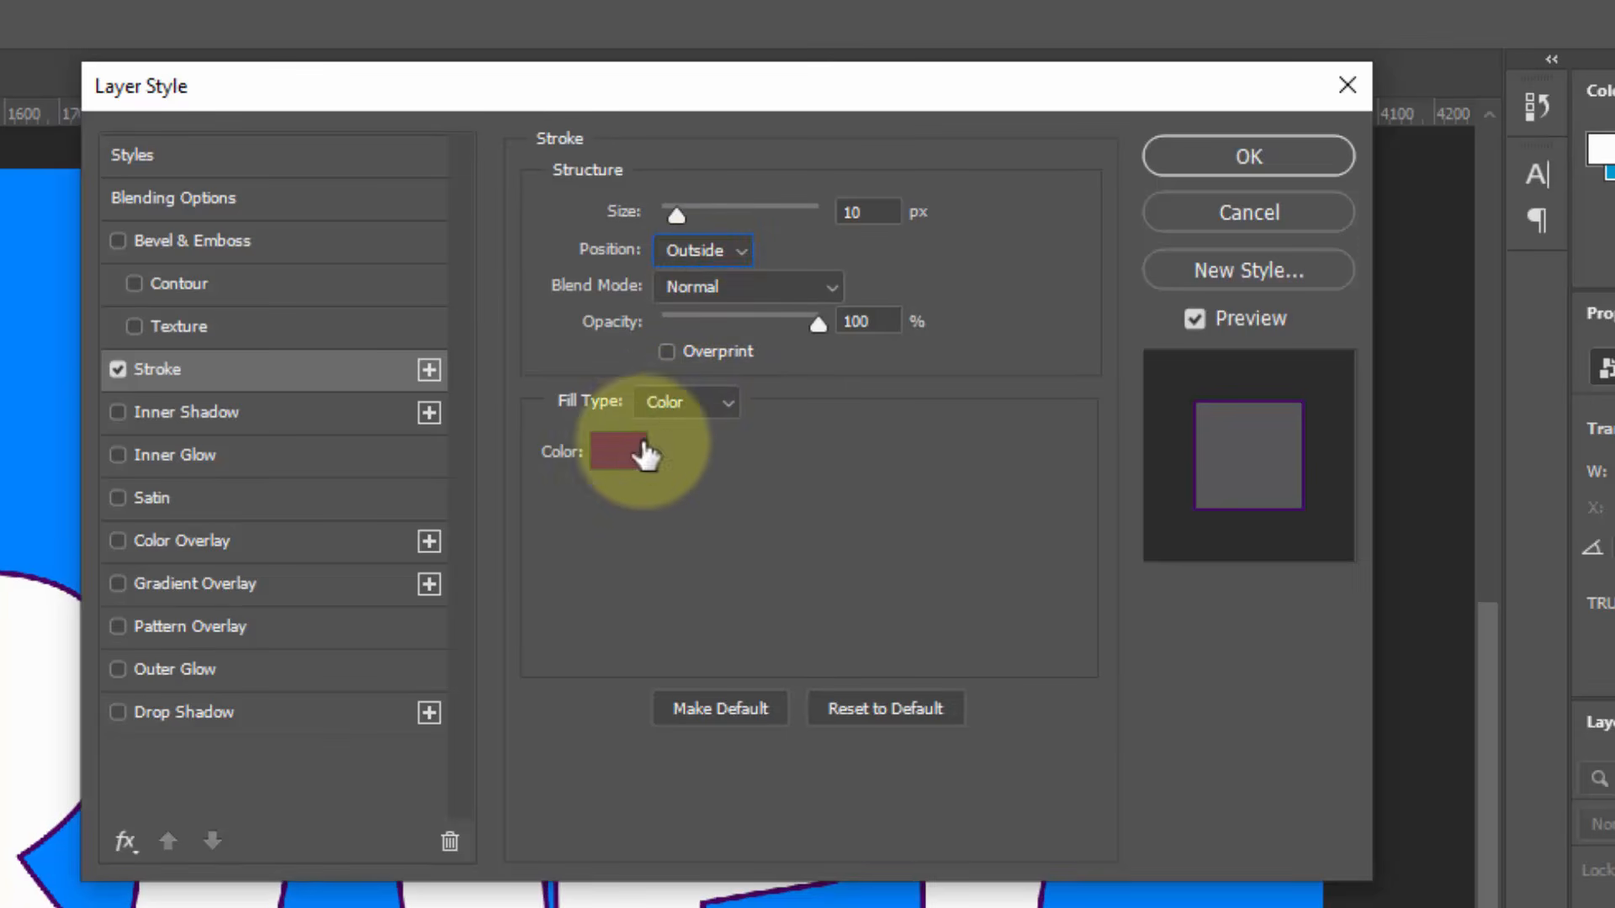
# Set the stroke color of the TRUE! layer to bright purple #a129eb
pyautogui.click(616, 461)
pyautogui.moveTo(108, 397); pyautogui.dragTo(132, 360)
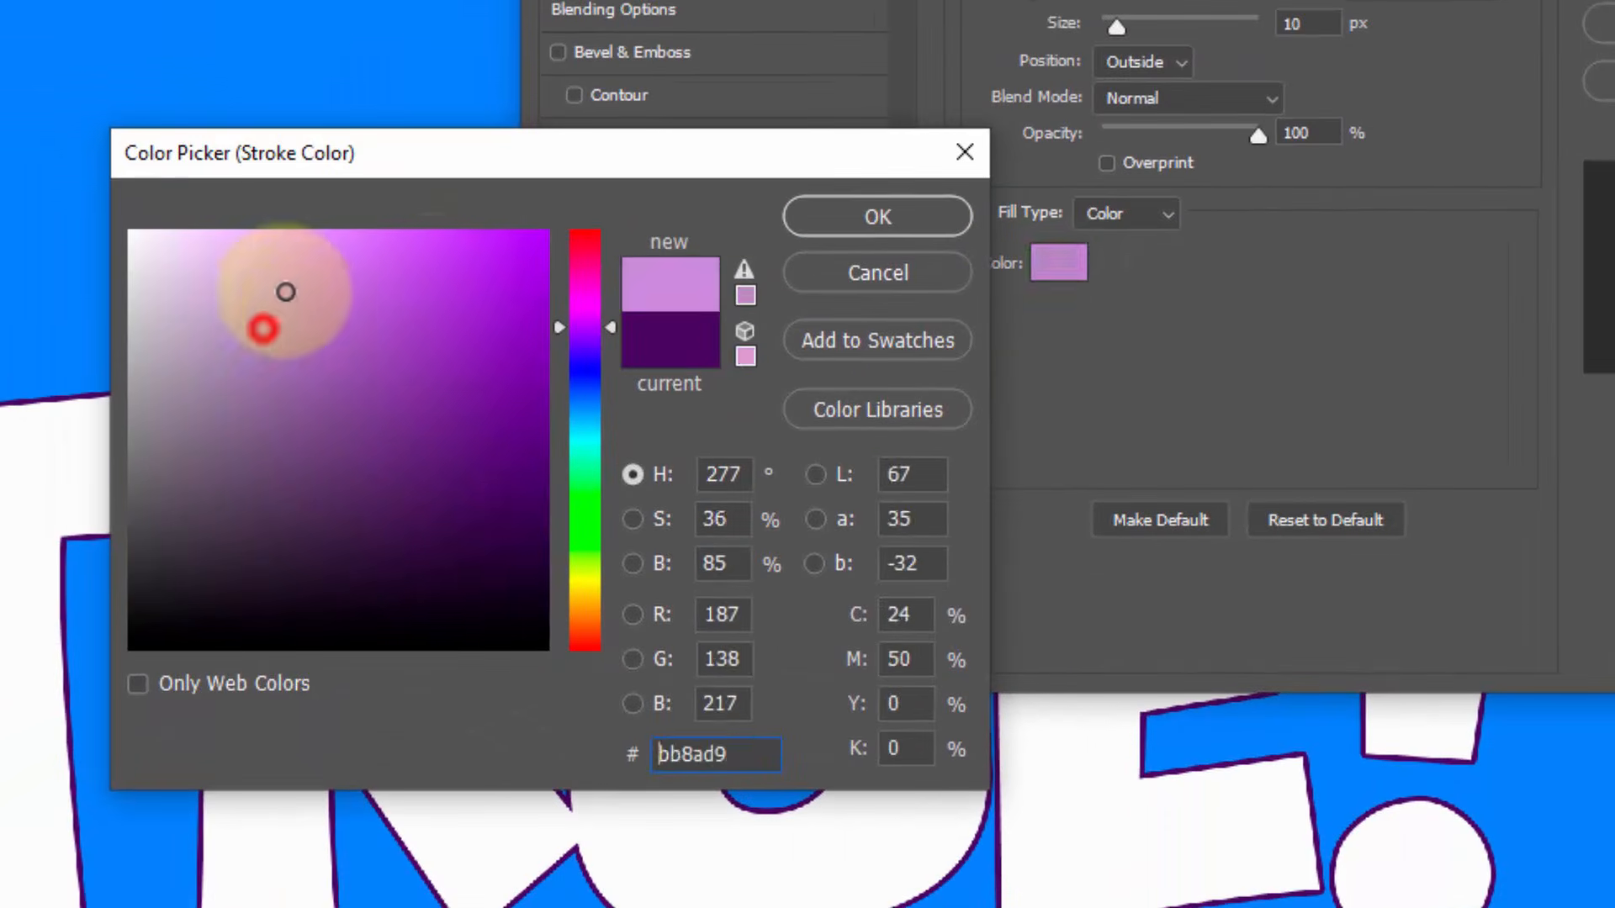
pyautogui.moveTo(286, 292); pyautogui.dragTo(479, 261)
pyautogui.click(854, 221)
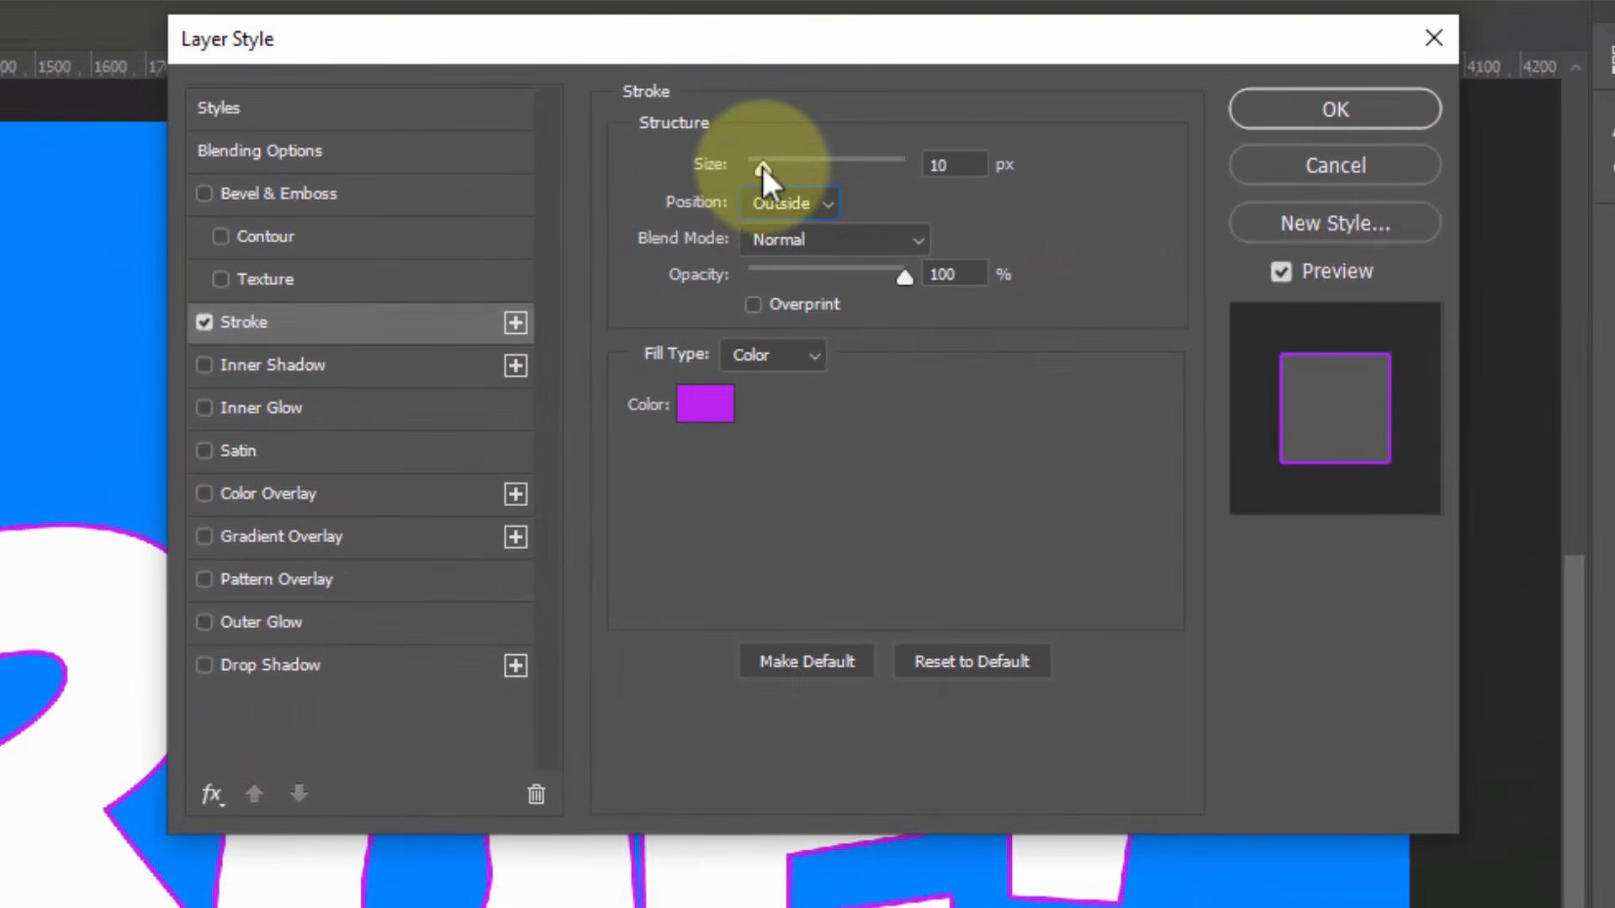
# Set the TRUE! layer's stroke size to 133 px and its color to light gray #c0bbbc
pyautogui.moveTo(891, 114); pyautogui.dragTo(968, 113)
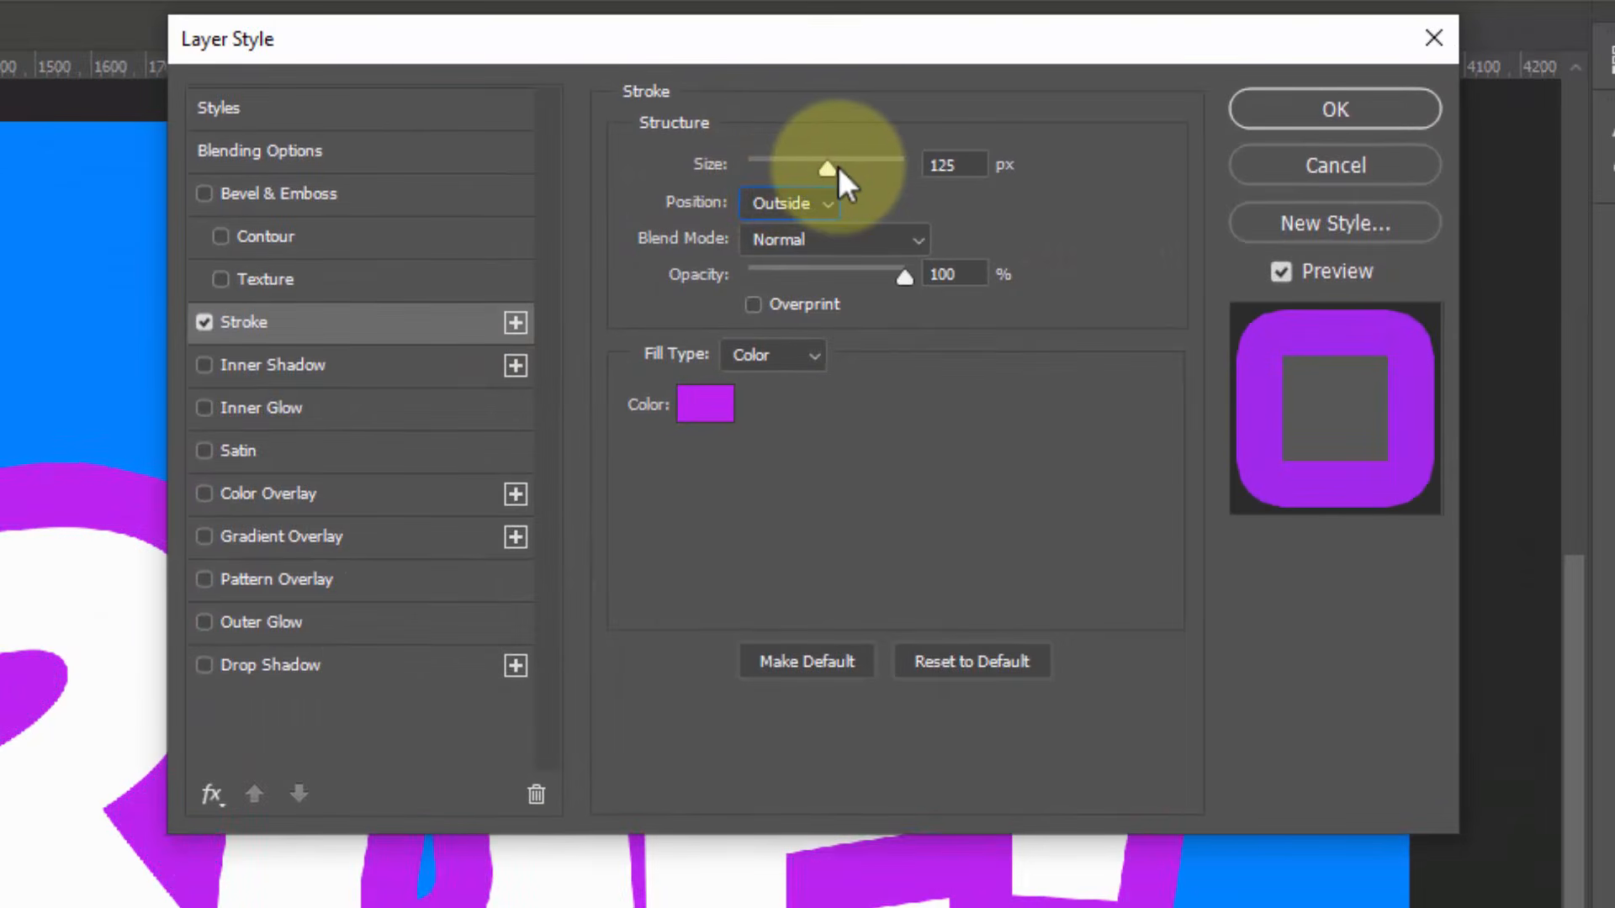
pyautogui.moveTo(837, 165); pyautogui.dragTo(839, 165)
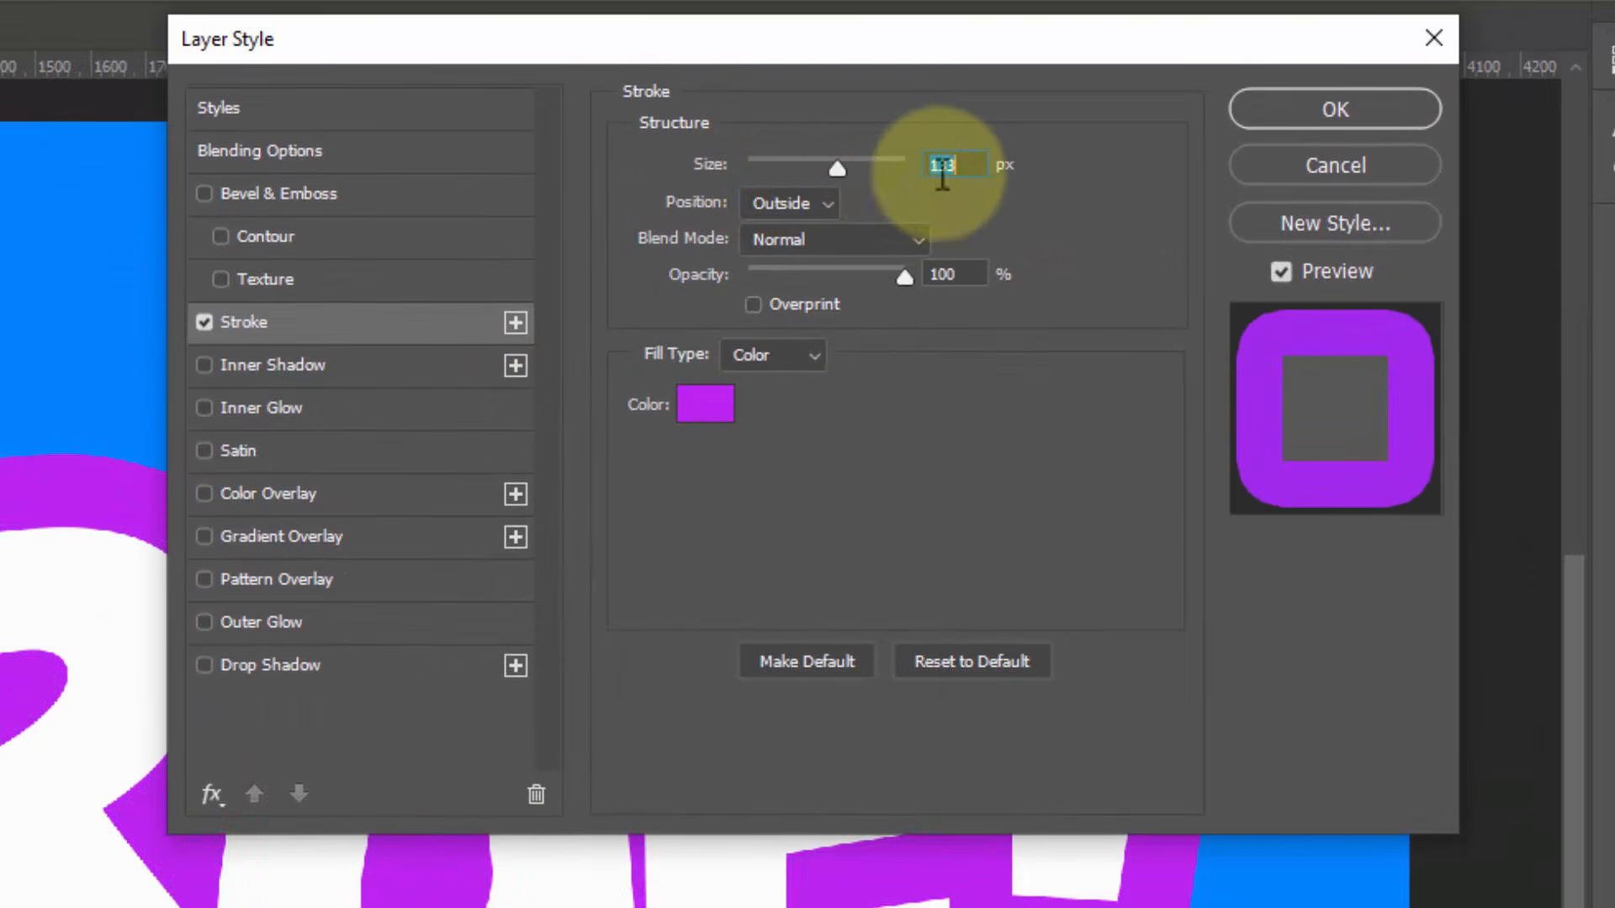
pyautogui.click(715, 402)
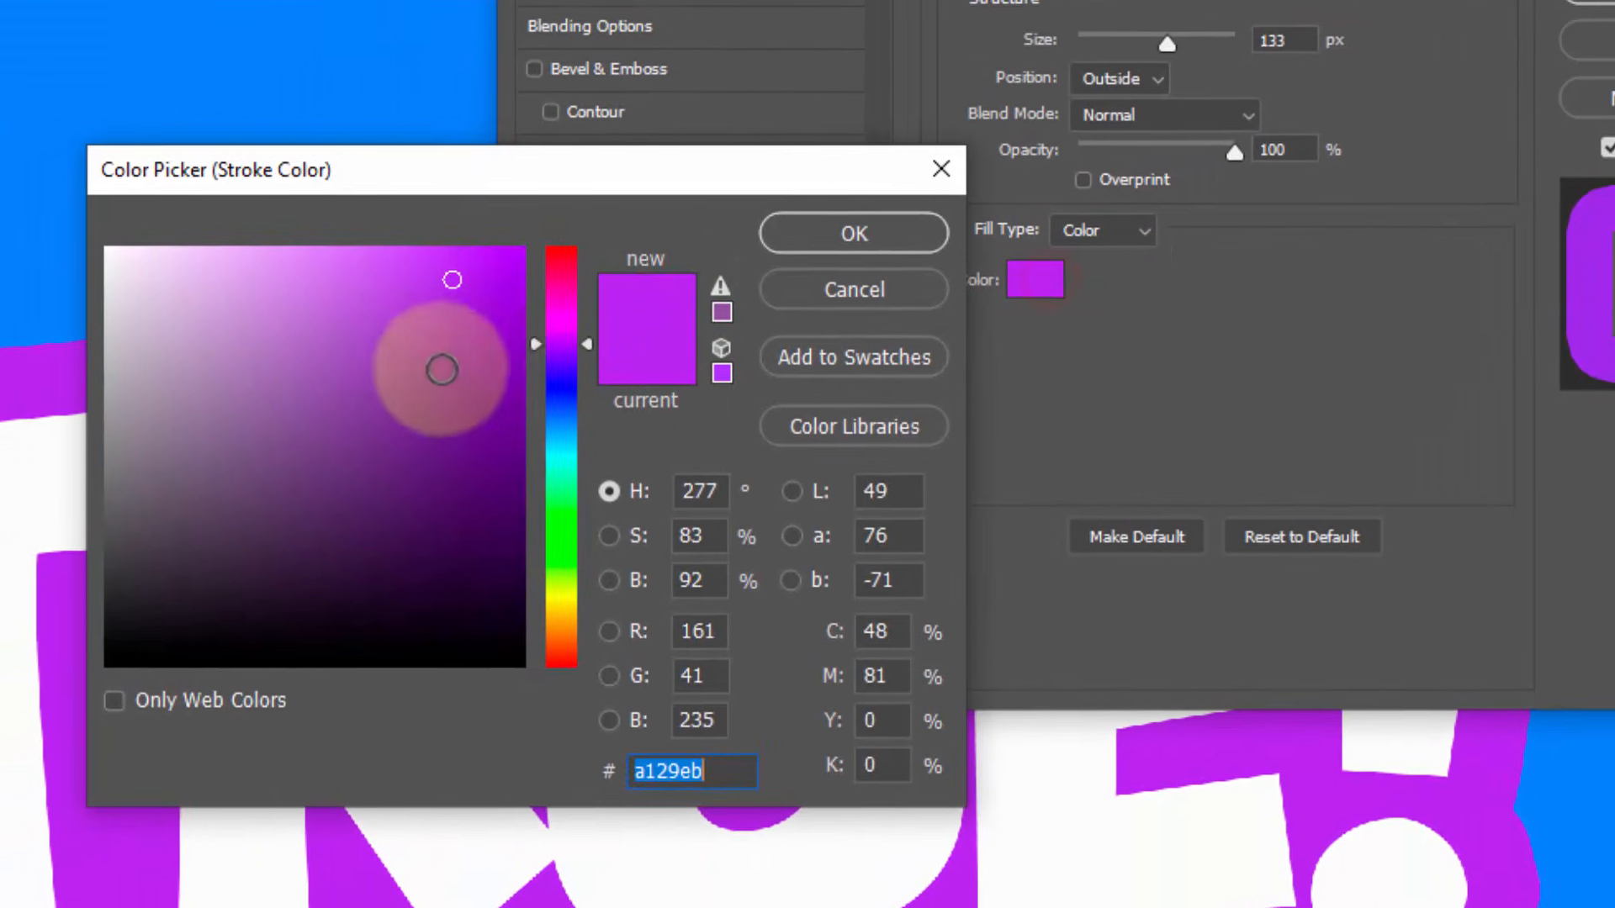
pyautogui.click(478, 521)
pyautogui.moveTo(545, 328); pyautogui.dragTo(545, 271)
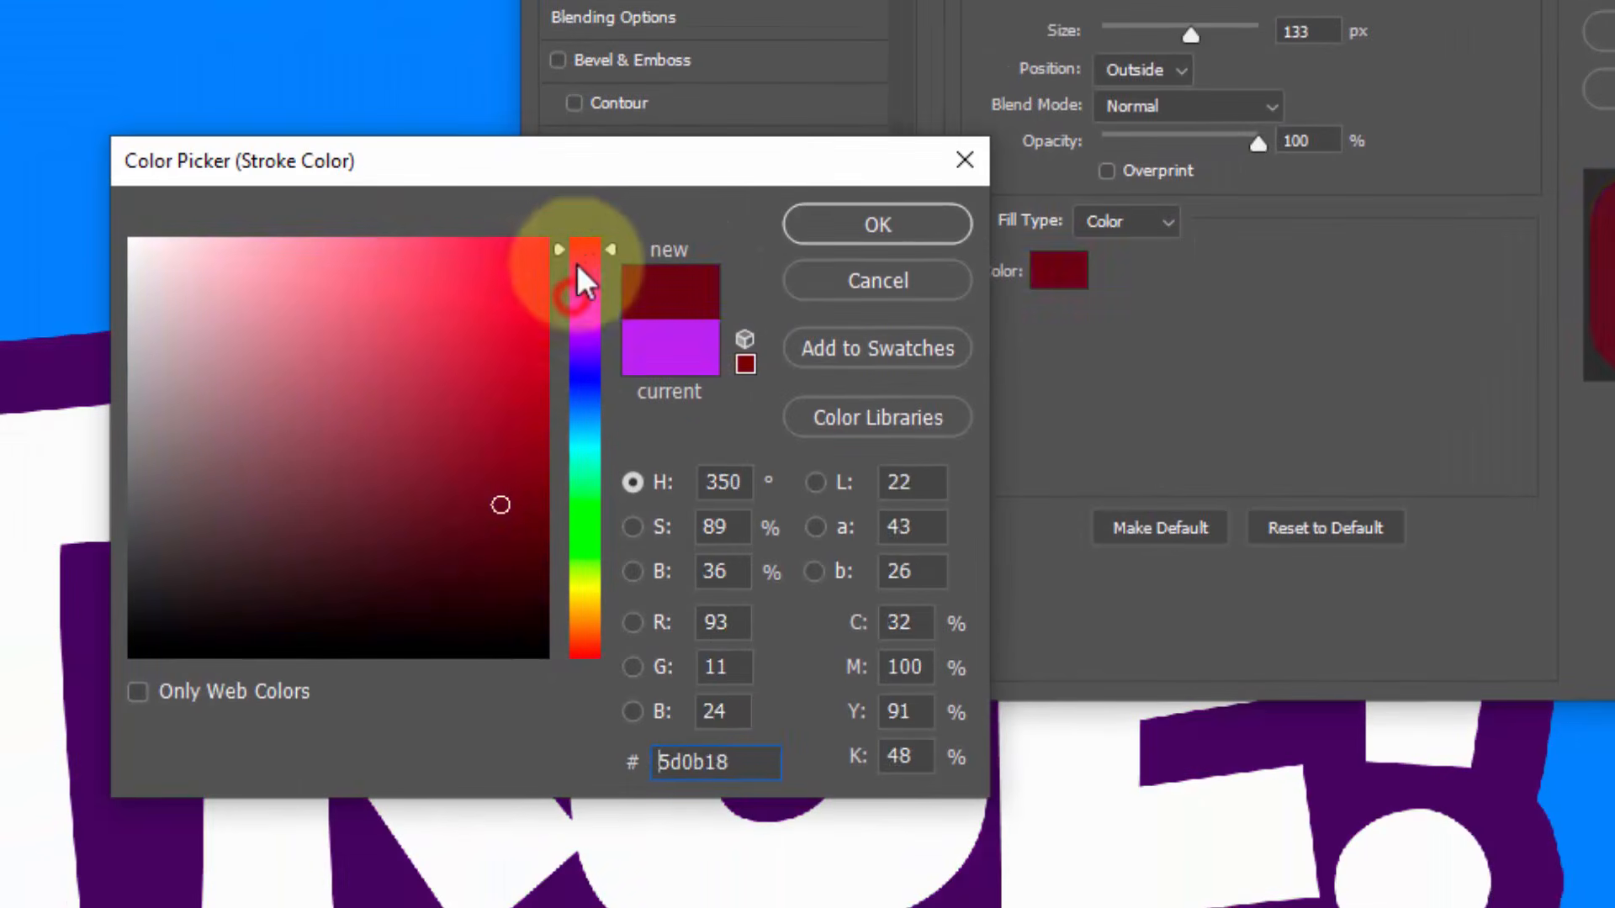
pyautogui.moveTo(356, 258)
pyautogui.mouseDown()
pyautogui.moveTo(166, 238)
pyautogui.moveTo(137, 342)
pyautogui.mouseUp()
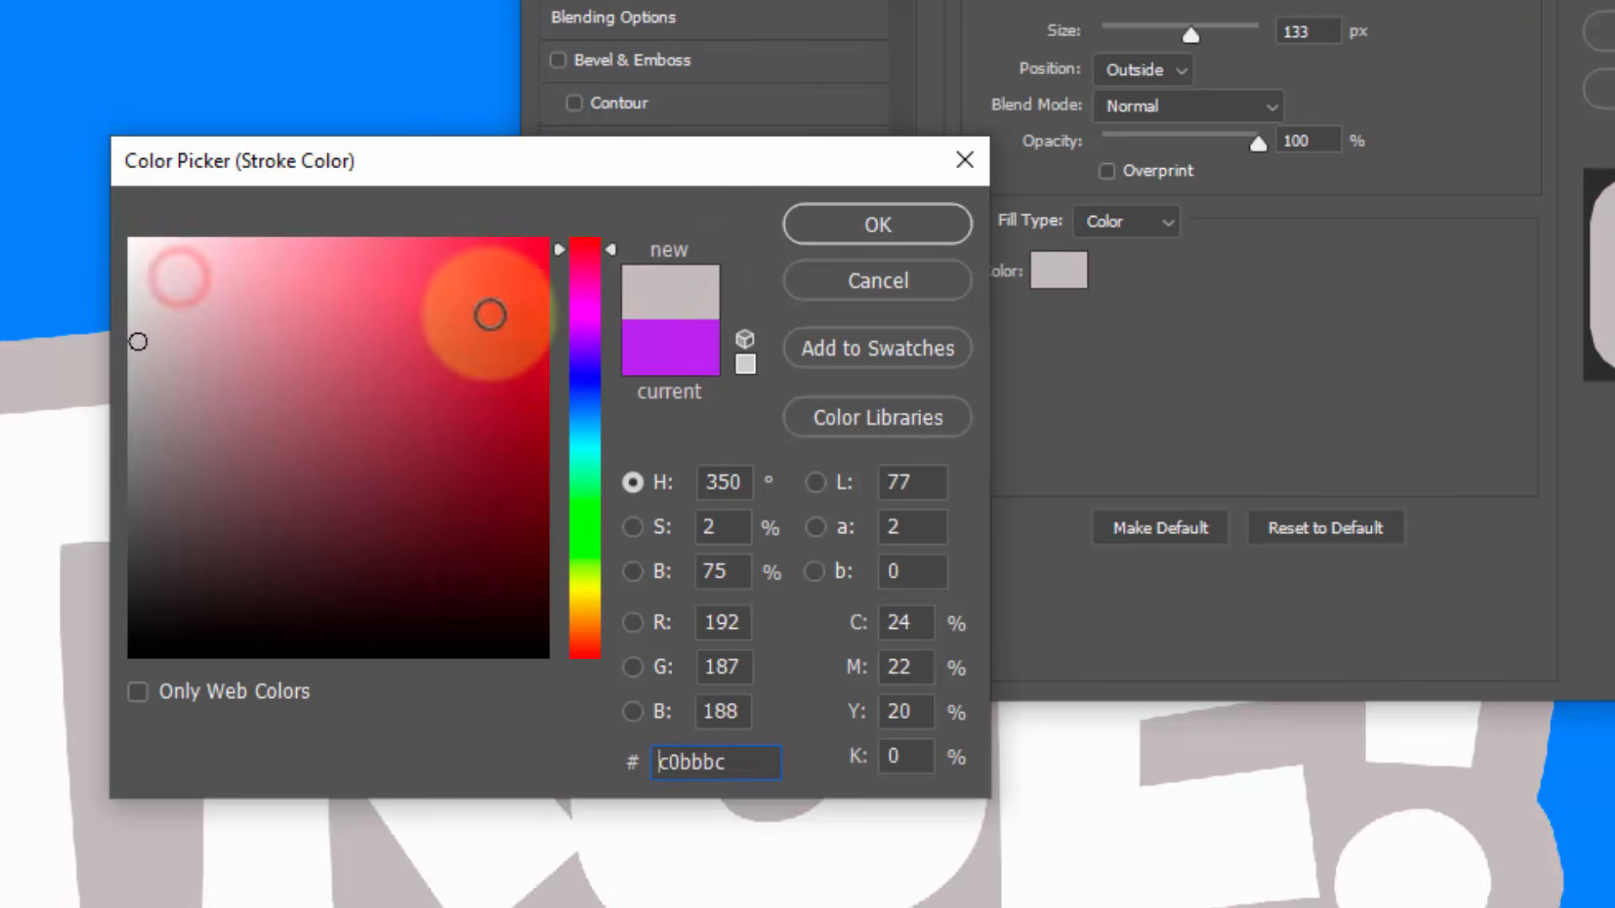
pyautogui.click(894, 220)
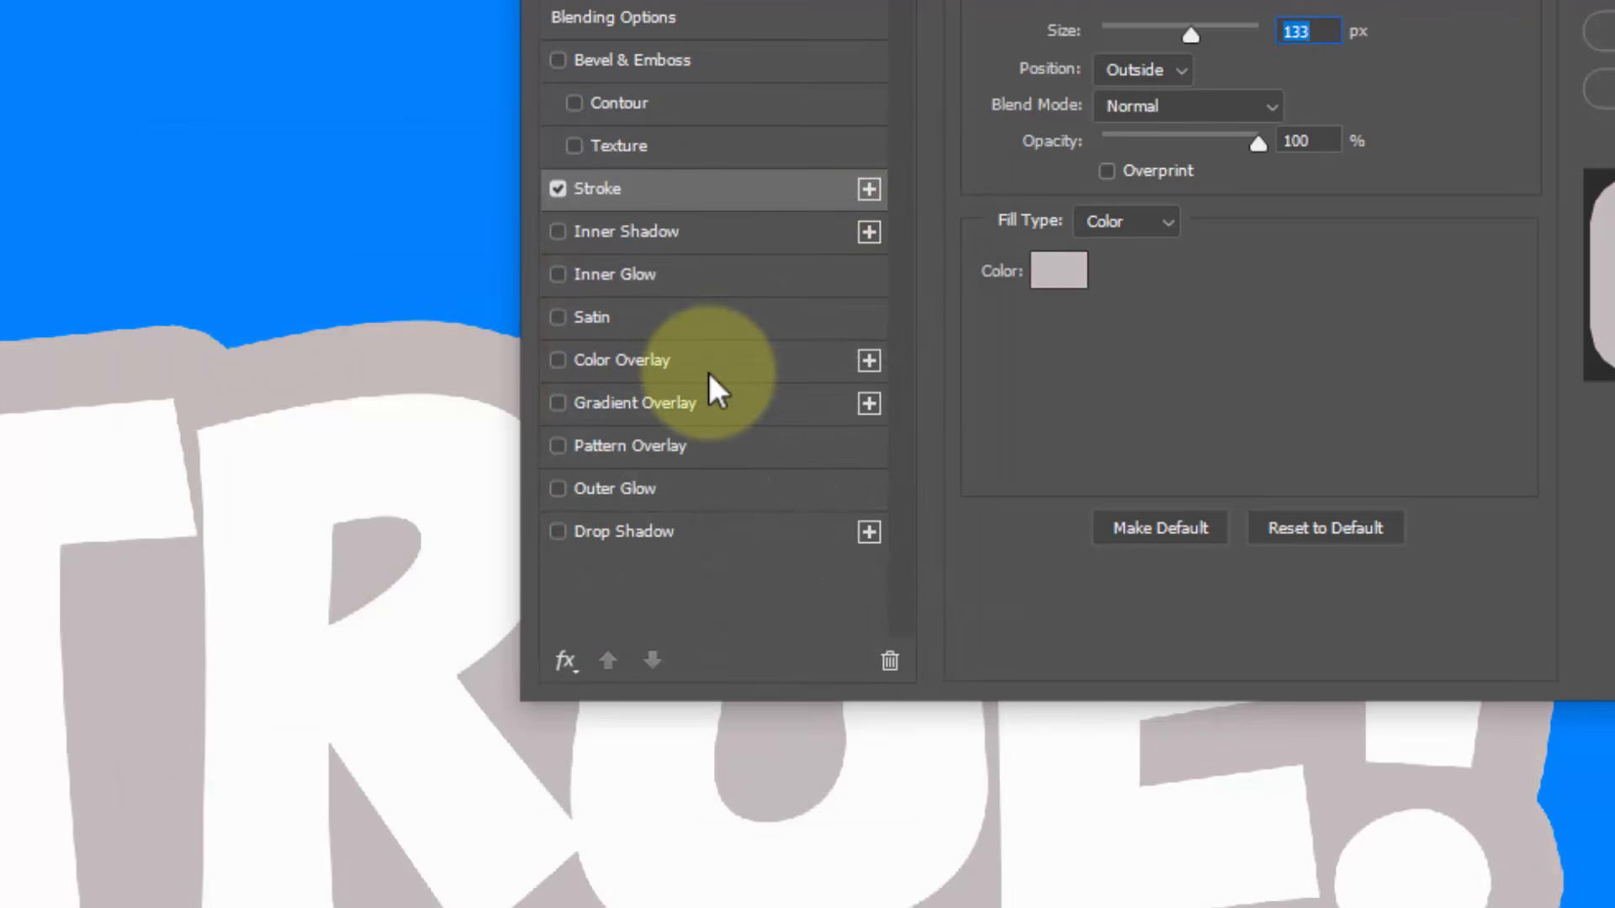
# Enable a Color Overlay in orange #e26204 on the TRUE! layer and apply the layer style
pyautogui.click(705, 363)
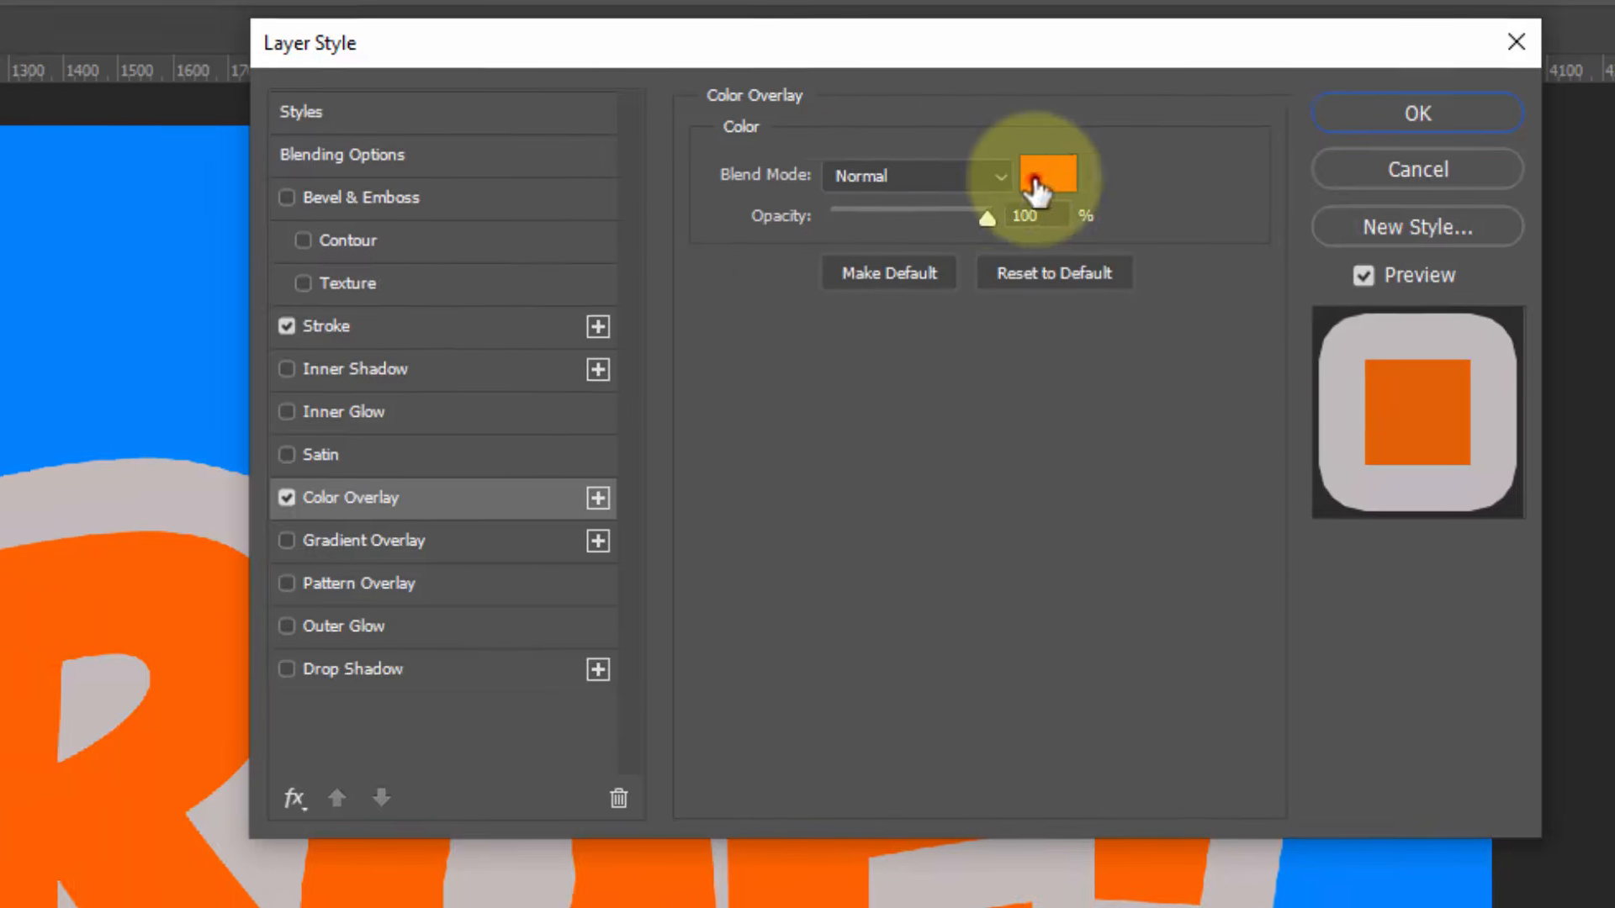
pyautogui.click(990, 193)
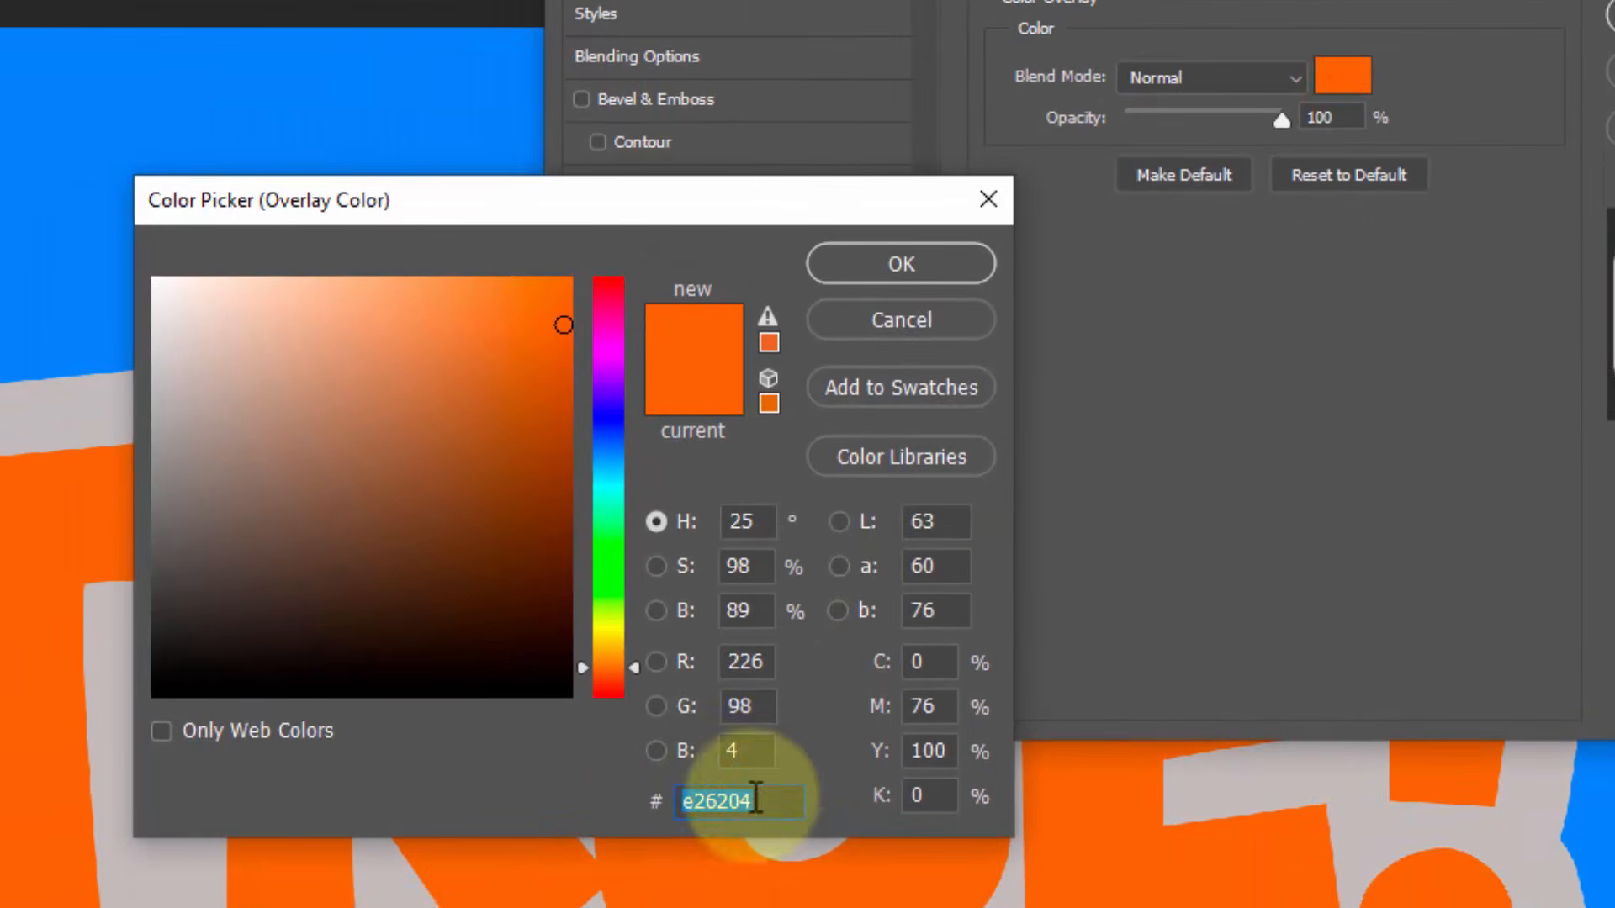
pyautogui.click(749, 801)
pyautogui.click(934, 266)
pyautogui.click(1346, 115)
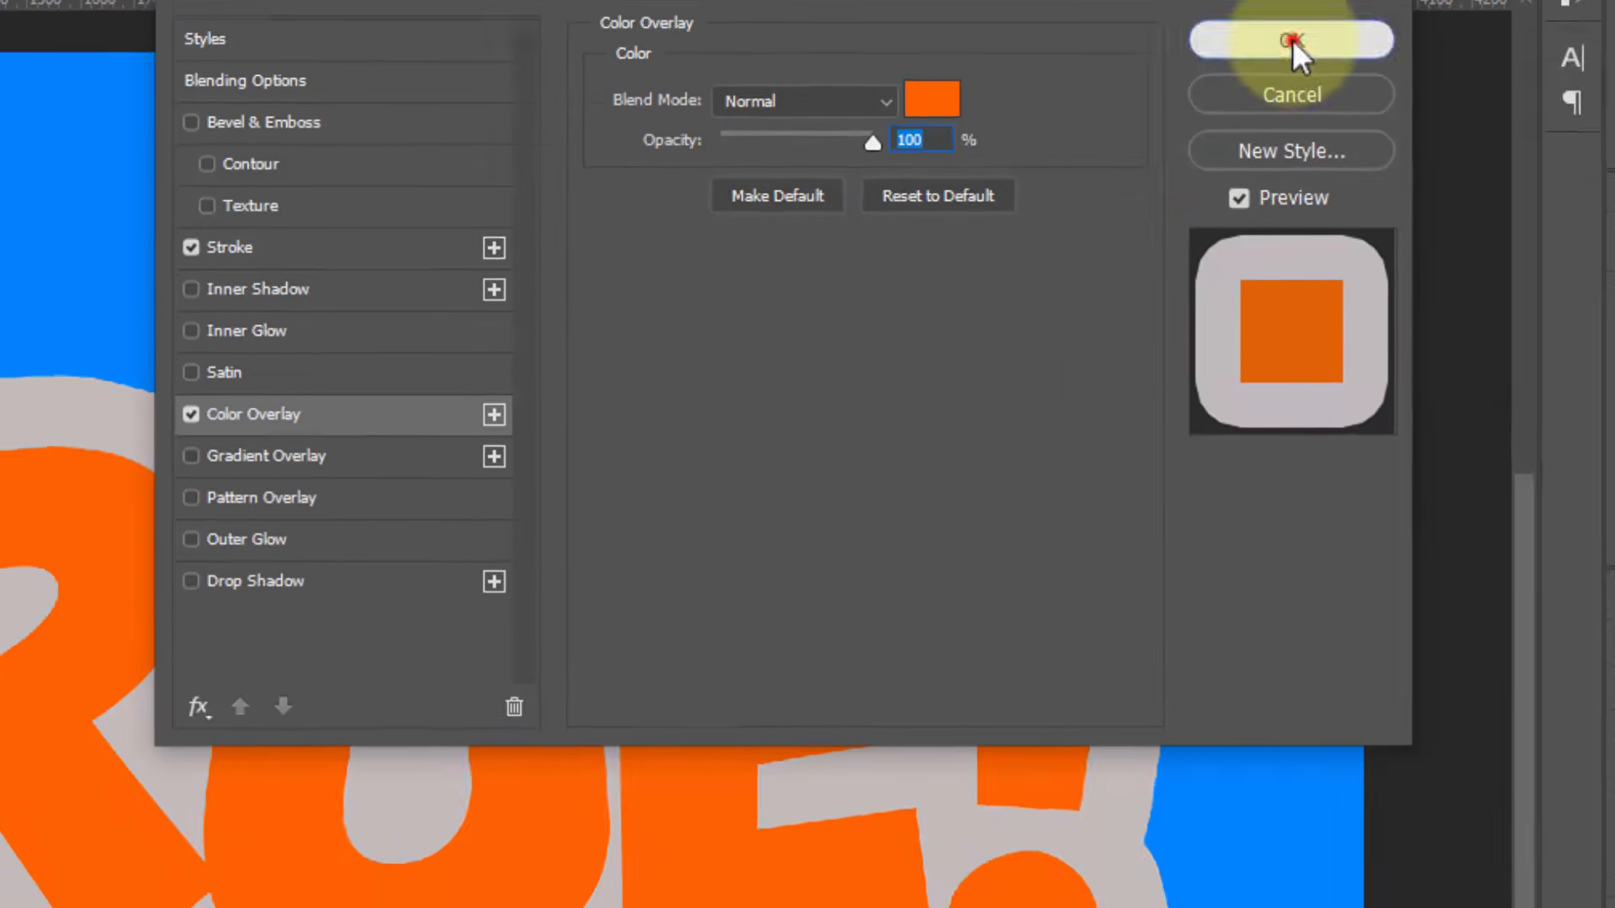
pyautogui.click(1382, 164)
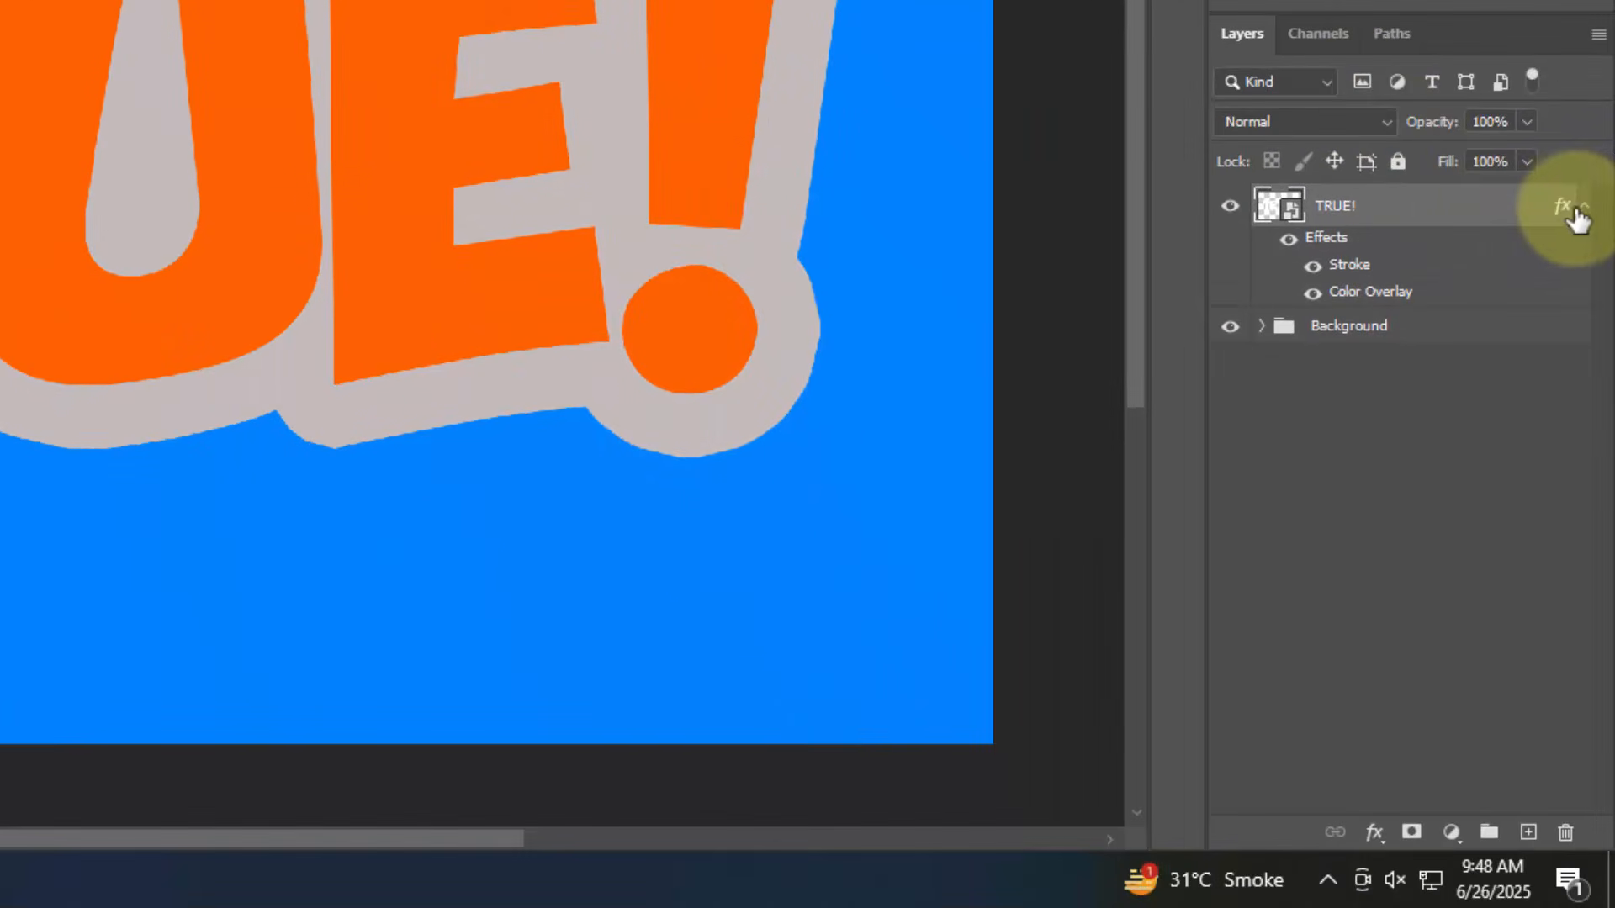
# Collapse the TRUE! layer's effects list and place the layer inside a new group
pyautogui.click(1584, 208)
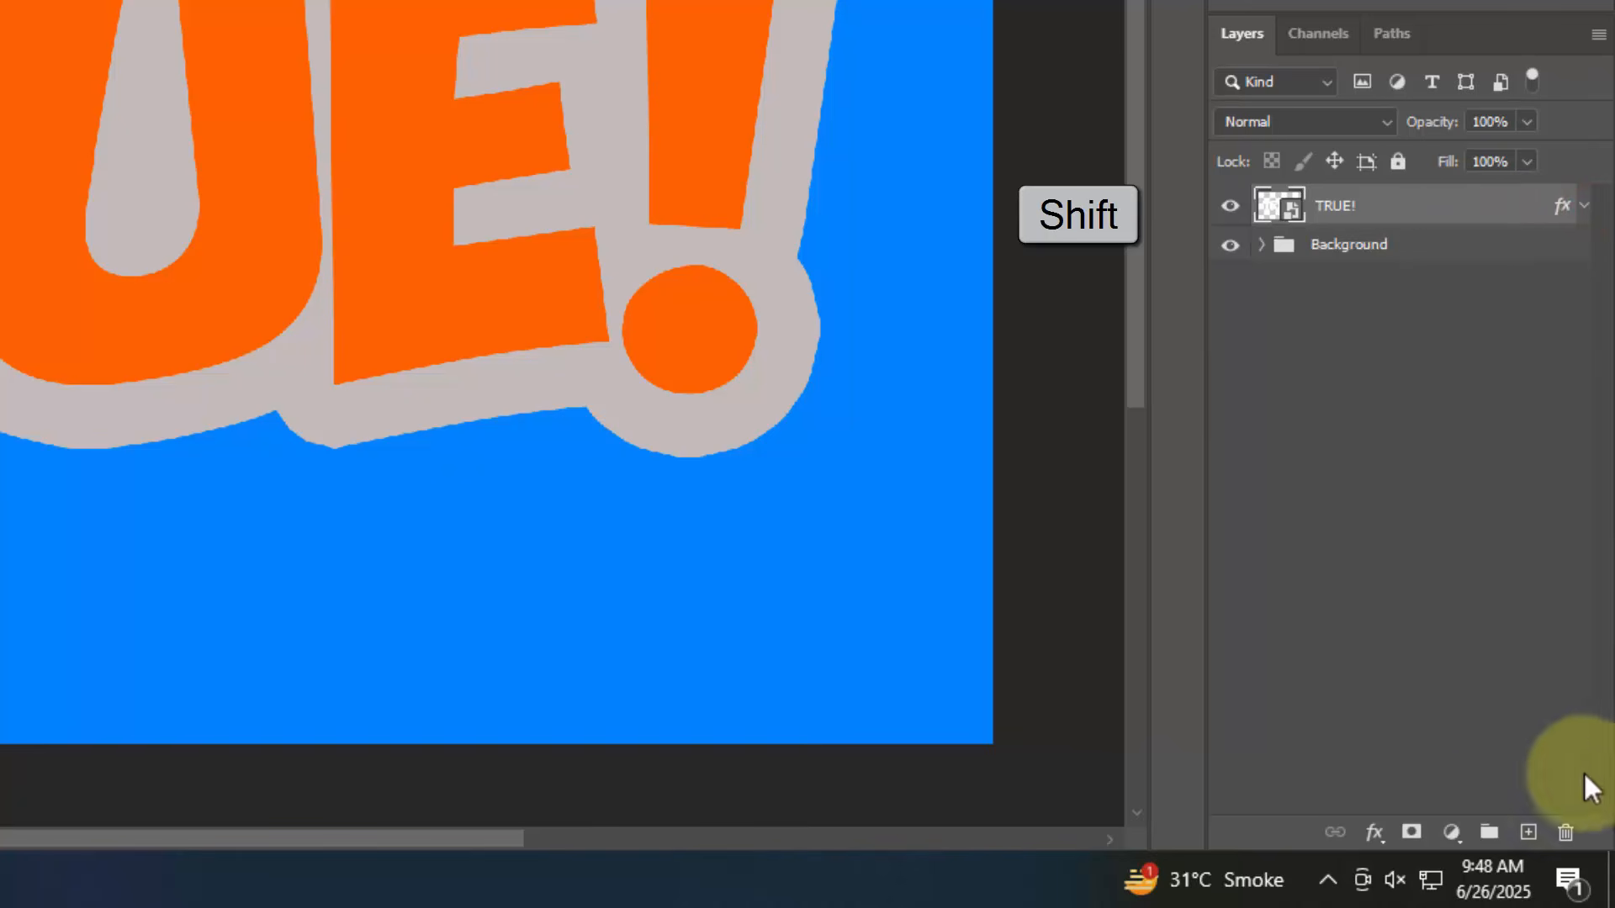
pyautogui.keyDown('shift'); pyautogui.click(1493, 834); pyautogui.keyUp('shift')
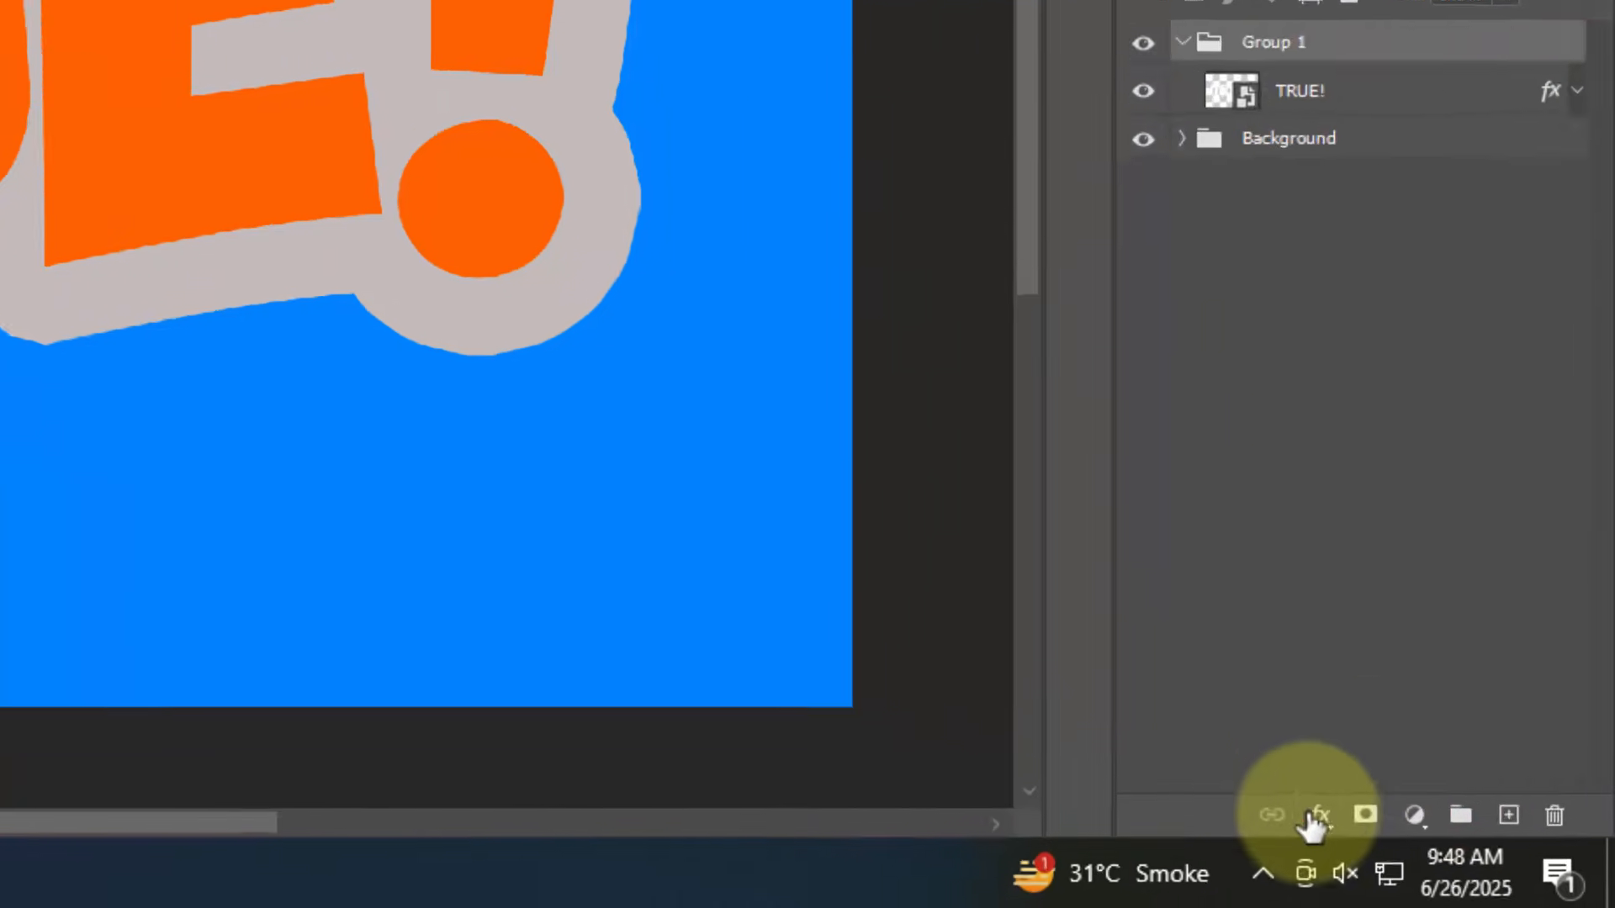
# Add a Stroke effect to Group 1 with size 10 px and position Center, and apply the layer style
pyautogui.click(1317, 817)
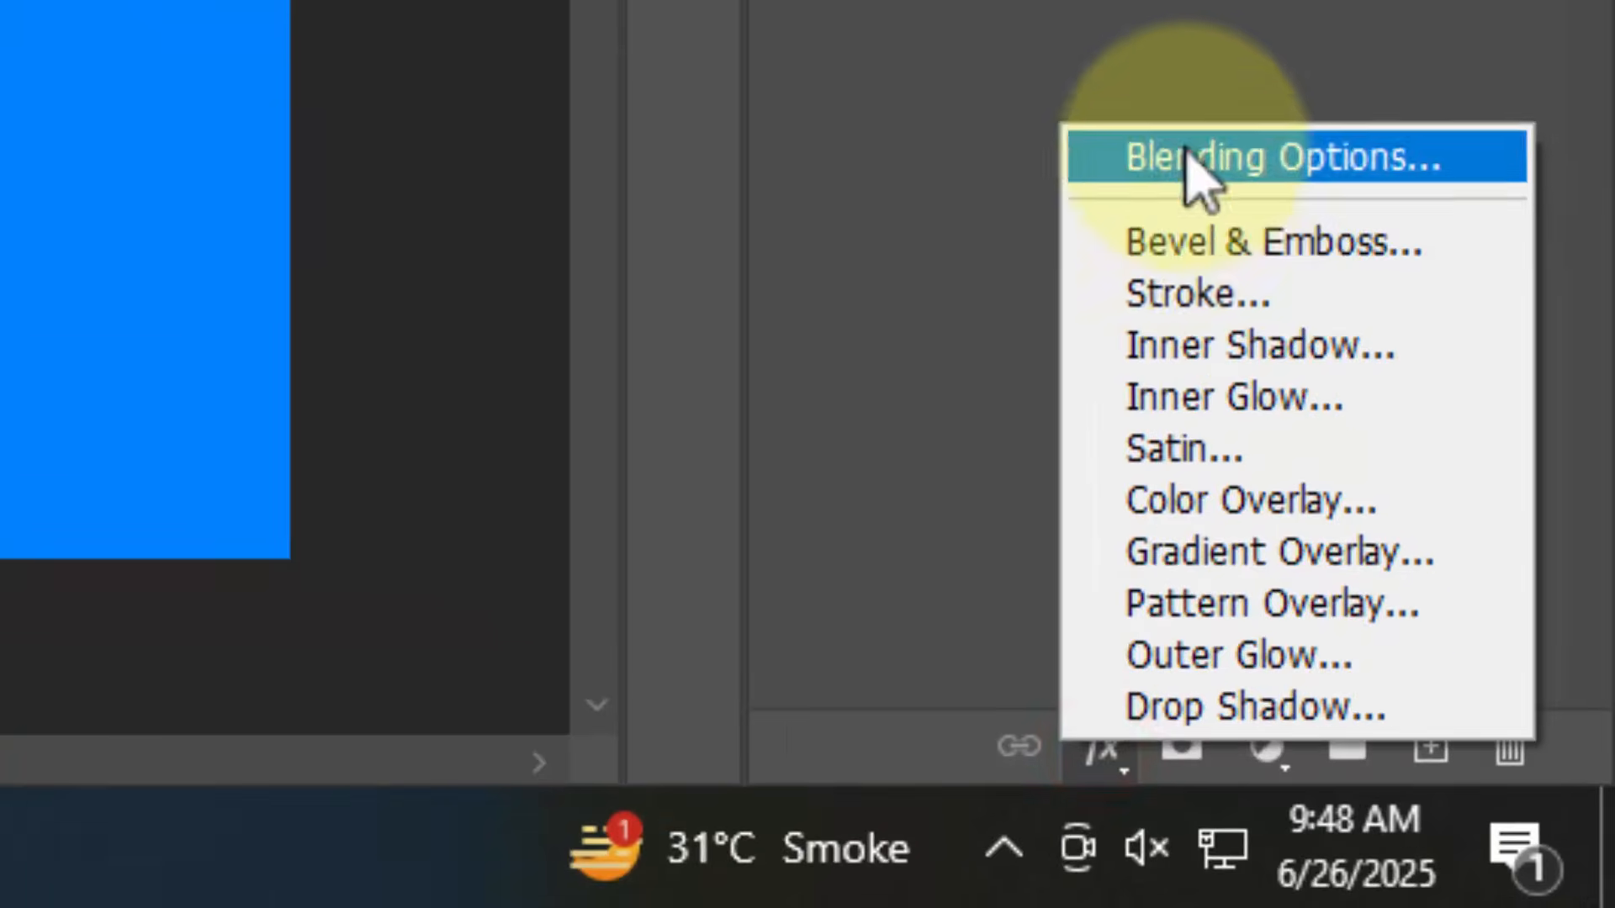
pyautogui.click(1371, 487)
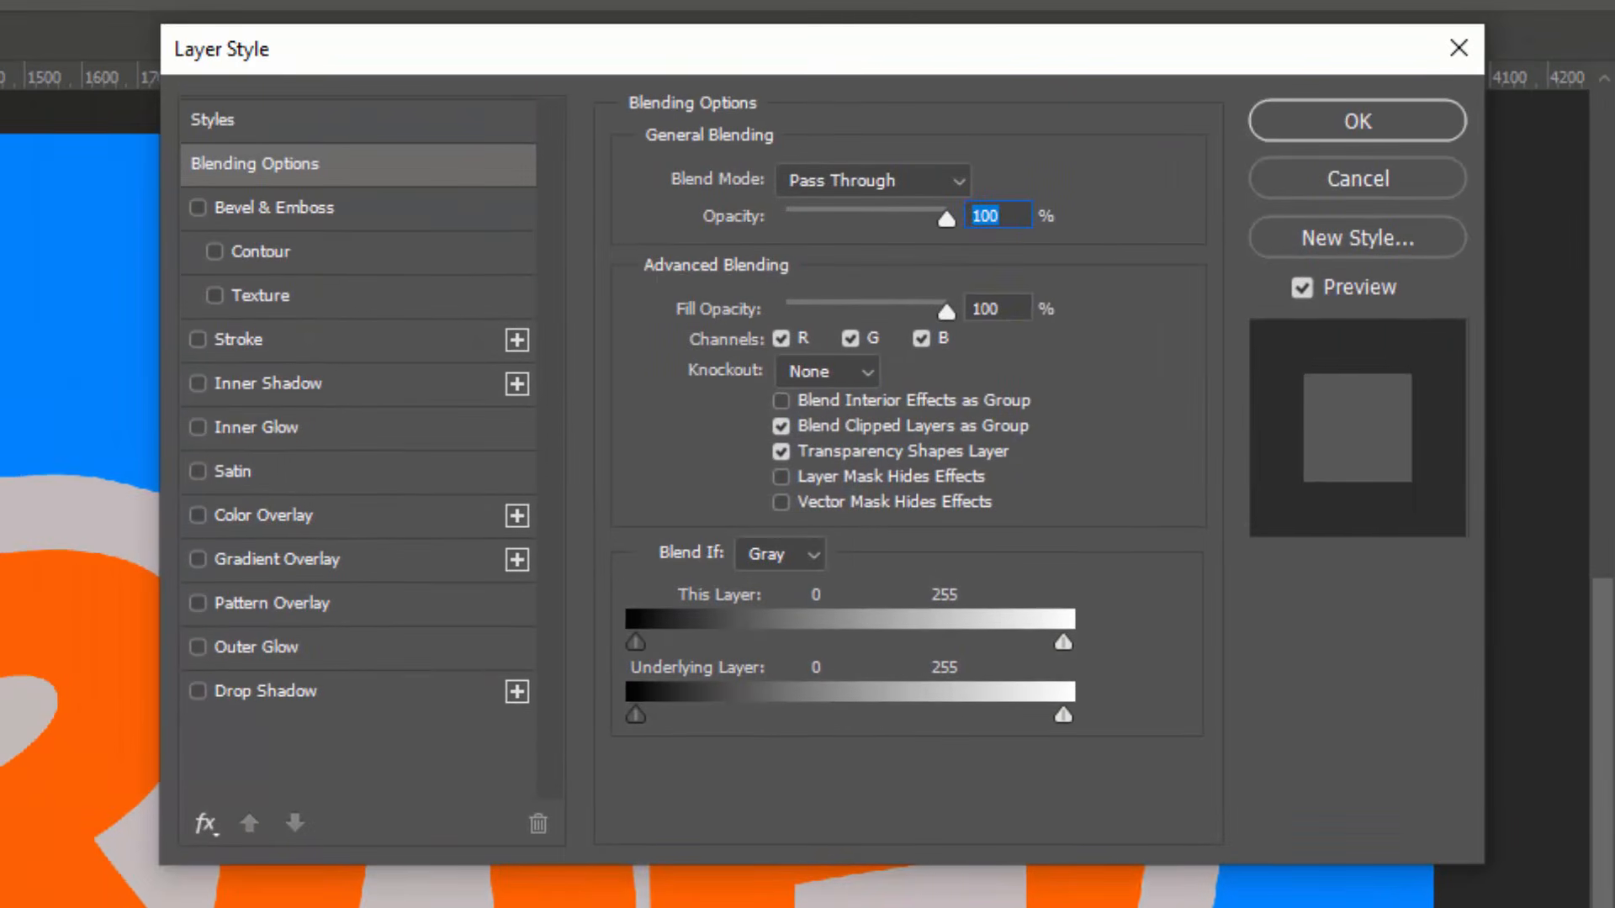
pyautogui.click(1010, 309)
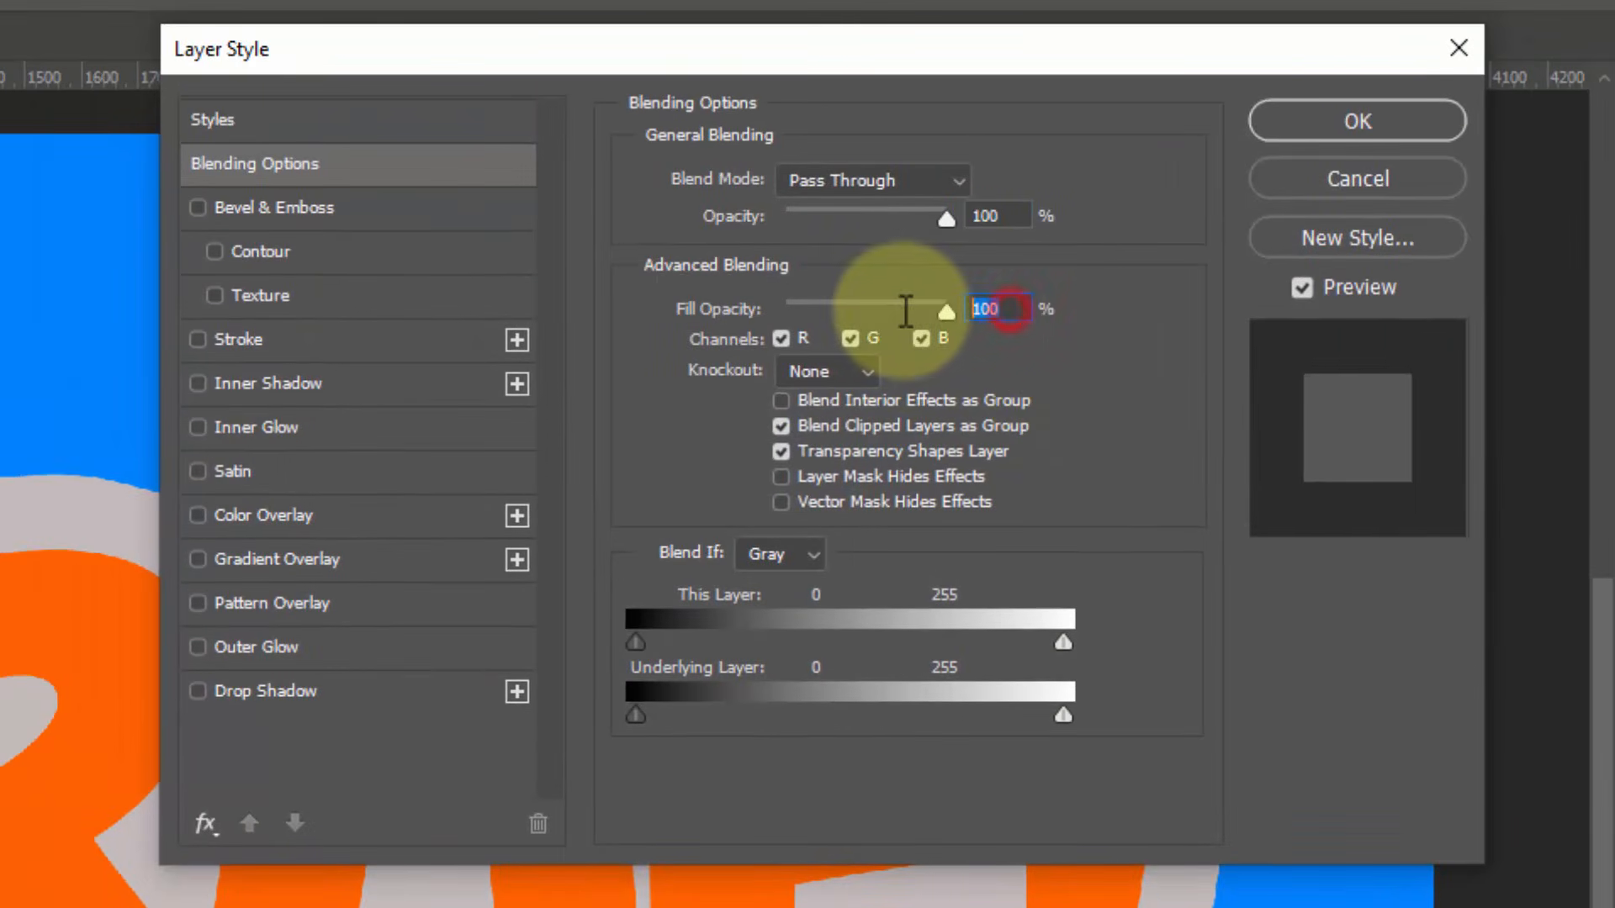
pyautogui.click(295, 340)
pyautogui.doubleClick(981, 175)
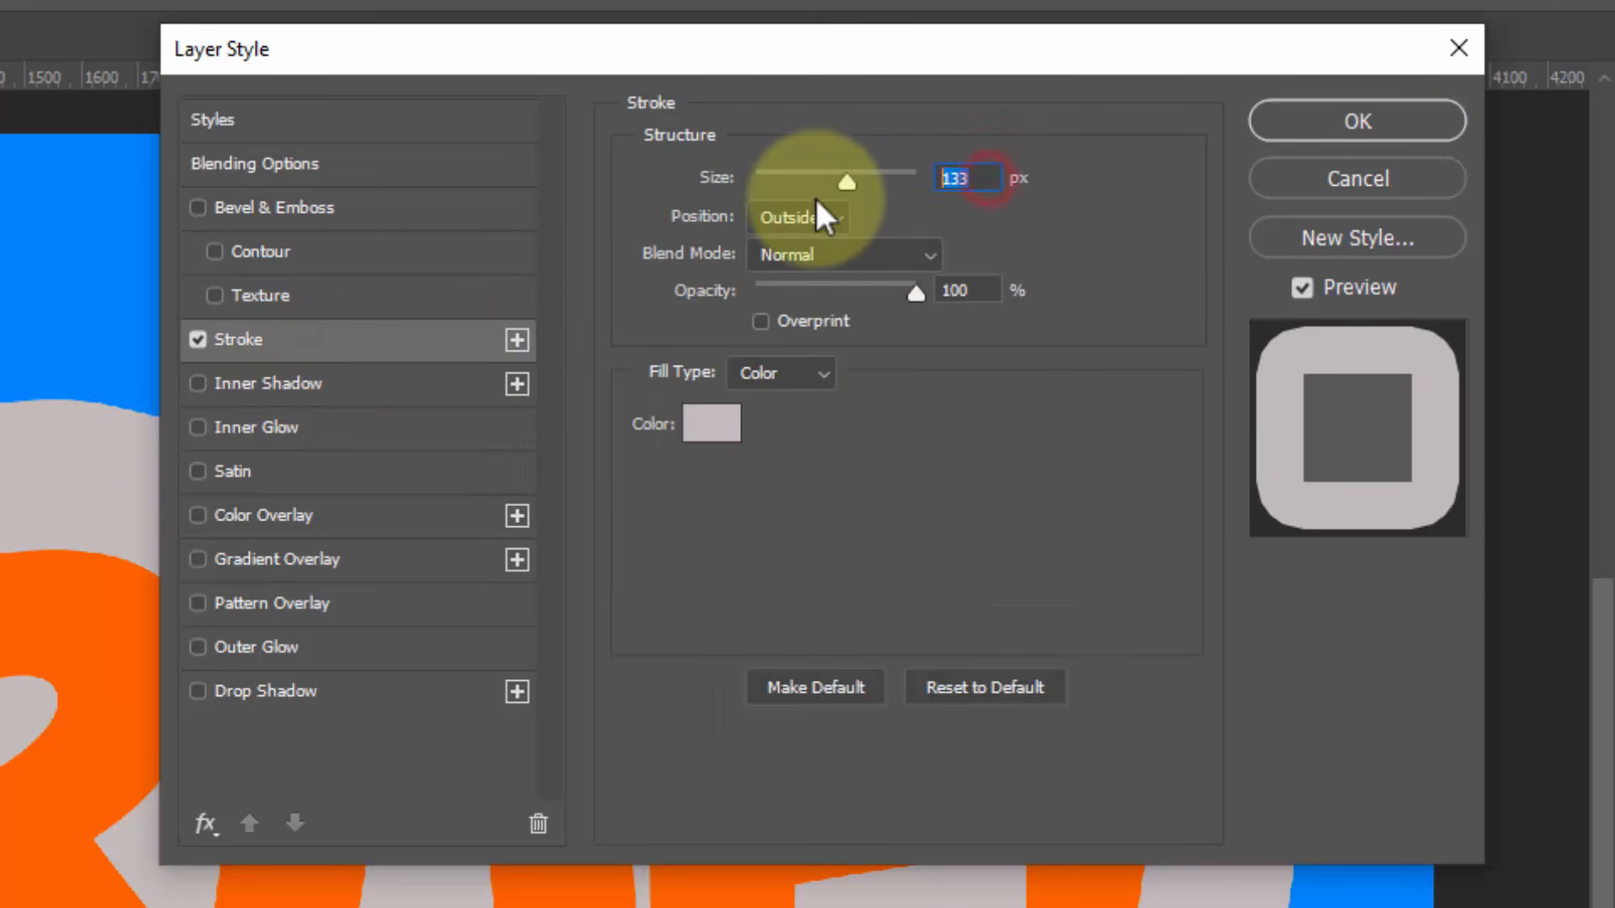
pyautogui.write('7')
pyautogui.press('BackSpace')
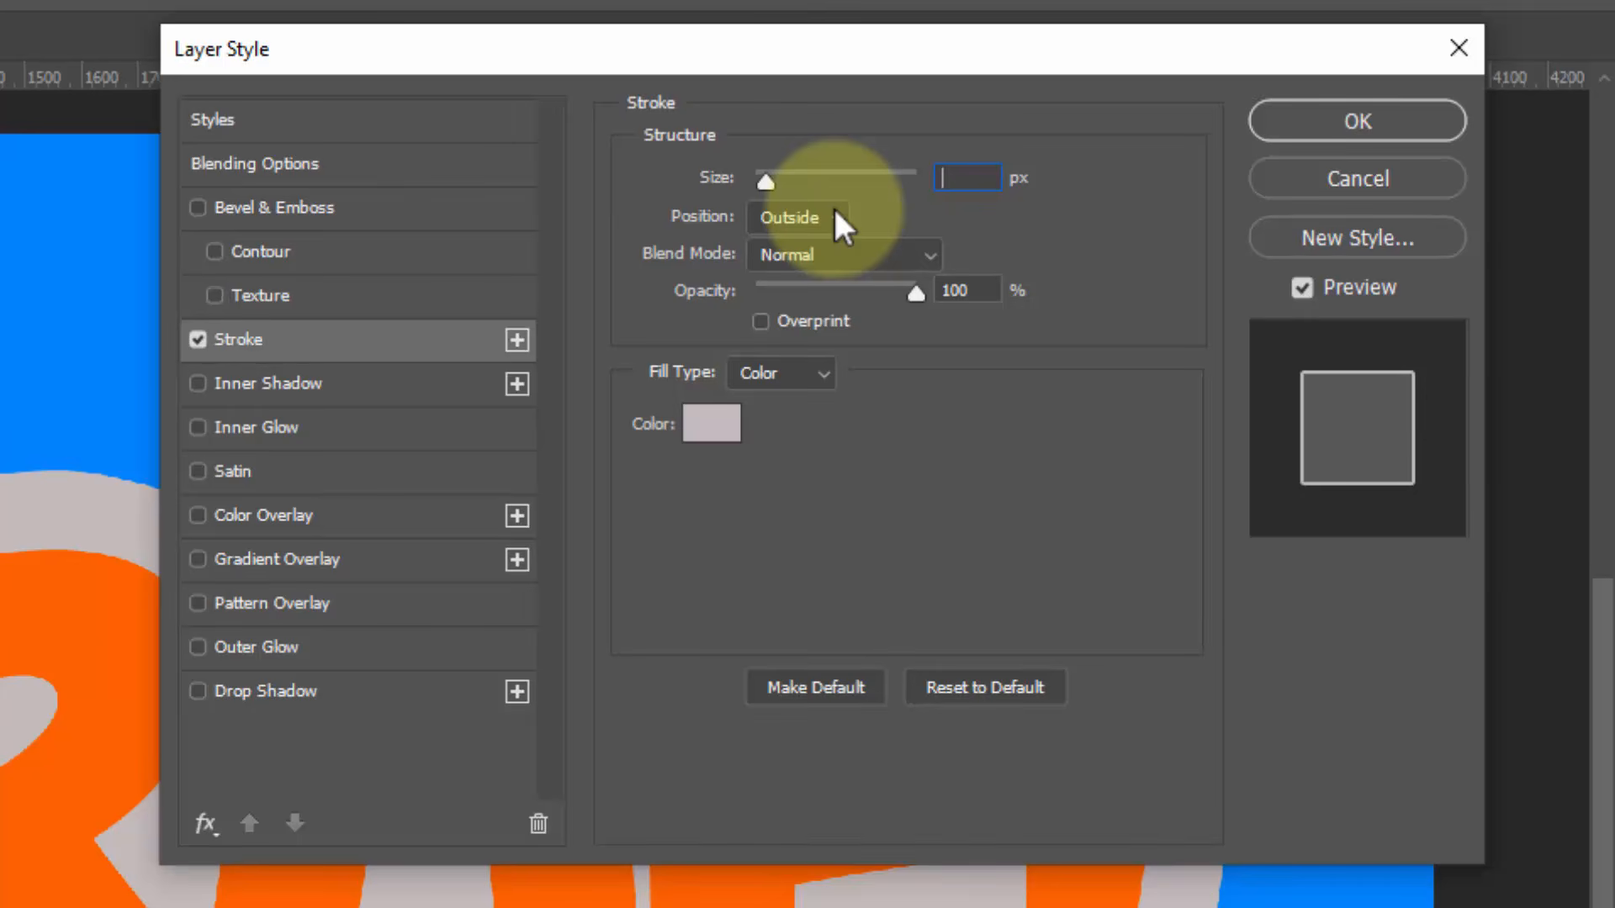
pyautogui.write('10')
pyautogui.click(808, 223)
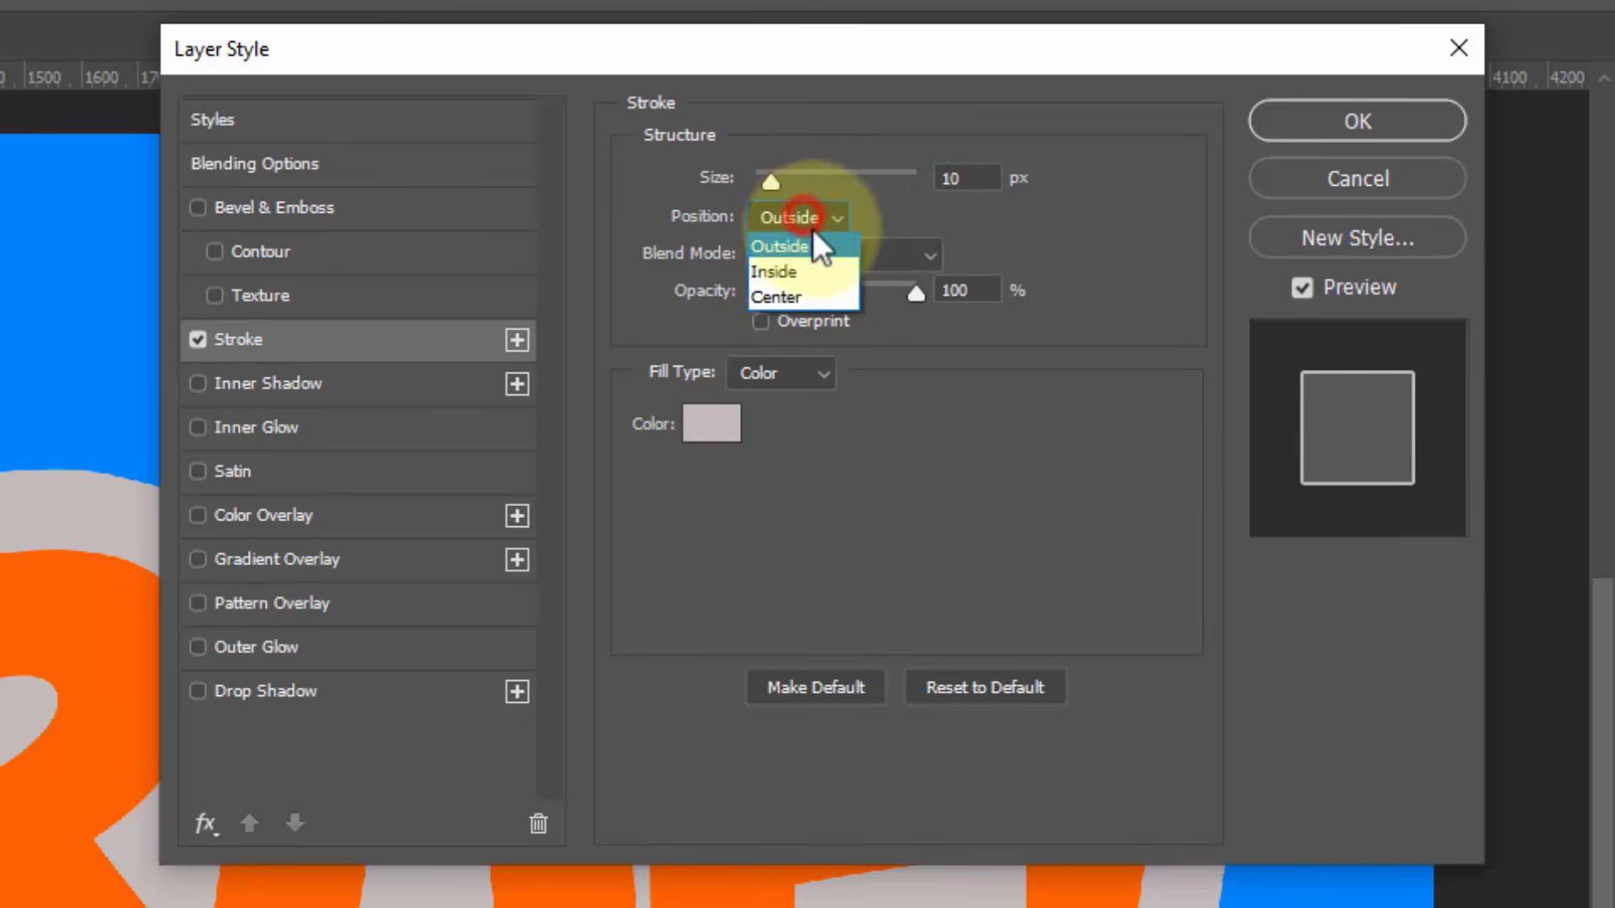
pyautogui.click(804, 294)
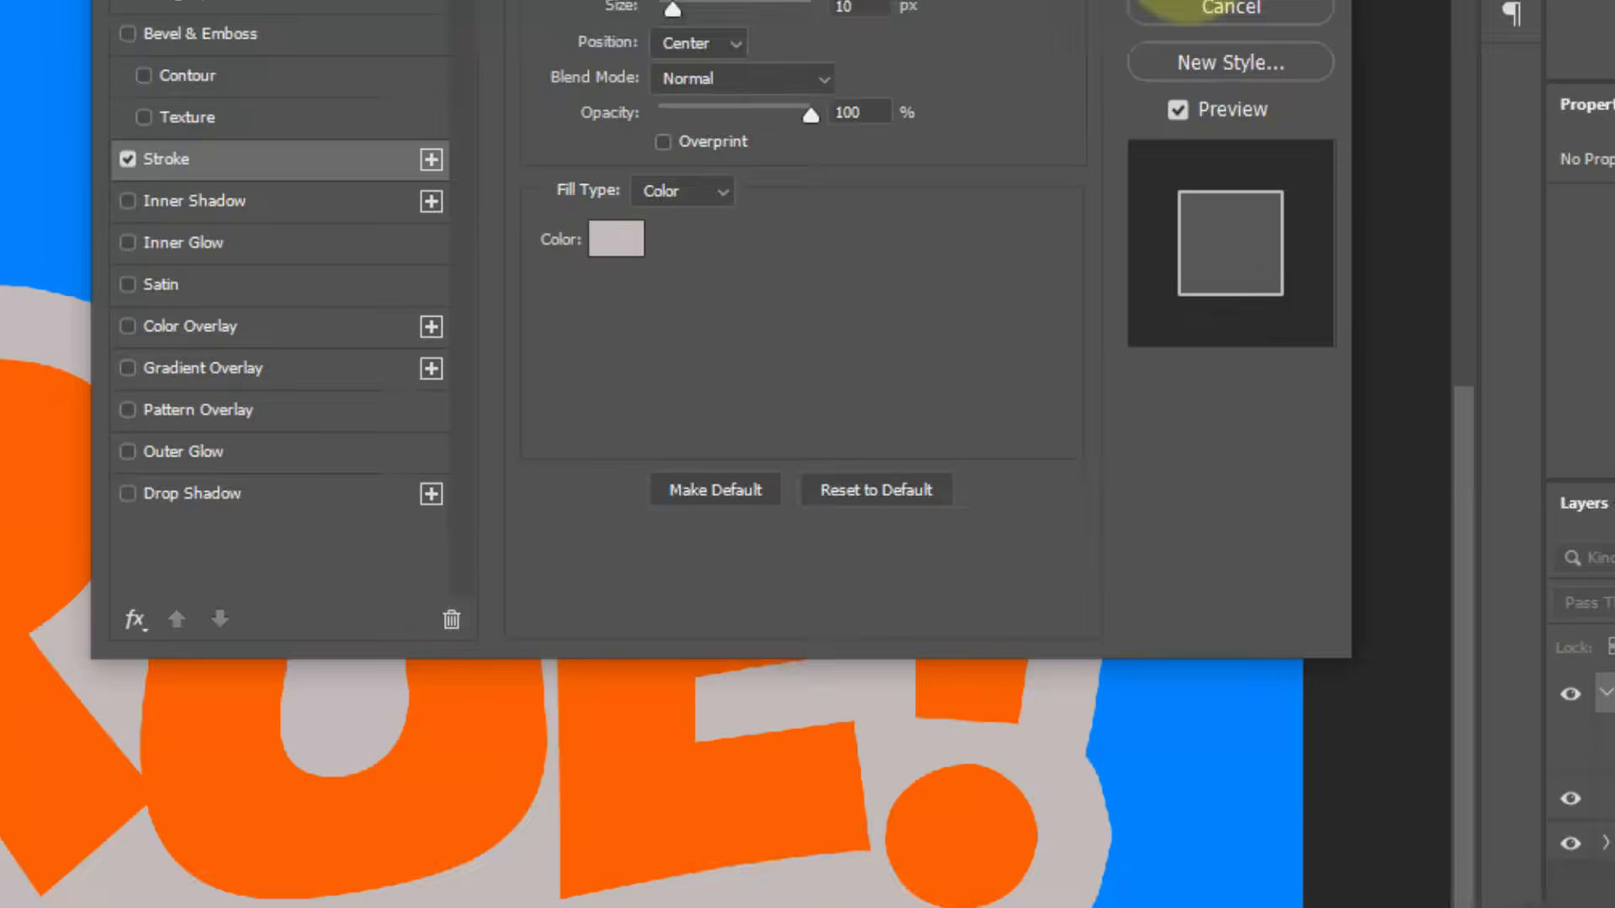
pyautogui.click(1177, 2)
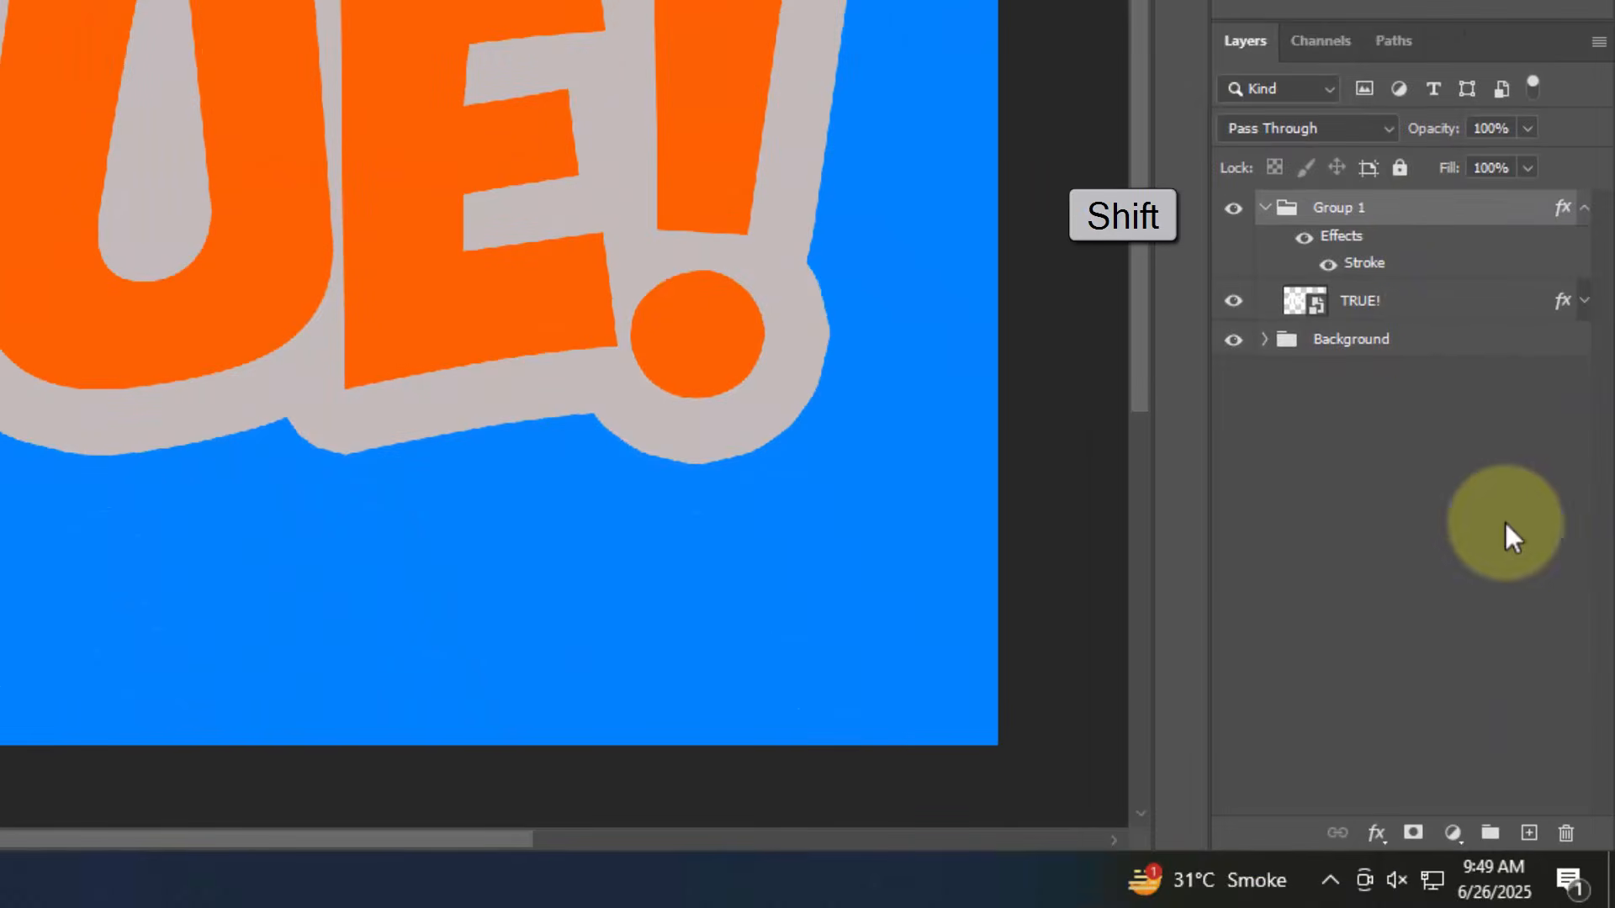
# Place Group 1 inside a new group and give that outer group a Drop Shadow at an angle of 39°
pyautogui.click(1490, 834)
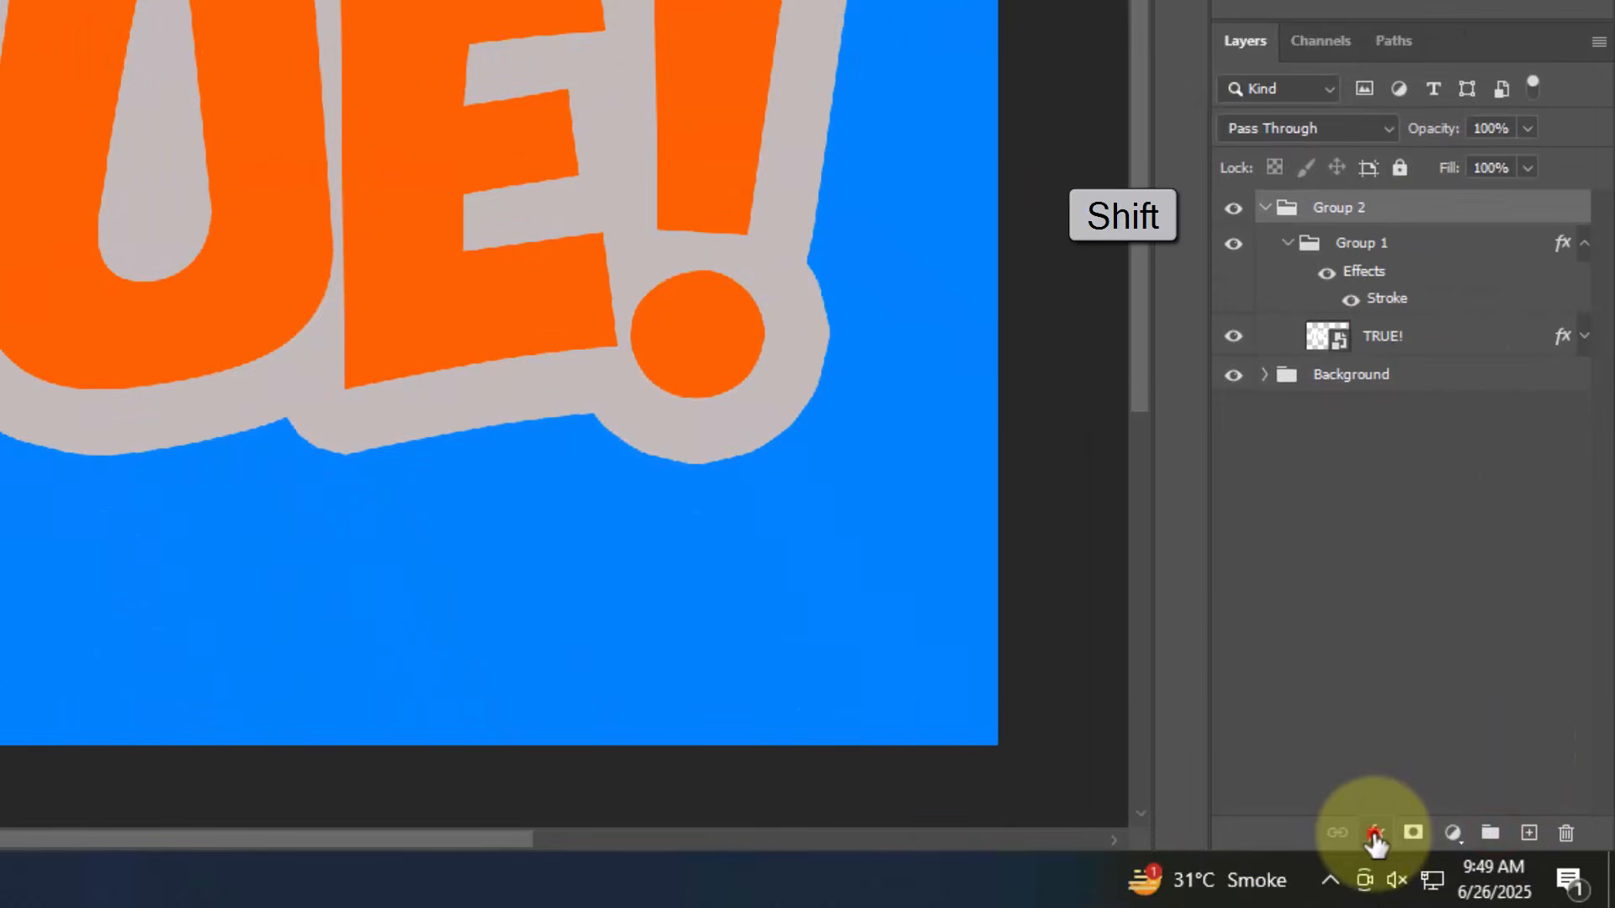
pyautogui.click(1374, 834)
pyautogui.click(1460, 561)
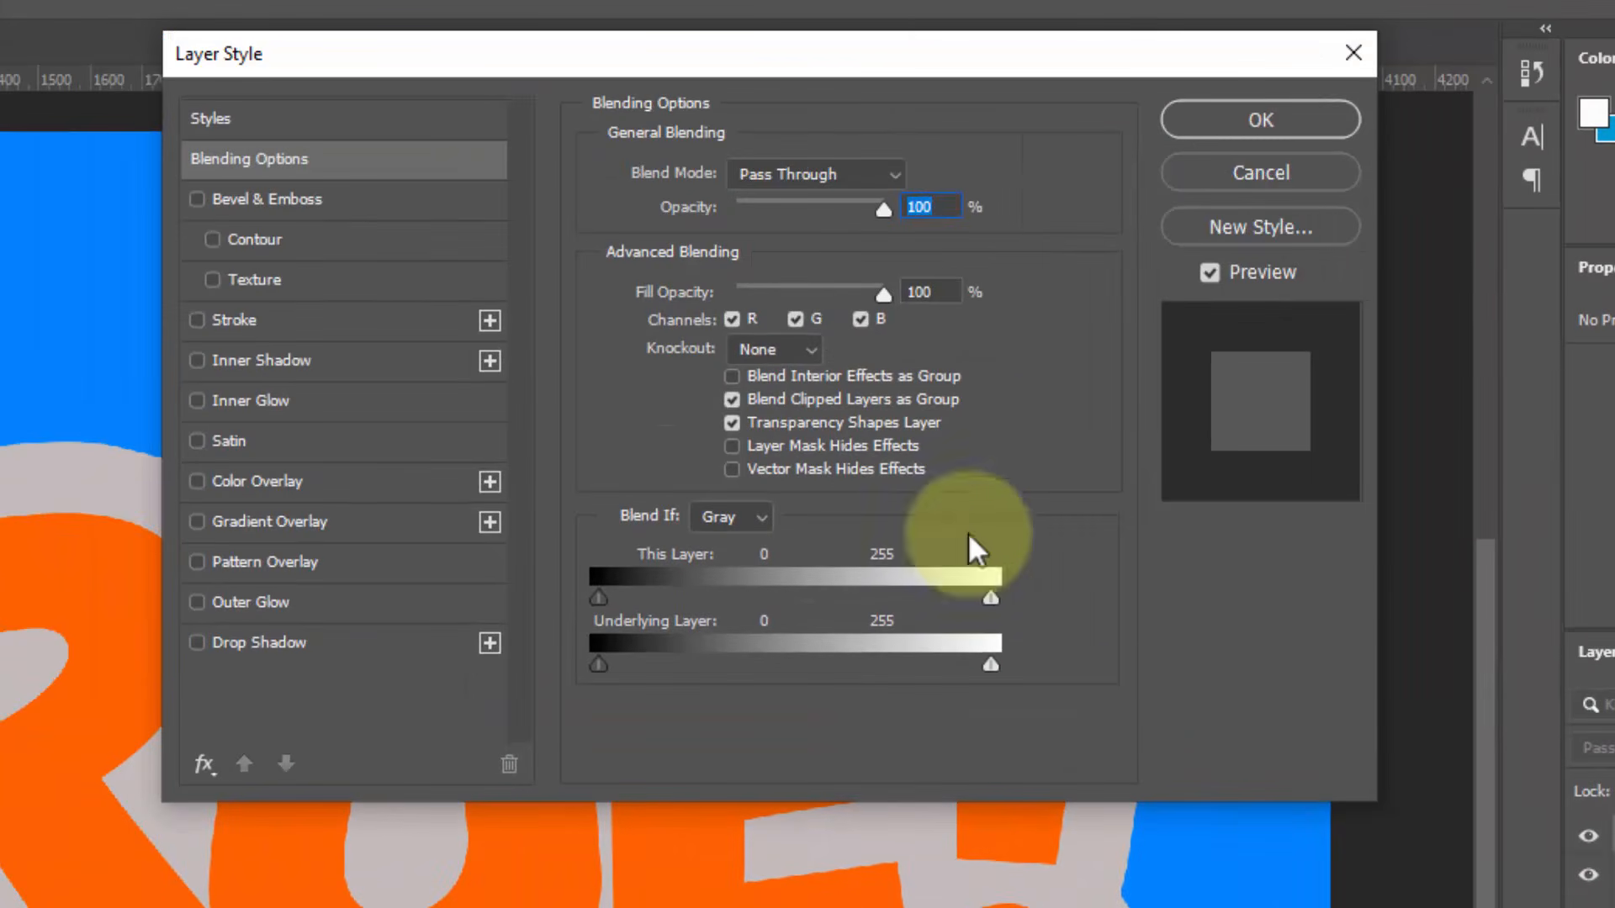
pyautogui.click(930, 291)
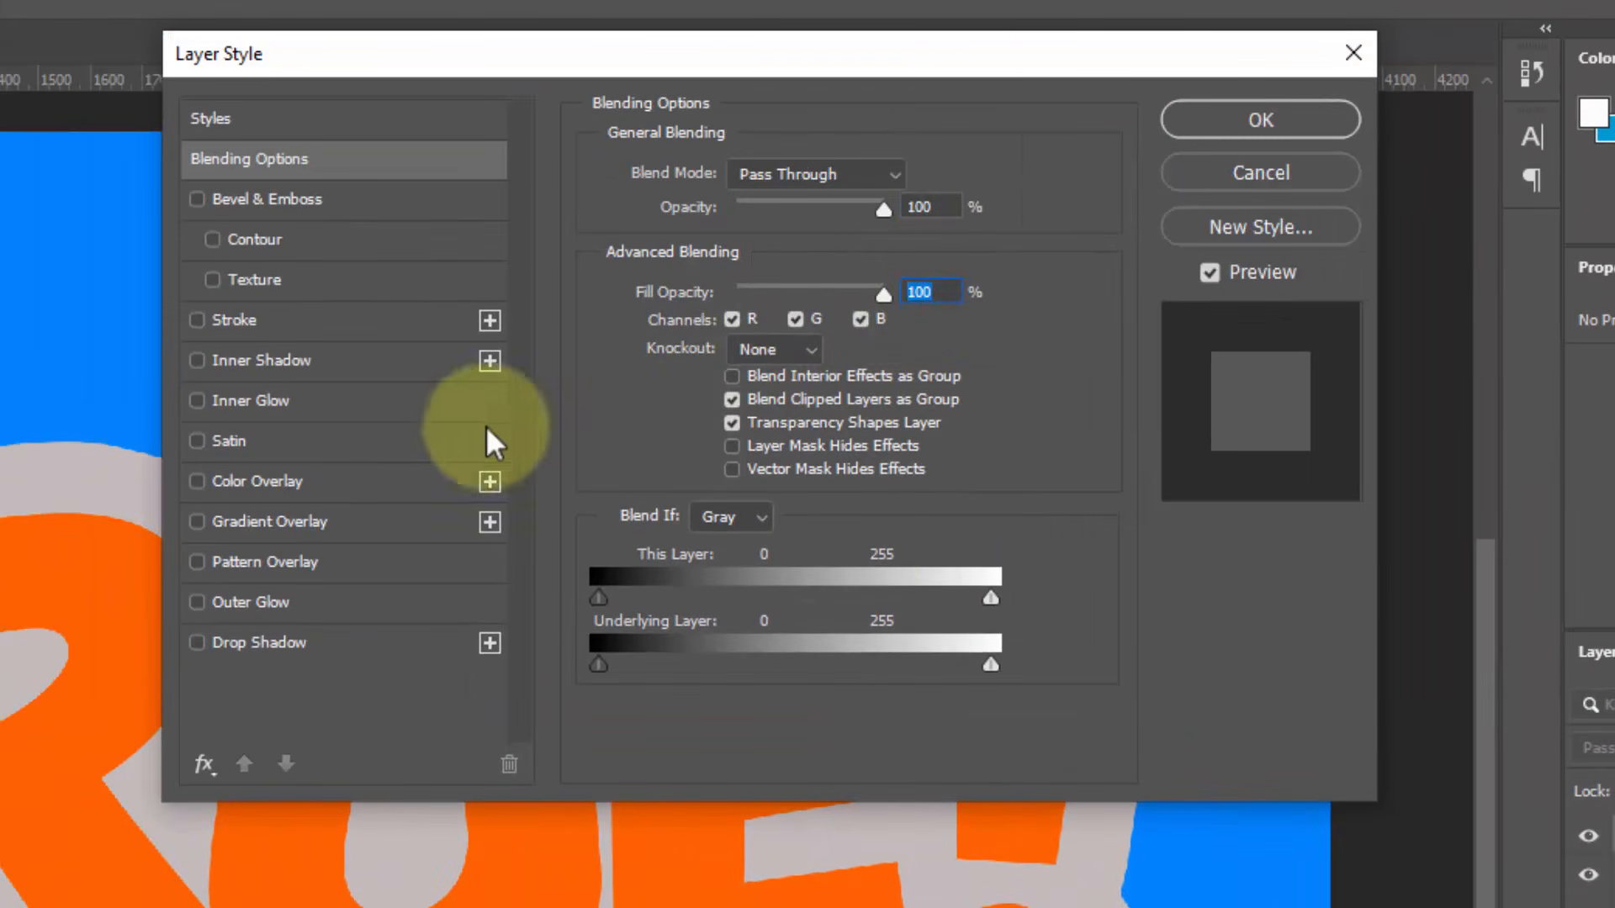
pyautogui.click(351, 641)
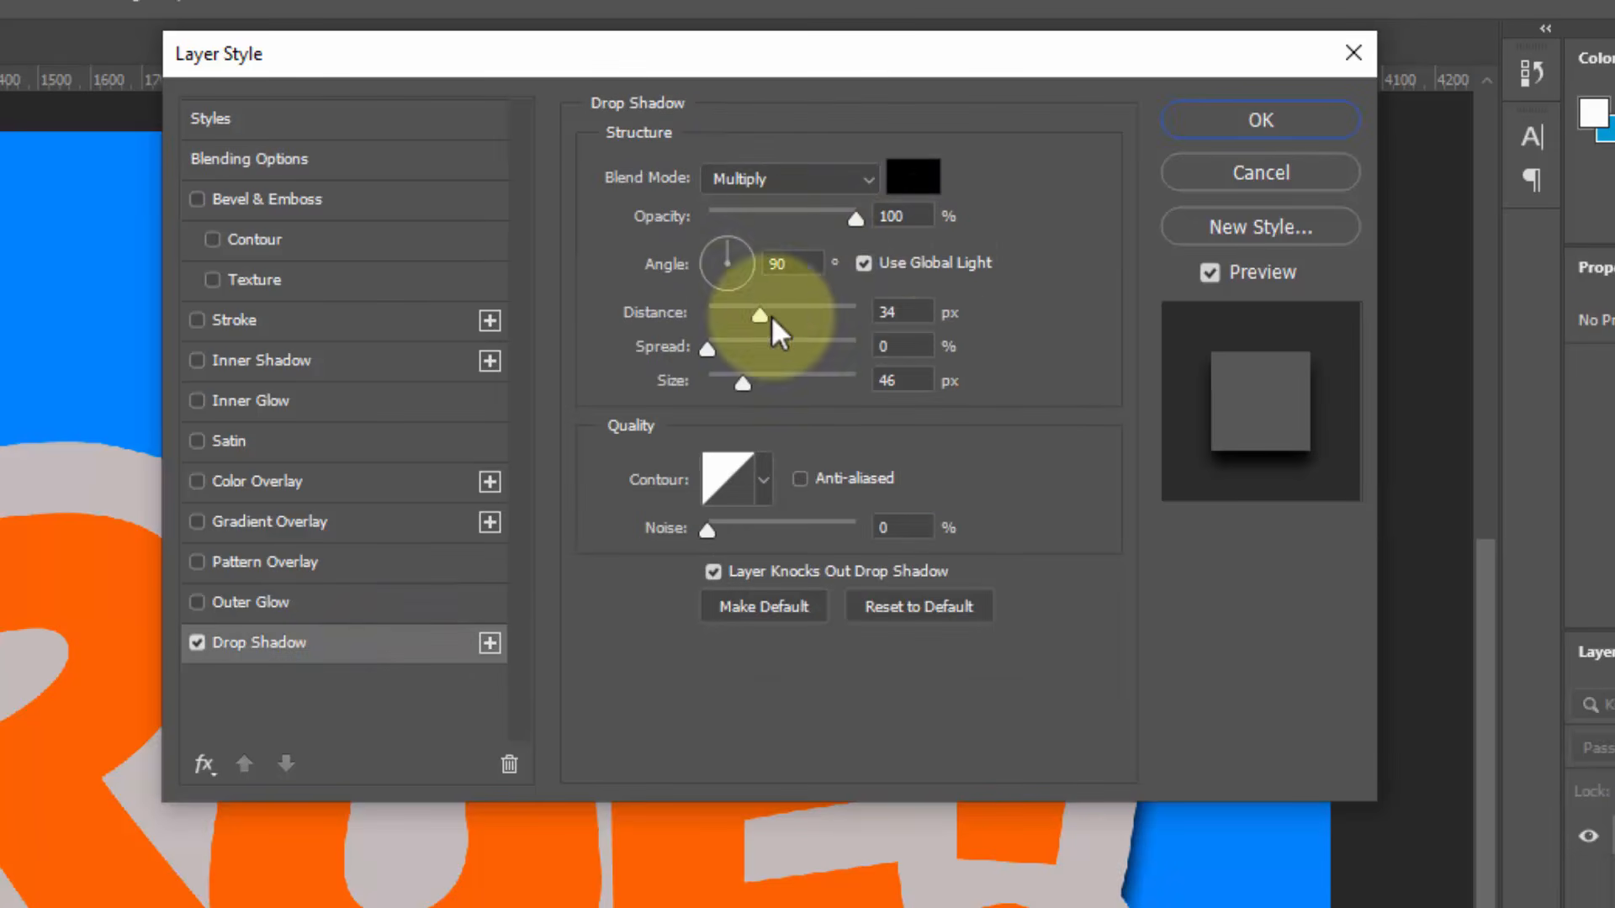
pyautogui.doubleClick(808, 263)
pyautogui.write('3')
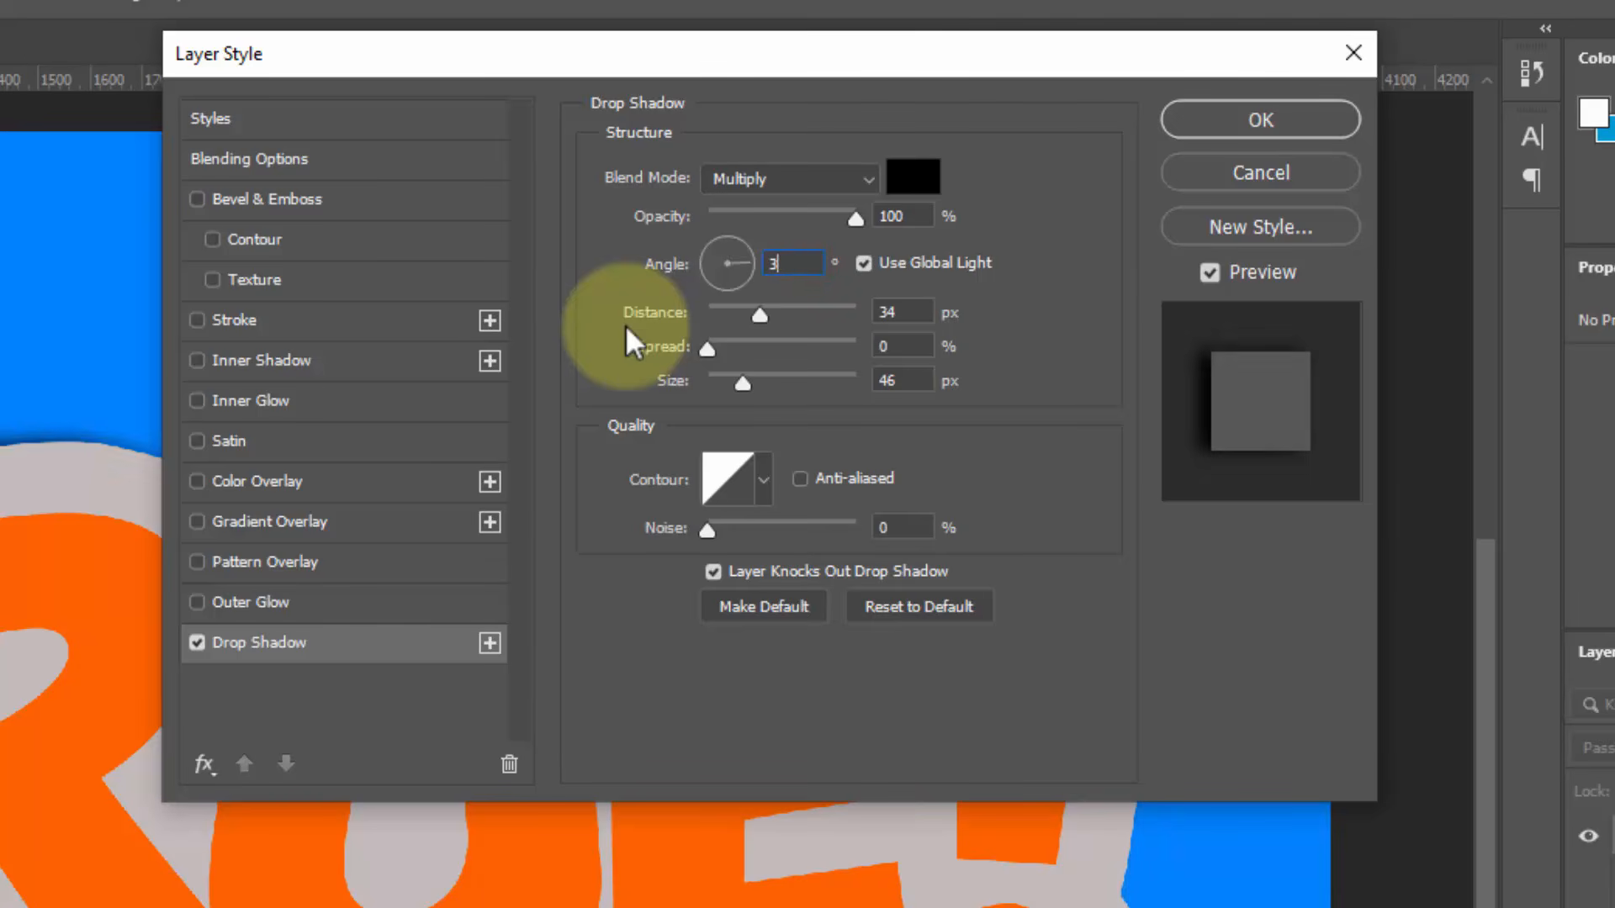
pyautogui.write('9')
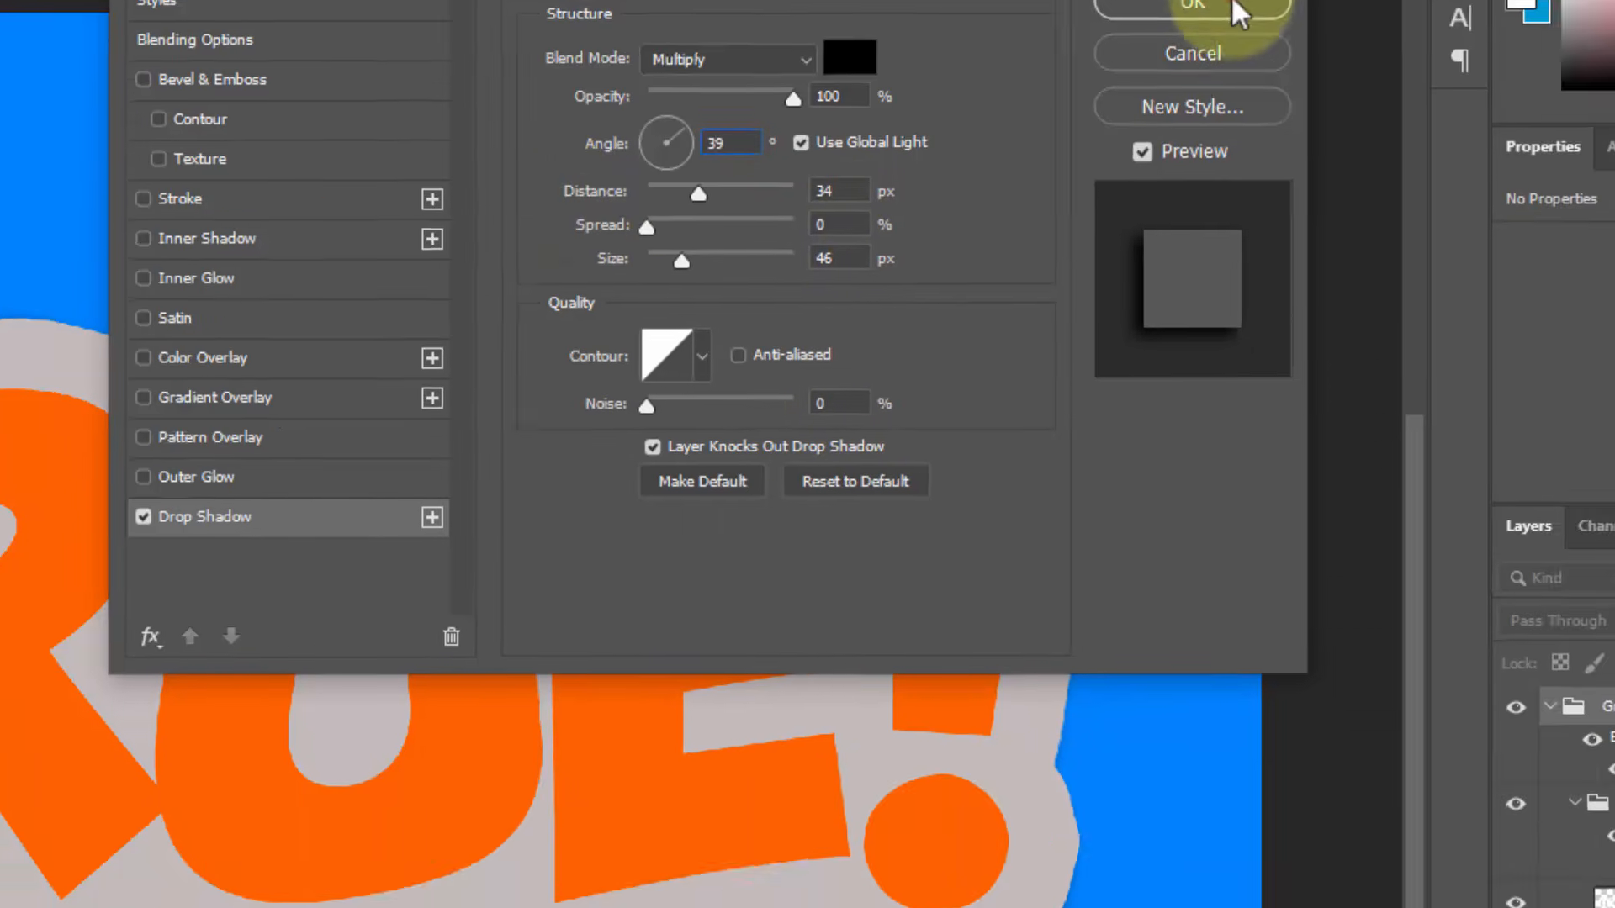
pyautogui.click(1261, 120)
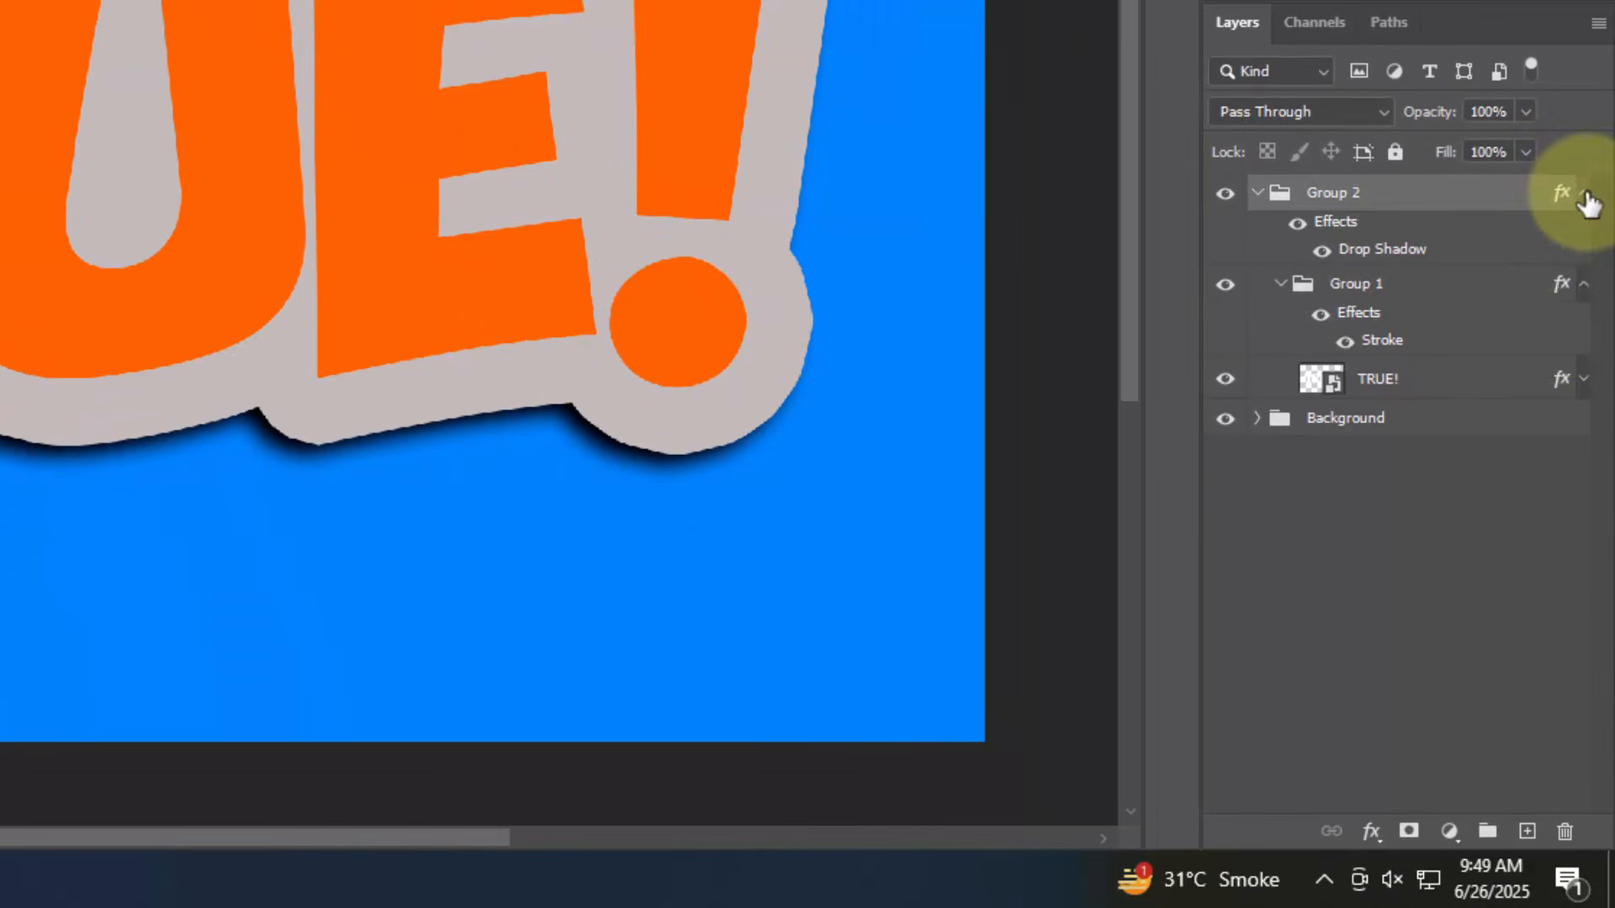
# Collapse Group 2, duplicate it, and place both groups inside a new group named Shadow
pyautogui.click(1585, 193)
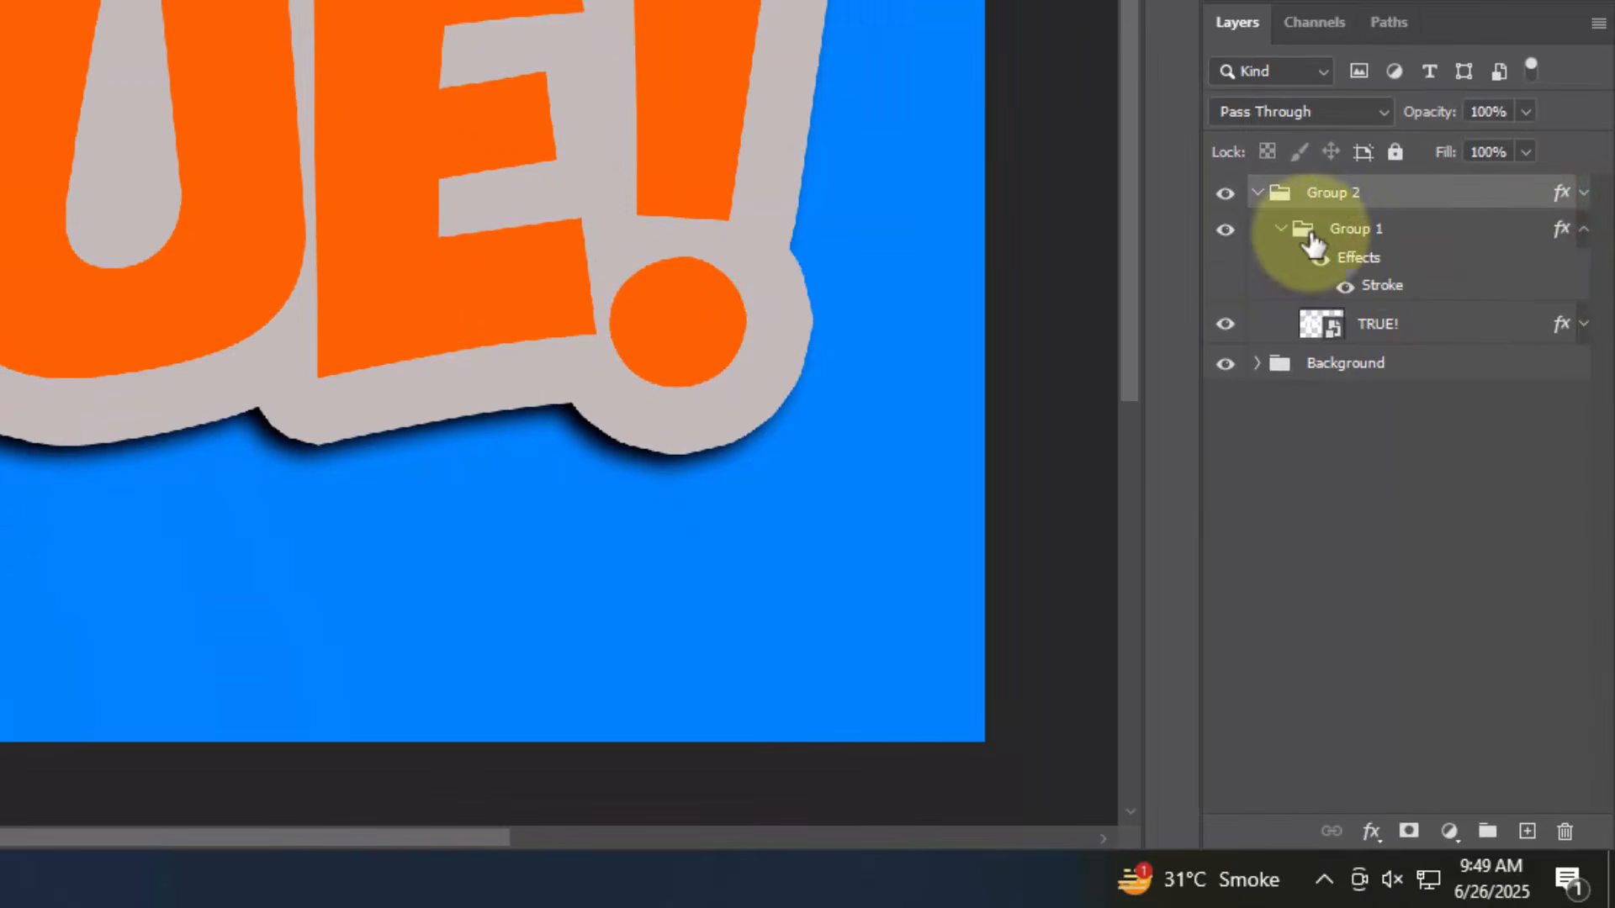
pyautogui.click(1257, 192)
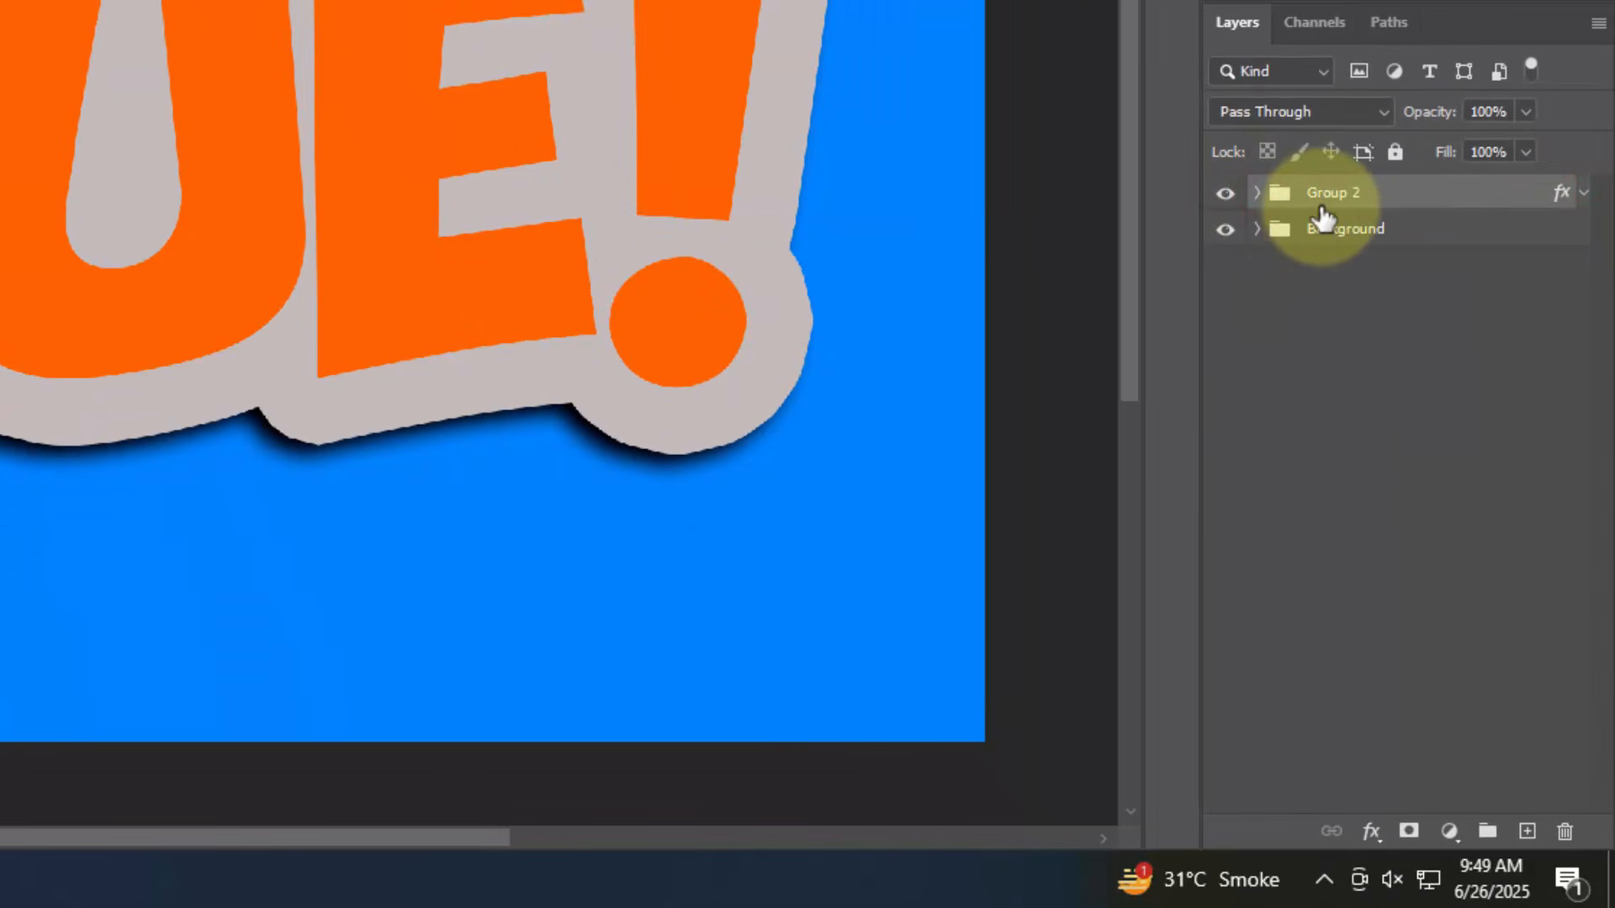
pyautogui.hotkey('ctrl', 'j')
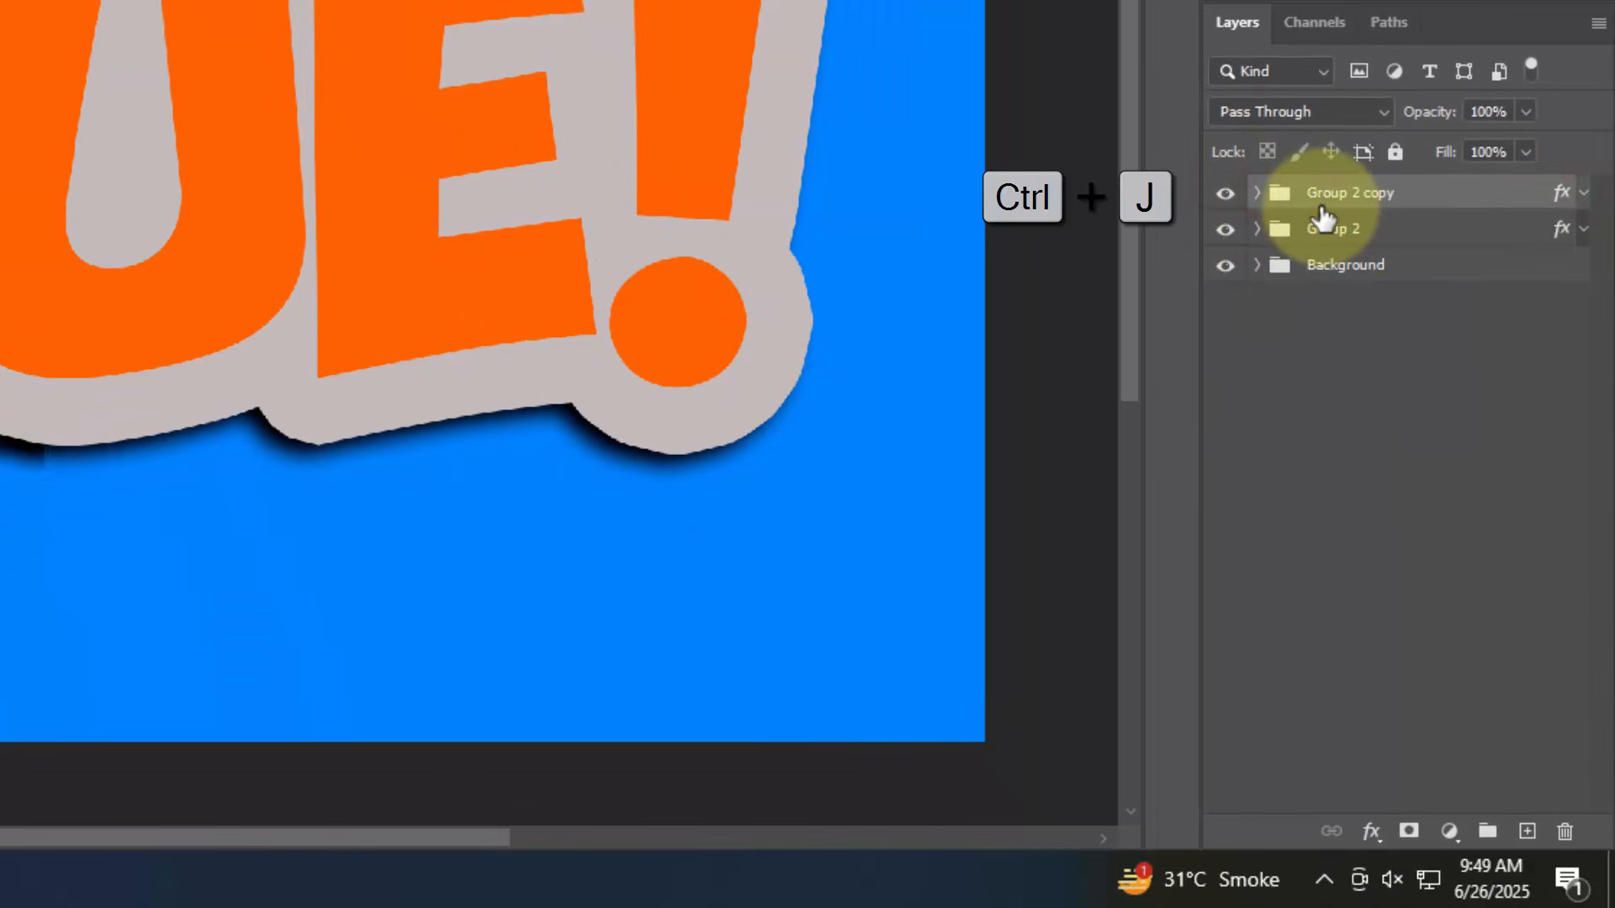
pyautogui.keyDown('shift'); pyautogui.click(1396, 240); pyautogui.keyUp('shift')
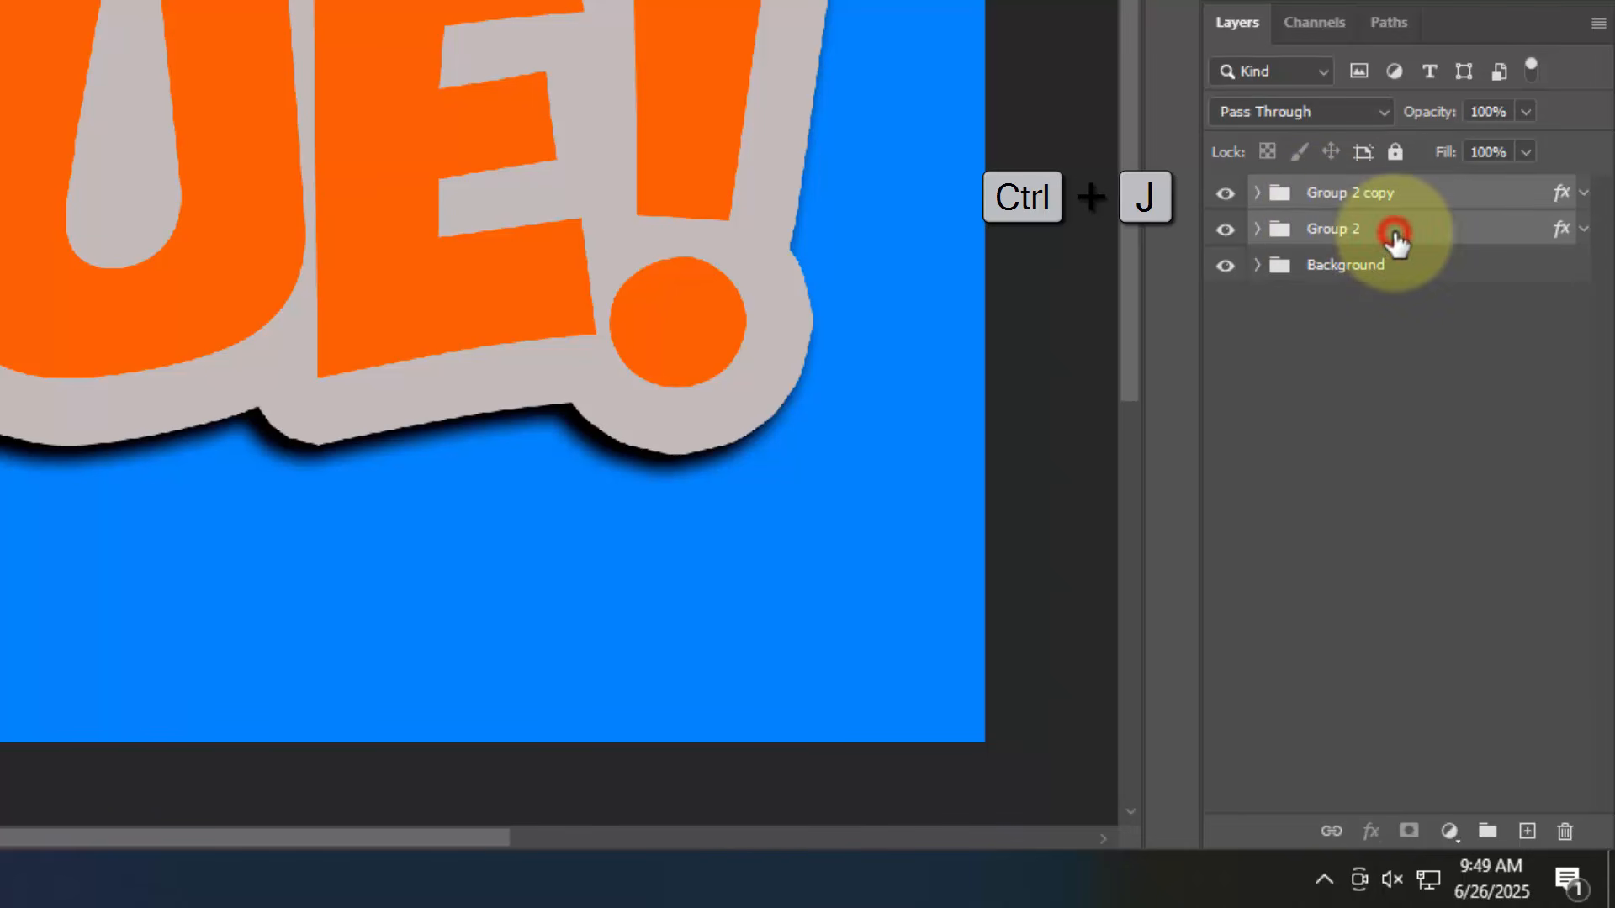
pyautogui.click(1488, 832)
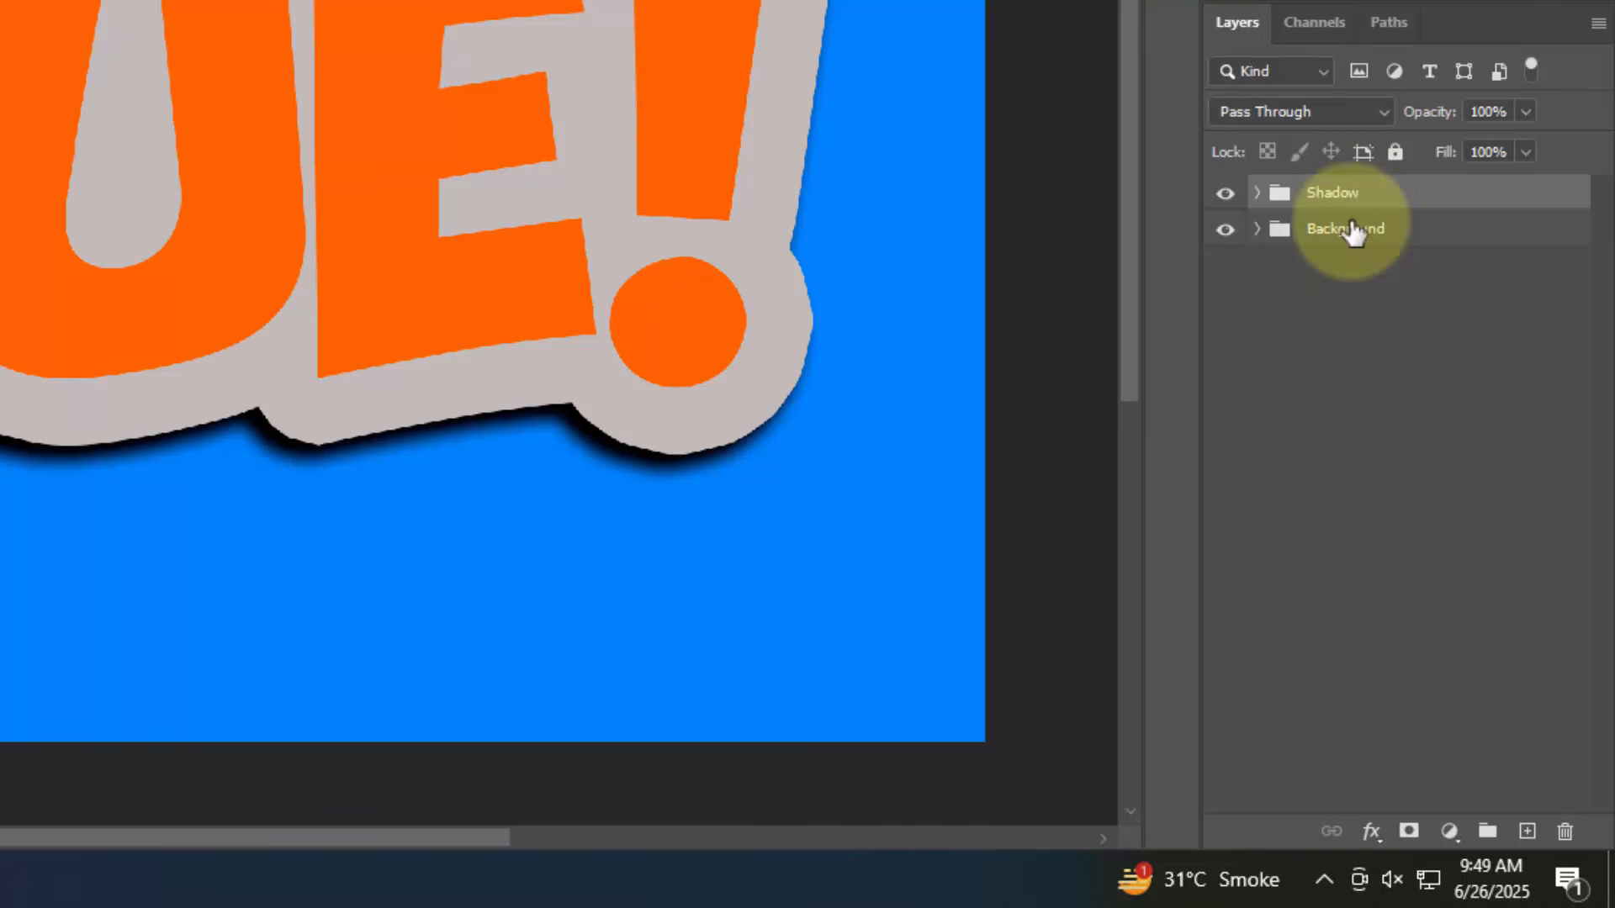
# Set the Fill Opacity of the Shadow group to 0% in its blending options
pyautogui.click(1372, 831)
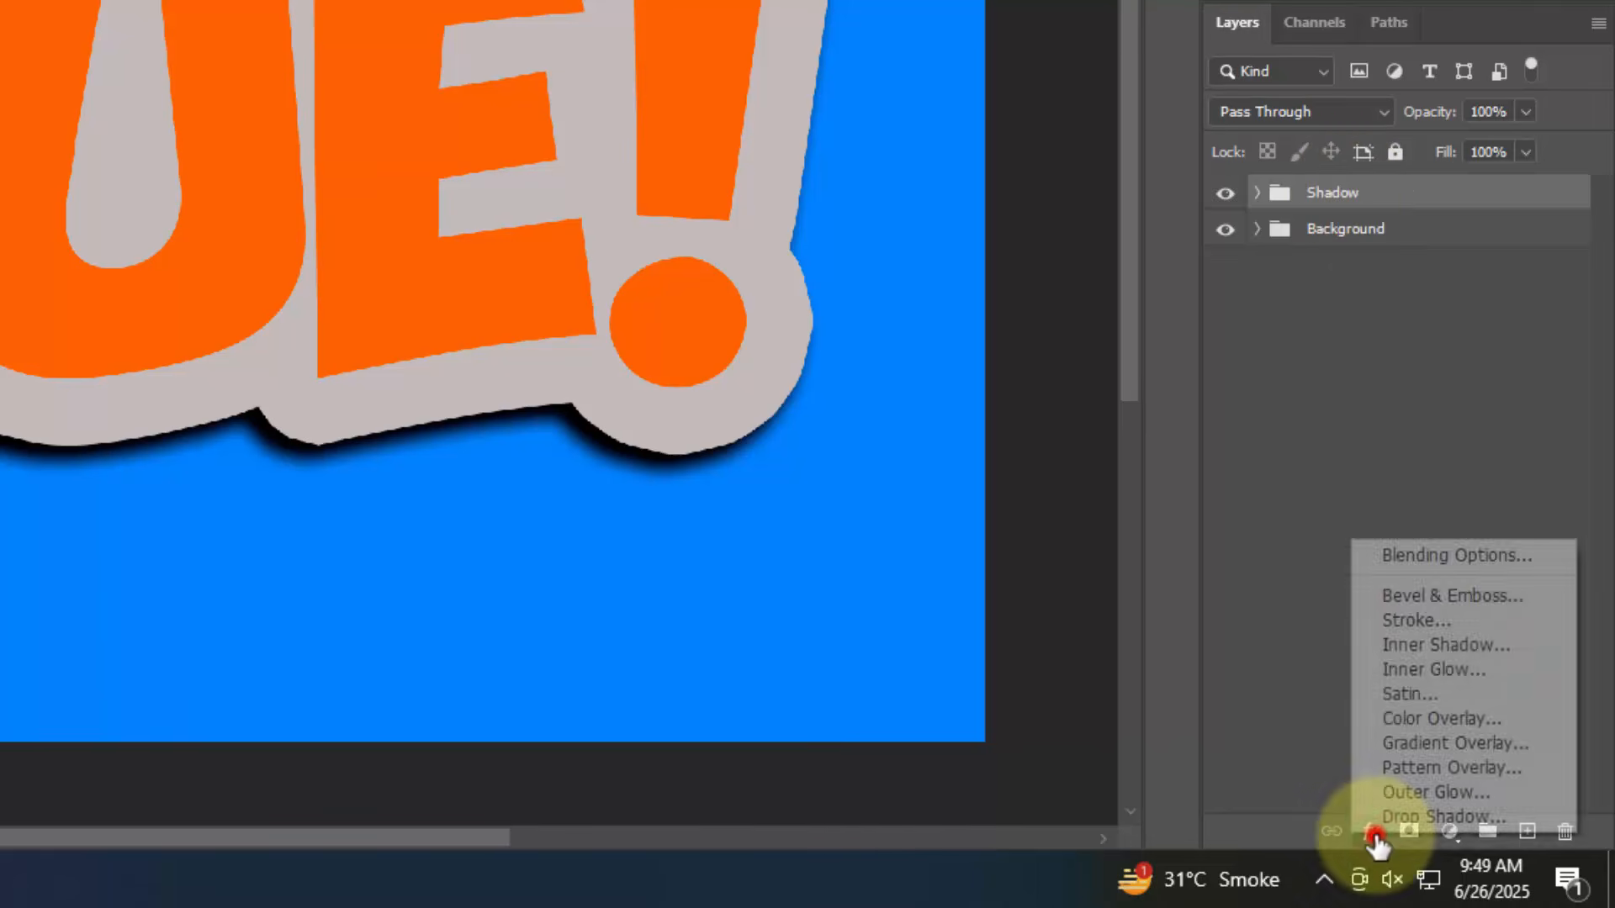
pyautogui.click(1425, 559)
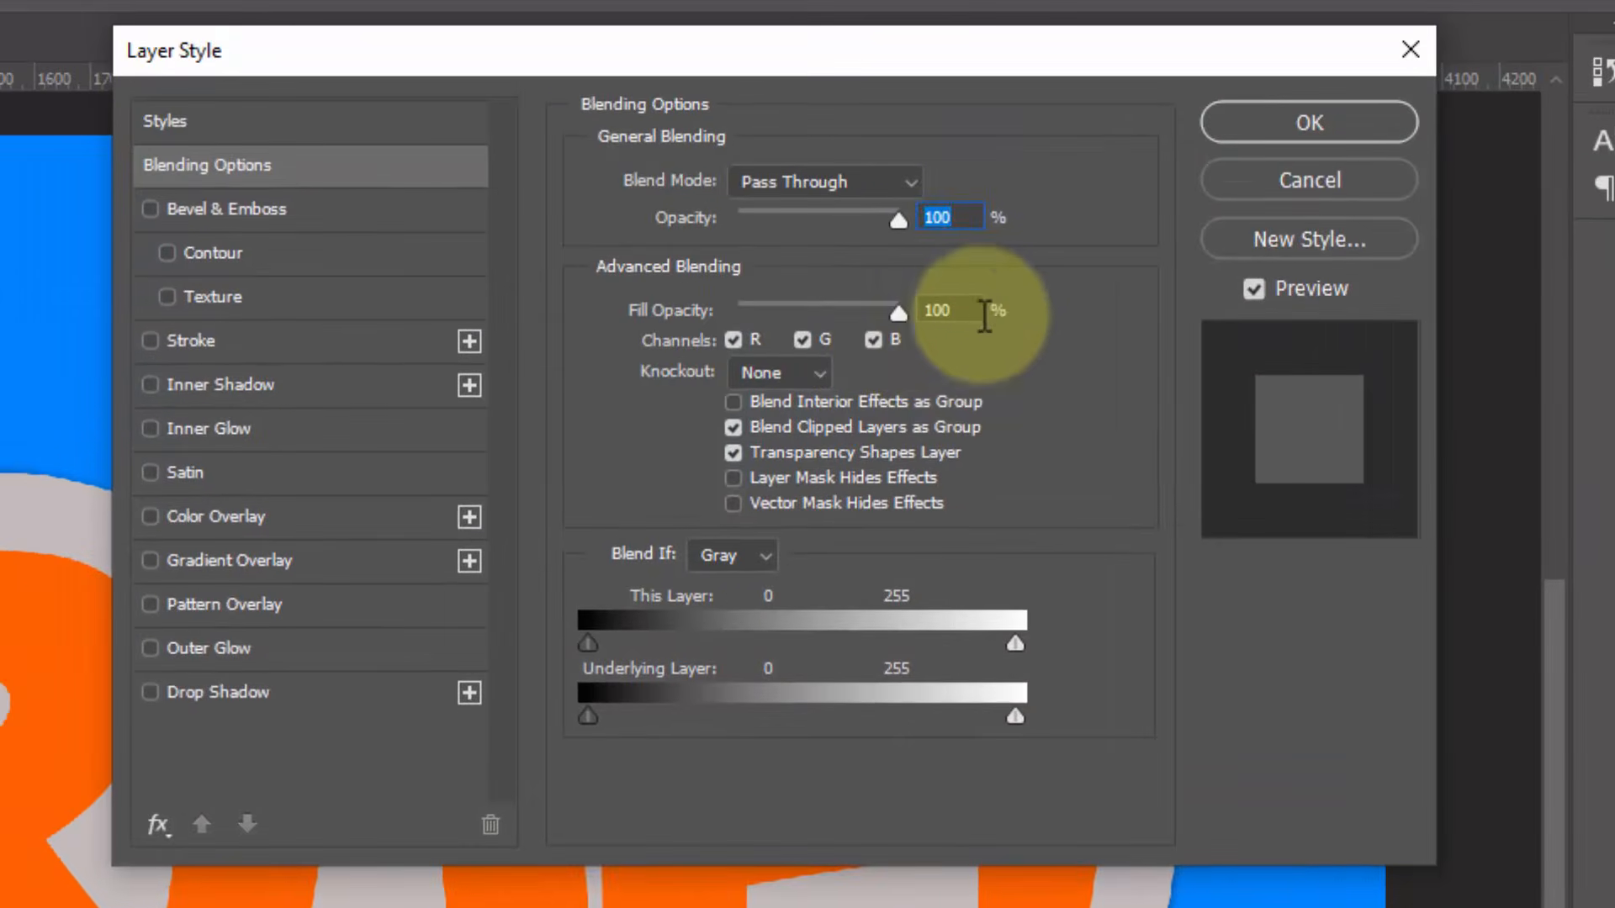
pyautogui.click(930, 227)
pyautogui.press('Right')
pyautogui.press('Right')
pyautogui.press('Right')
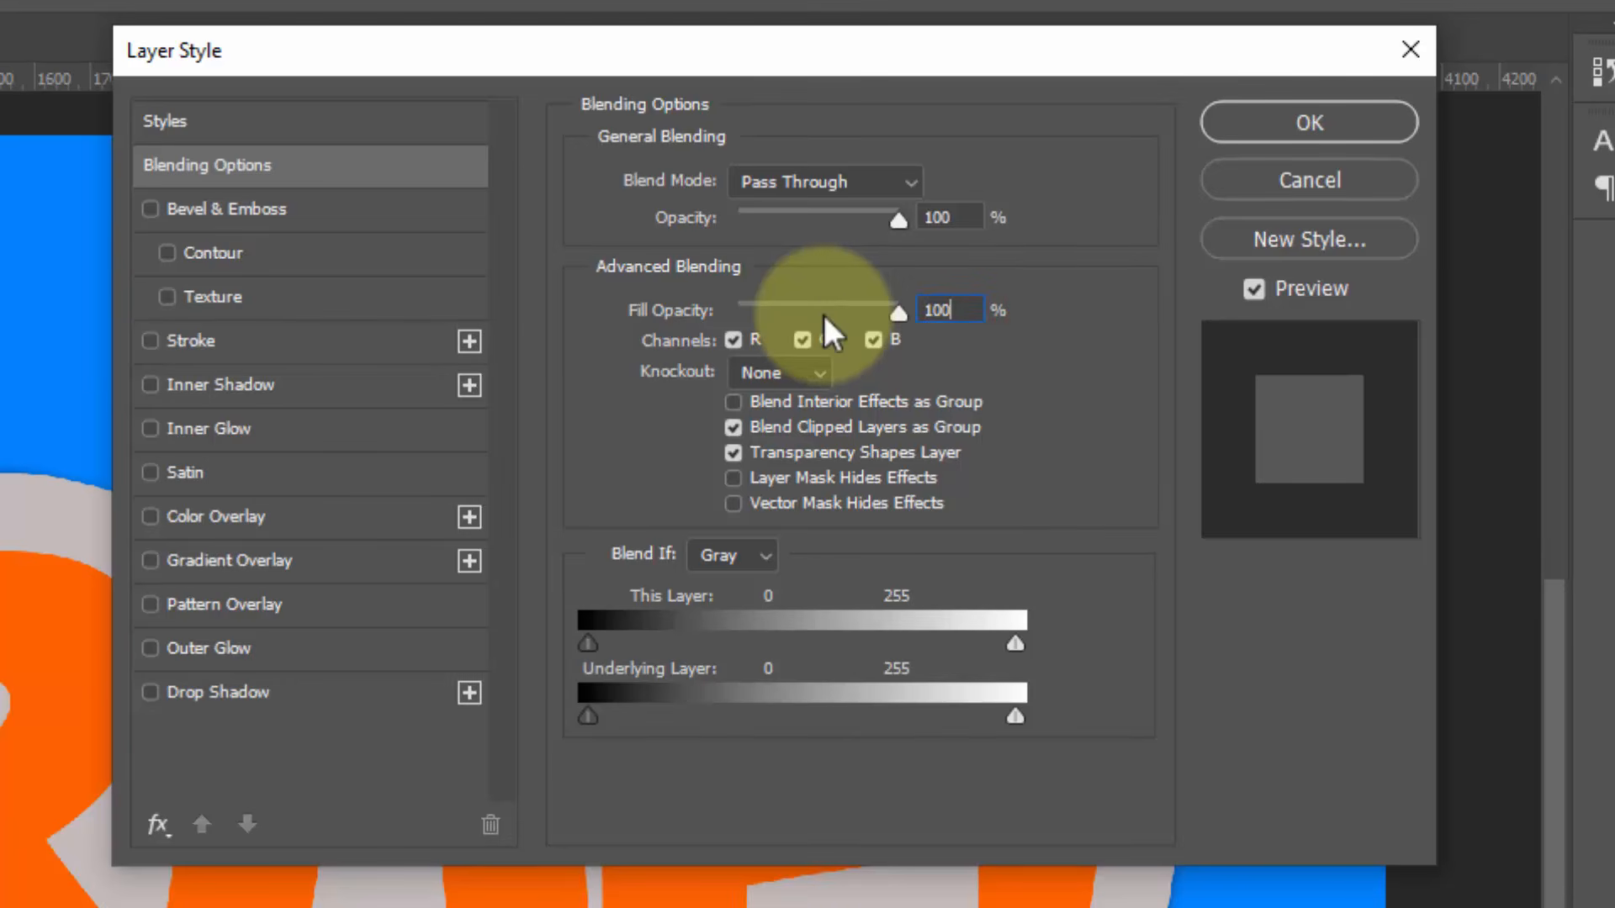
pyautogui.press('BackSpace')
pyautogui.press('BackSpace')
pyautogui.press('BackSpace')
pyautogui.write('0')
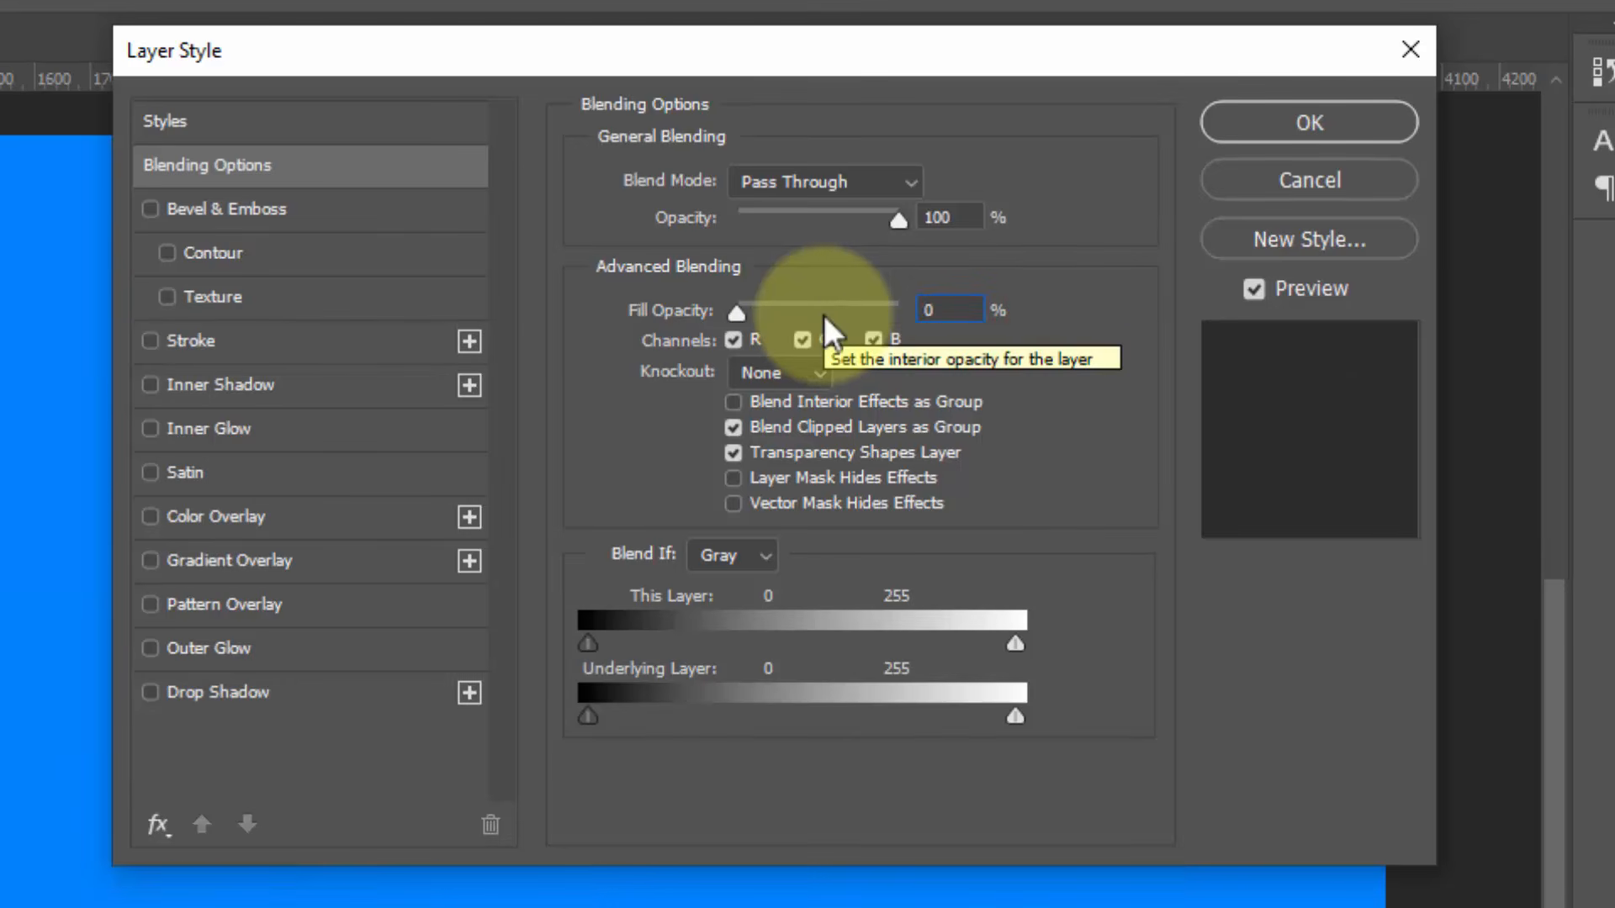
# Enable a Color Overlay on the Shadow group with blend mode Multiply and dark gray color #282827
pyautogui.click(295, 516)
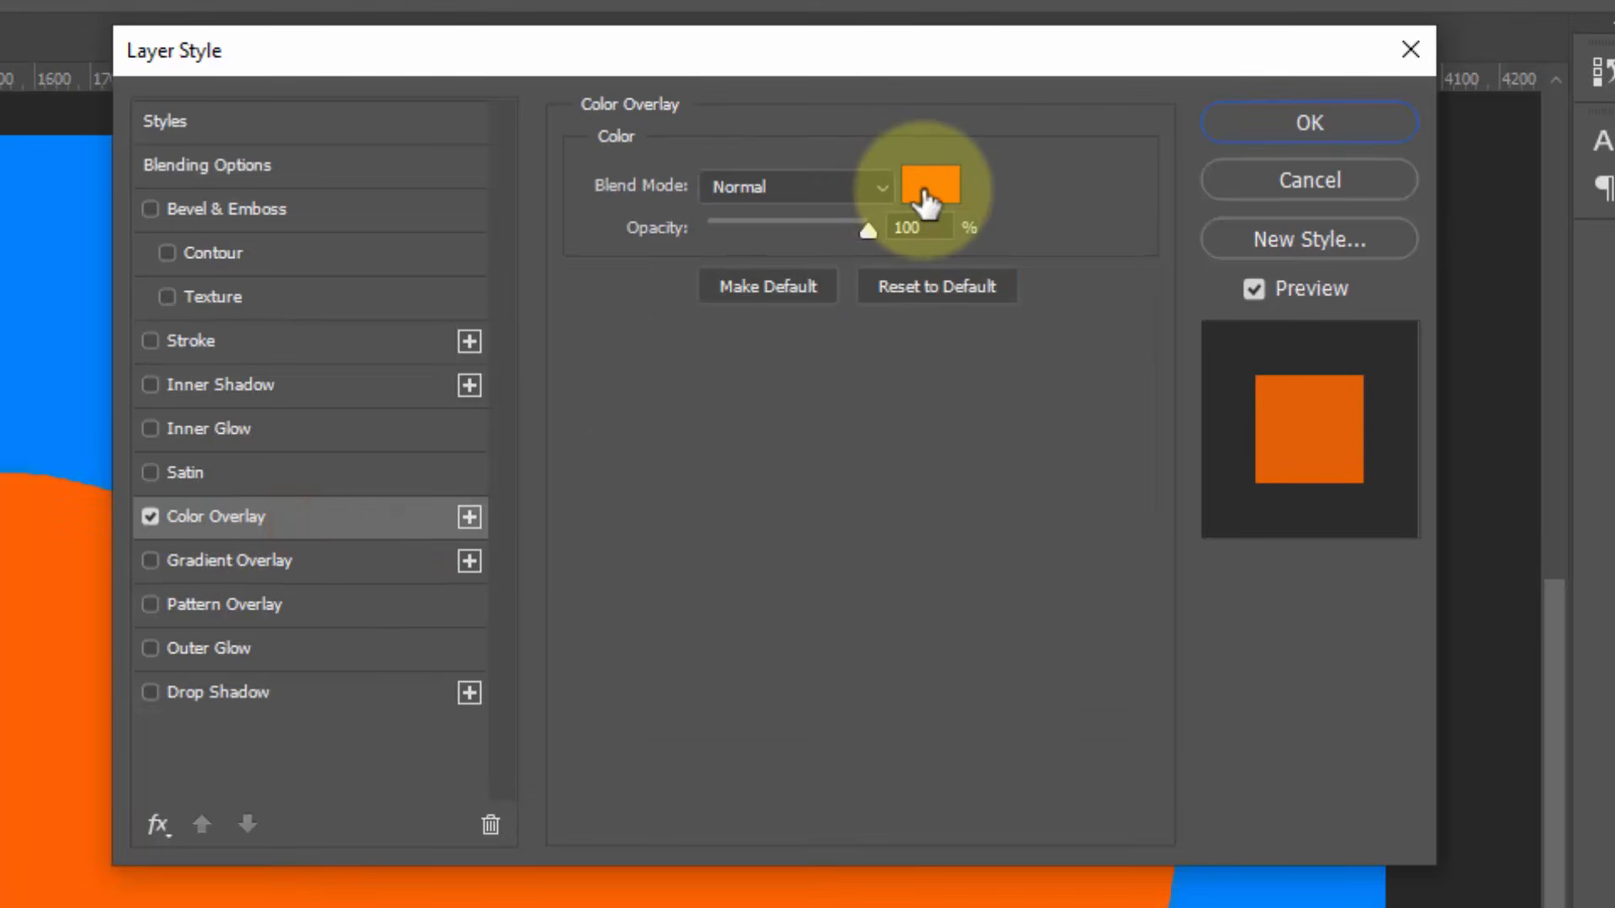
pyautogui.click(836, 190)
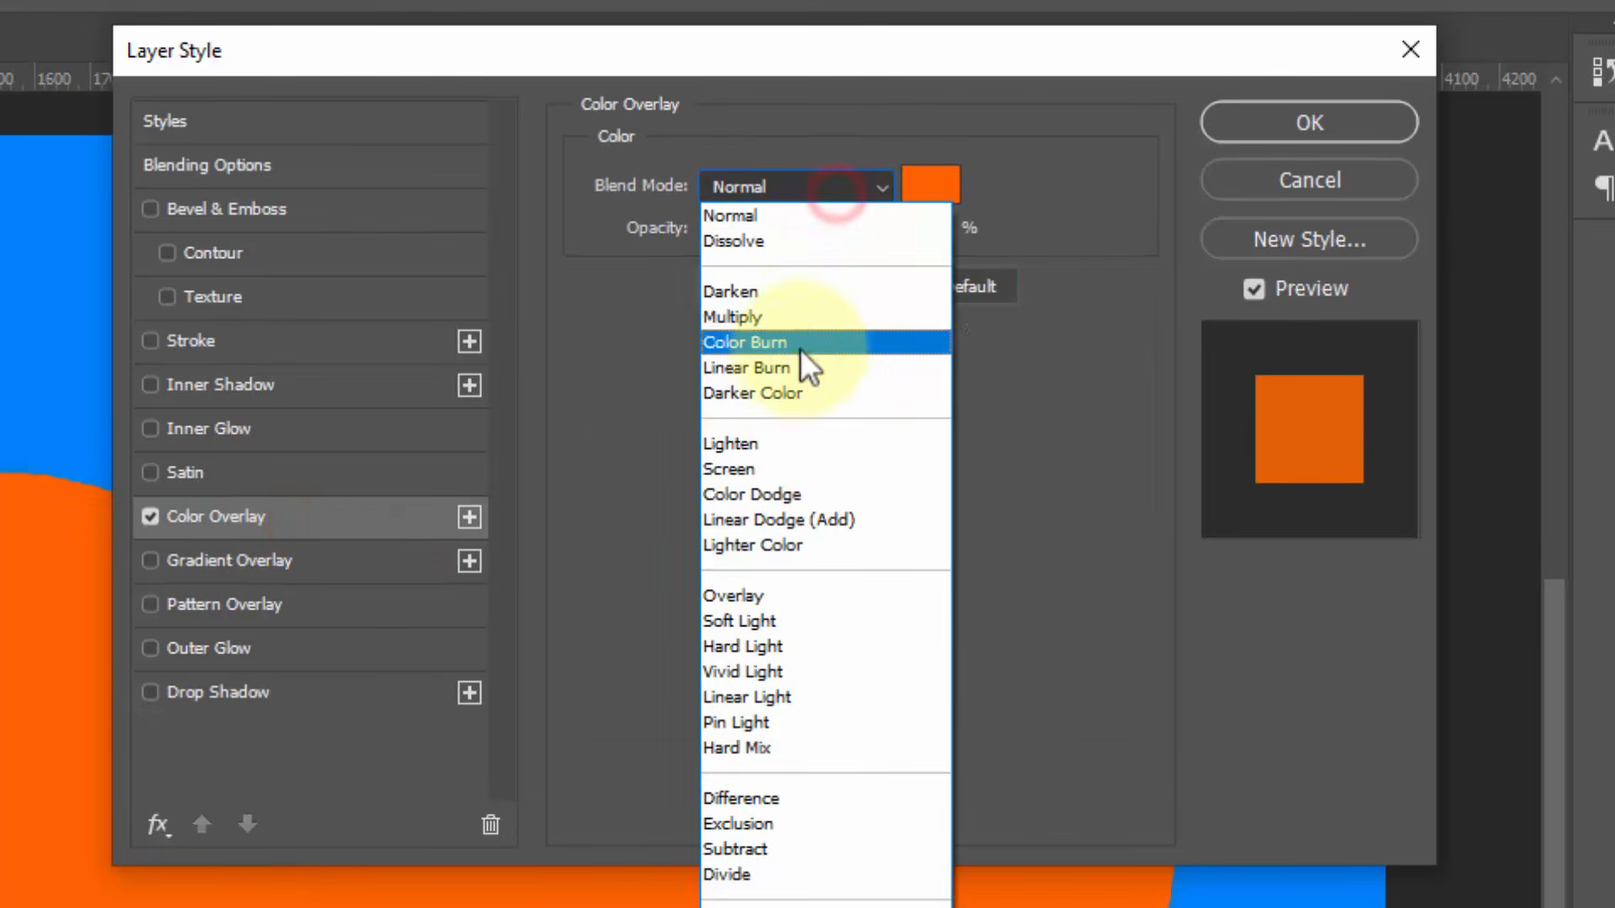
pyautogui.click(798, 317)
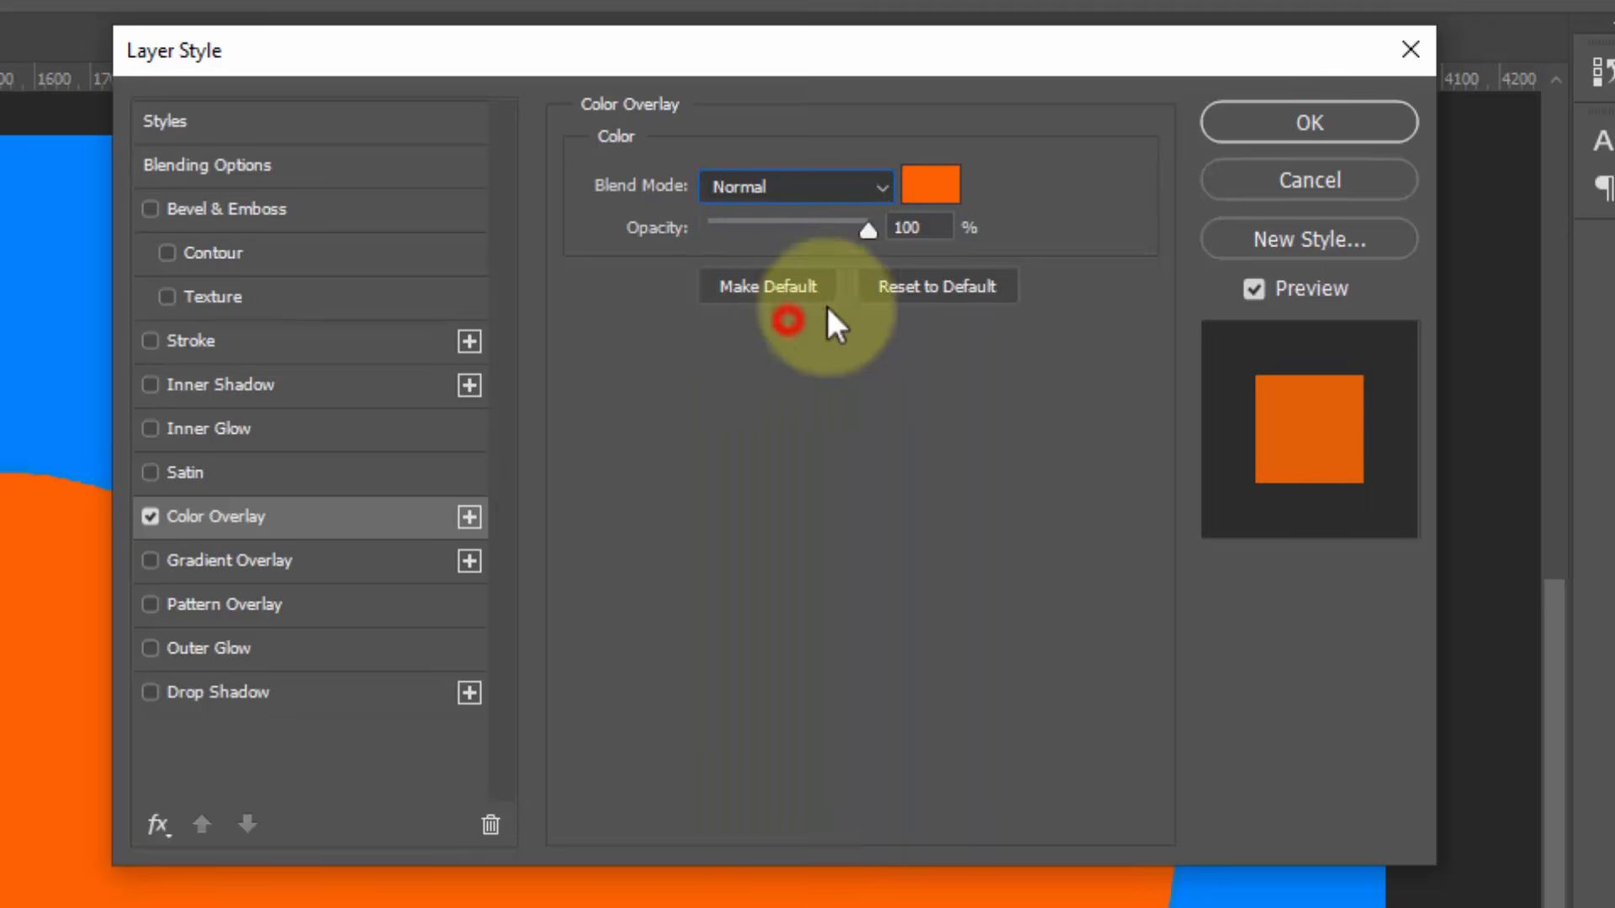
pyautogui.click(956, 190)
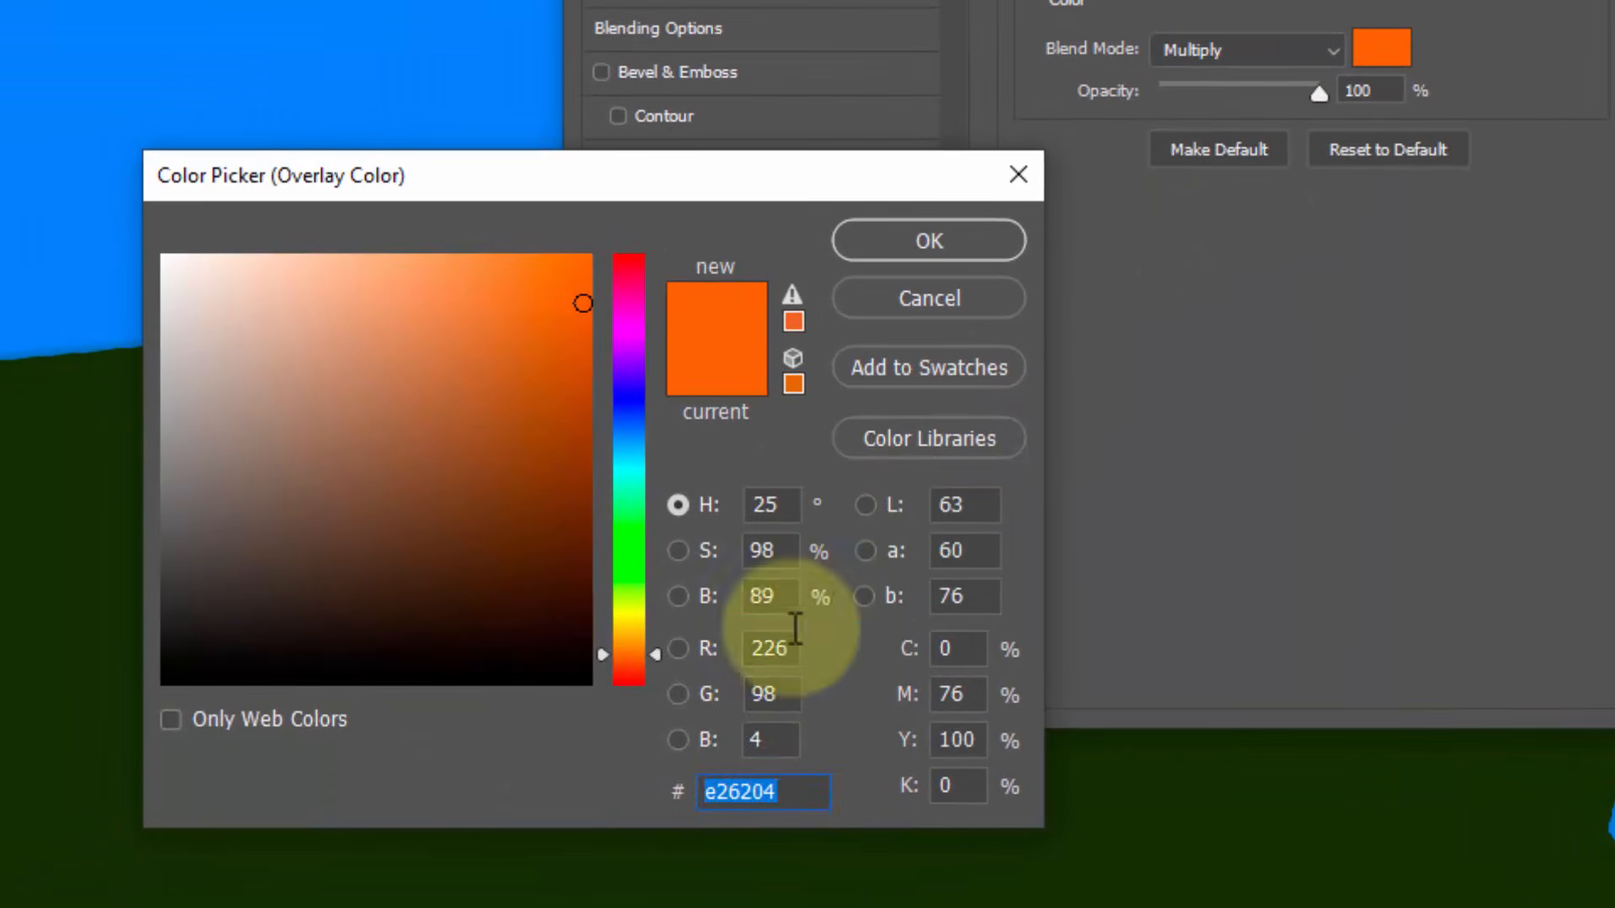
pyautogui.write('28282')
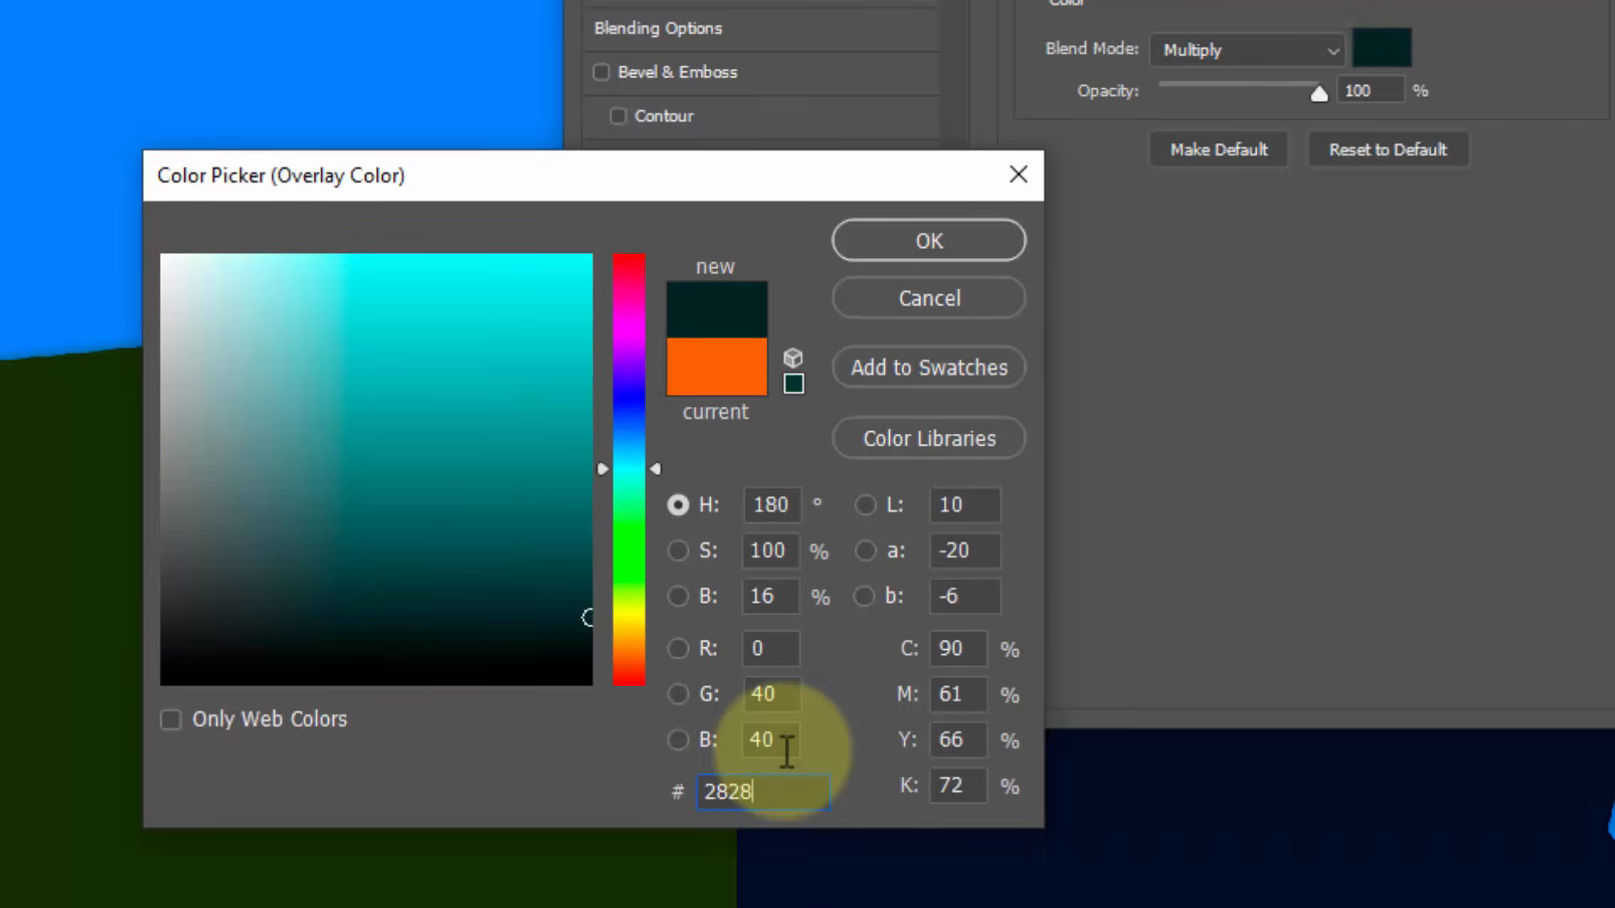
pyautogui.write('7')
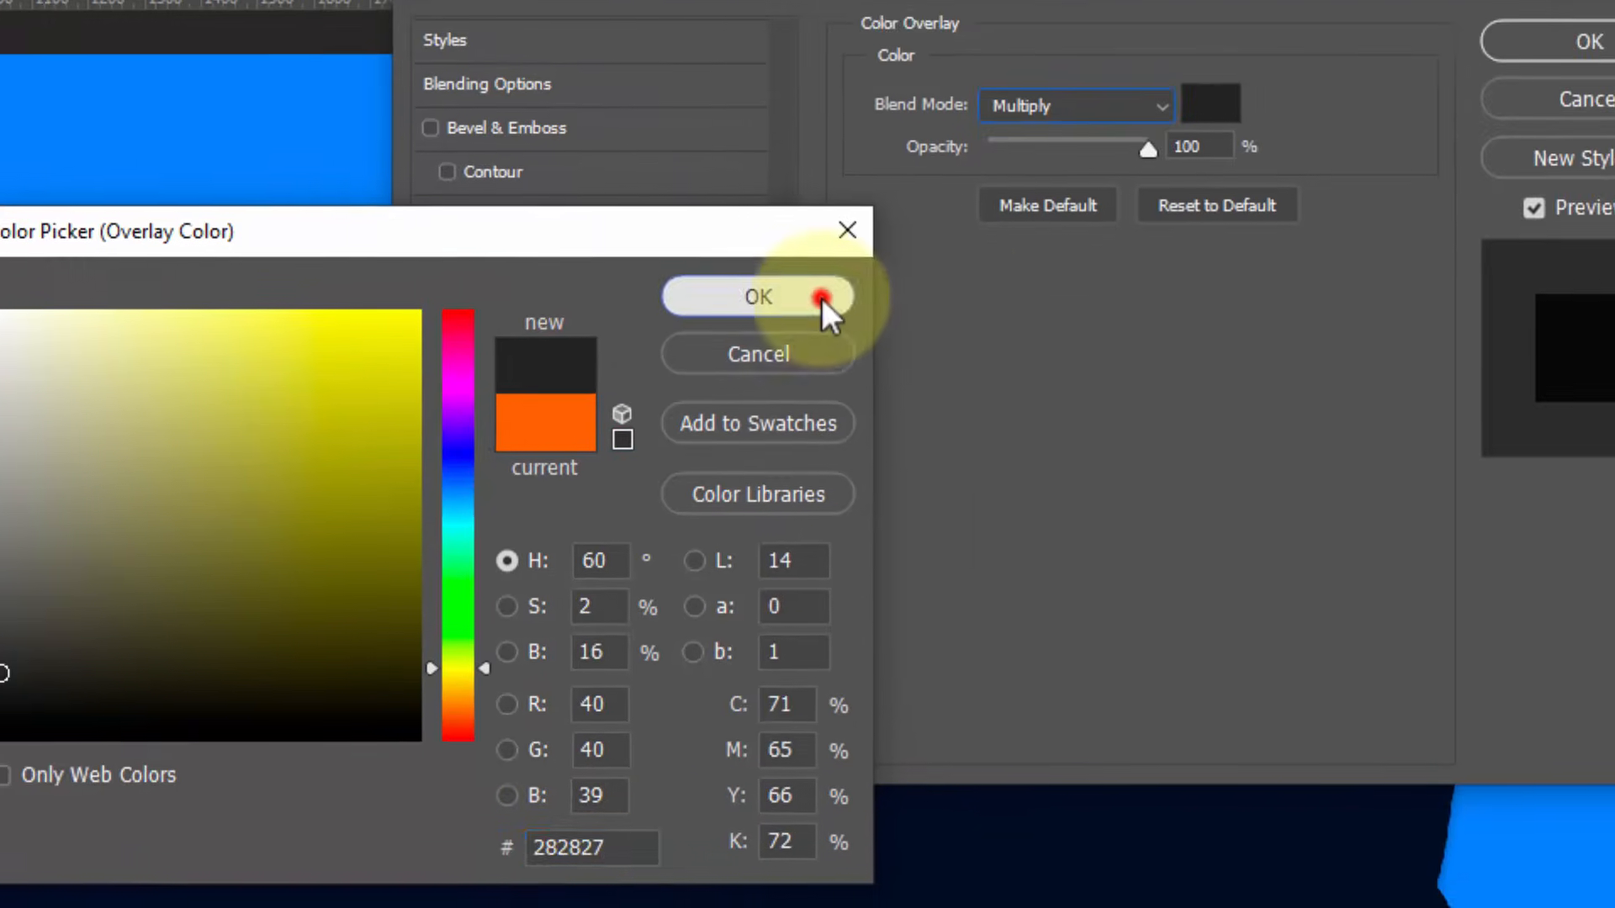
pyautogui.click(990, 242)
# Set the Shadow group's Color Overlay opacity to 55% and apply the layer style
pyautogui.doubleClick(995, 211)
pyautogui.write('55')
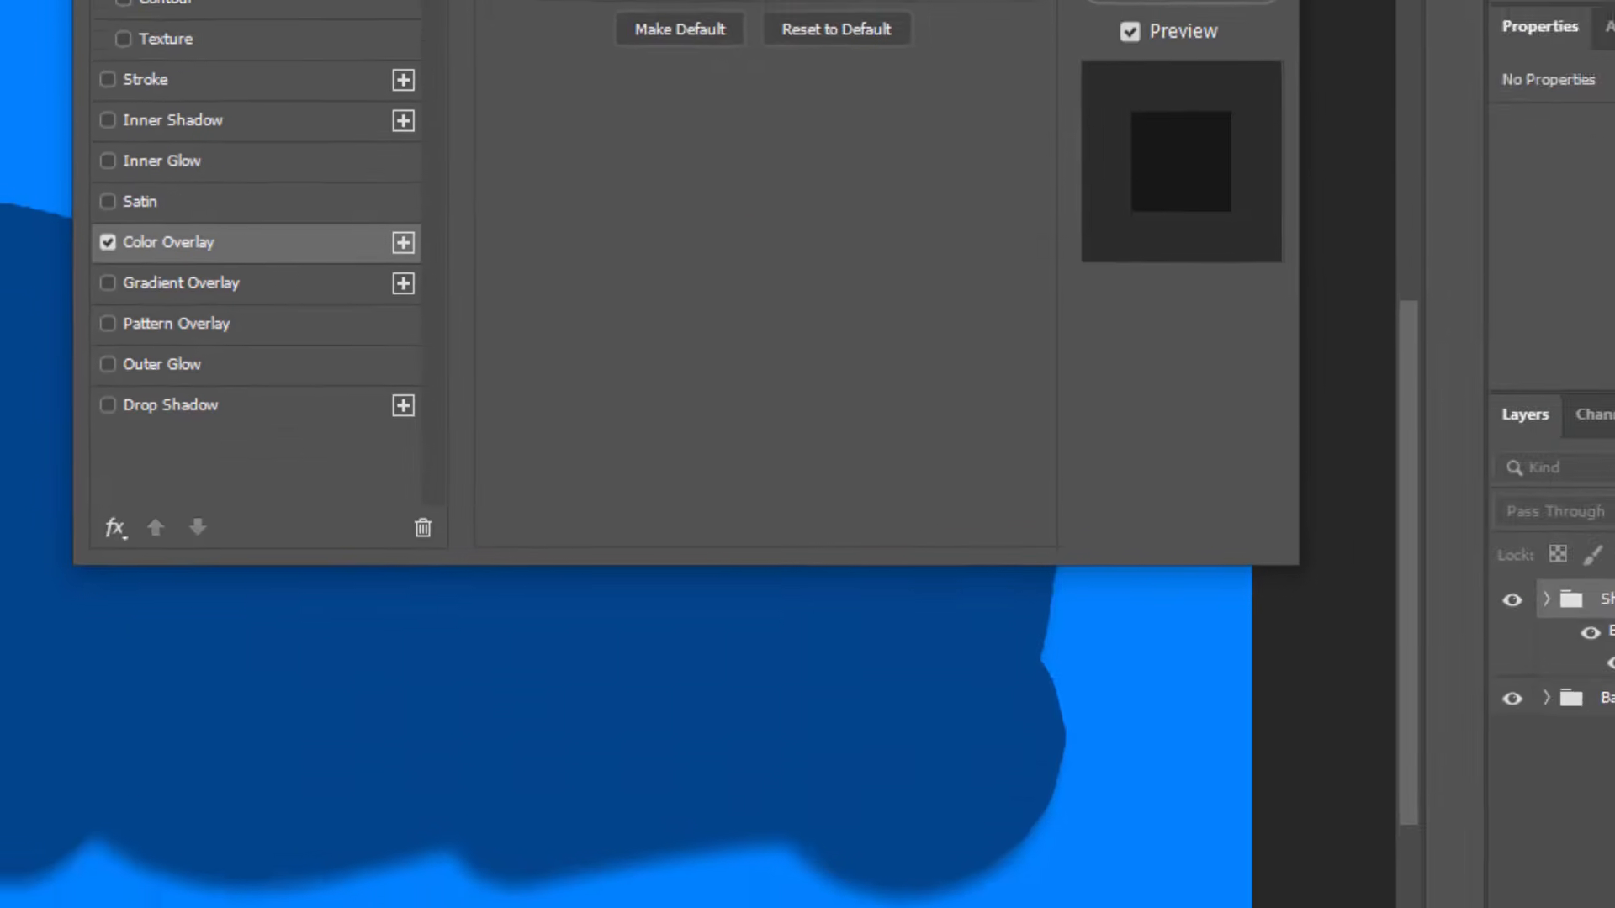
pyautogui.click(1364, 113)
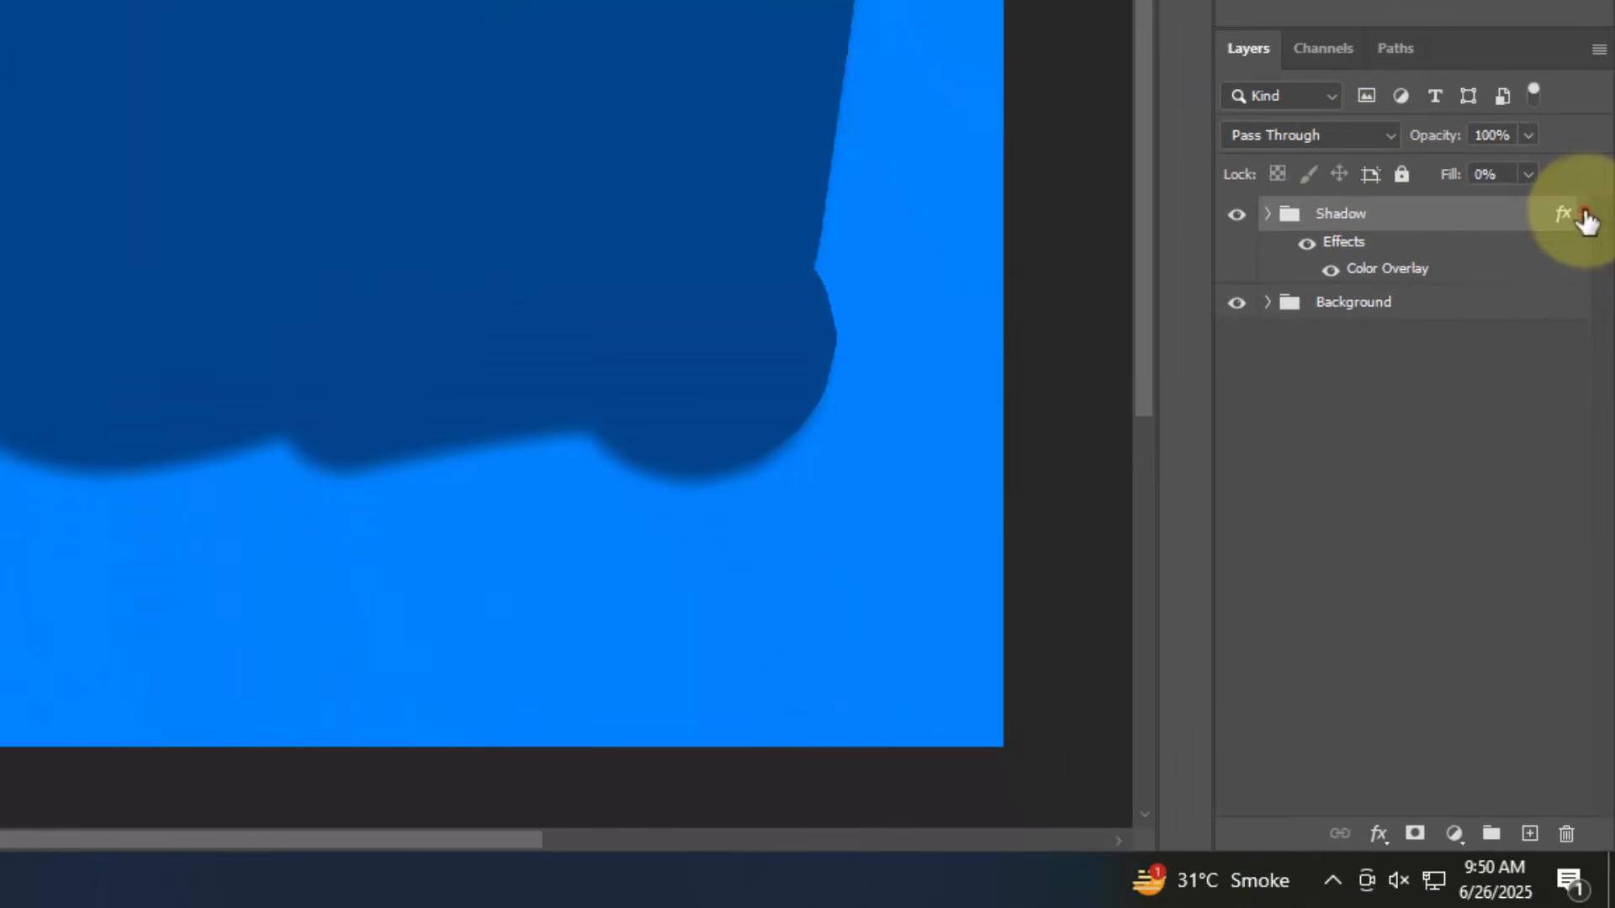
# Expand the Shadow group and Group 2 copy, and duplicate the TRUE! layer inside its Group 1
pyautogui.click(1584, 215)
pyautogui.click(1266, 215)
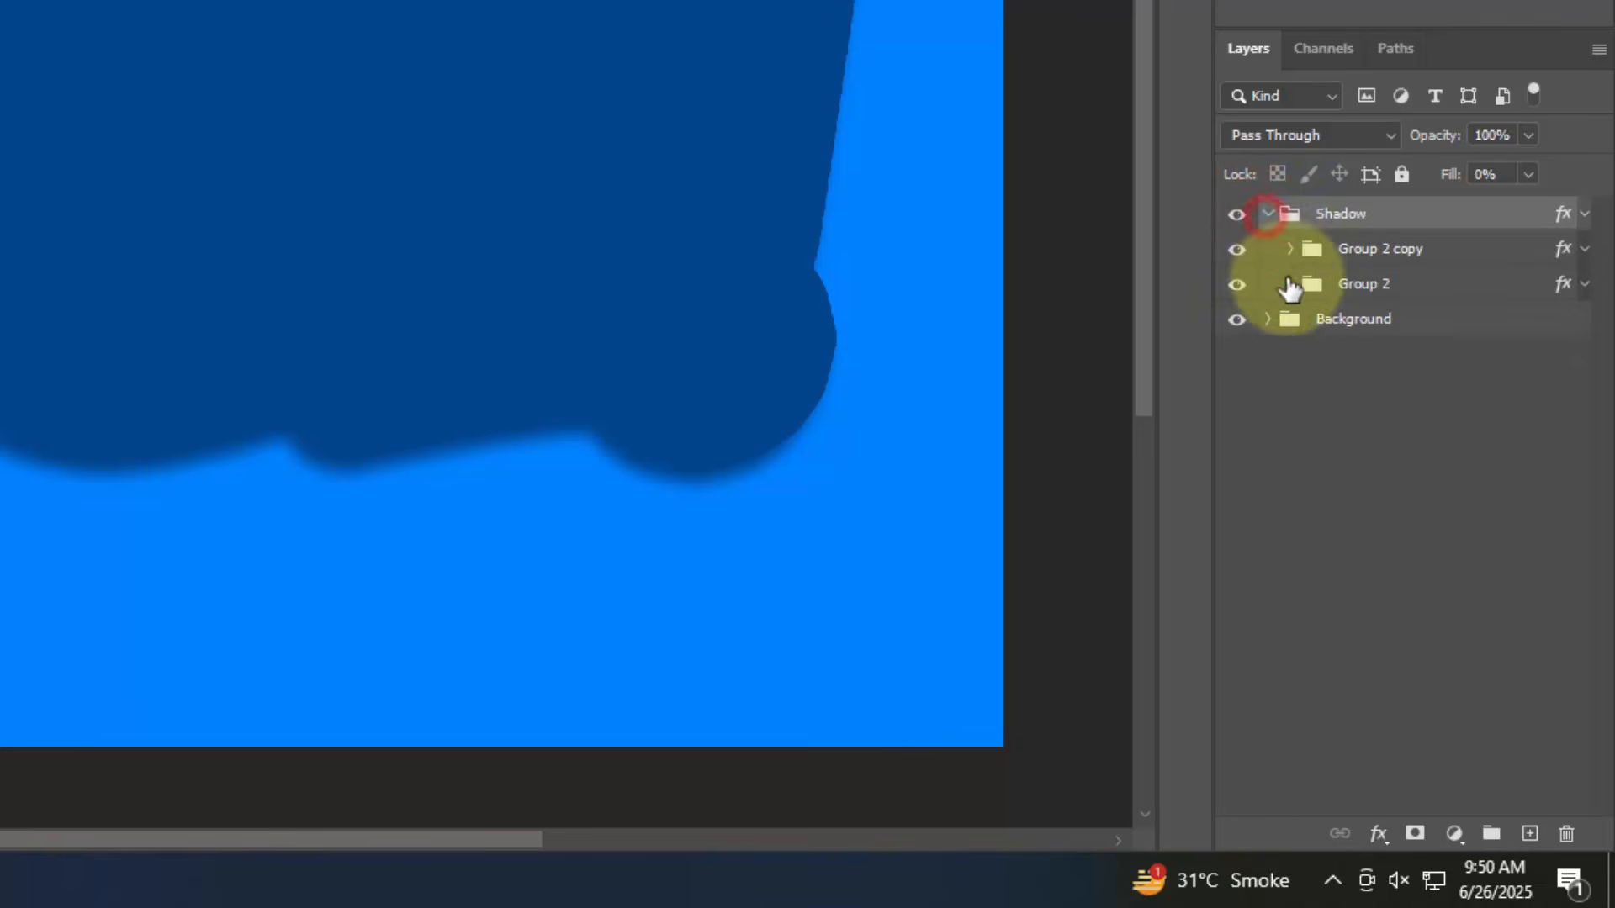
pyautogui.click(1284, 256)
pyautogui.click(1292, 251)
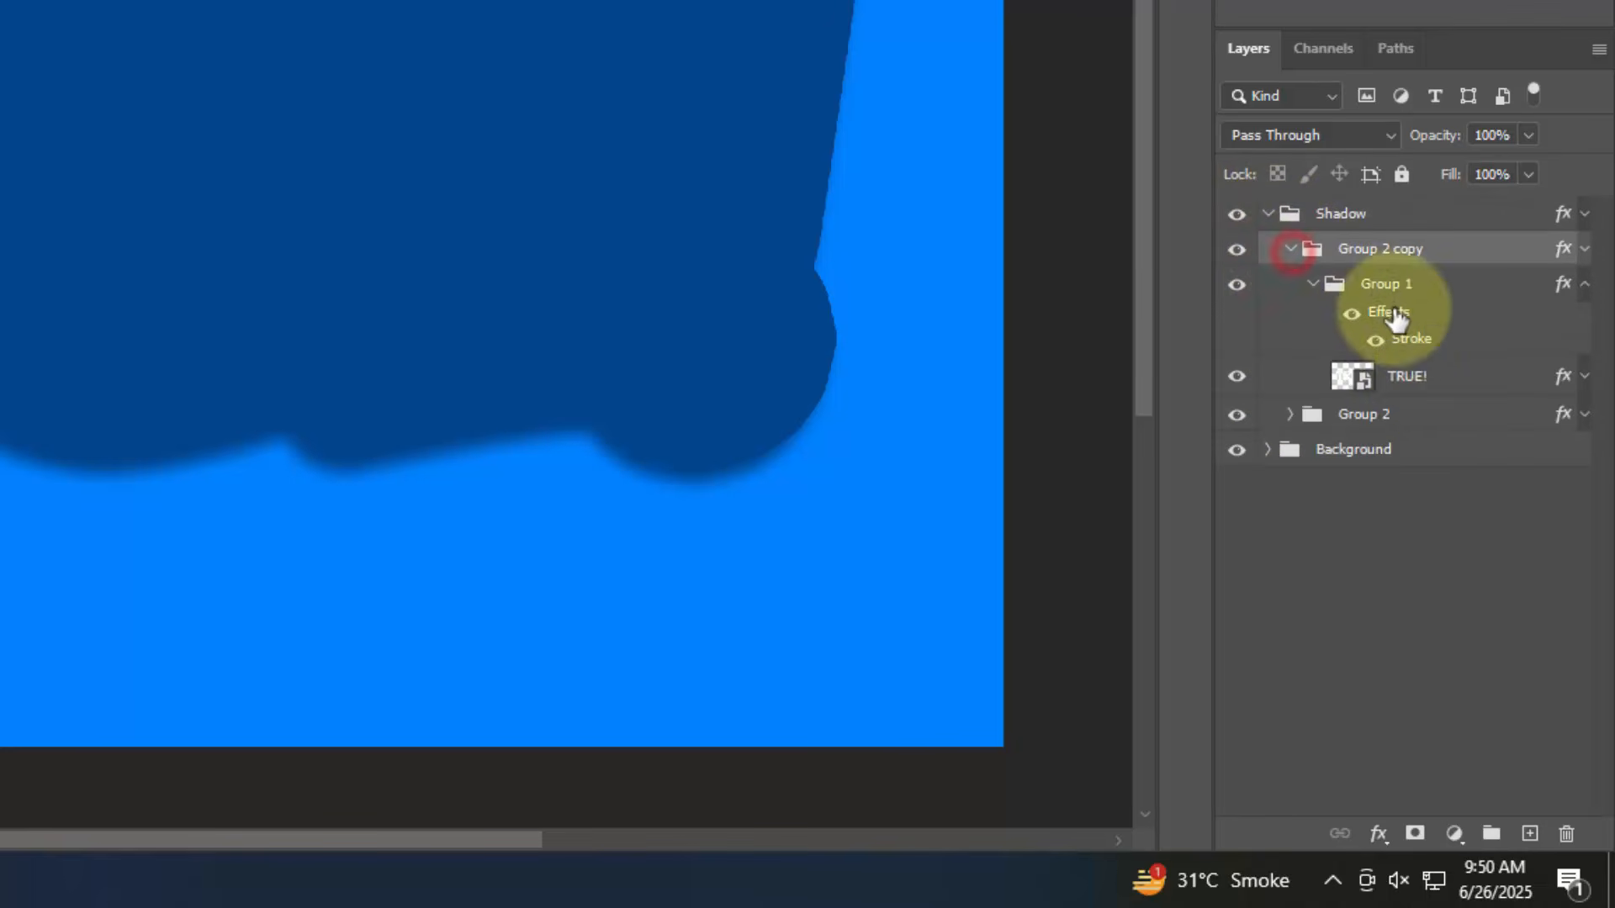
pyautogui.click(1428, 378)
pyautogui.hotkey('ctrl', 'j')
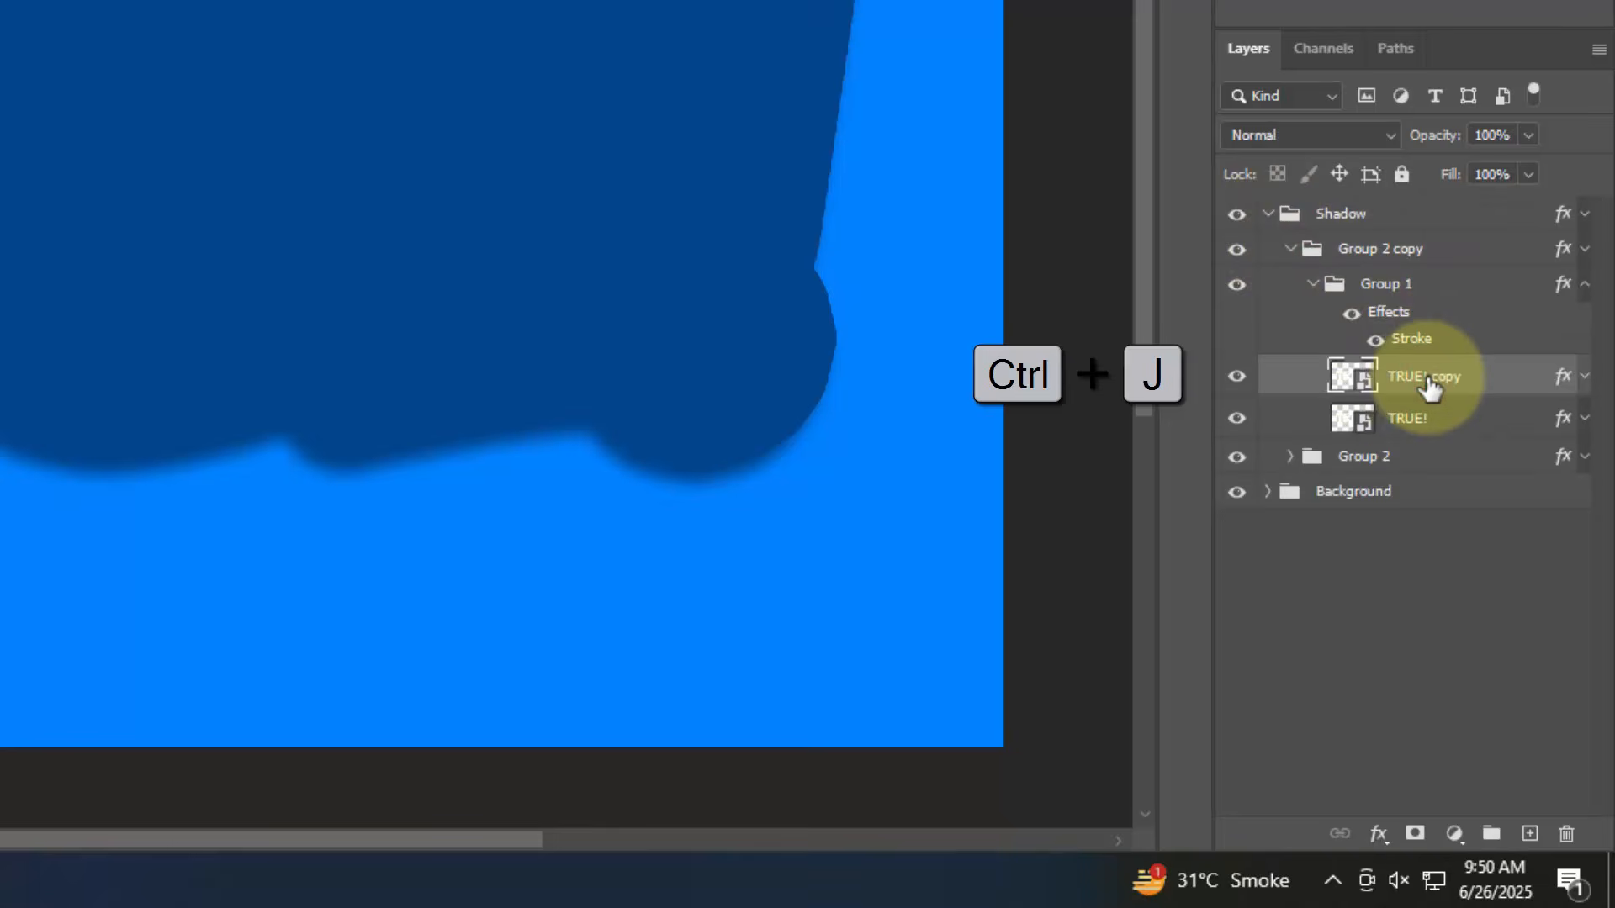
# Move the TRUE! copy layer above the collapsed Shadow group and place it in a new group
pyautogui.moveTo(1428, 383); pyautogui.dragTo(1378, 206)
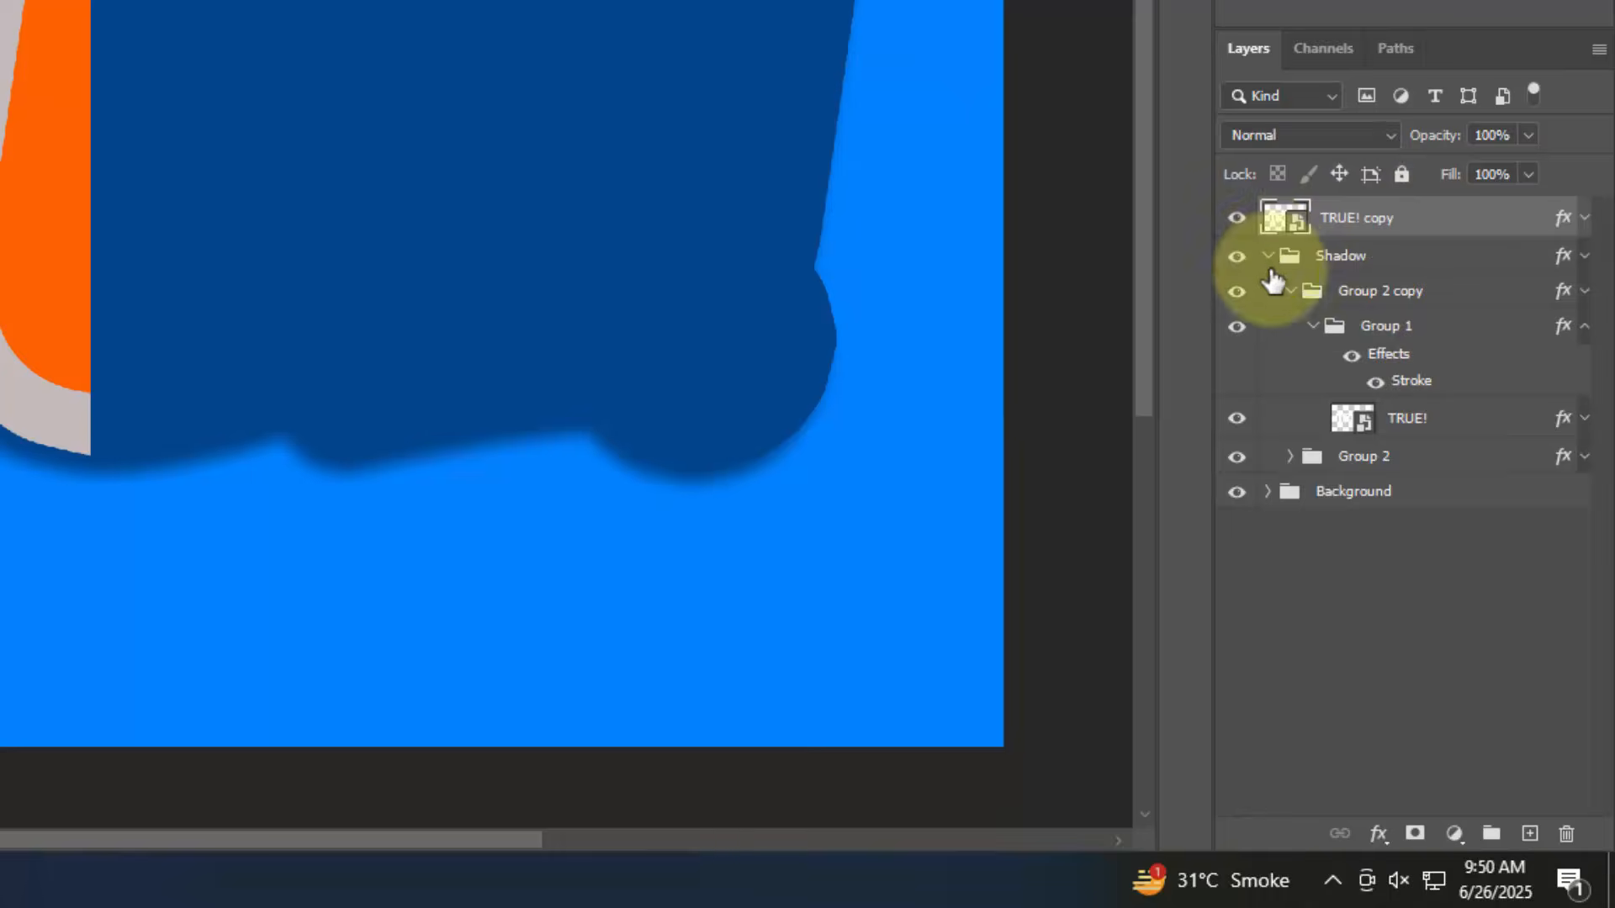
pyautogui.click(1279, 263)
pyautogui.click(1266, 257)
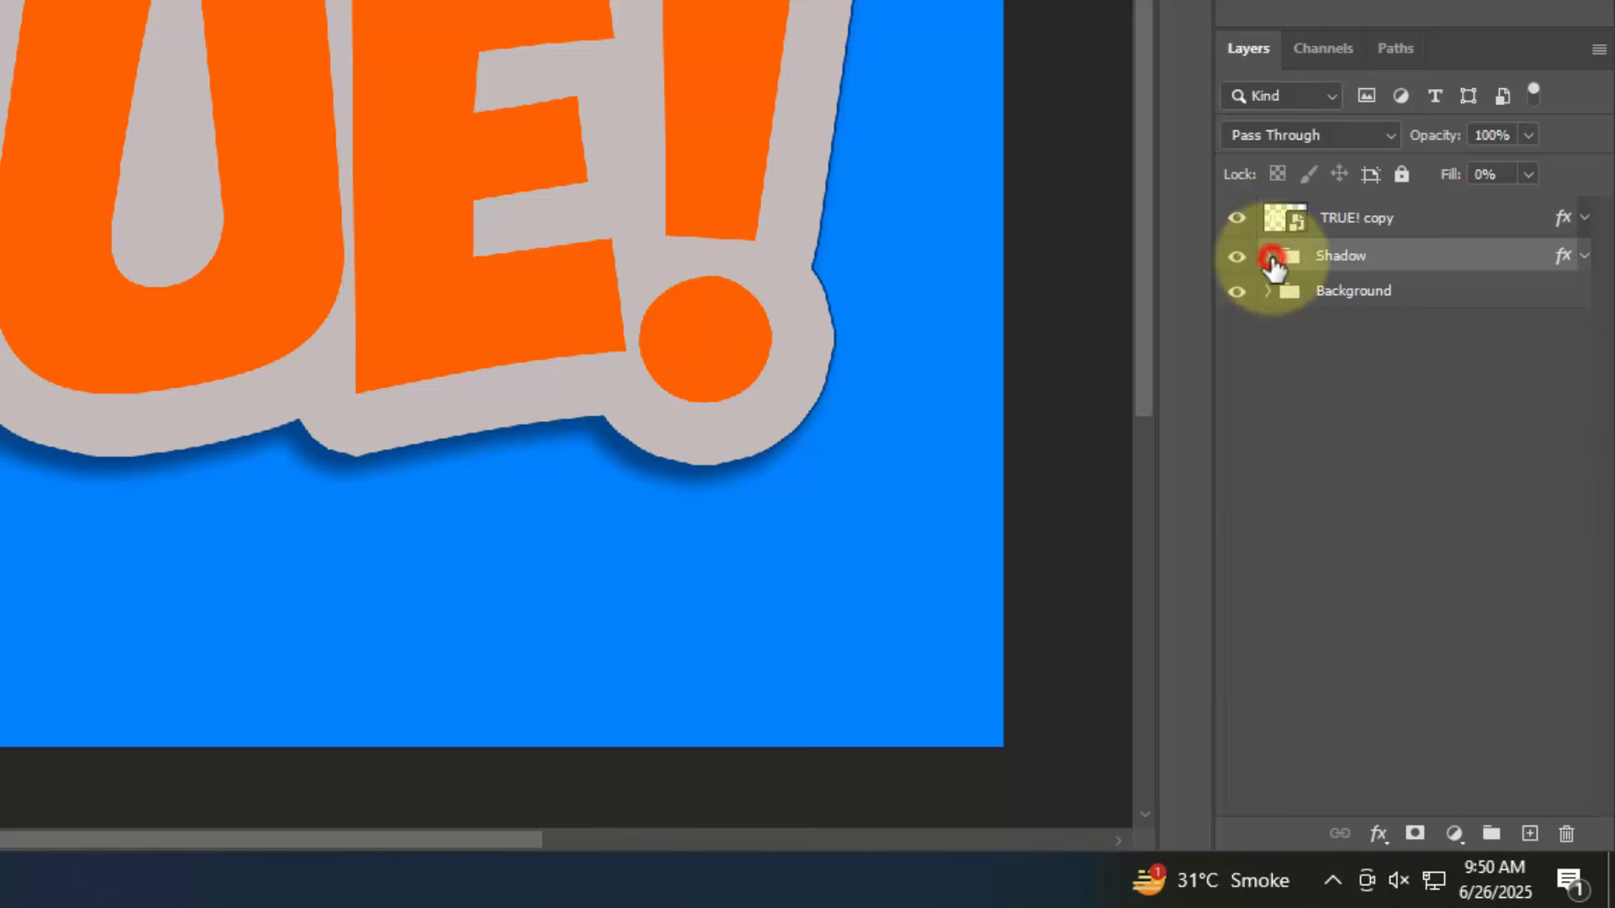
pyautogui.click(1418, 217)
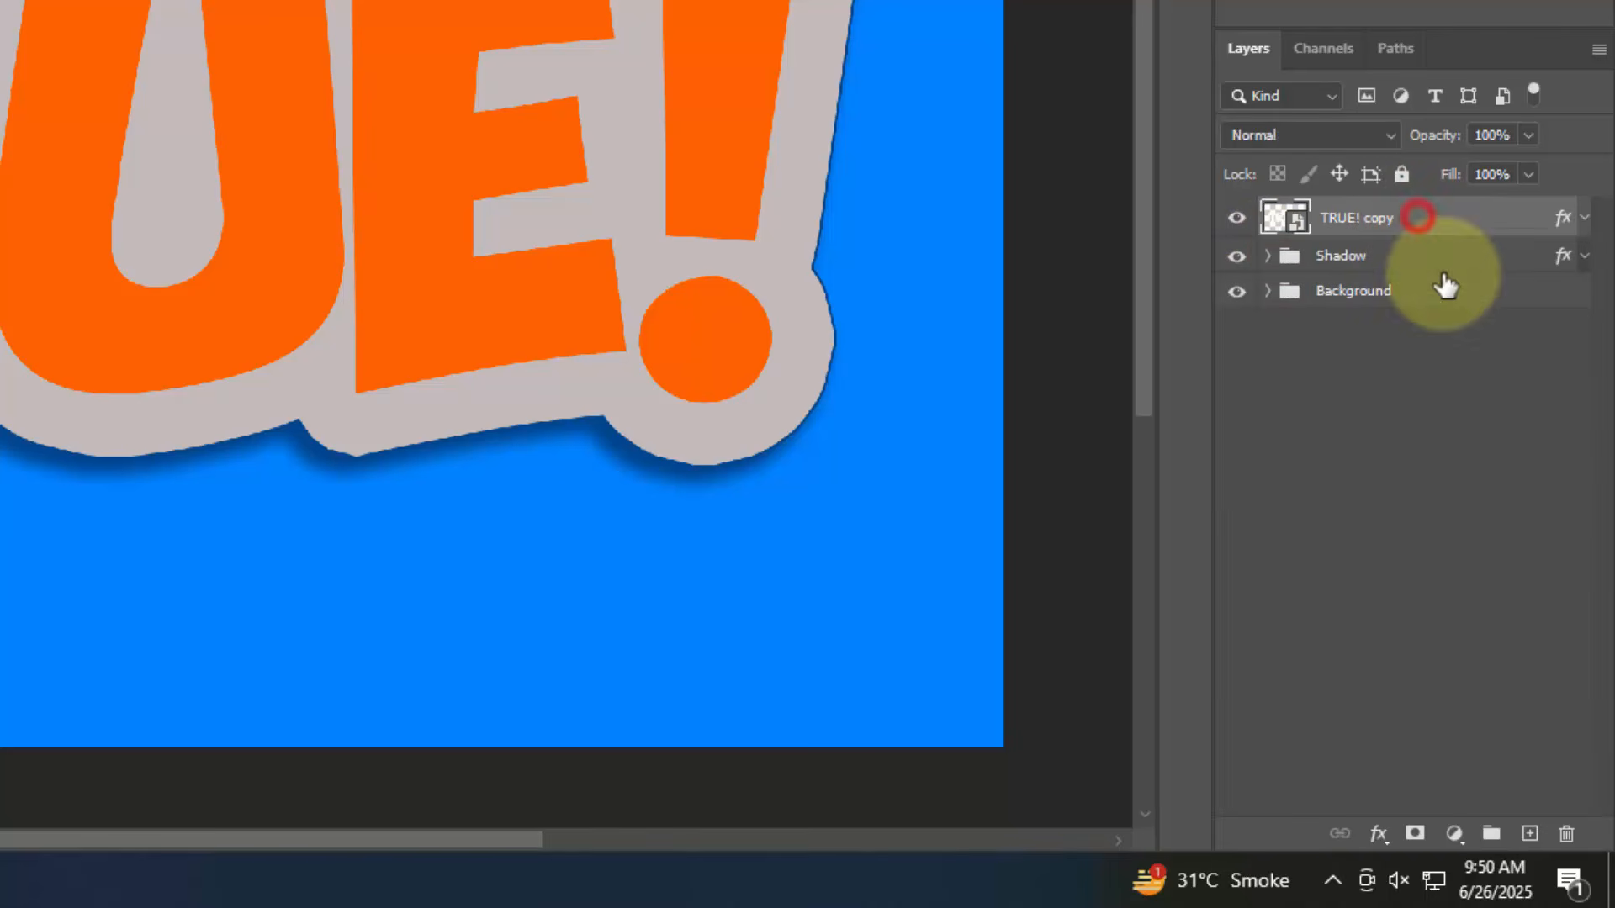
pyautogui.keyDown('shift'); pyautogui.click(1491, 832); pyautogui.keyUp('shift')
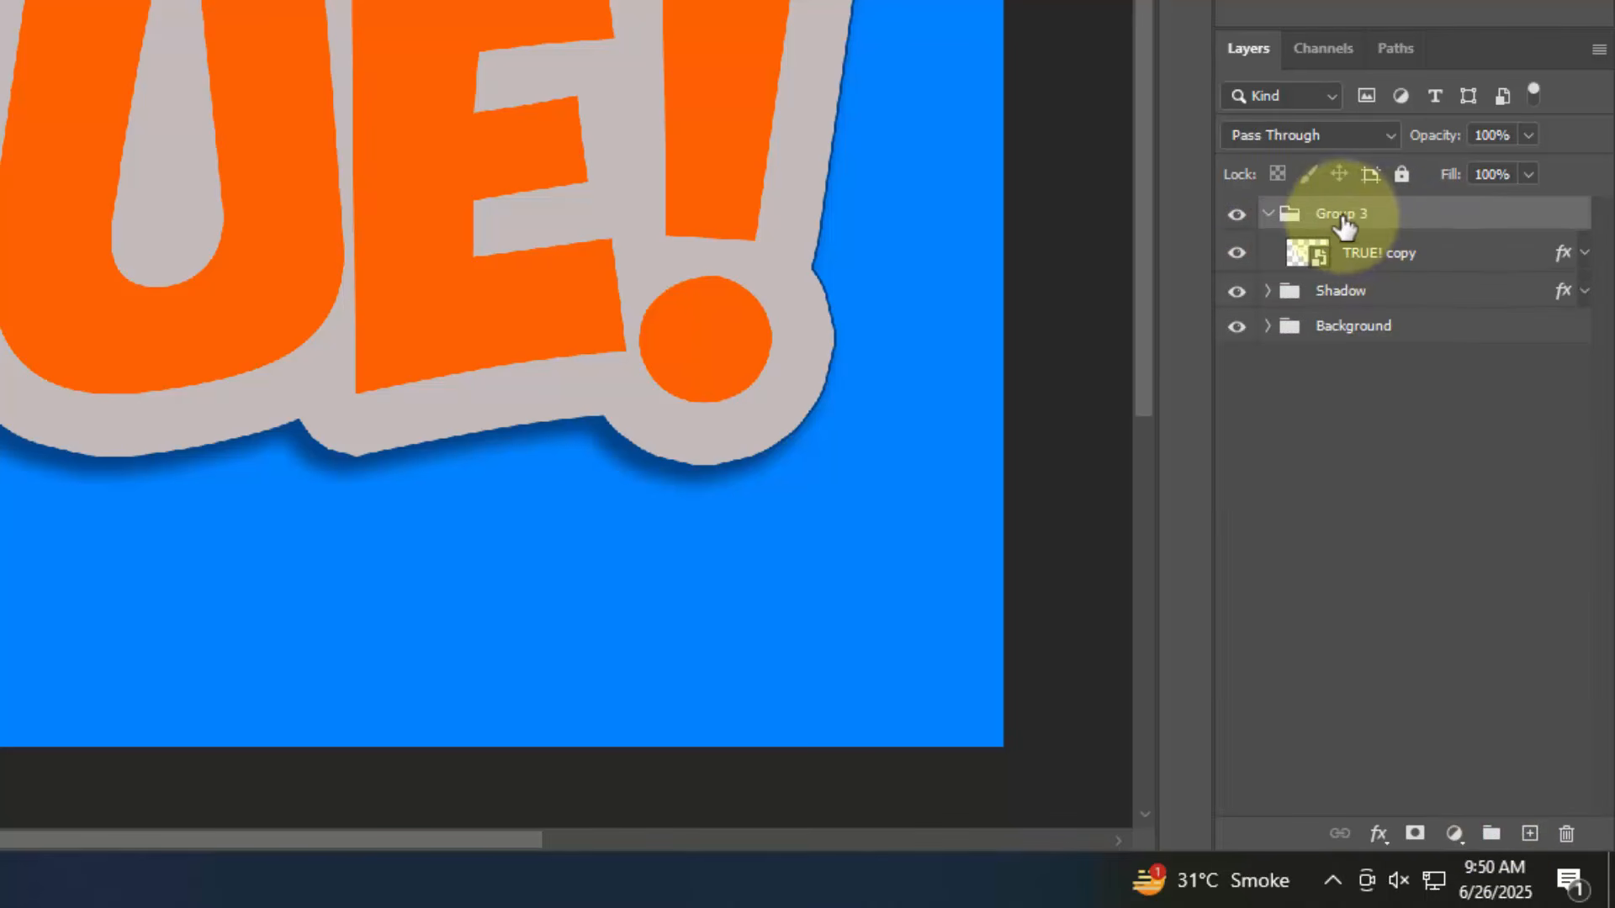
# Rename both the TRUE! copy layer and its new parent group to Stroke
pyautogui.doubleClick(1376, 253)
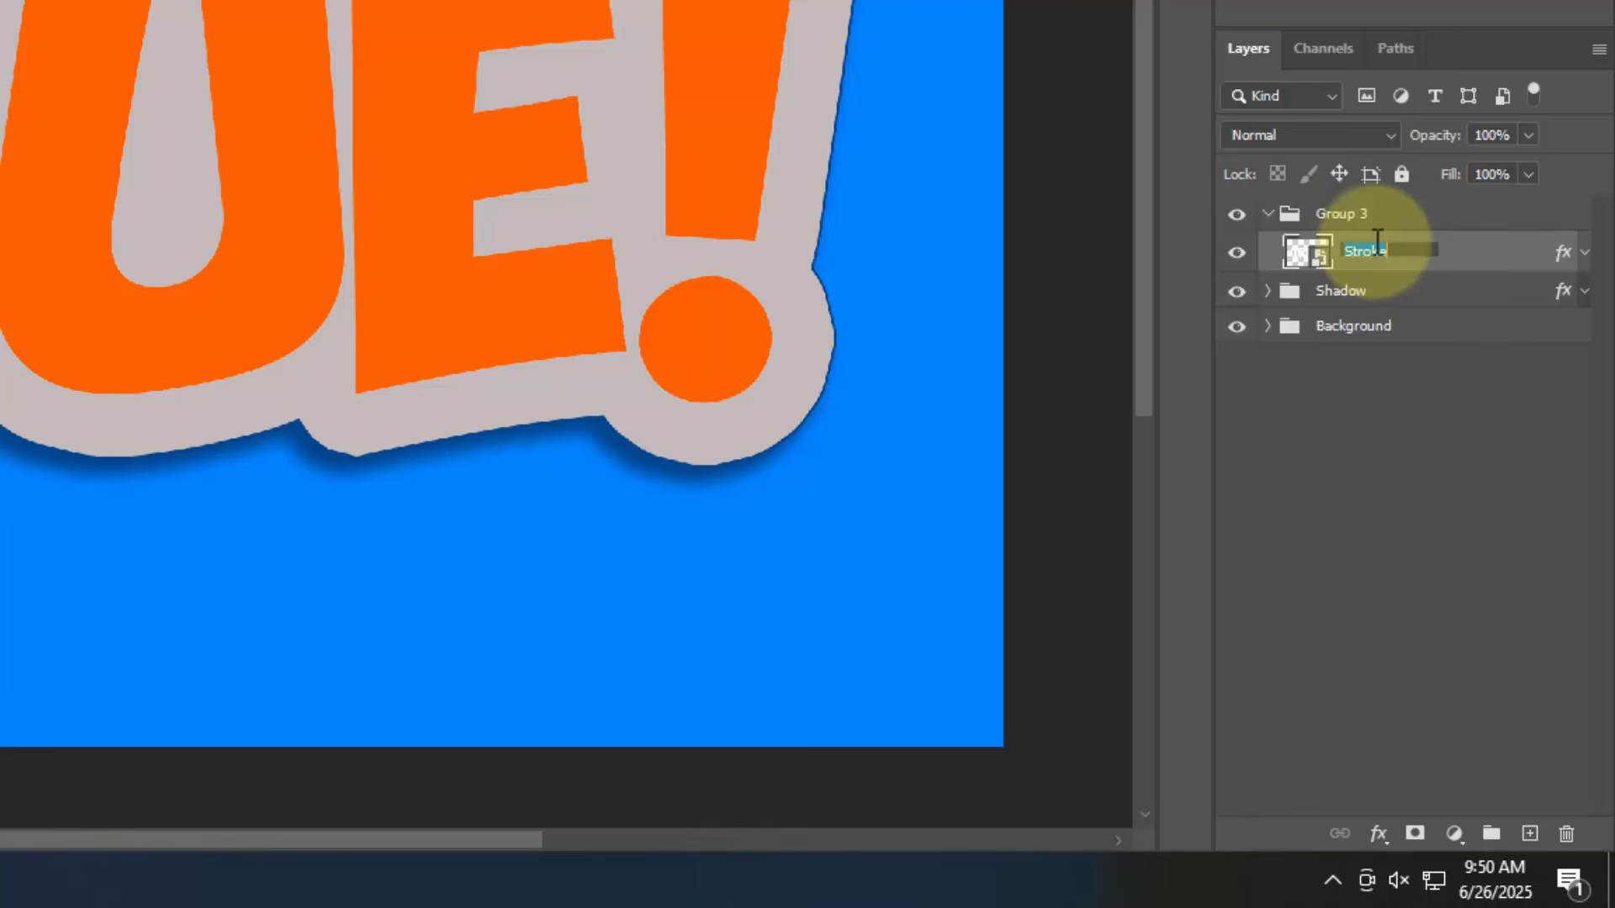
pyautogui.doubleClick(1357, 216)
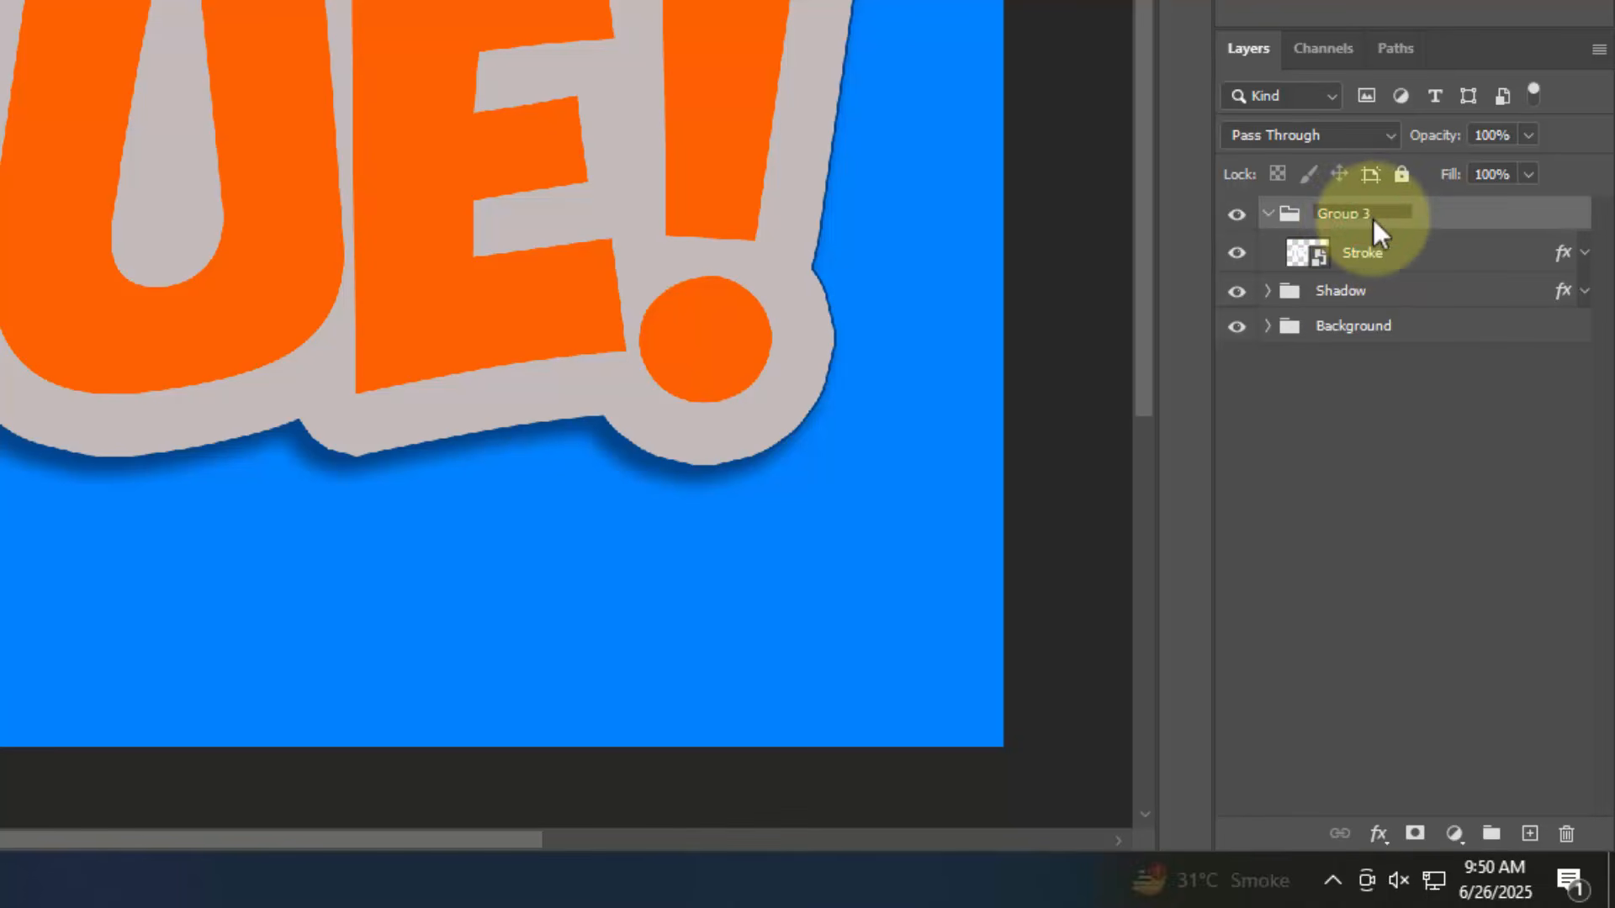
pyautogui.click(1349, 215)
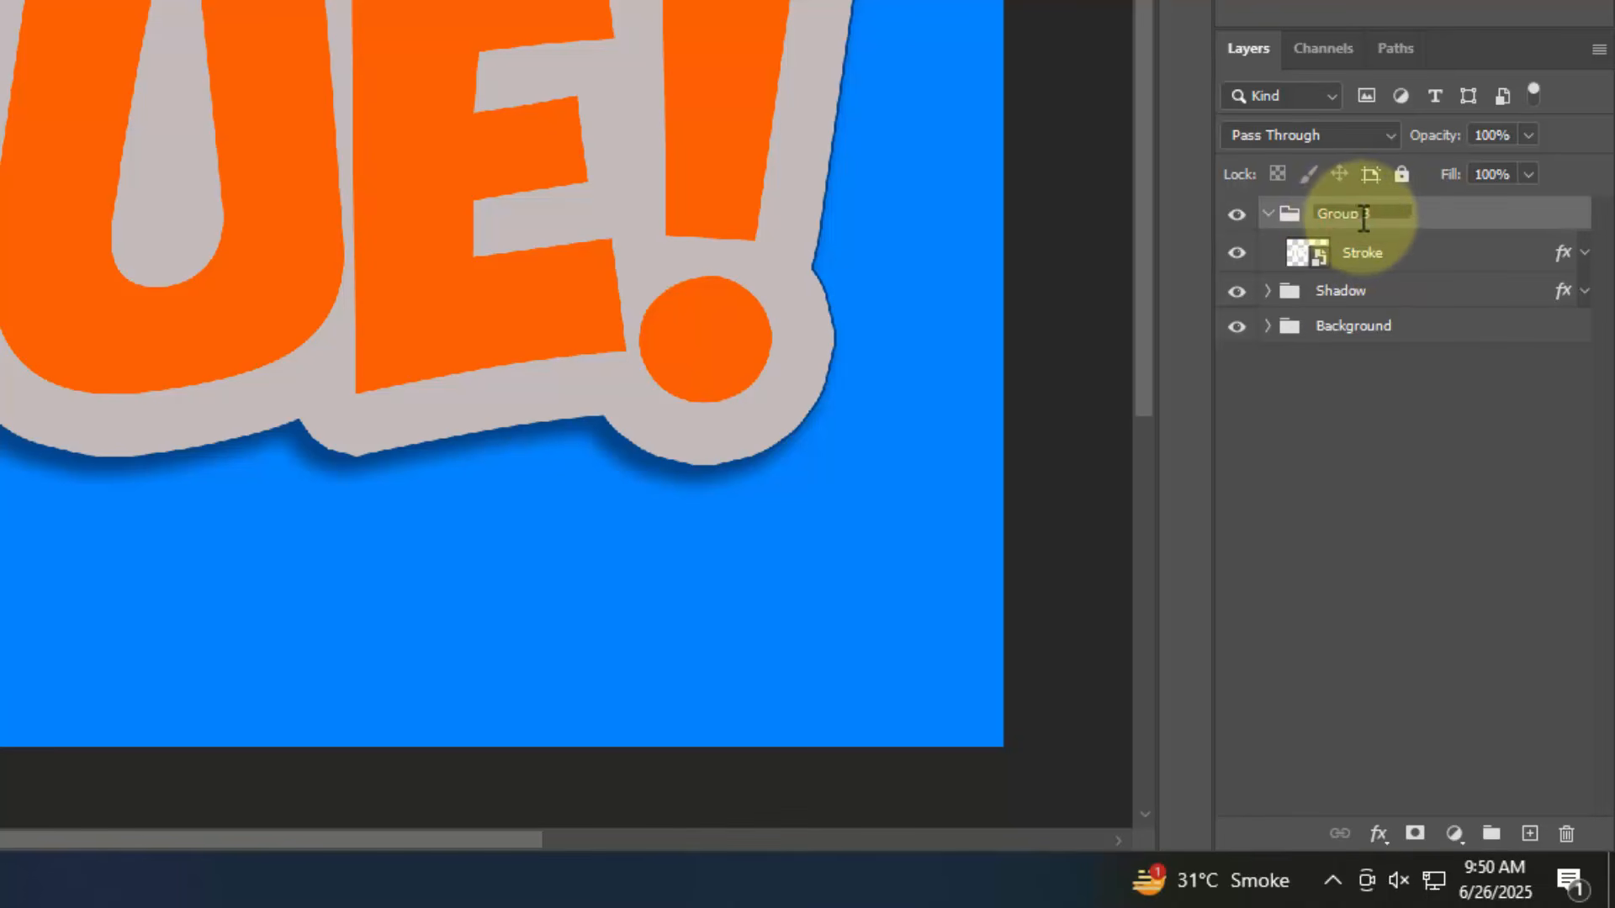
pyautogui.moveTo(1378, 216); pyautogui.dragTo(1289, 220)
pyautogui.write('Stroke')
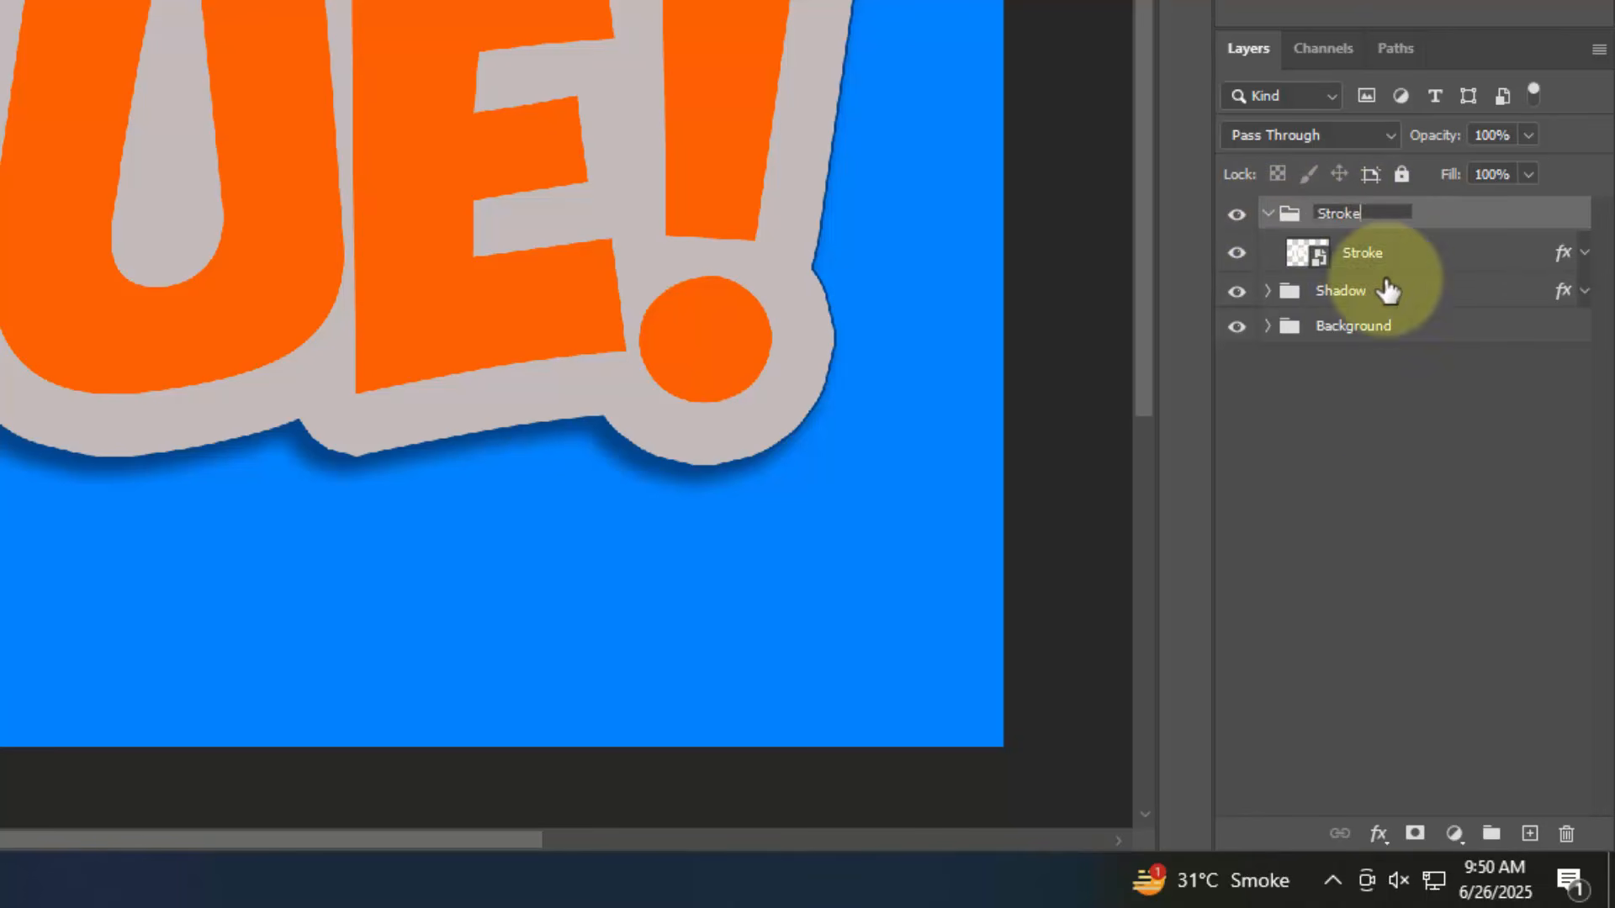
pyautogui.press('Return')
pyautogui.click(1417, 426)
pyautogui.click(1331, 217)
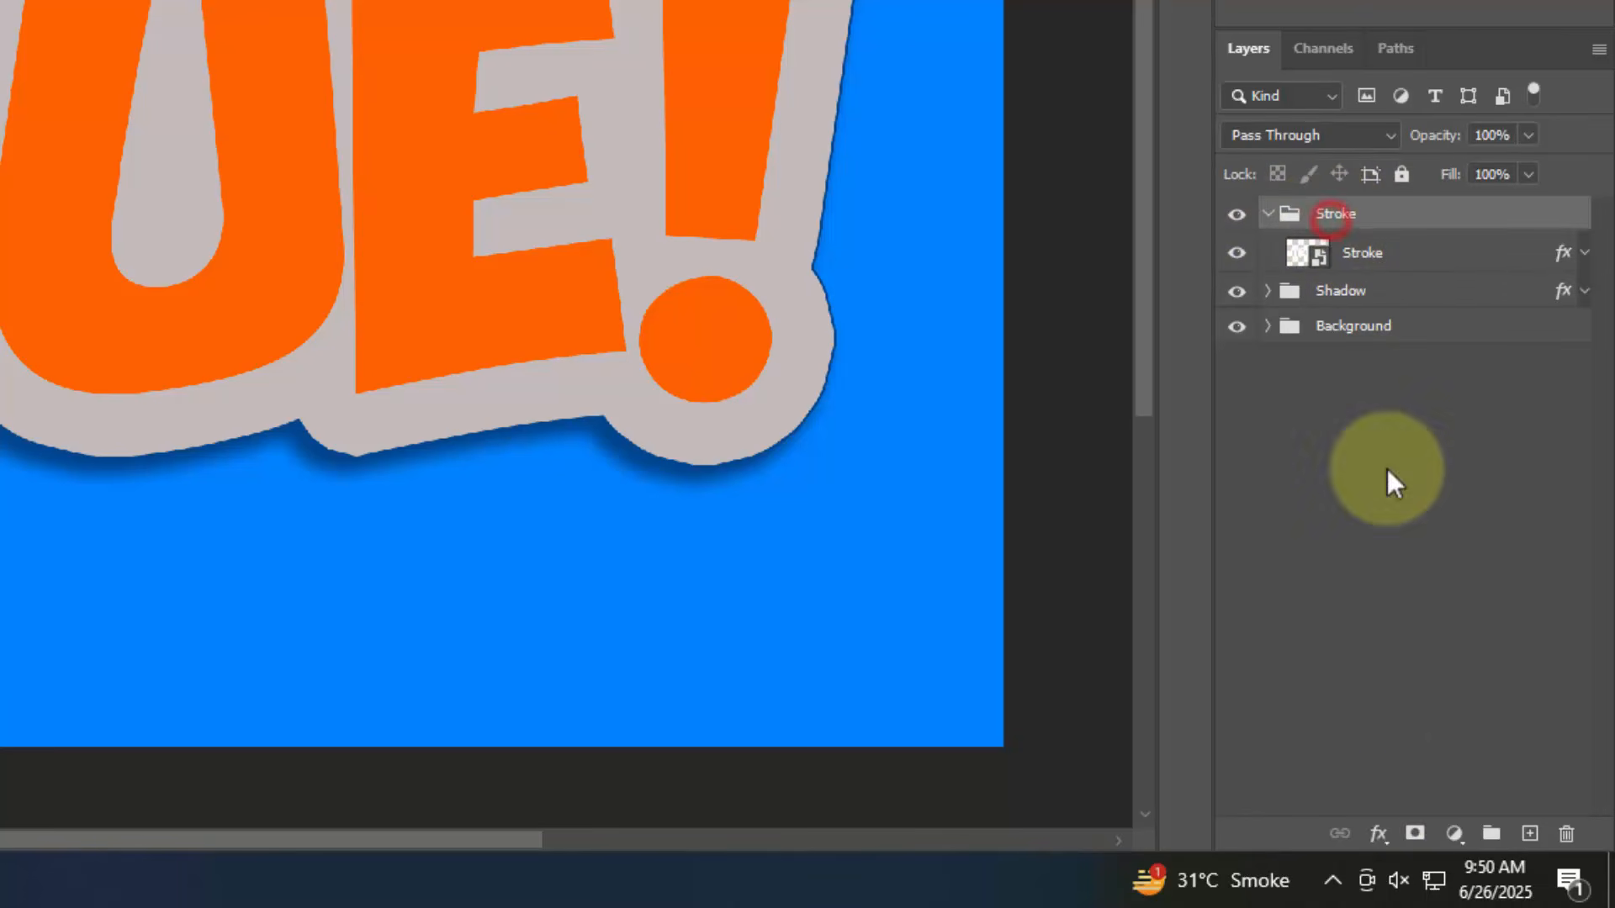
# Add a 10 px centered light gray Stroke effect at 100% opacity to the Stroke group, and collapse the group
pyautogui.click(1376, 837)
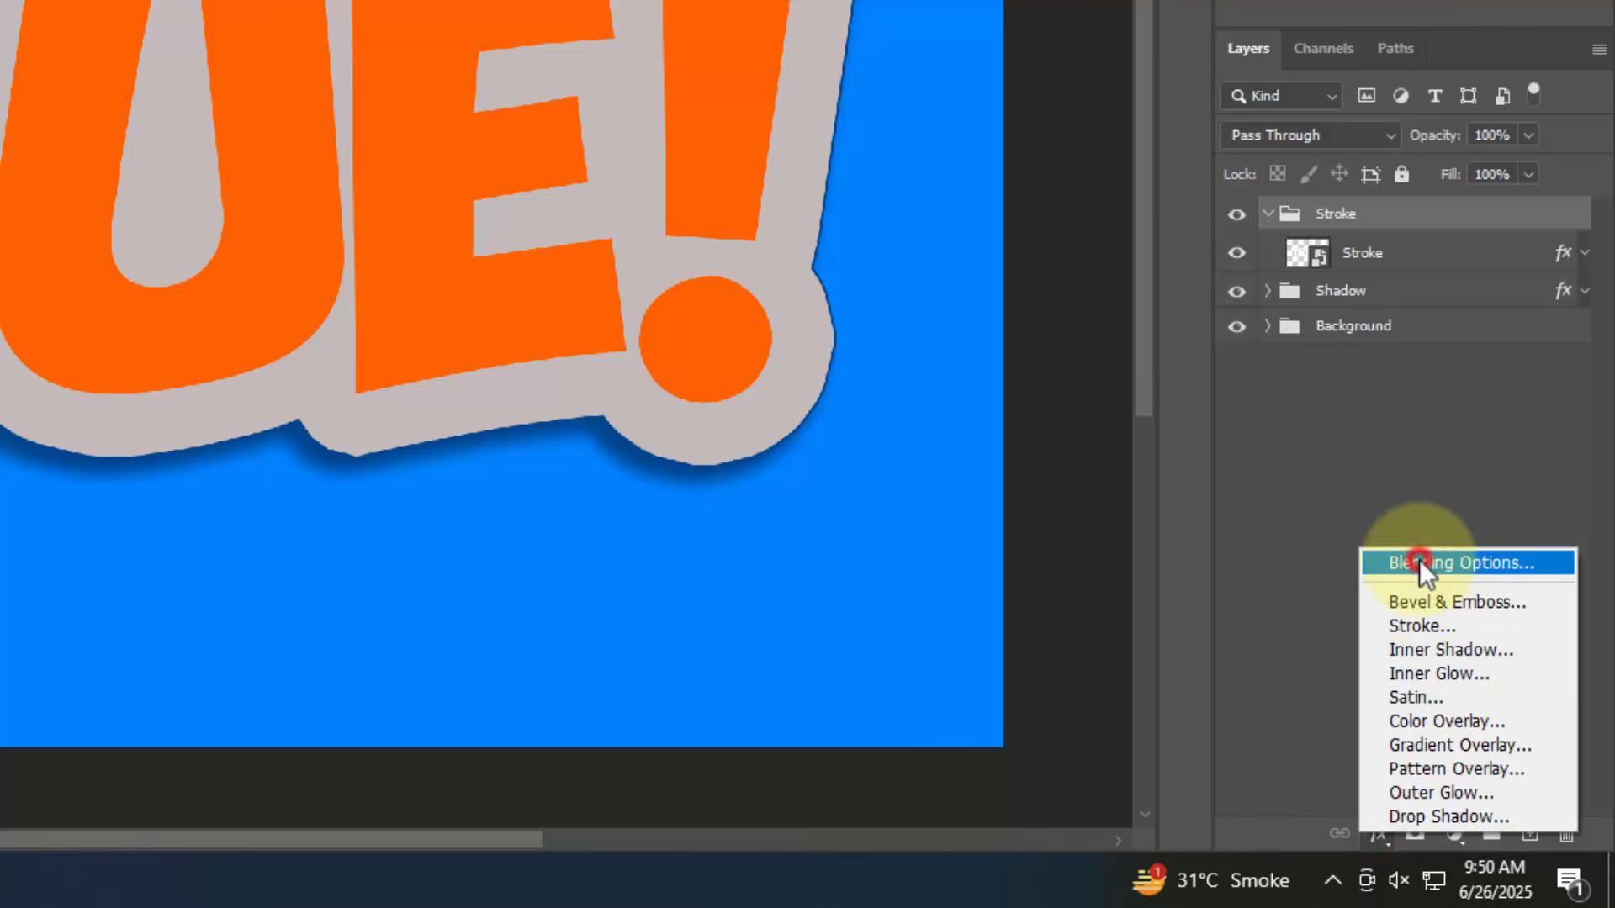
pyautogui.click(1420, 560)
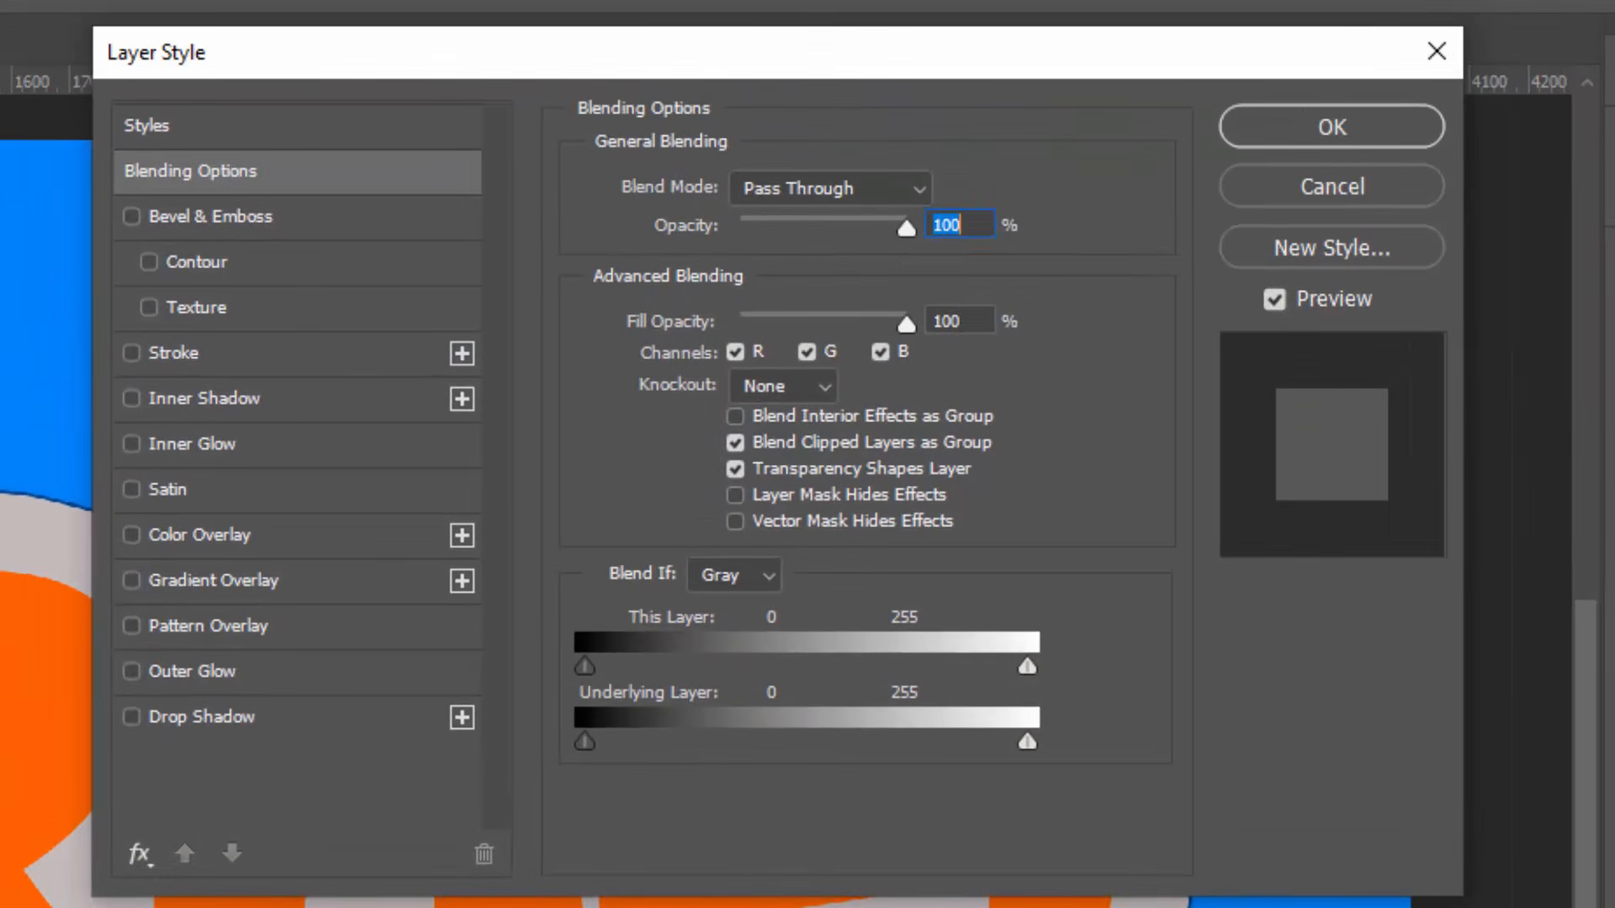
pyautogui.click(982, 317)
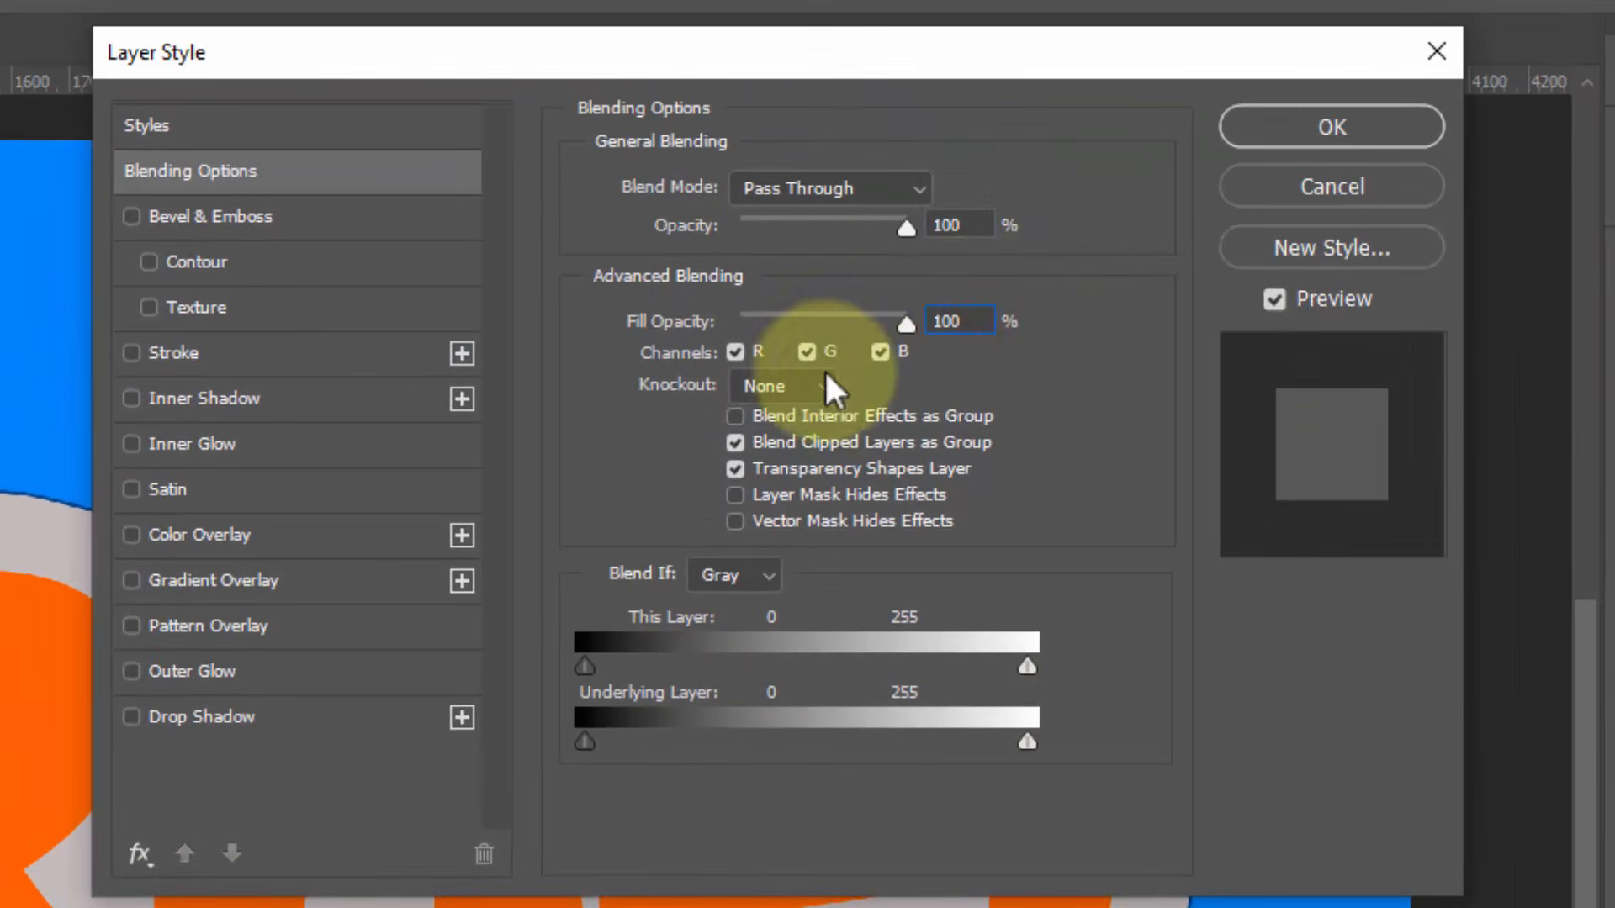
pyautogui.click(257, 352)
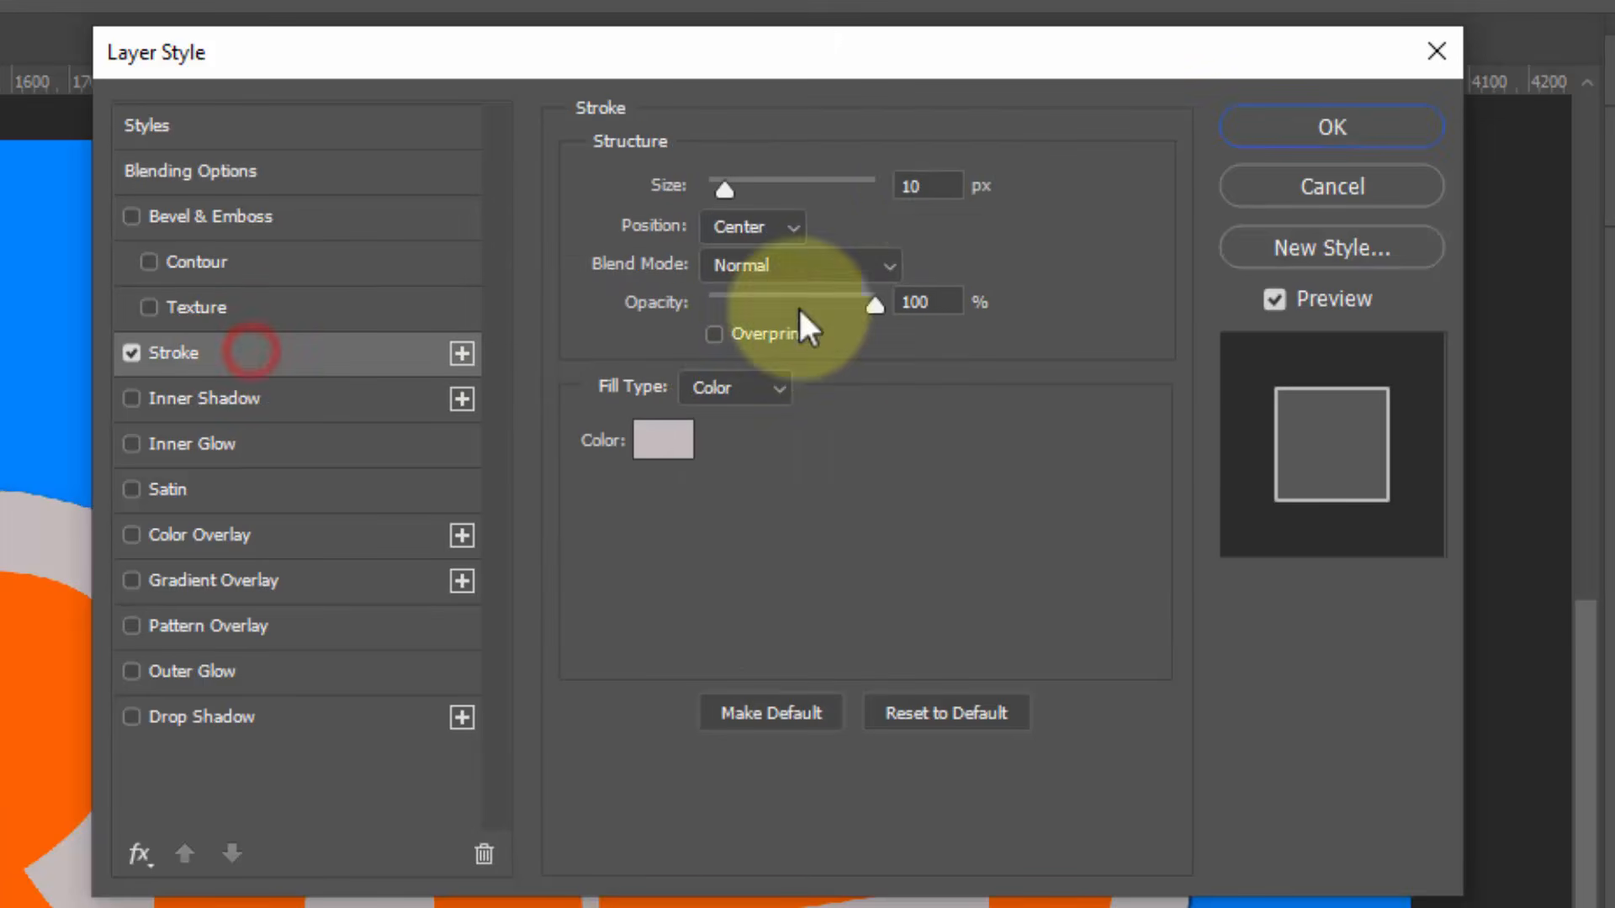
pyautogui.moveTo(932, 182); pyautogui.dragTo(835, 182)
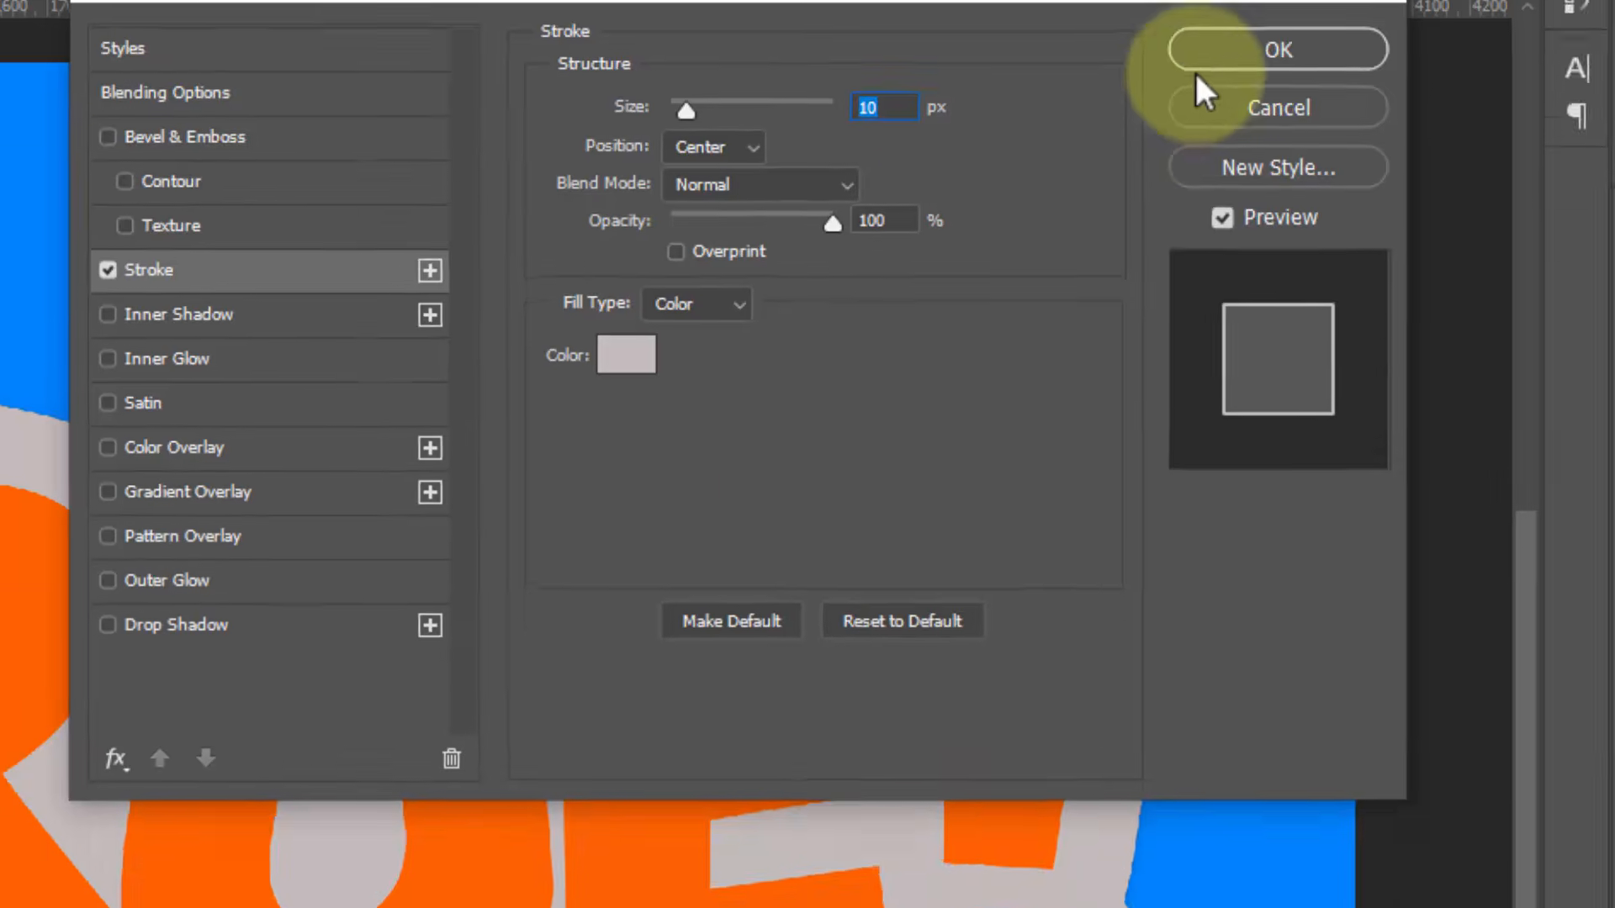
pyautogui.click(1267, 140)
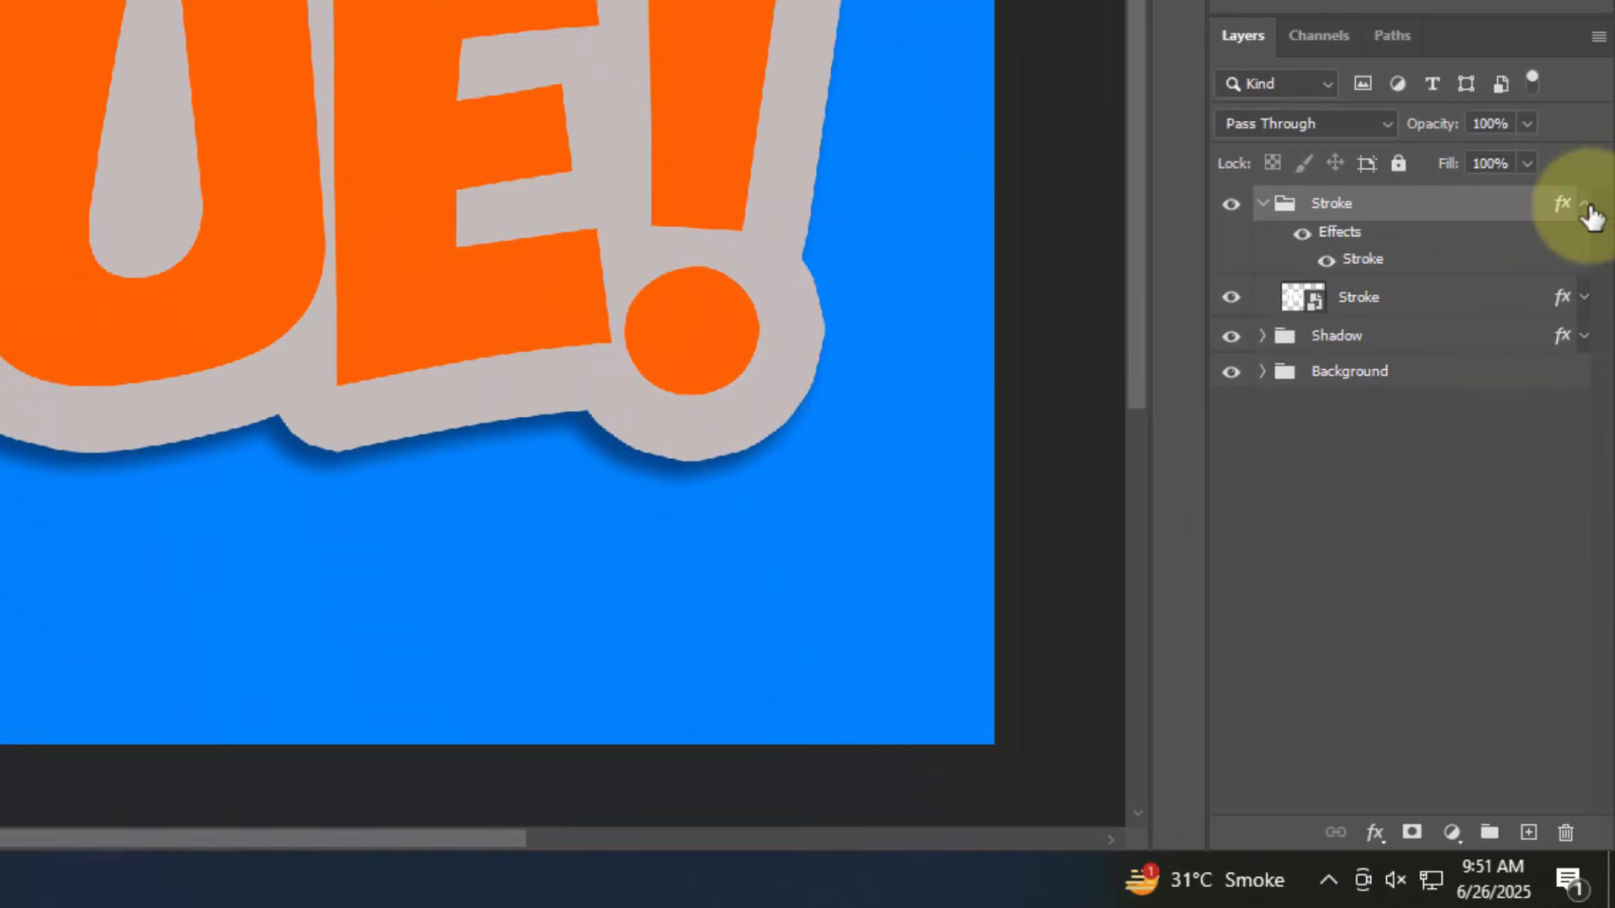
pyautogui.click(1586, 206)
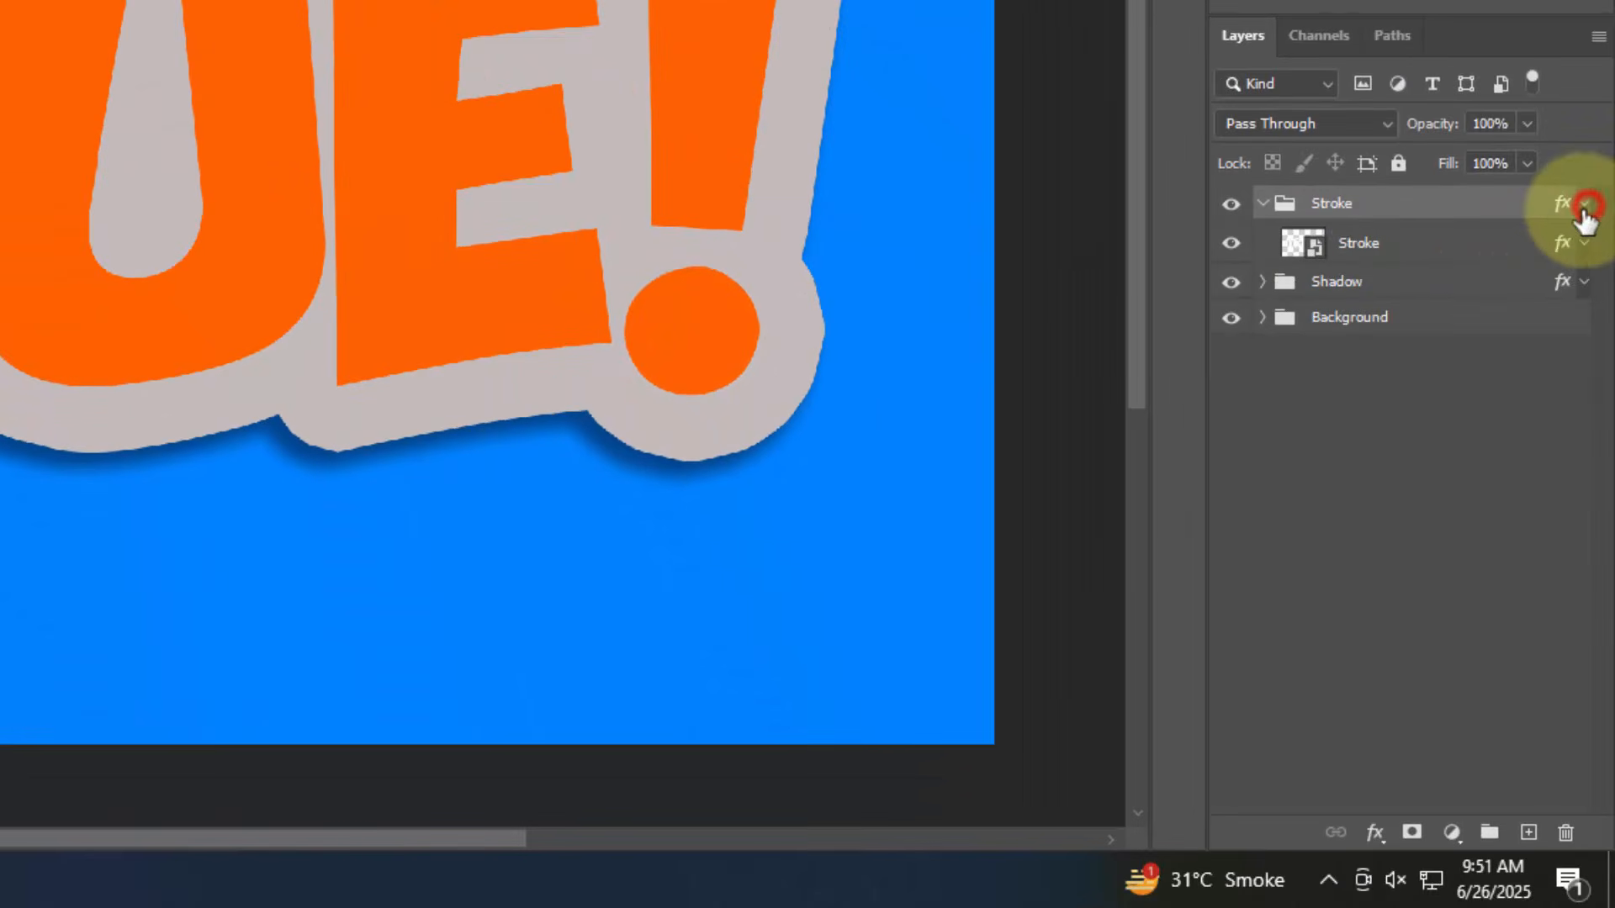
pyautogui.click(1261, 203)
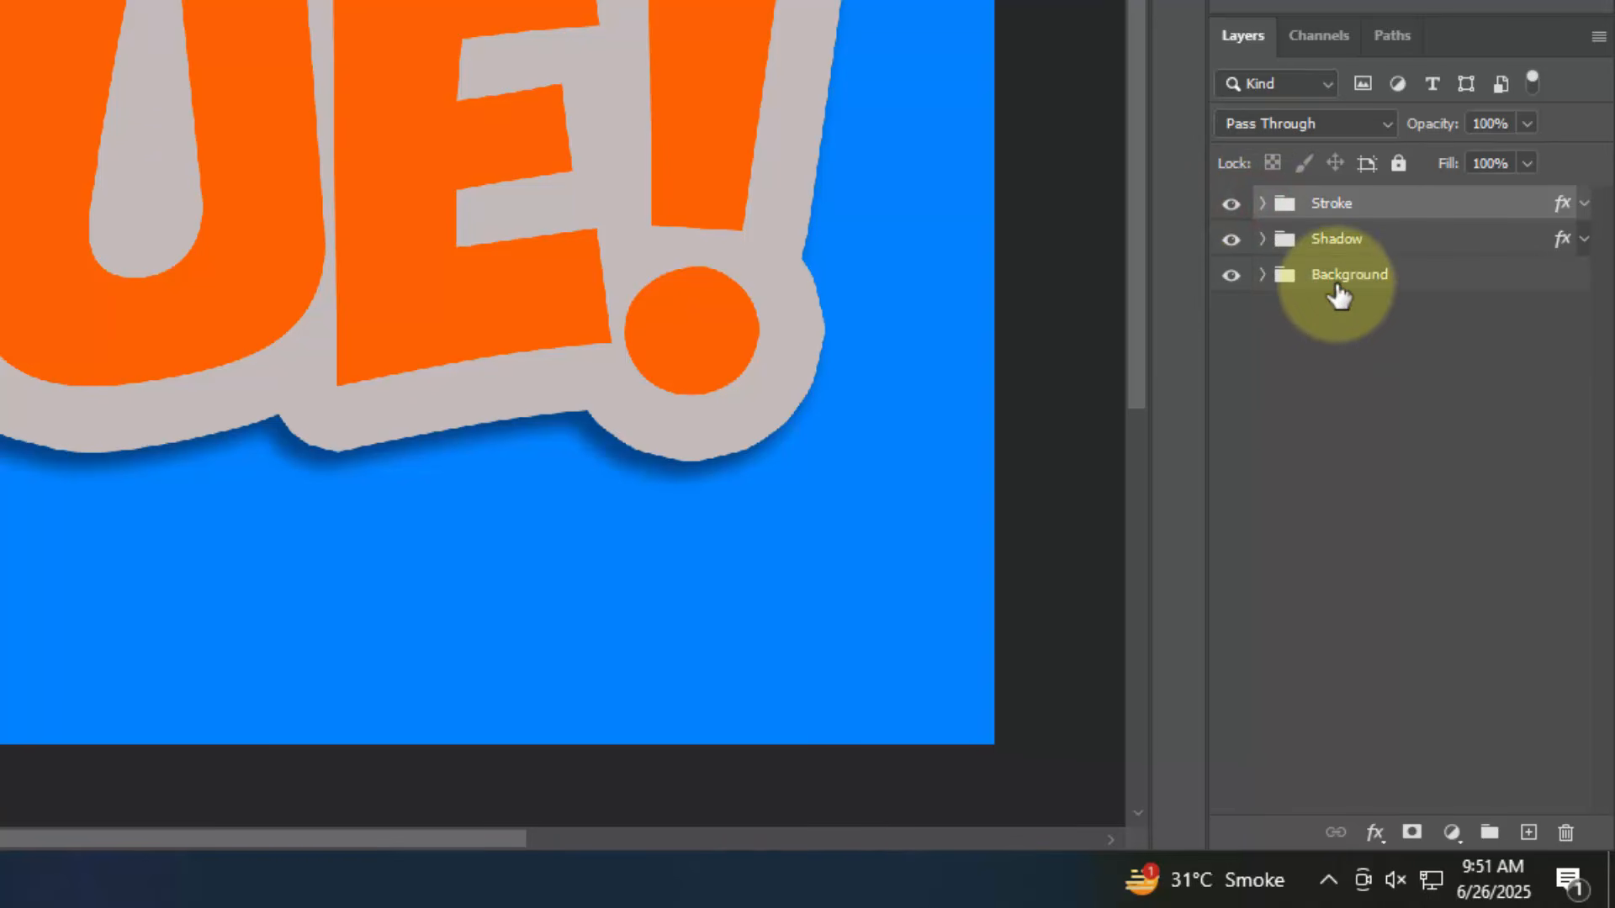
# Duplicate the Stroke group 25 times, nudging each new copy slightly right and up to build an extruded depth
pyautogui.hotkey('ctrl', 'j')
pyautogui.press('Right')
pyautogui.press('Up')
pyautogui.press('Right')
pyautogui.press('Up')
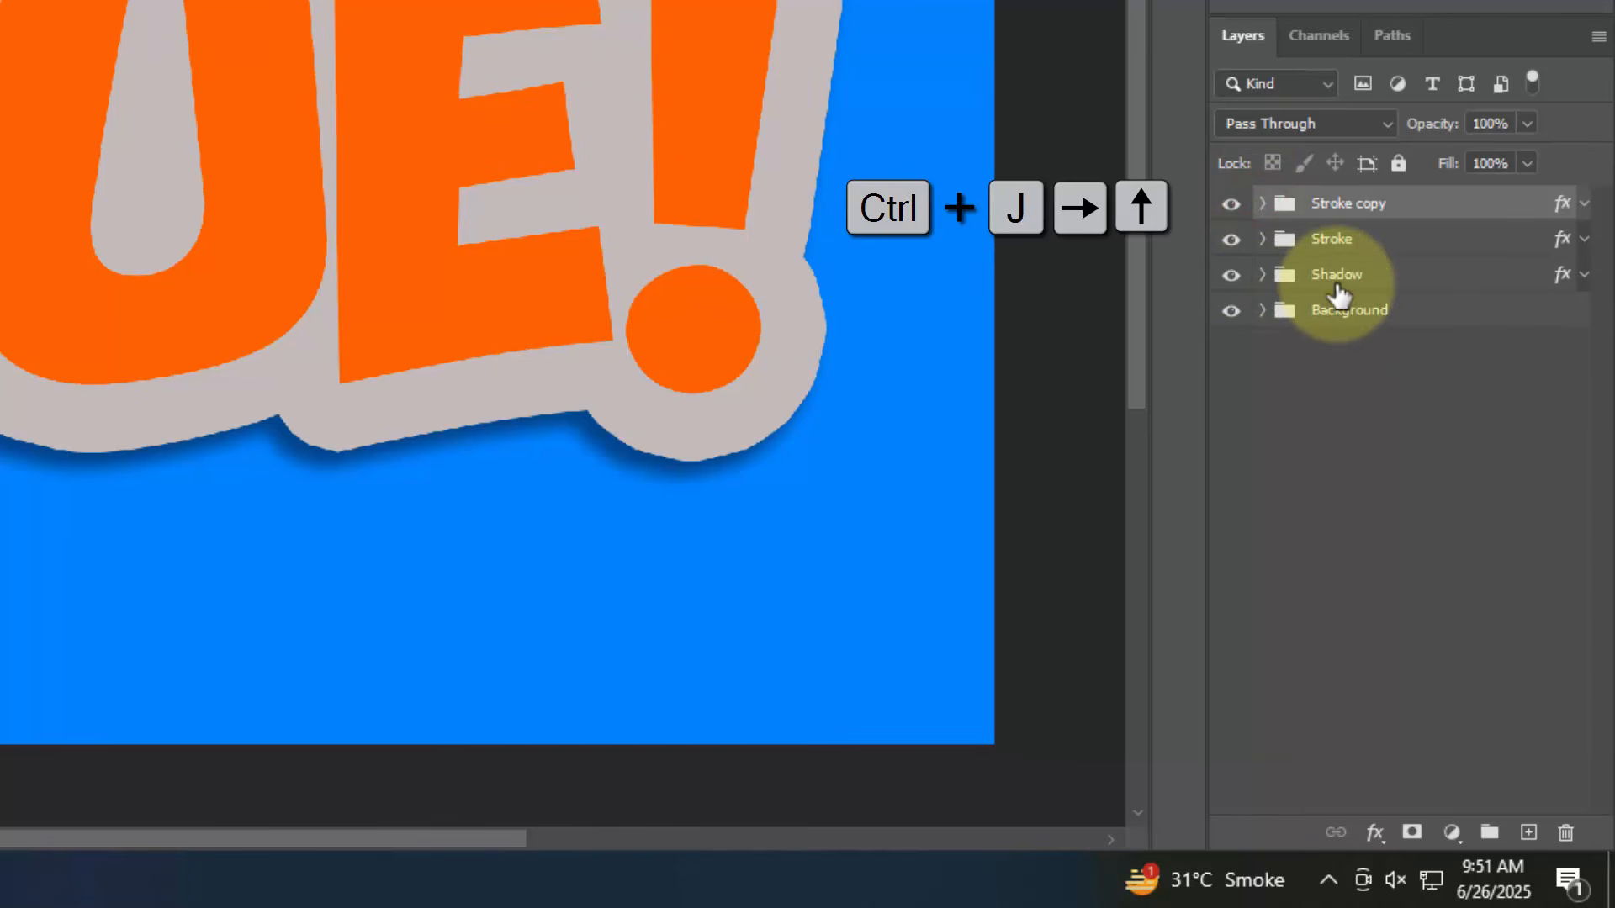
pyautogui.press('Right')
pyautogui.press('Up')
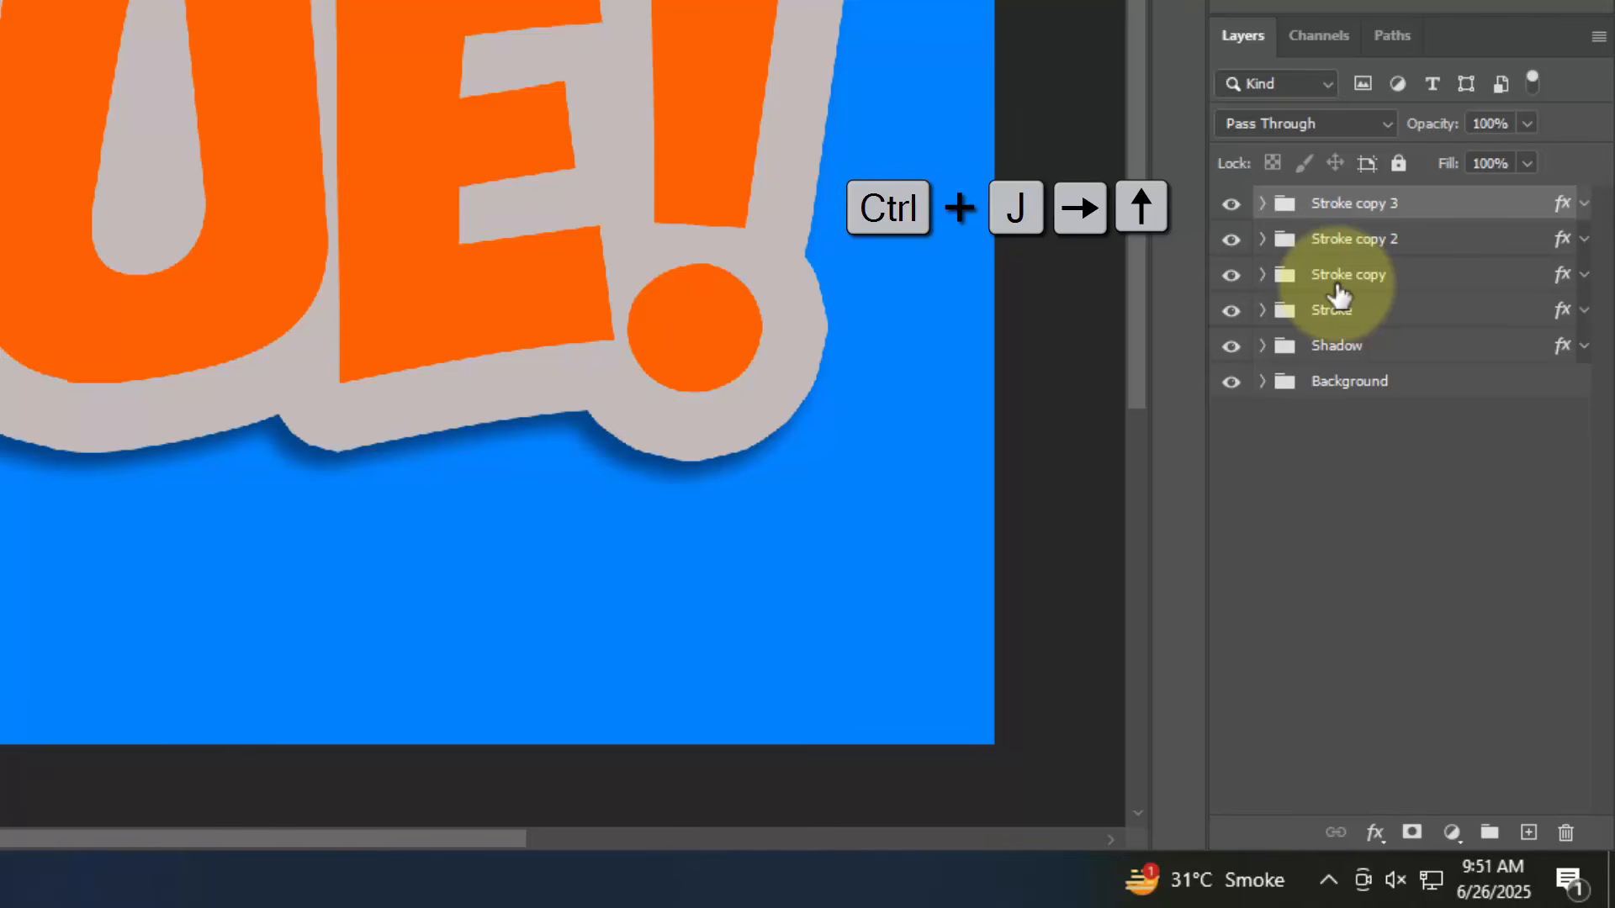
pyautogui.hotkey('ctrl', 'j')
pyautogui.press('Right')
pyautogui.press('Up')
pyautogui.hotkey('ctrl', 'j')
pyautogui.press('Right')
pyautogui.press('Up')
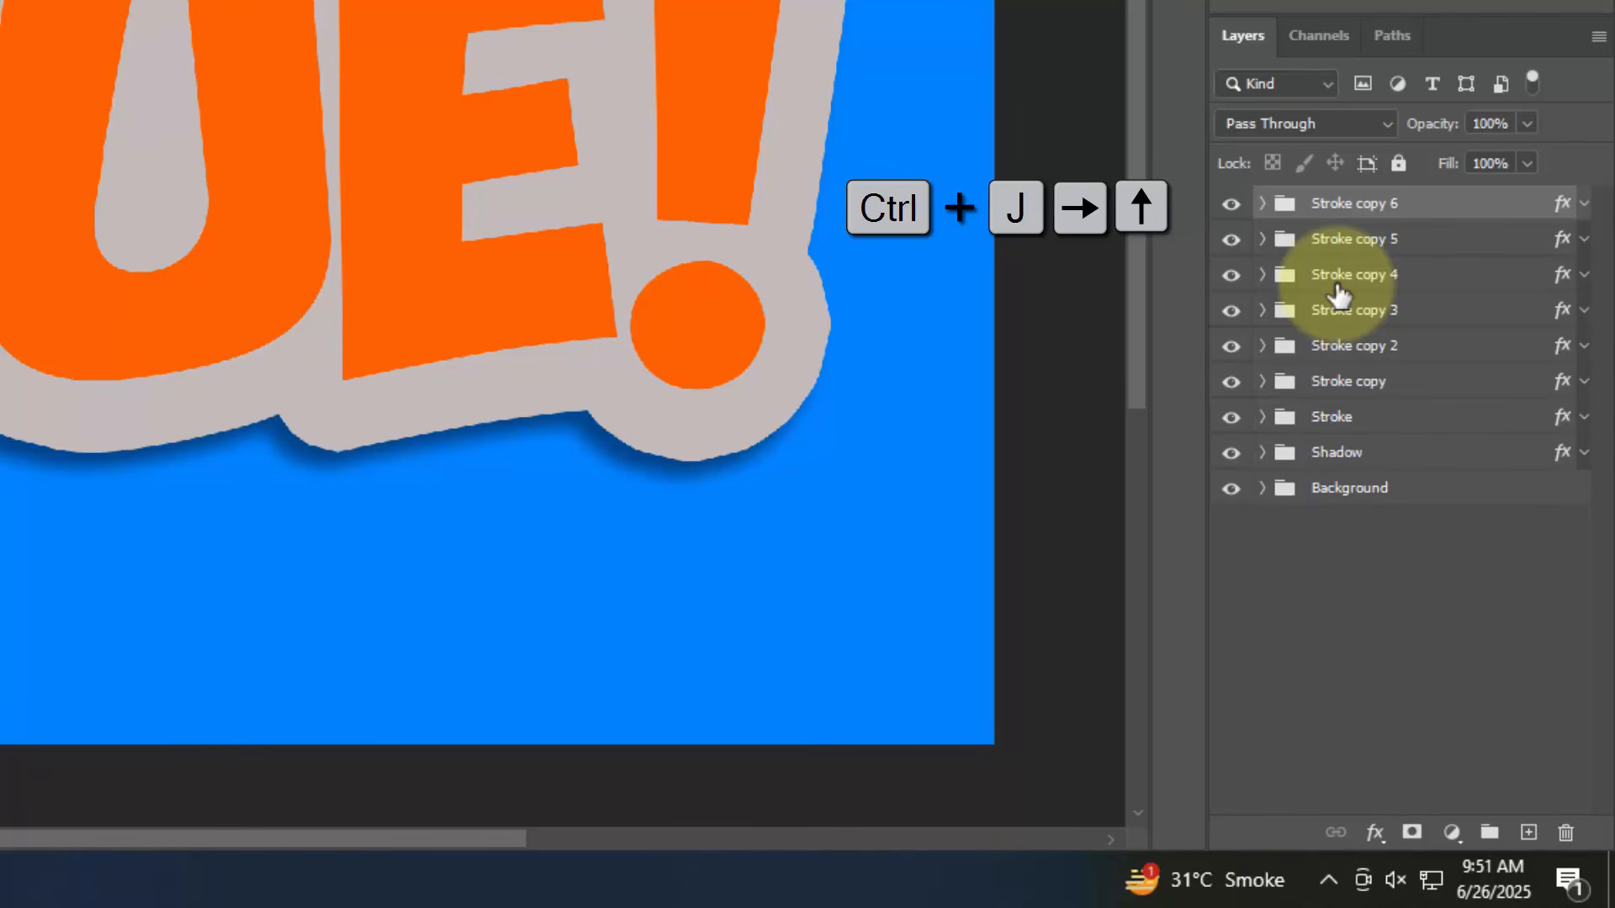
pyautogui.hotkey('ctrl', 'j')
pyautogui.press('Right')
pyautogui.press('Up')
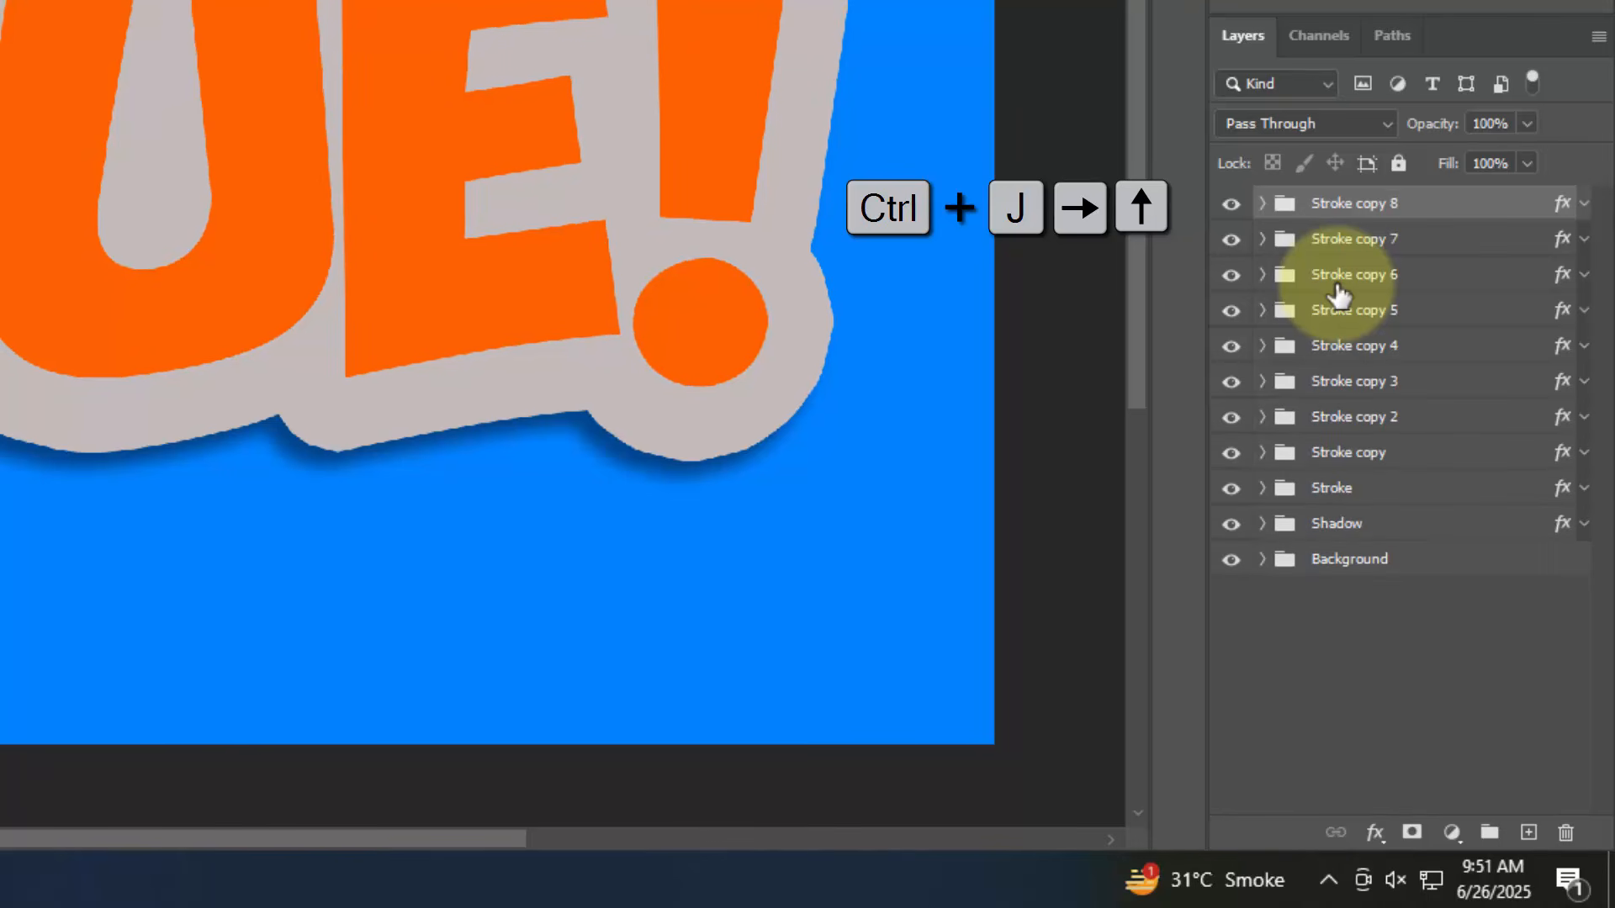
pyautogui.hotkey('ctrl', 'j')
pyautogui.press('Right')
pyautogui.press('Up')
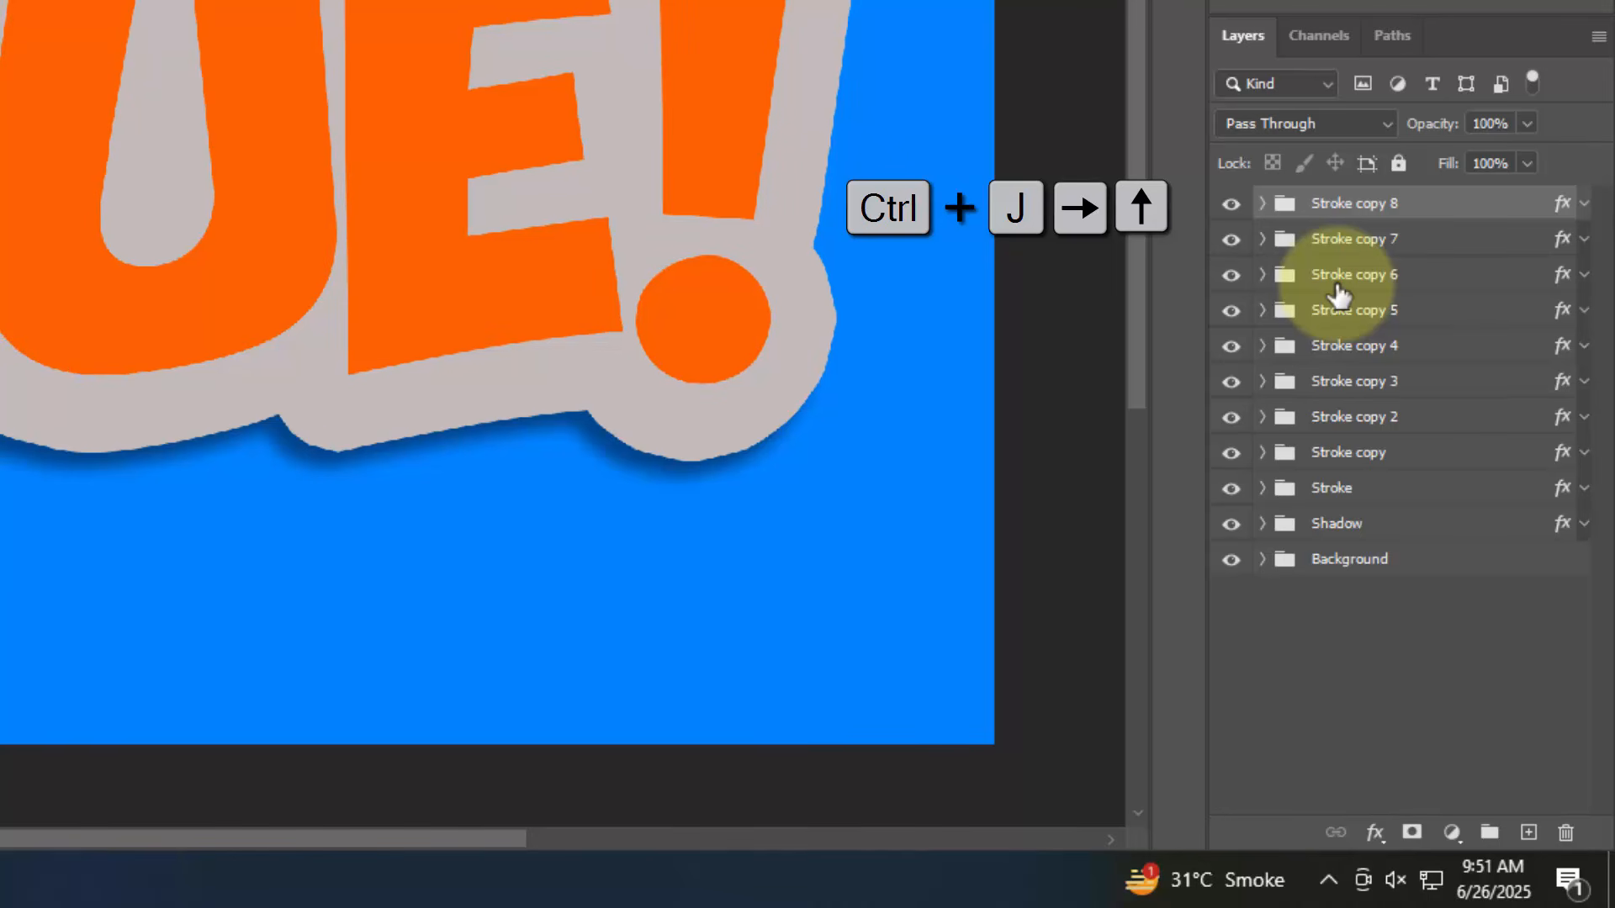
pyautogui.hotkey('ctrl', 'j')
pyautogui.press('Right')
pyautogui.press('Up')
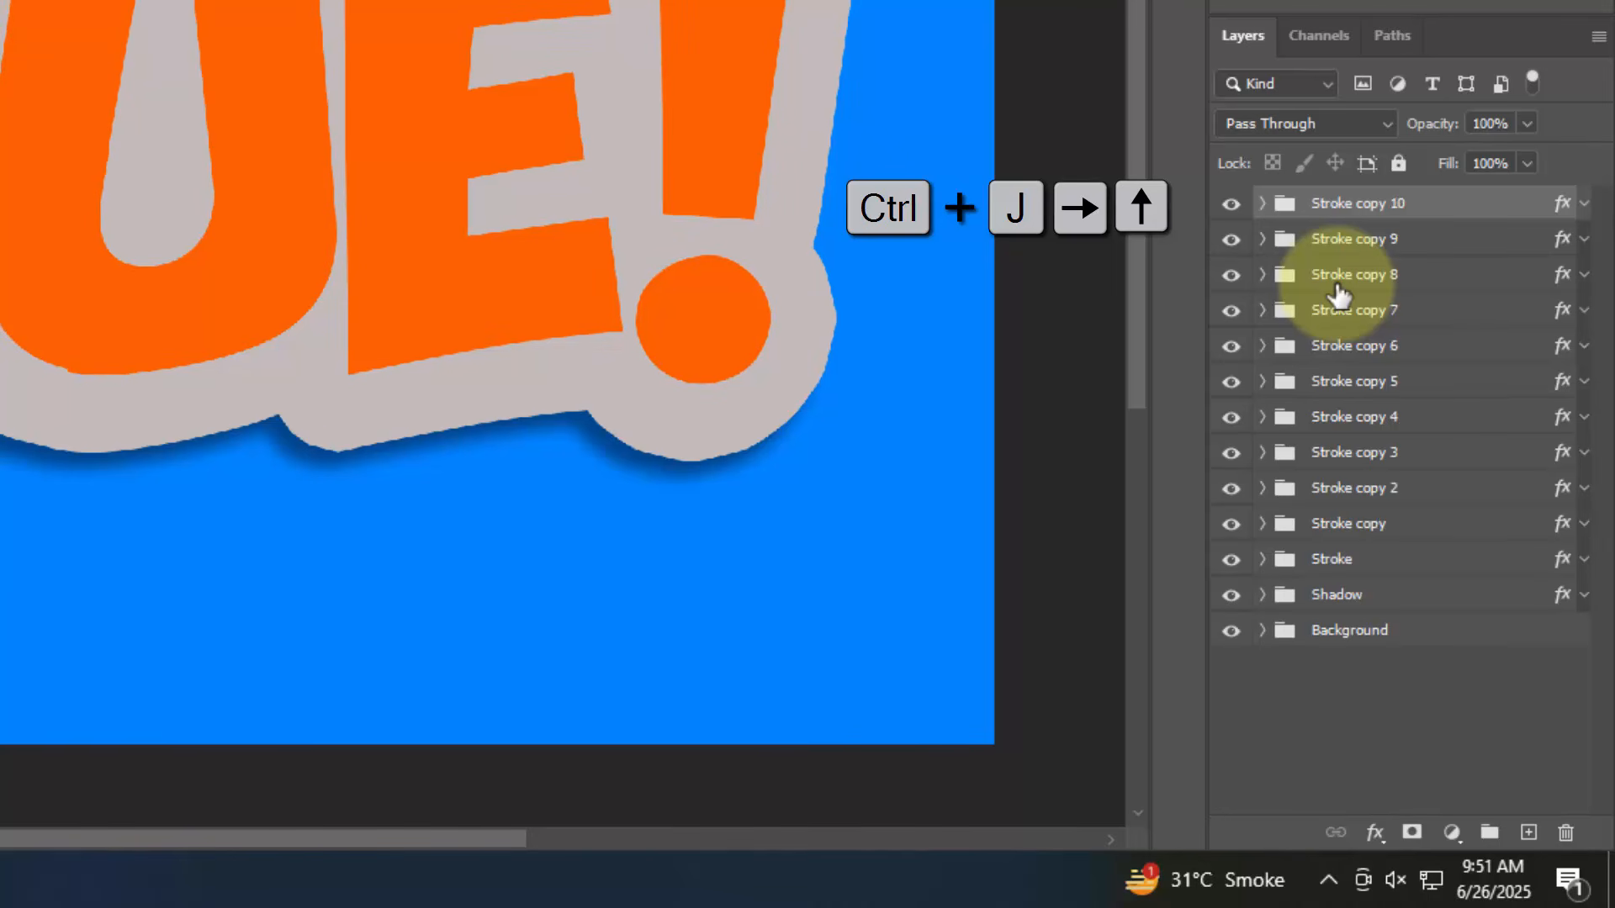
pyautogui.press('Right')
pyautogui.press('Up')
pyautogui.hotkey('ctrl', 'j')
pyautogui.hotkey('ctrl', 'j')
pyautogui.hotkey('ctrl', 'j')
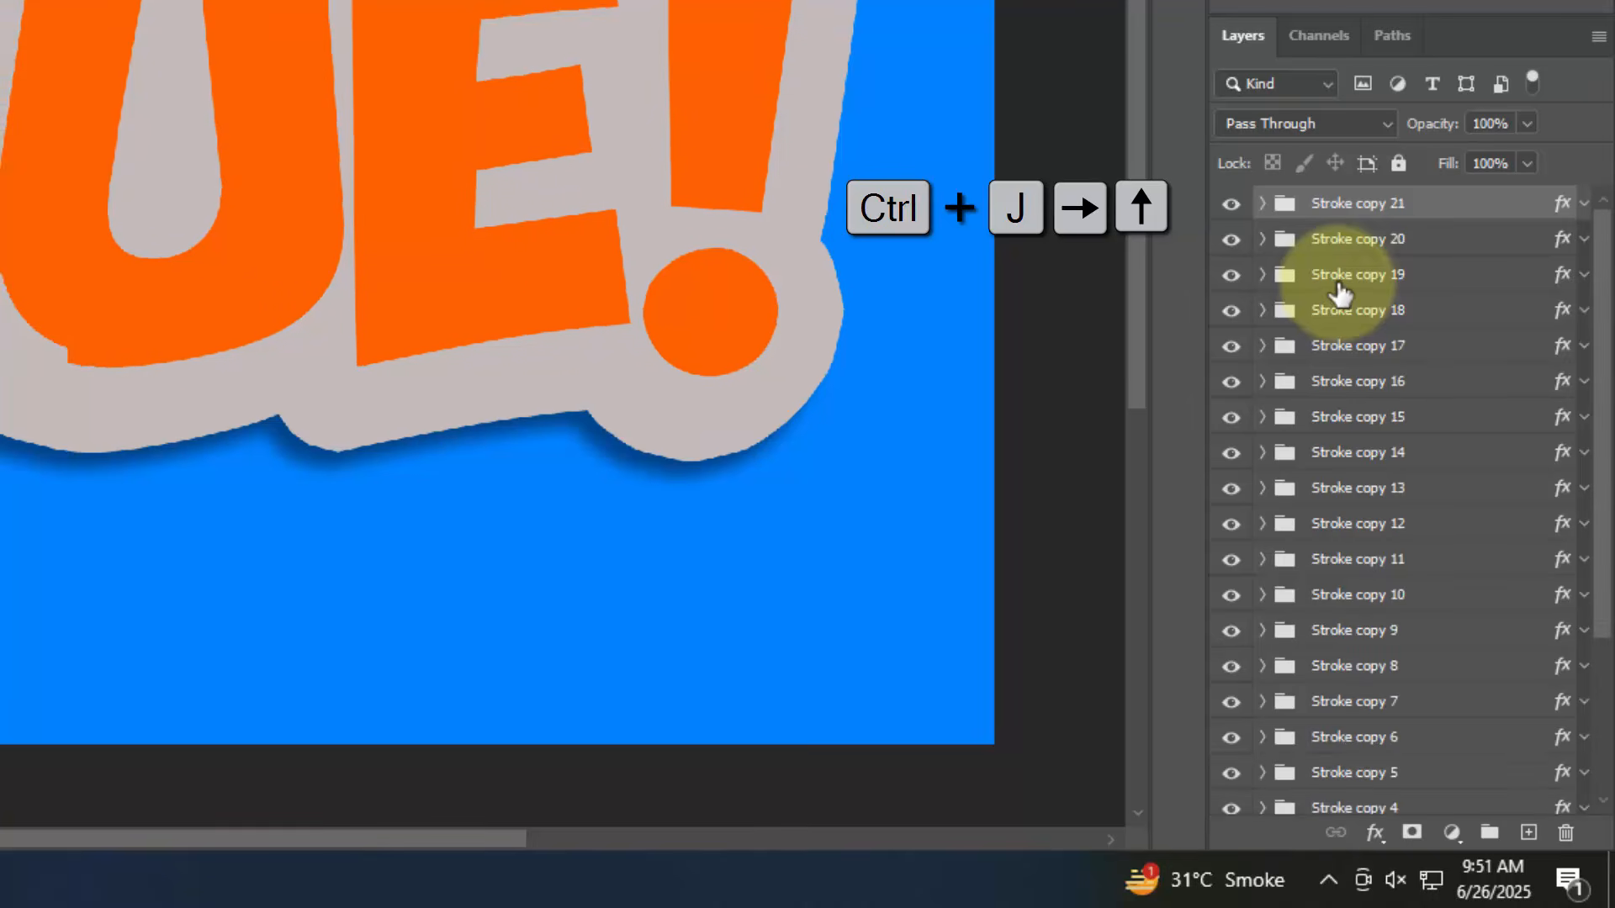
pyautogui.press('Right')
pyautogui.press('Up')
pyautogui.hotkey('ctrl', 'j')
pyautogui.hotkey('ctrl', 'j')
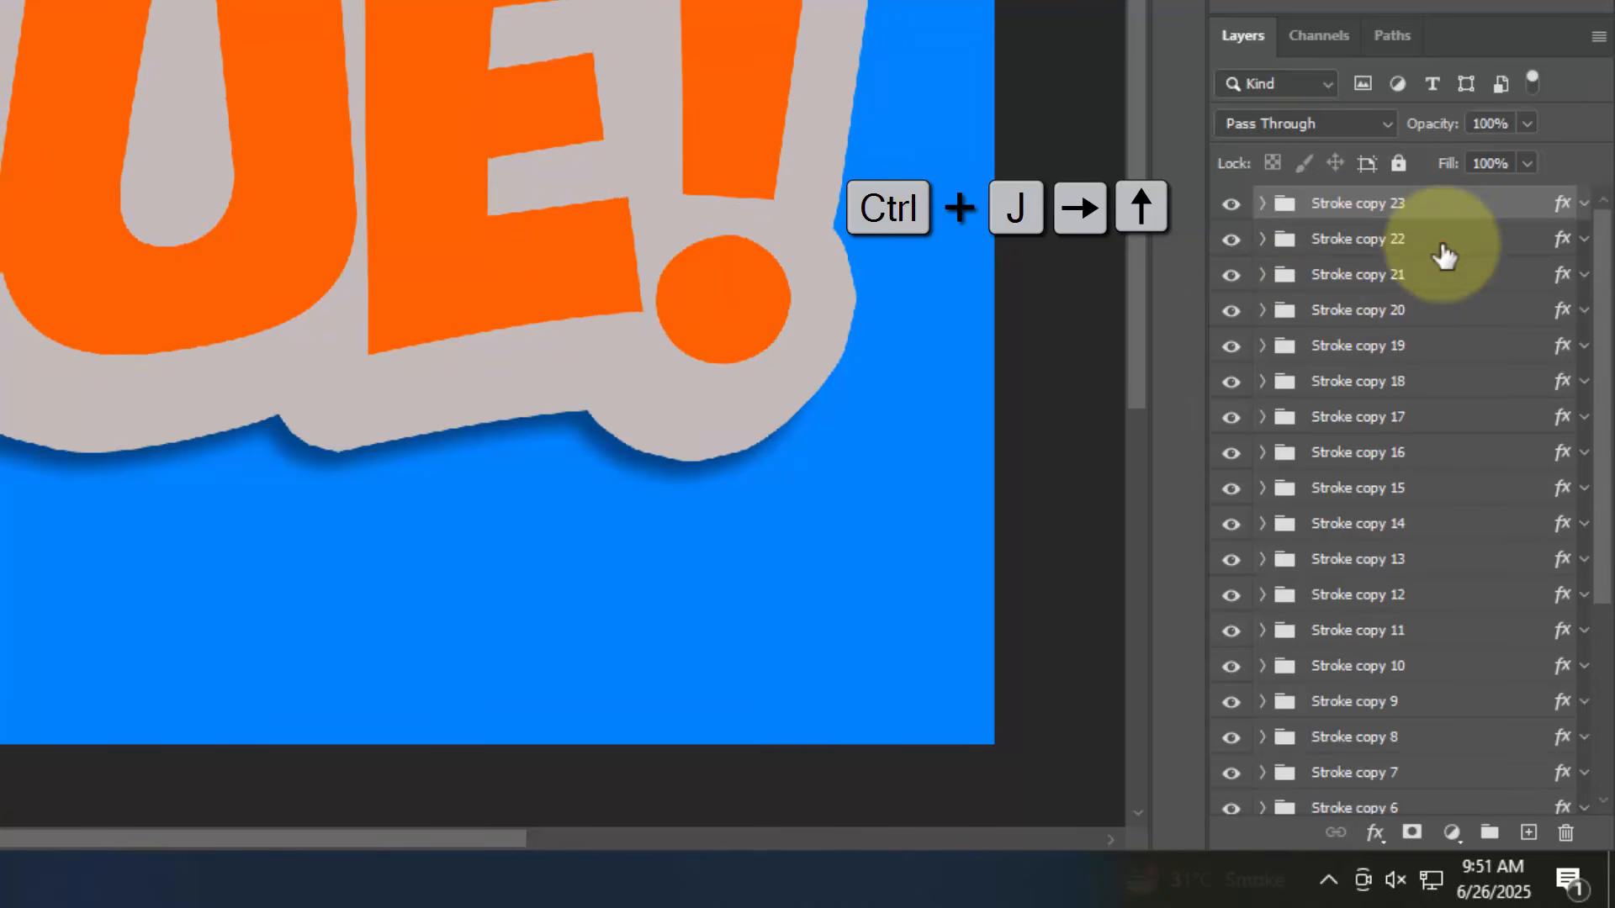
pyautogui.hotkey('ctrl', 'j')
pyautogui.press('Right')
pyautogui.press('Up')
pyautogui.hotkey('ctrl', 'j')
pyautogui.press('Right')
pyautogui.press('Up')
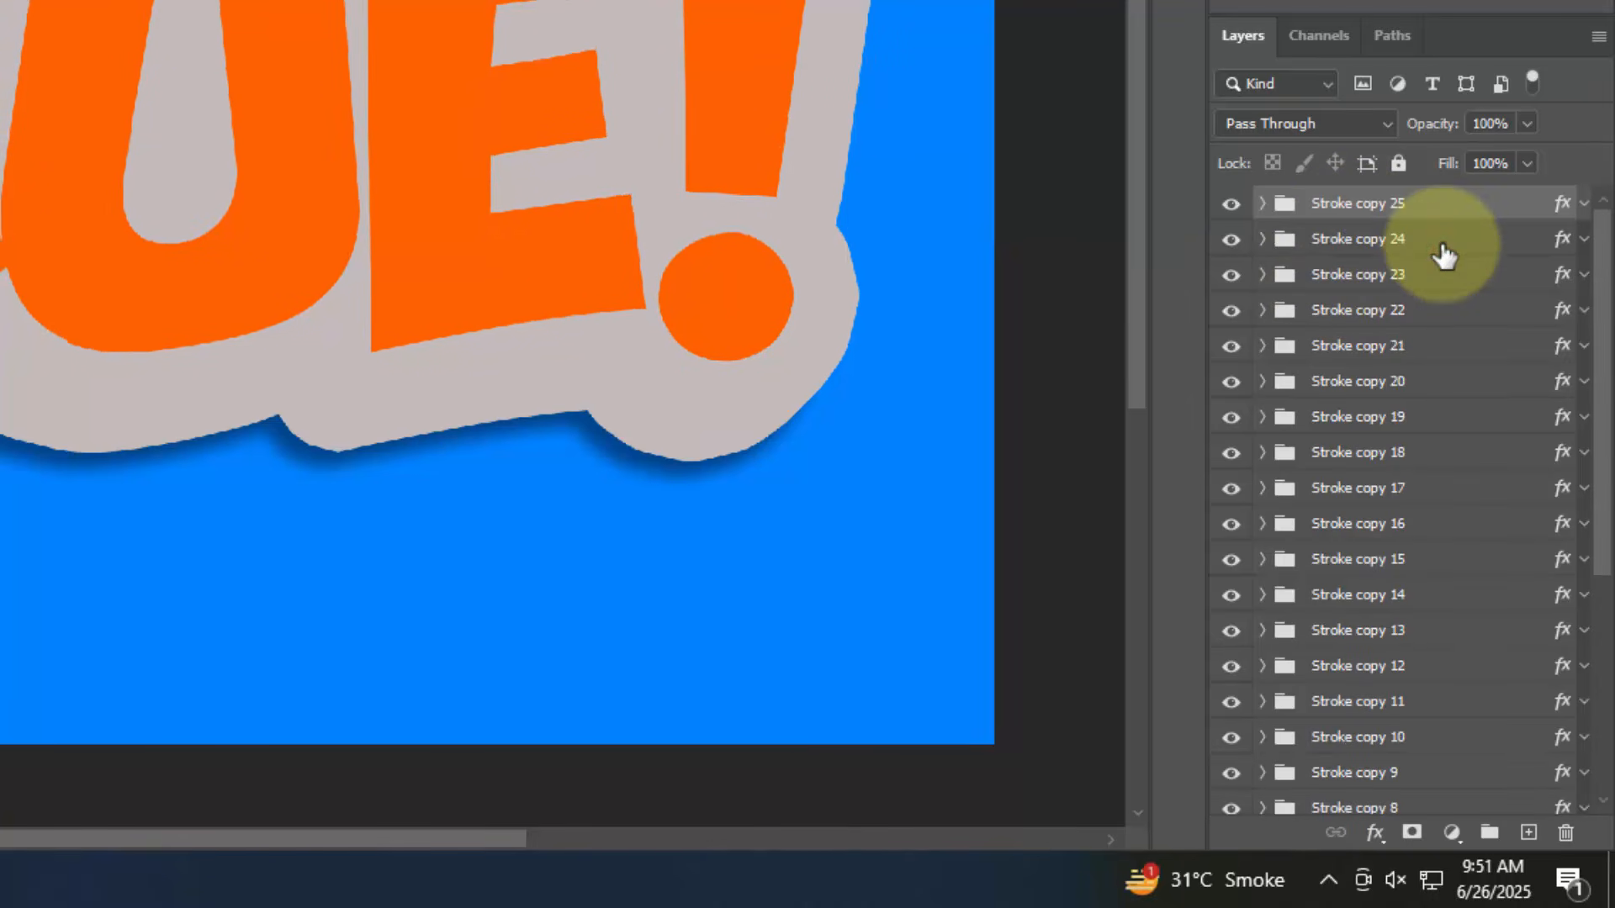
pyautogui.press('Right')
pyautogui.press('Up')
# Group the Stroke copy through Stroke copy 24 groups together and hide the Stroke copy 25 group
pyautogui.click(1444, 254)
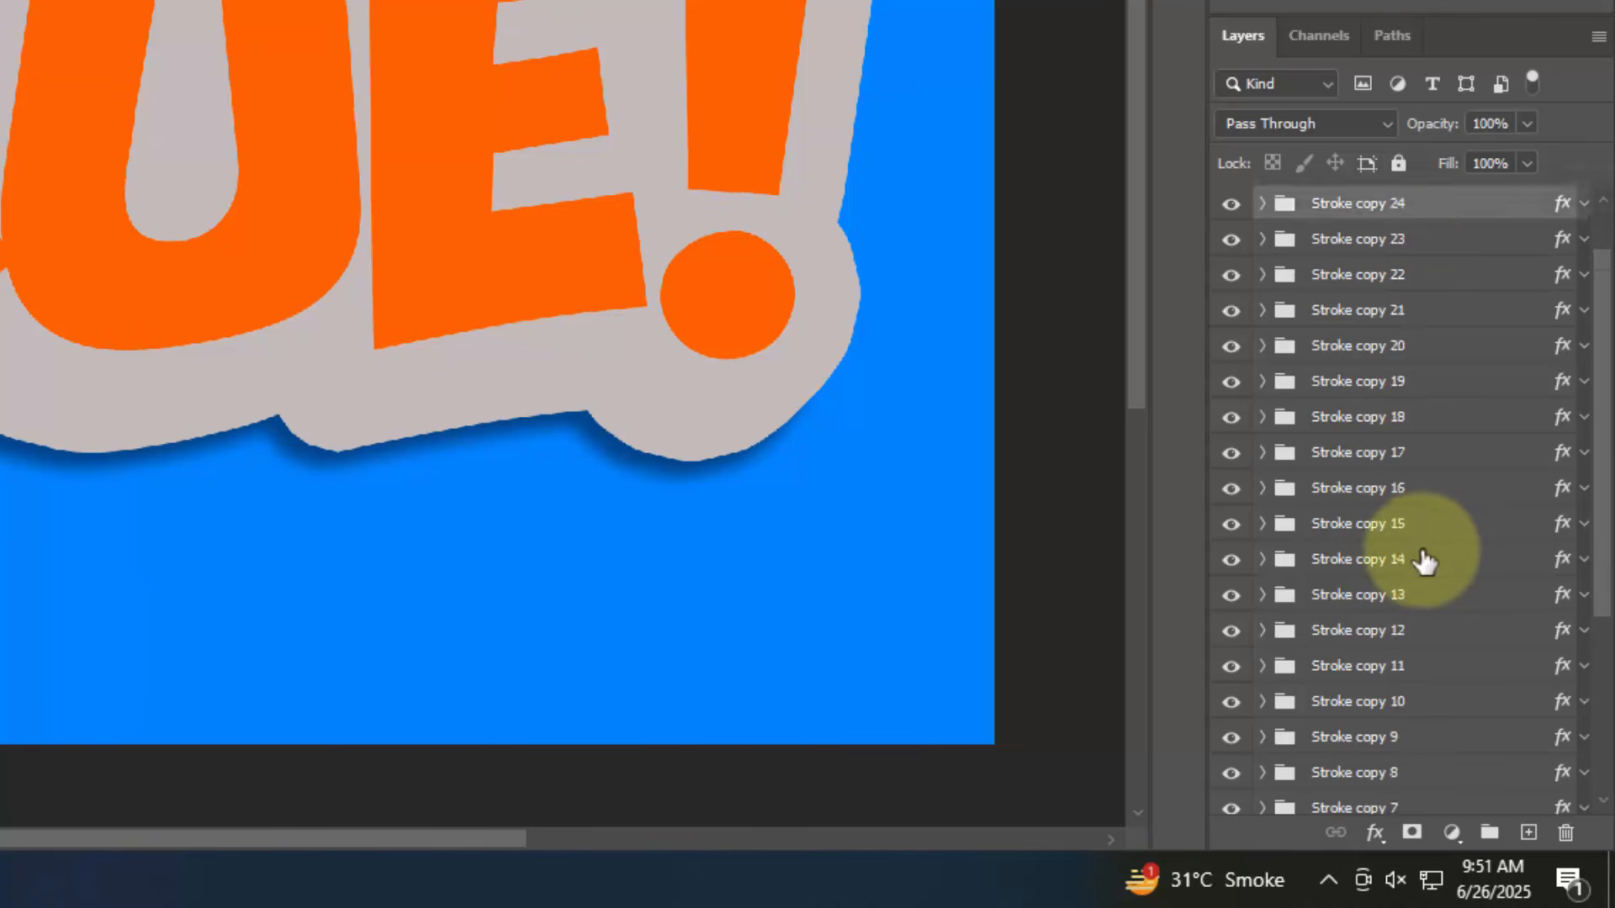
pyautogui.scroll(-5, 1430, 589)
pyautogui.keyDown('shift'); pyautogui.click(1401, 707); pyautogui.keyUp('shift')
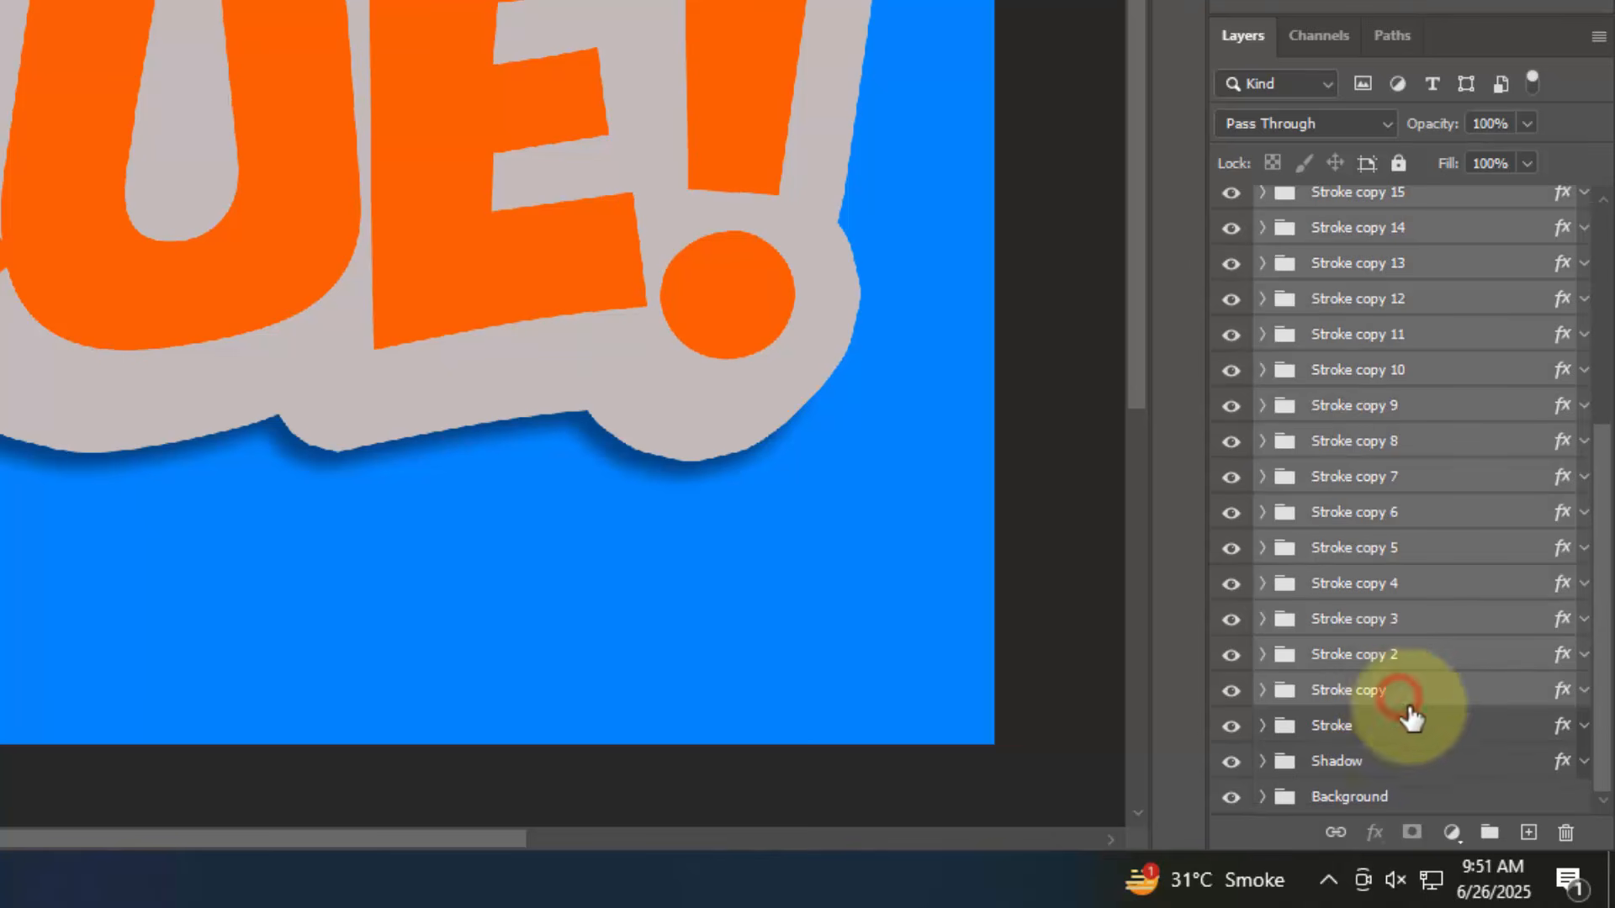
pyautogui.click(1490, 833)
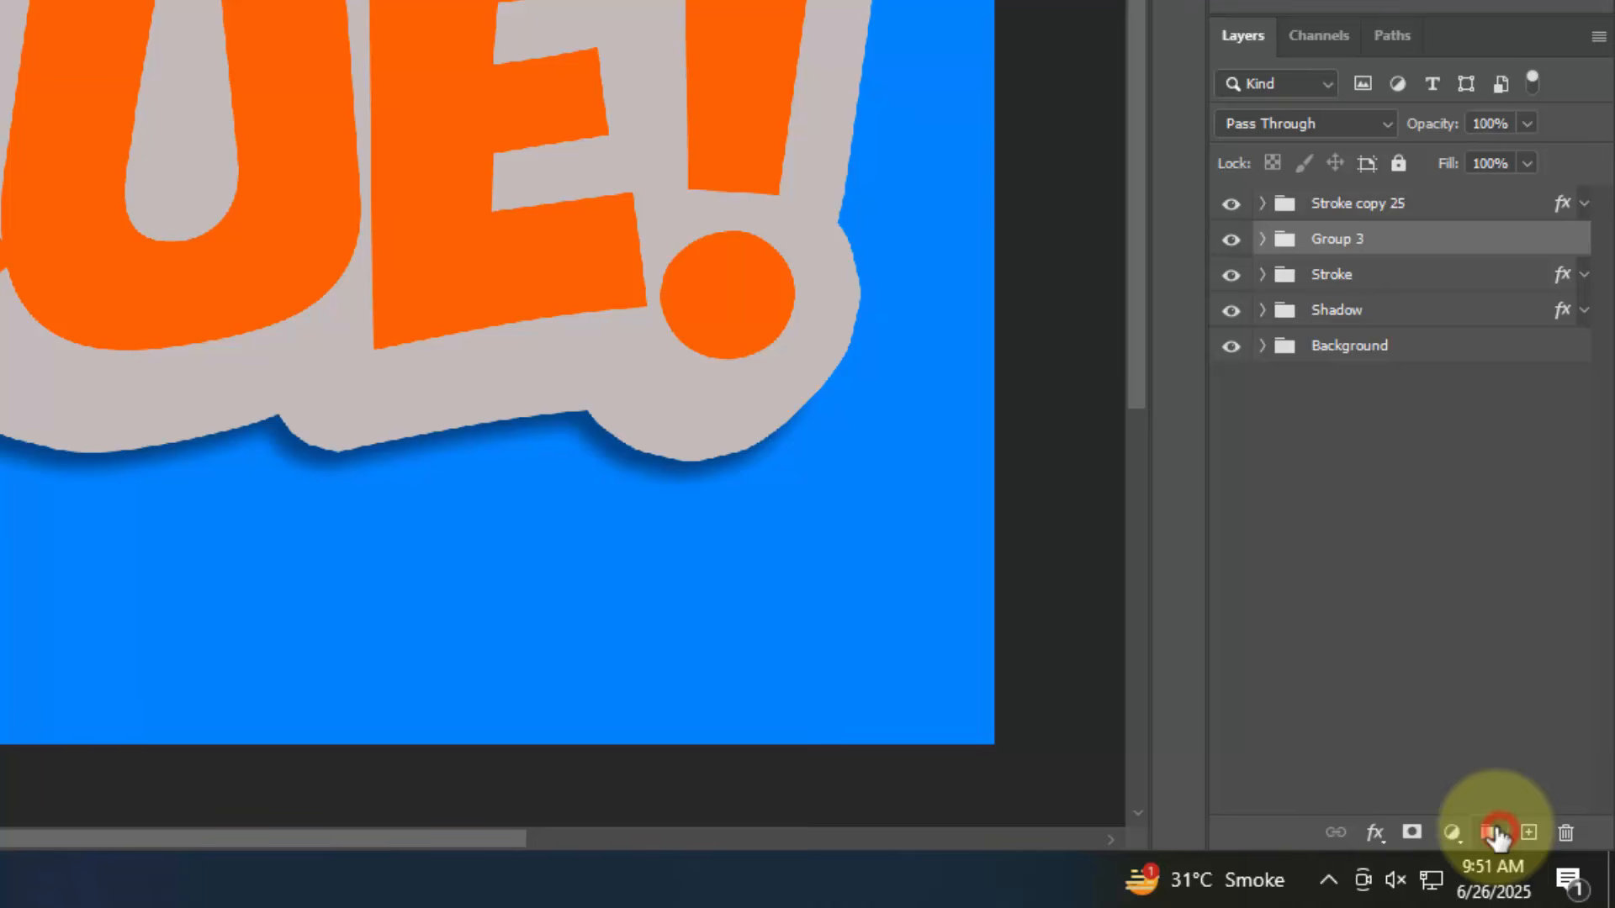
pyautogui.click(1232, 204)
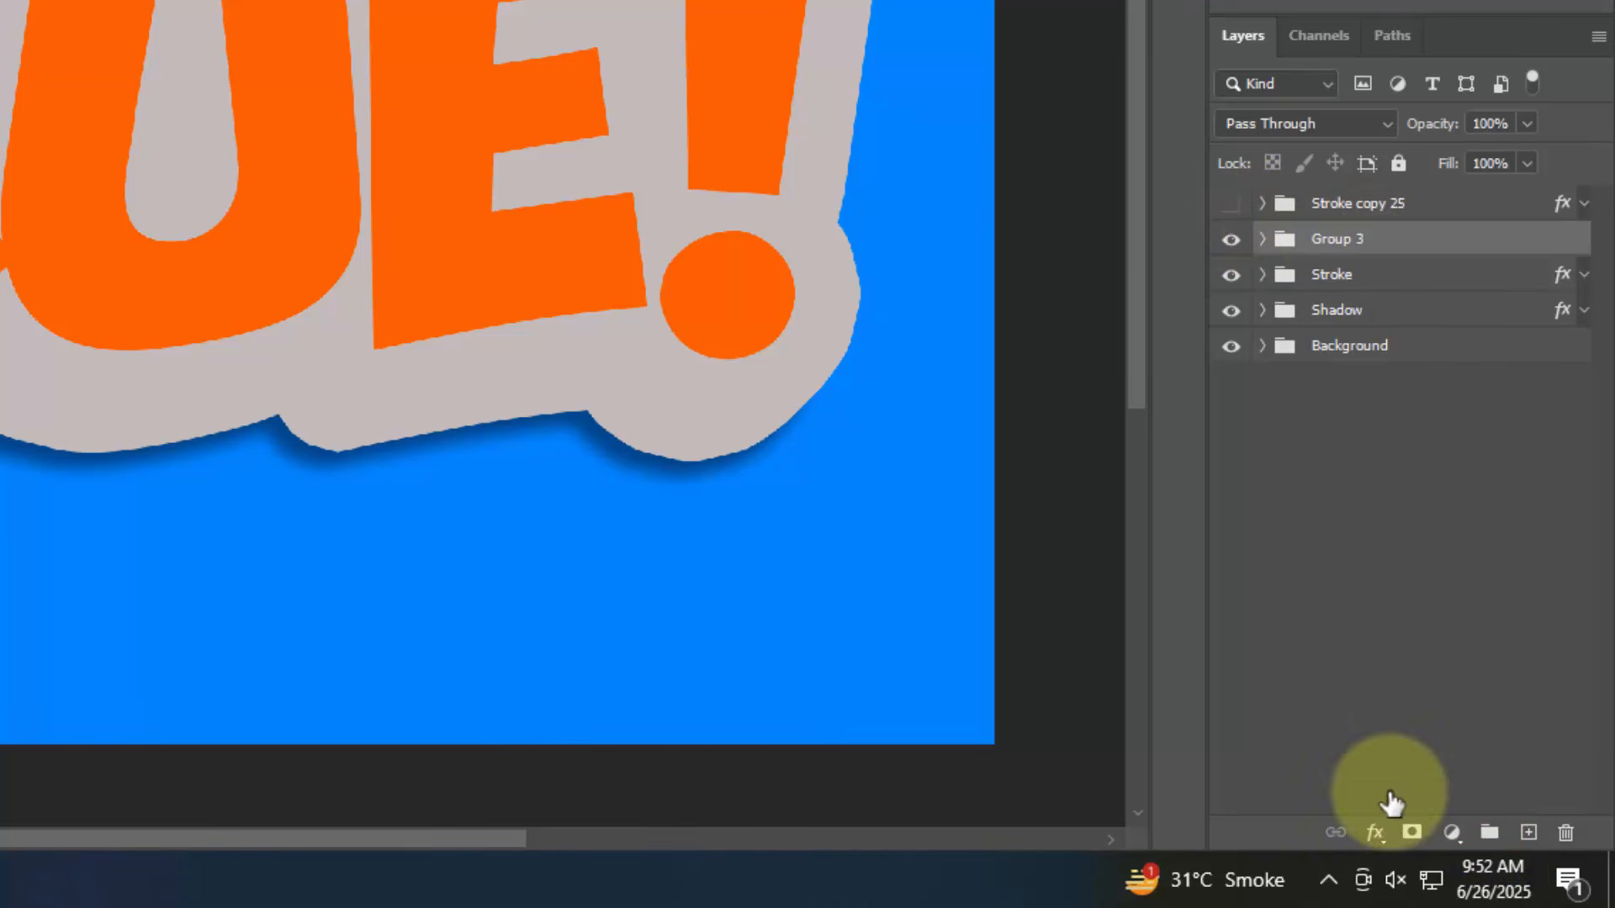
# Enable a linear Gradient Overlay on Group 3 with Normal blend mode, 100% opacity and a 90° angle
pyautogui.click(1375, 832)
pyautogui.click(1461, 561)
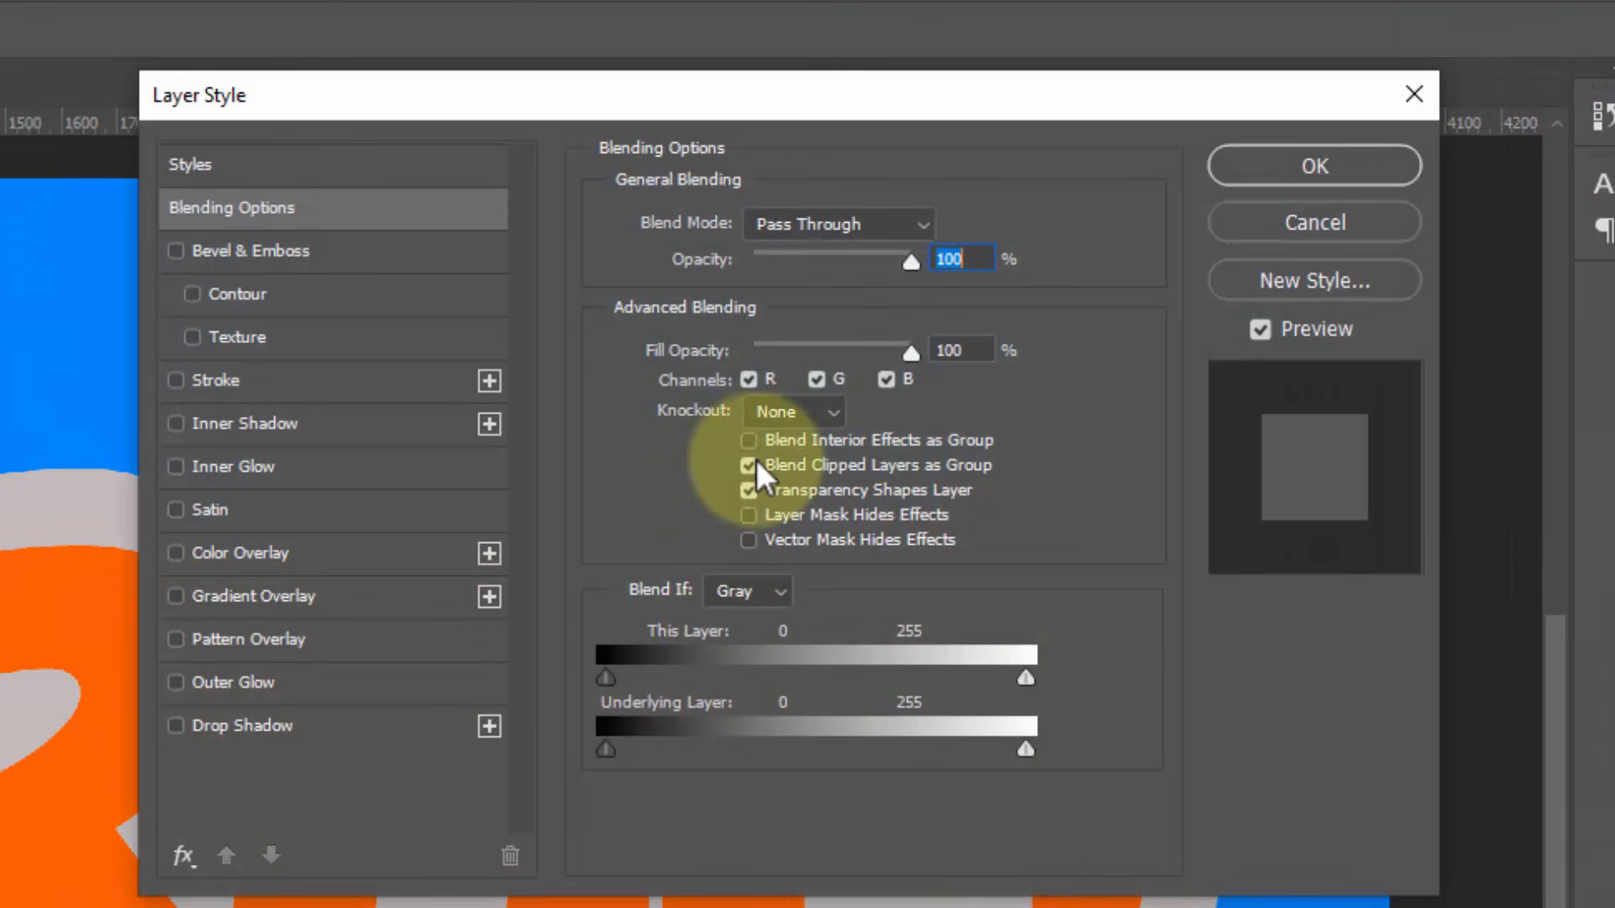
pyautogui.click(960, 351)
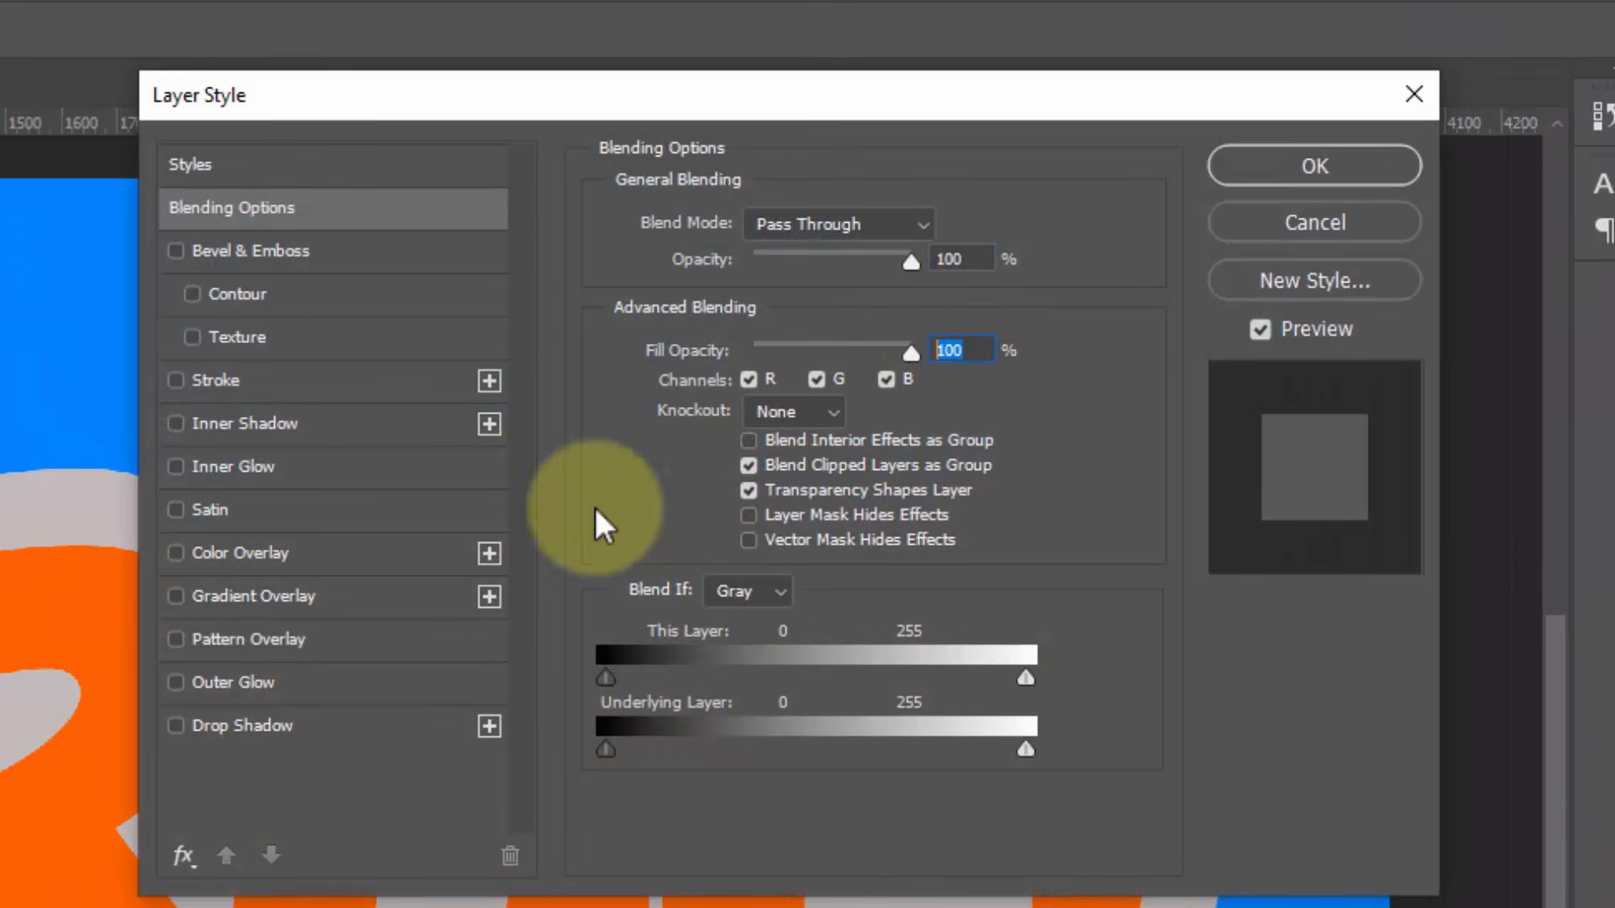
pyautogui.click(313, 595)
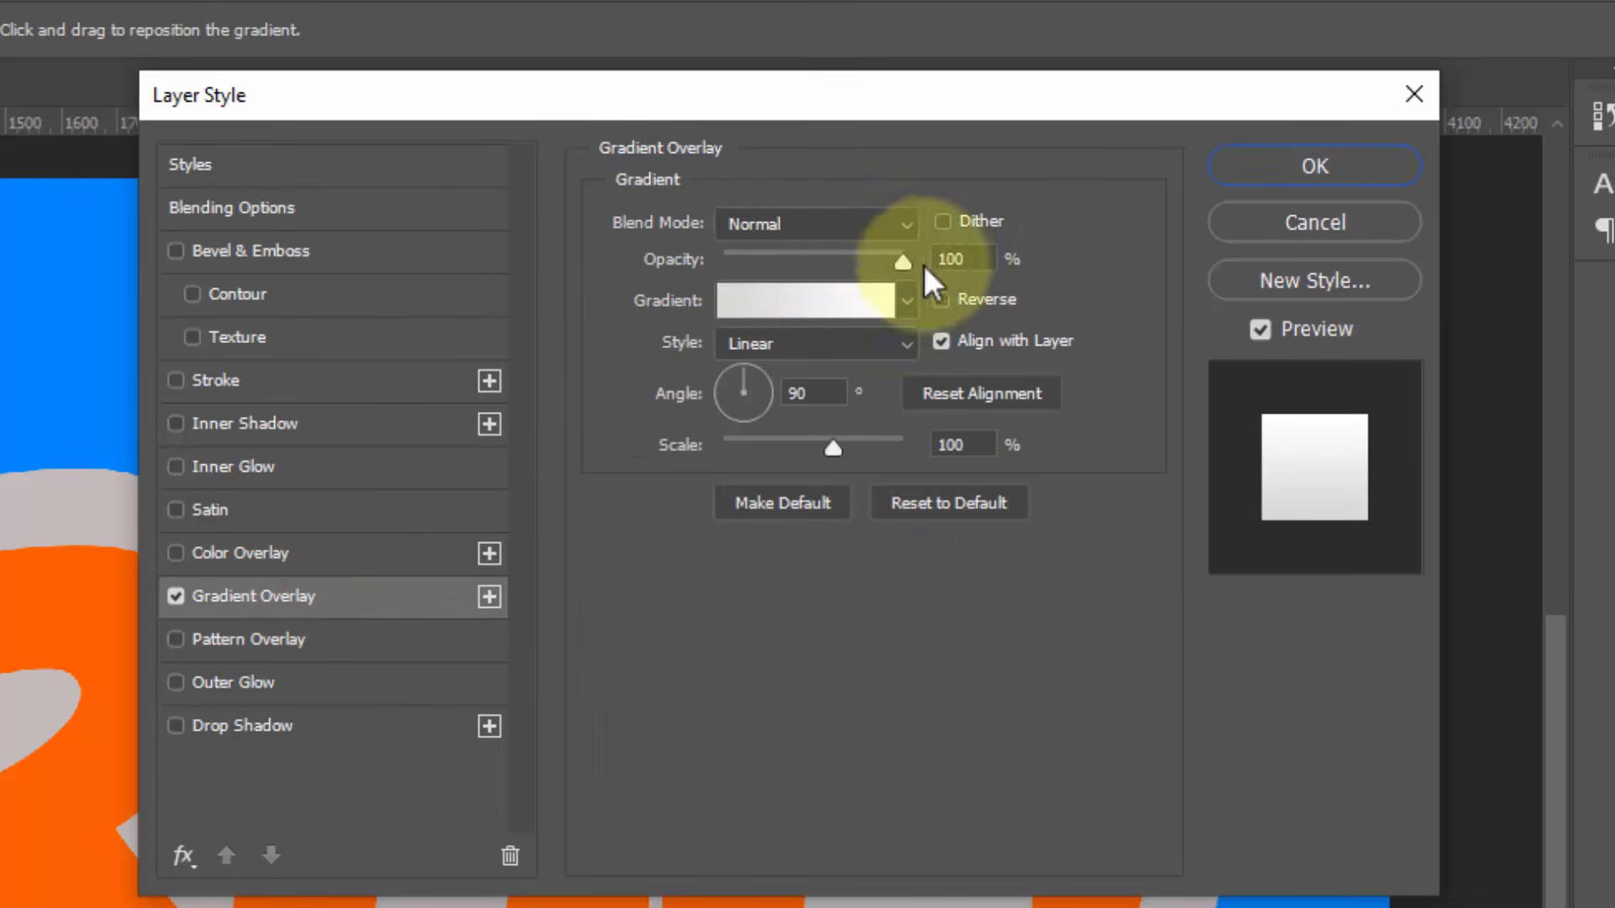
# Set the starting color stop of Group 3's overlay gradient to orange #e4971d
pyautogui.click(829, 312)
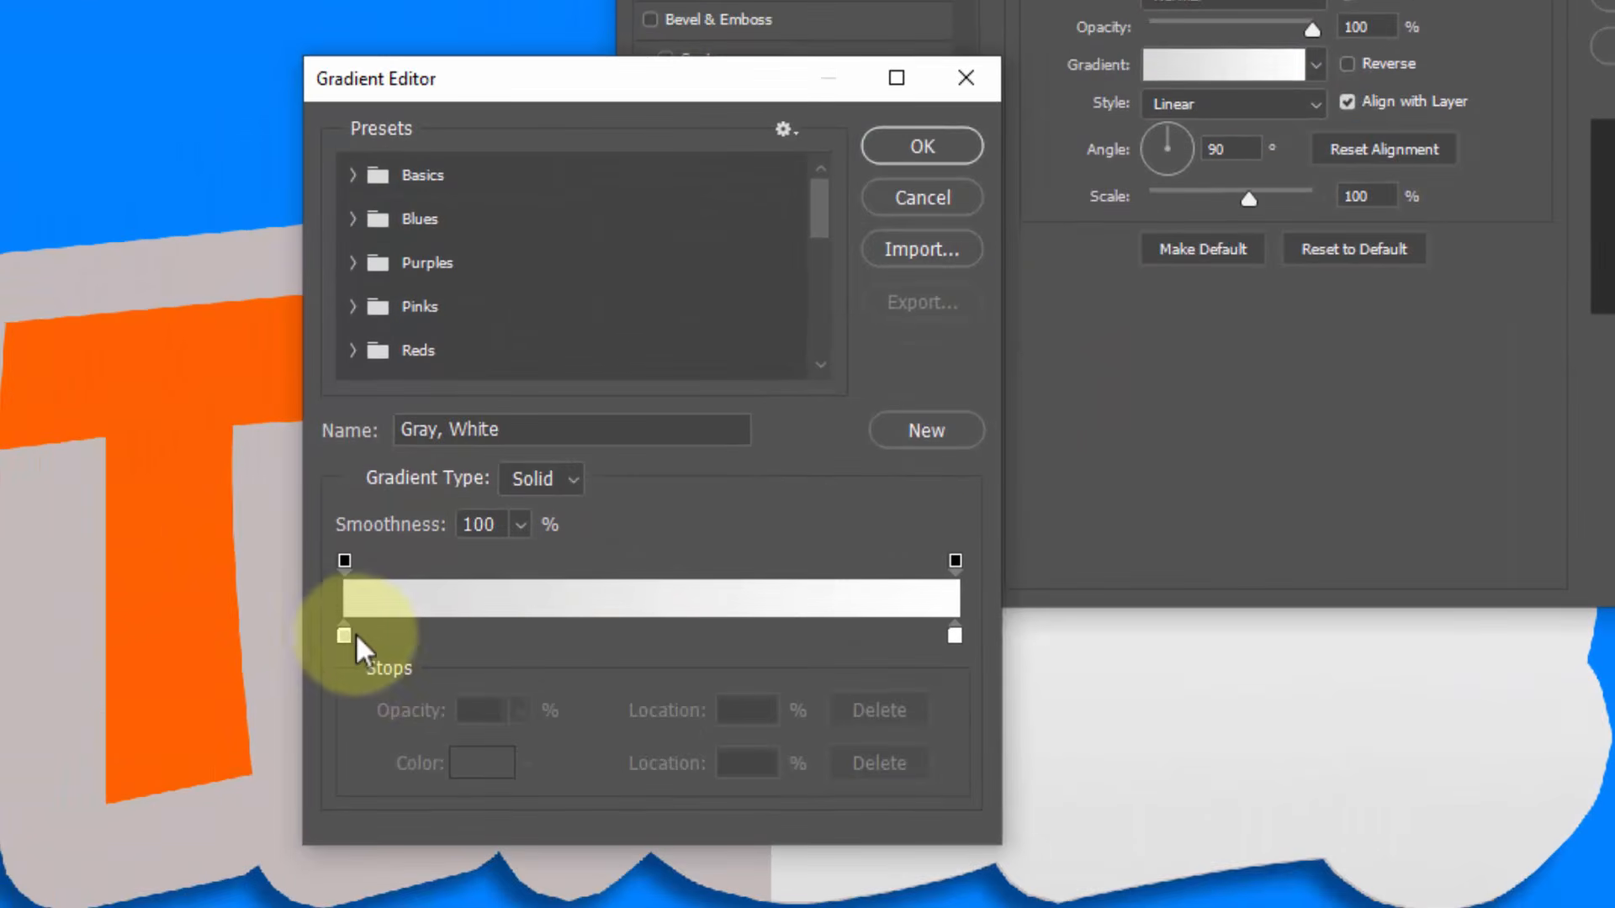
pyautogui.click(343, 635)
pyautogui.click(484, 761)
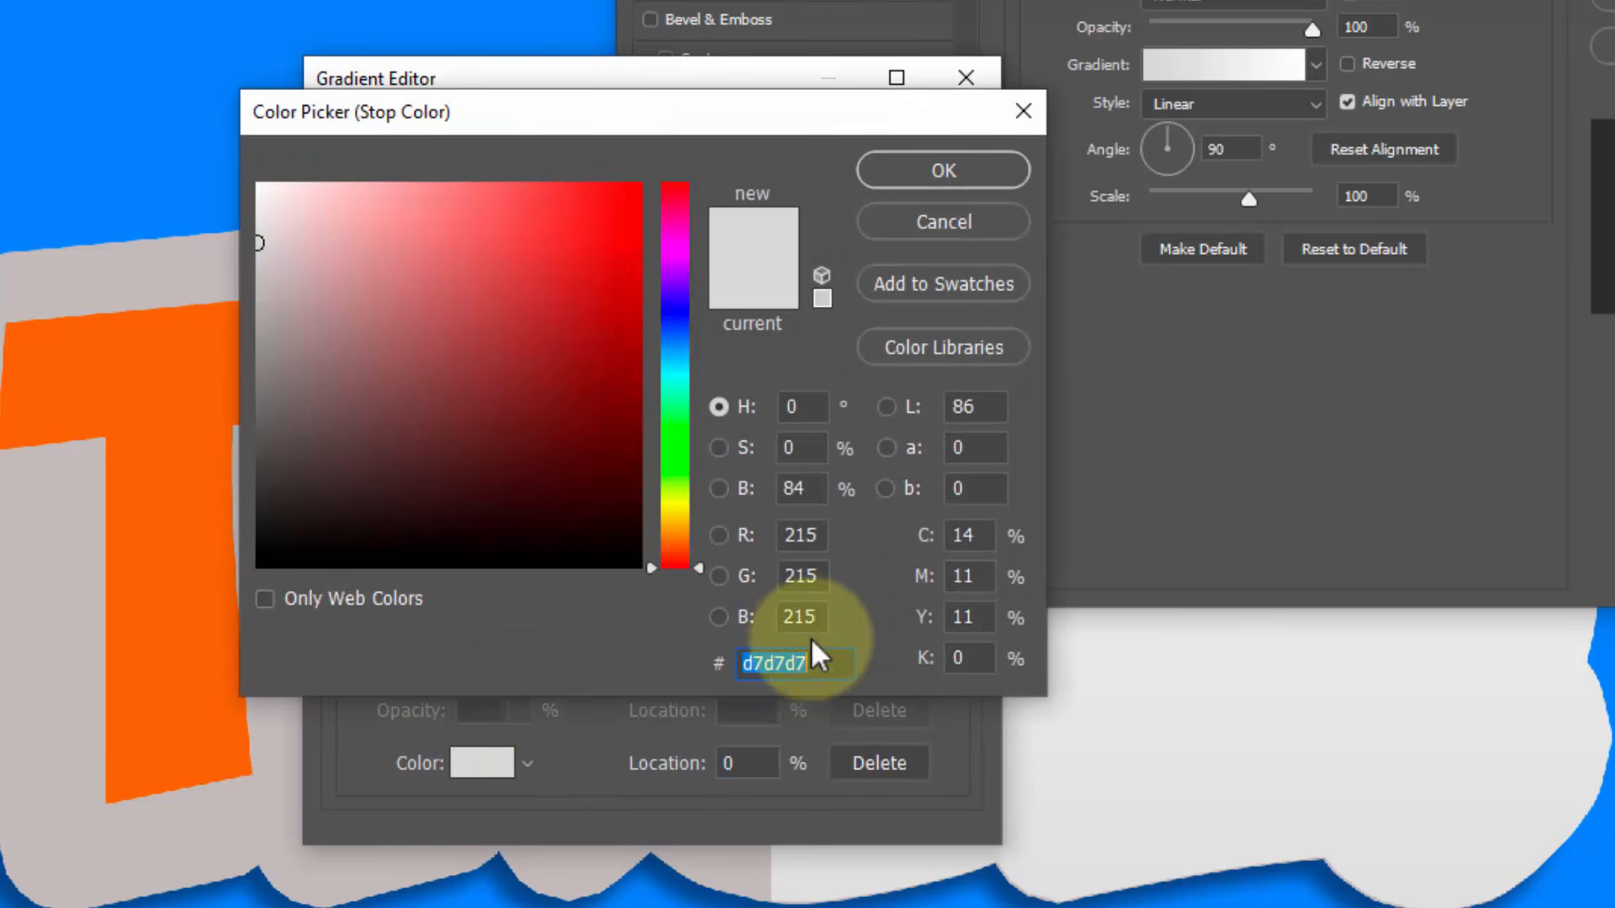
pyautogui.write('e49')
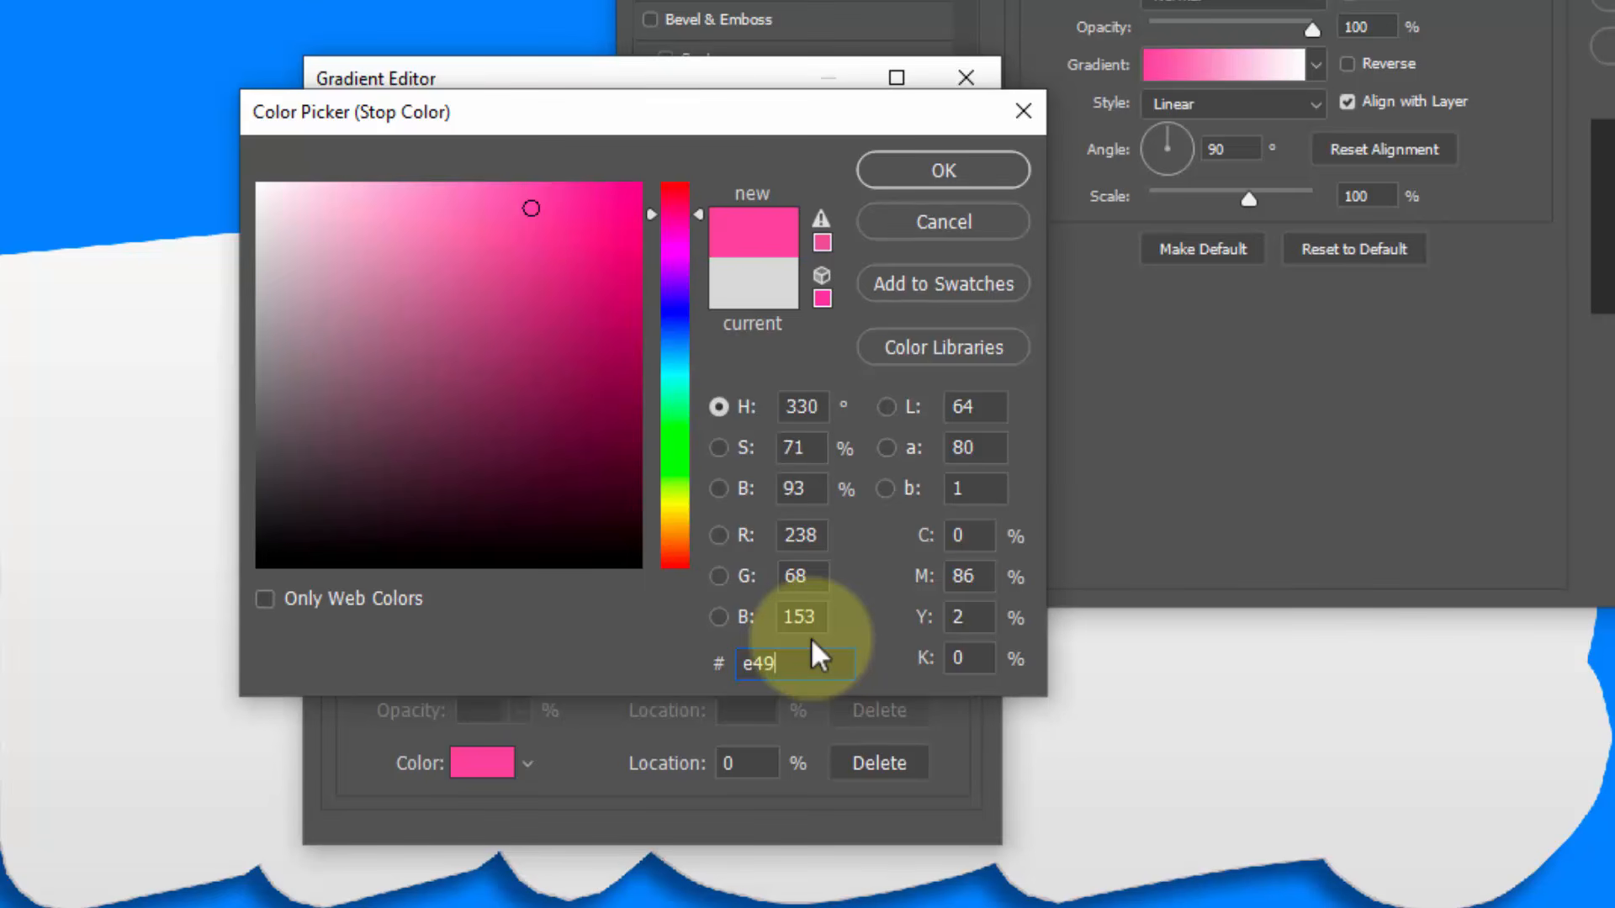
pyautogui.write('71d')
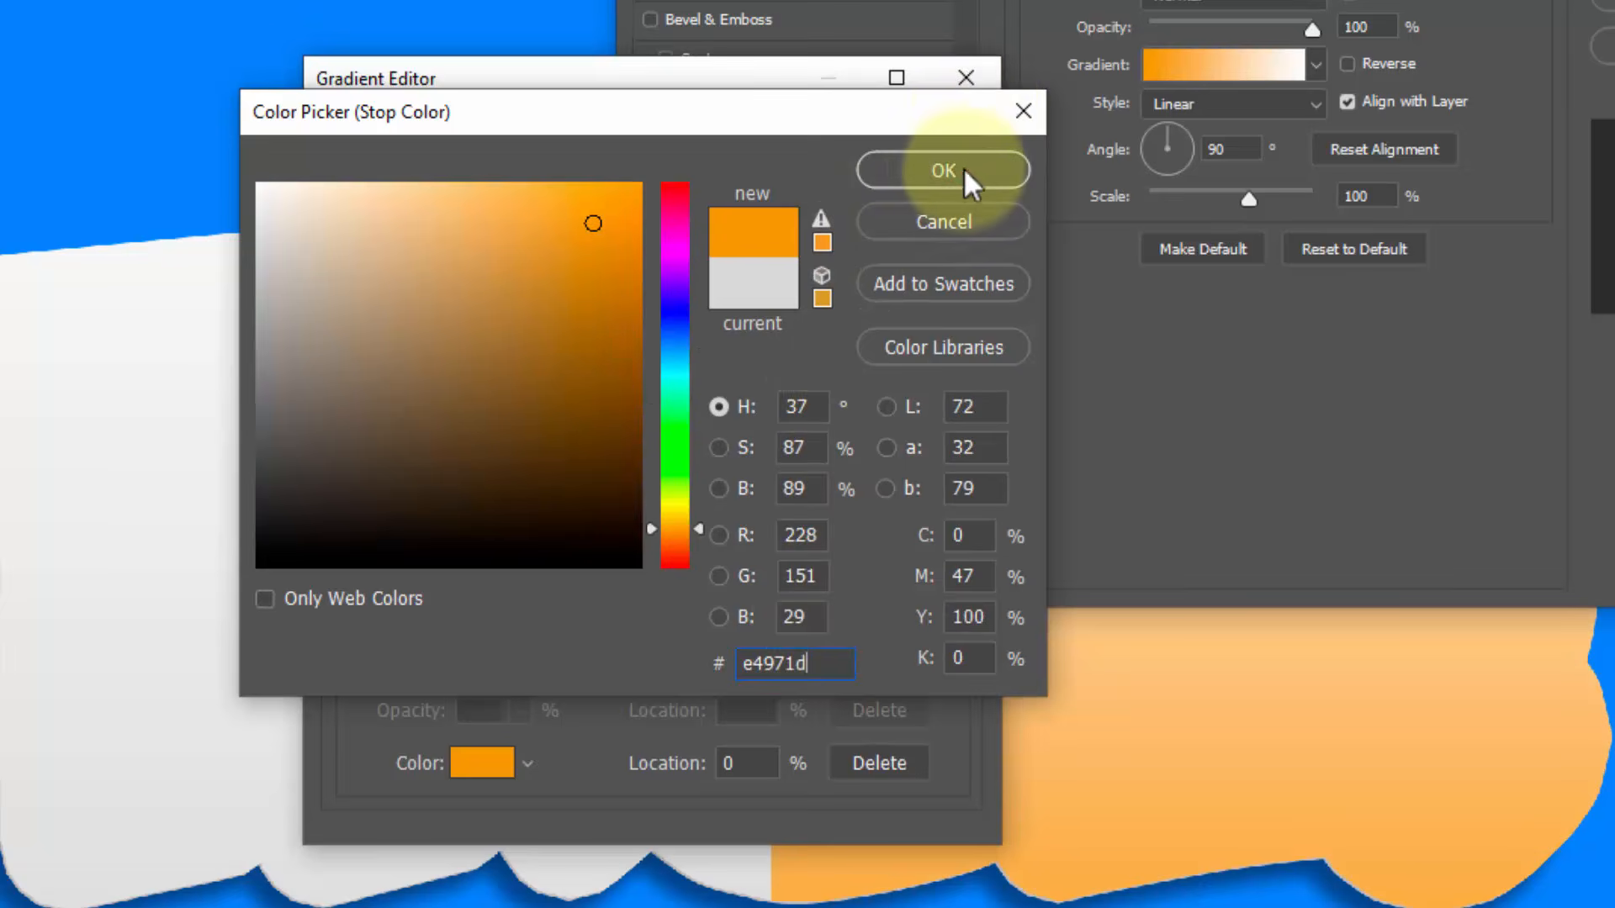
pyautogui.click(964, 170)
# Set the ending color stop of the overlay gradient to dark orange #ad4804 and accept the gradient
pyautogui.click(952, 639)
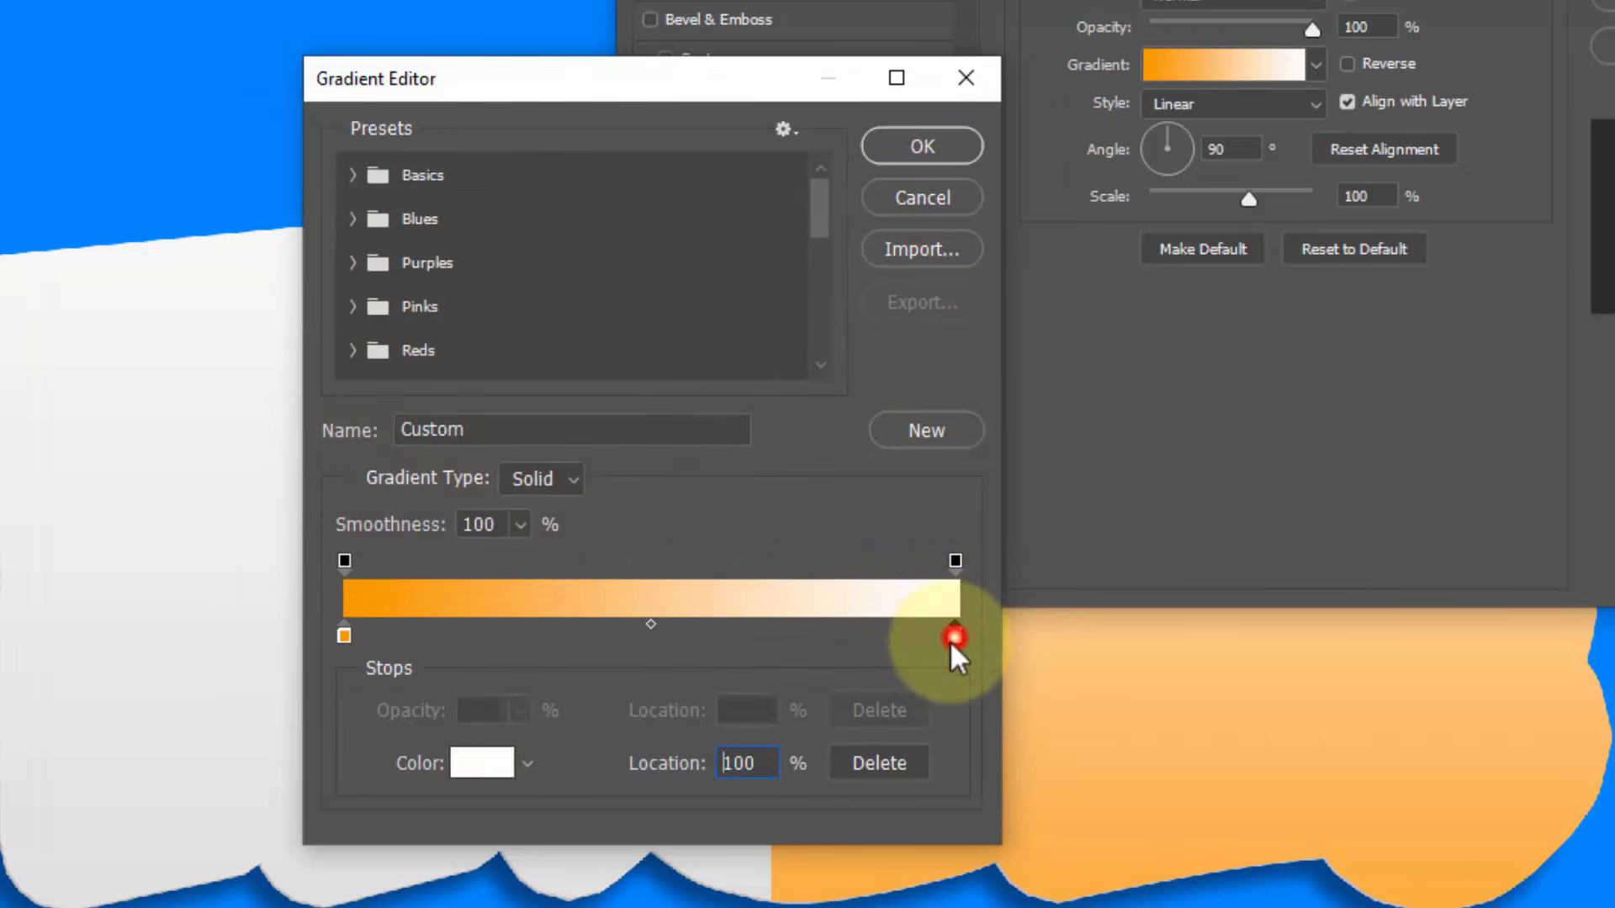
pyautogui.click(478, 761)
pyautogui.click(784, 663)
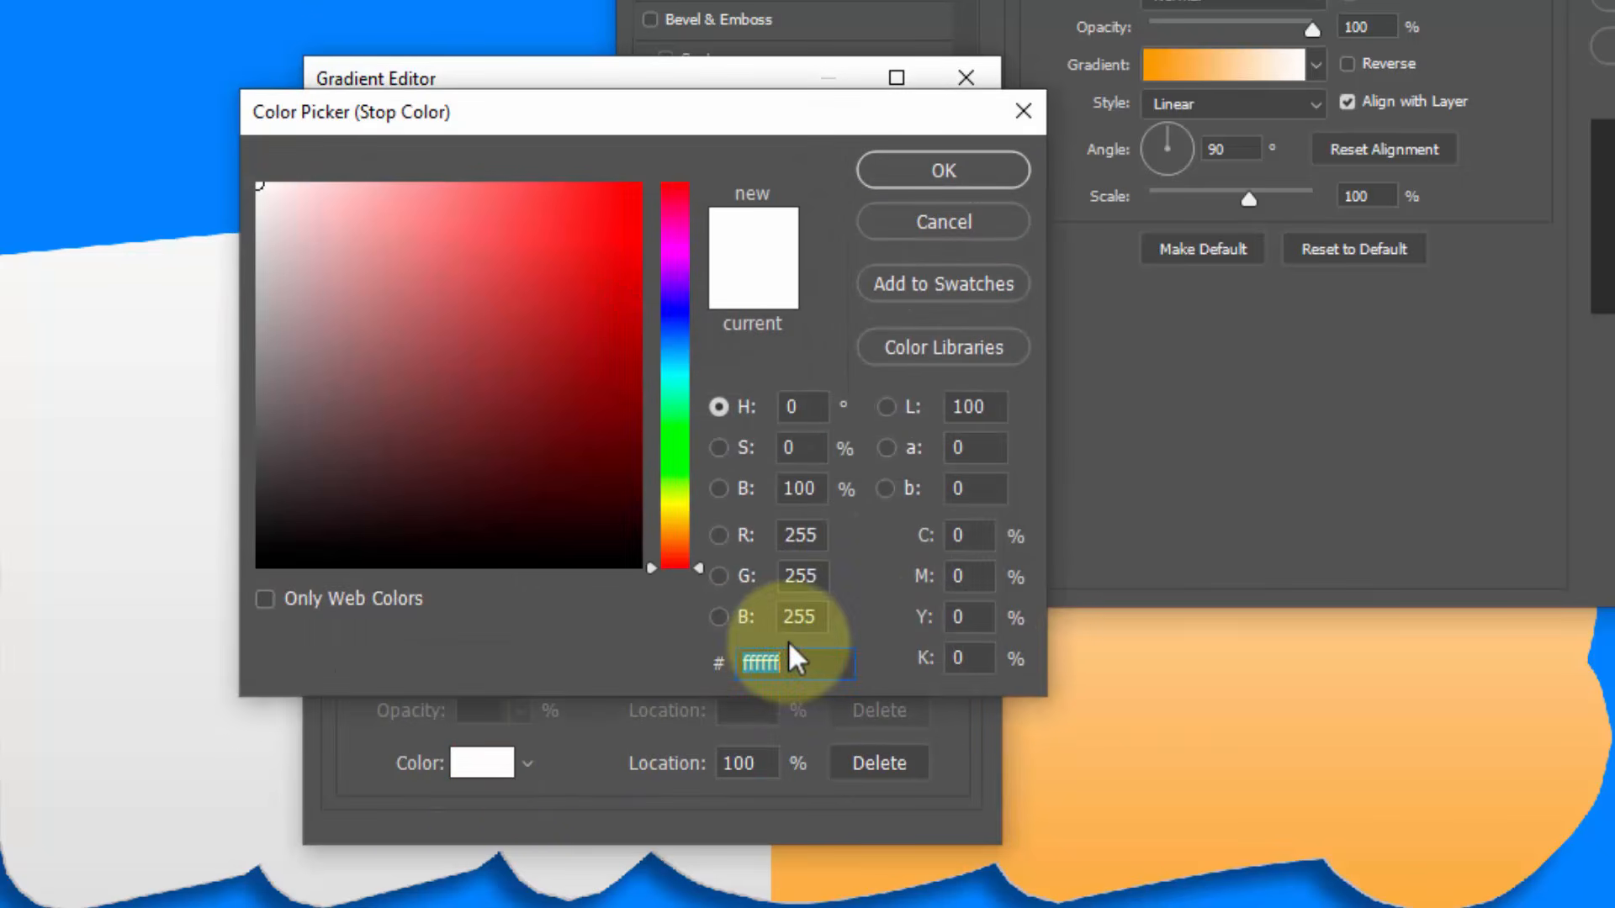
pyautogui.write('ad4804')
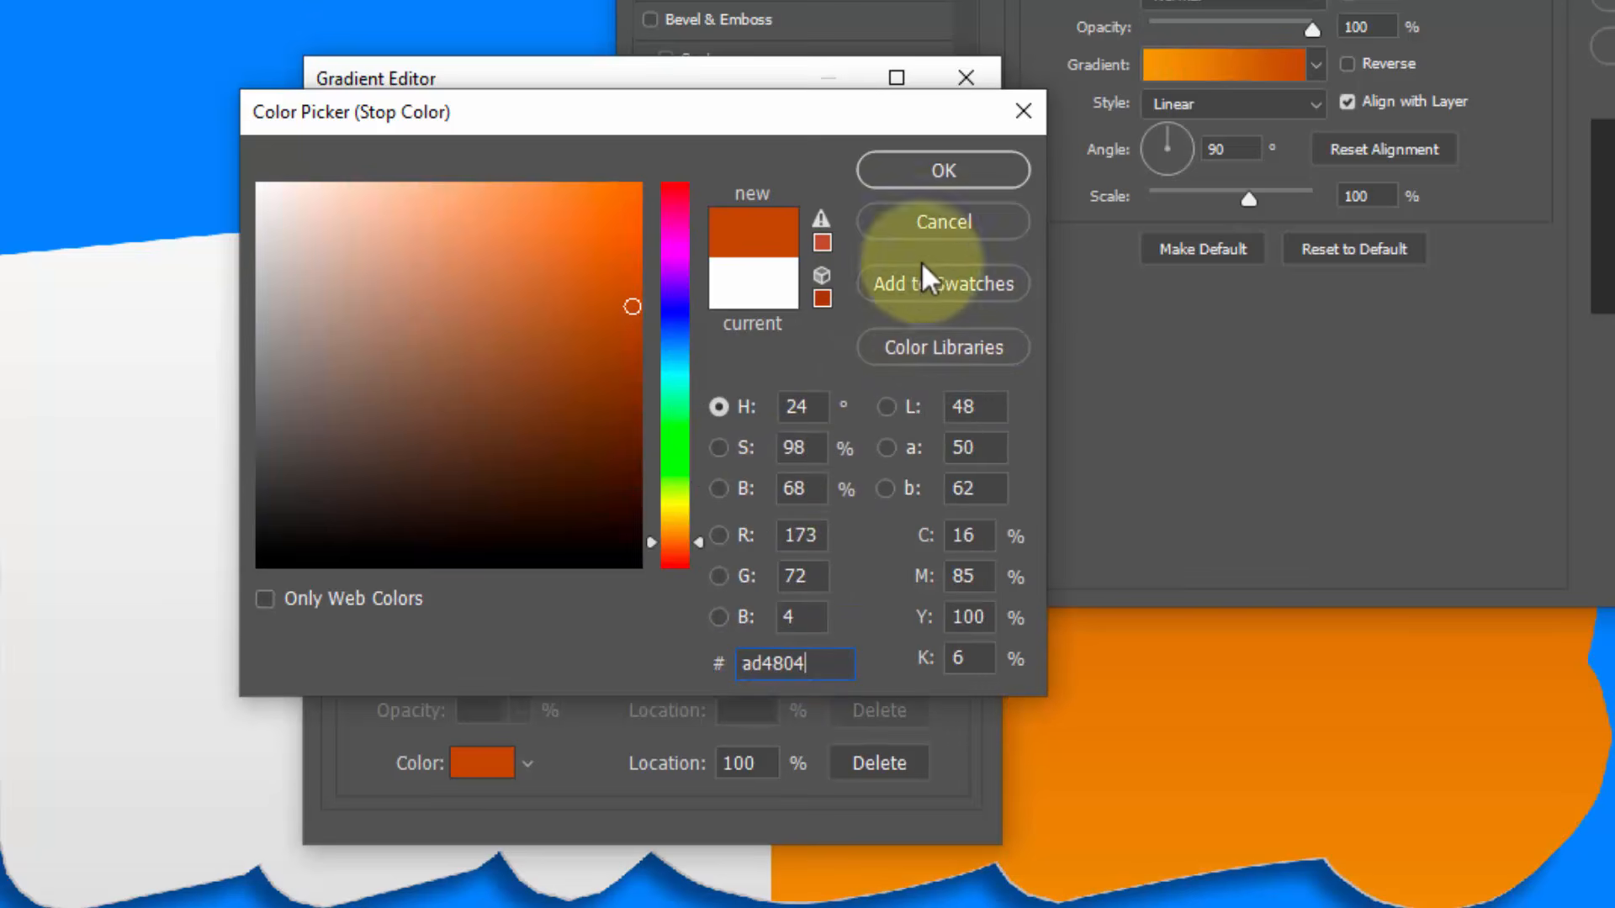
pyautogui.click(942, 173)
pyautogui.click(917, 170)
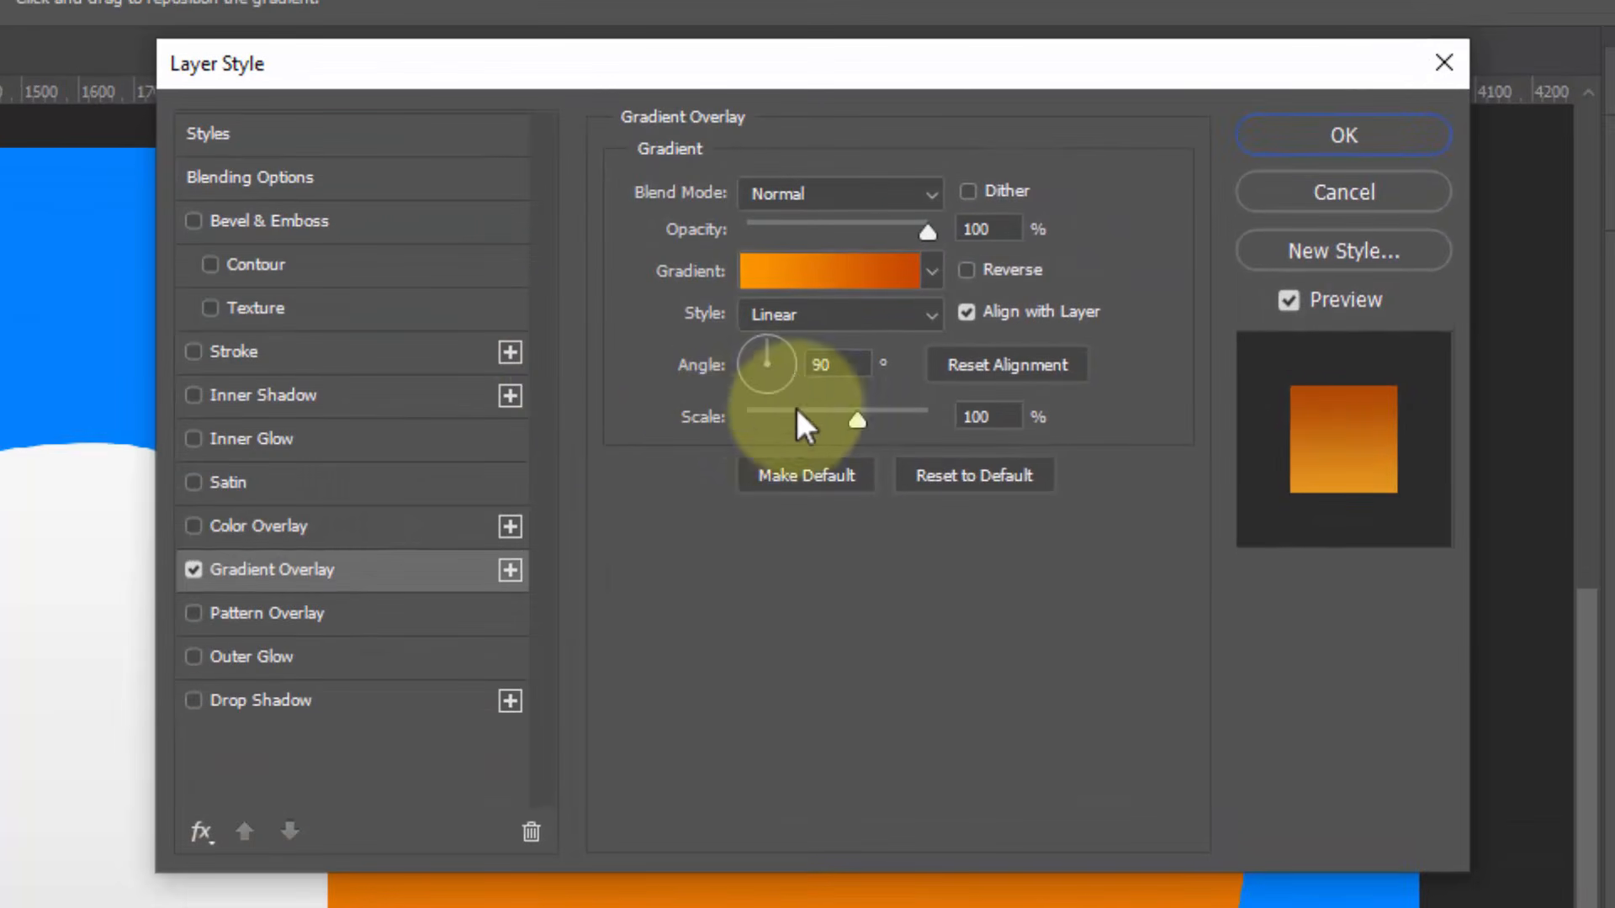
# Set Group 3's Gradient Overlay angle to -90°, apply the style, and make the Stroke copy 25 group visible
pyautogui.click(811, 364)
pyautogui.write('-')
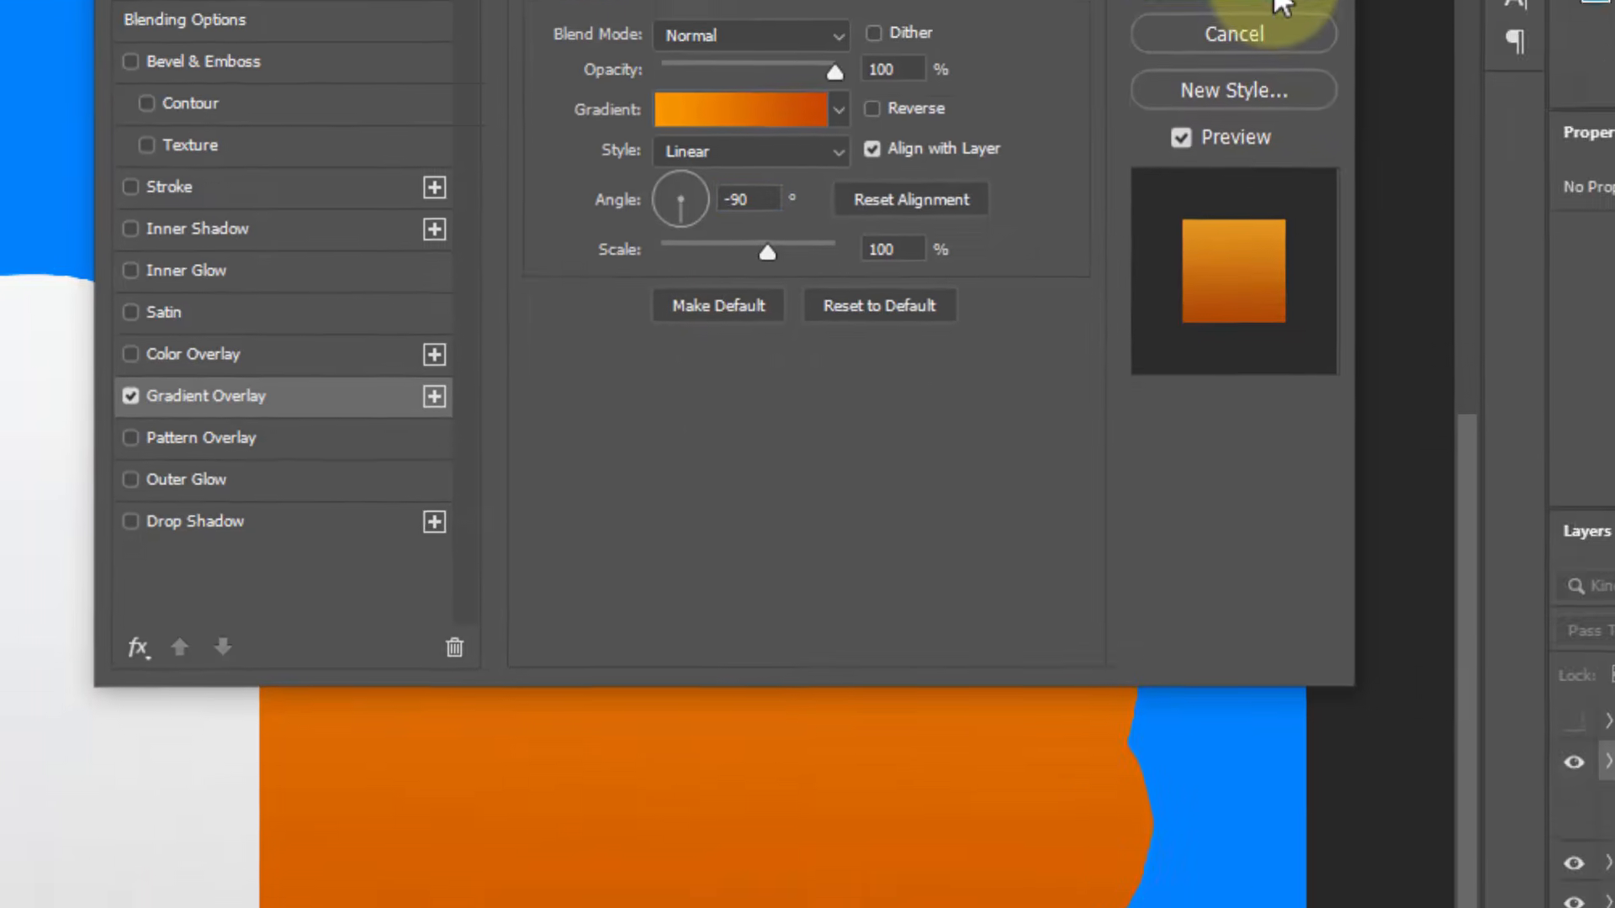
pyautogui.click(1344, 135)
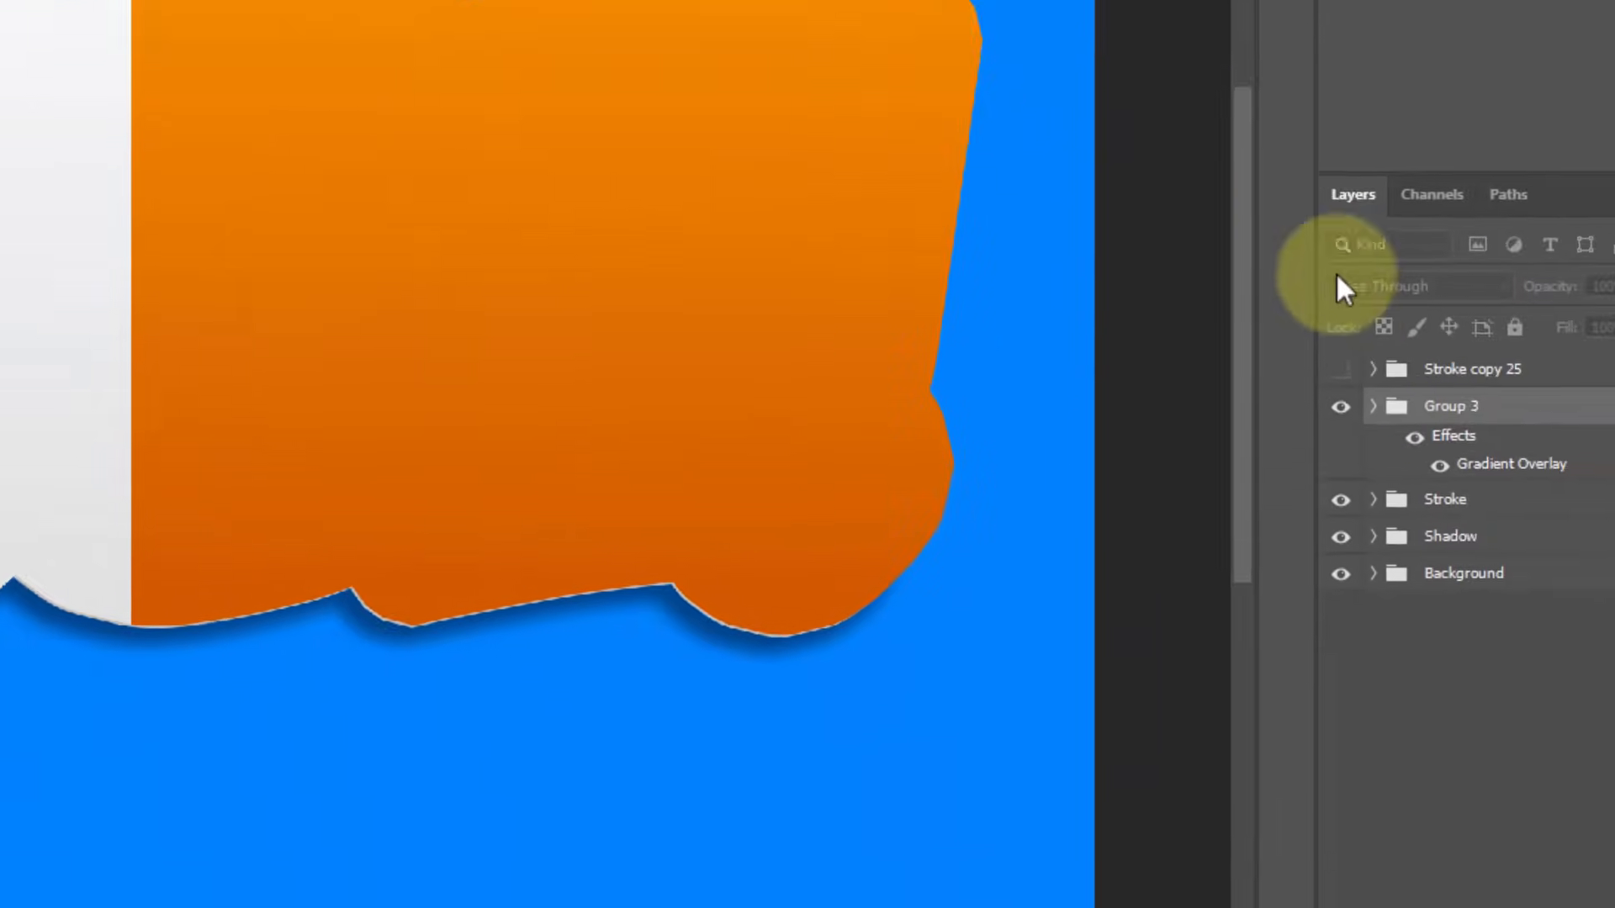
pyautogui.click(1581, 242)
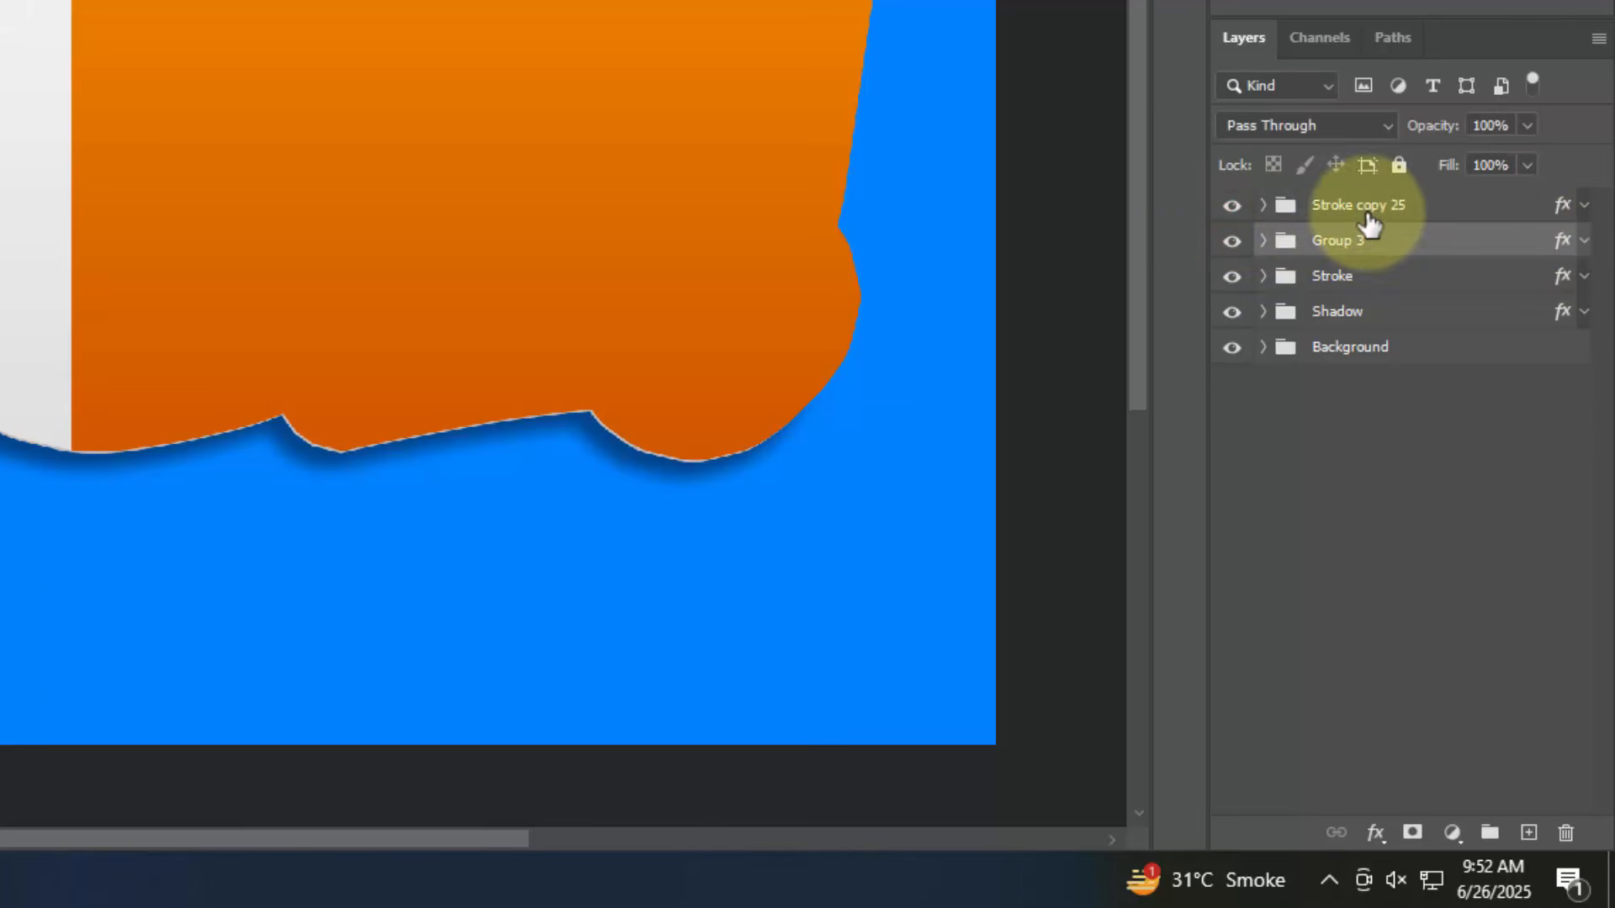
# Review the Stroke effect settings of the Stroke copy 25 group
pyautogui.click(1421, 211)
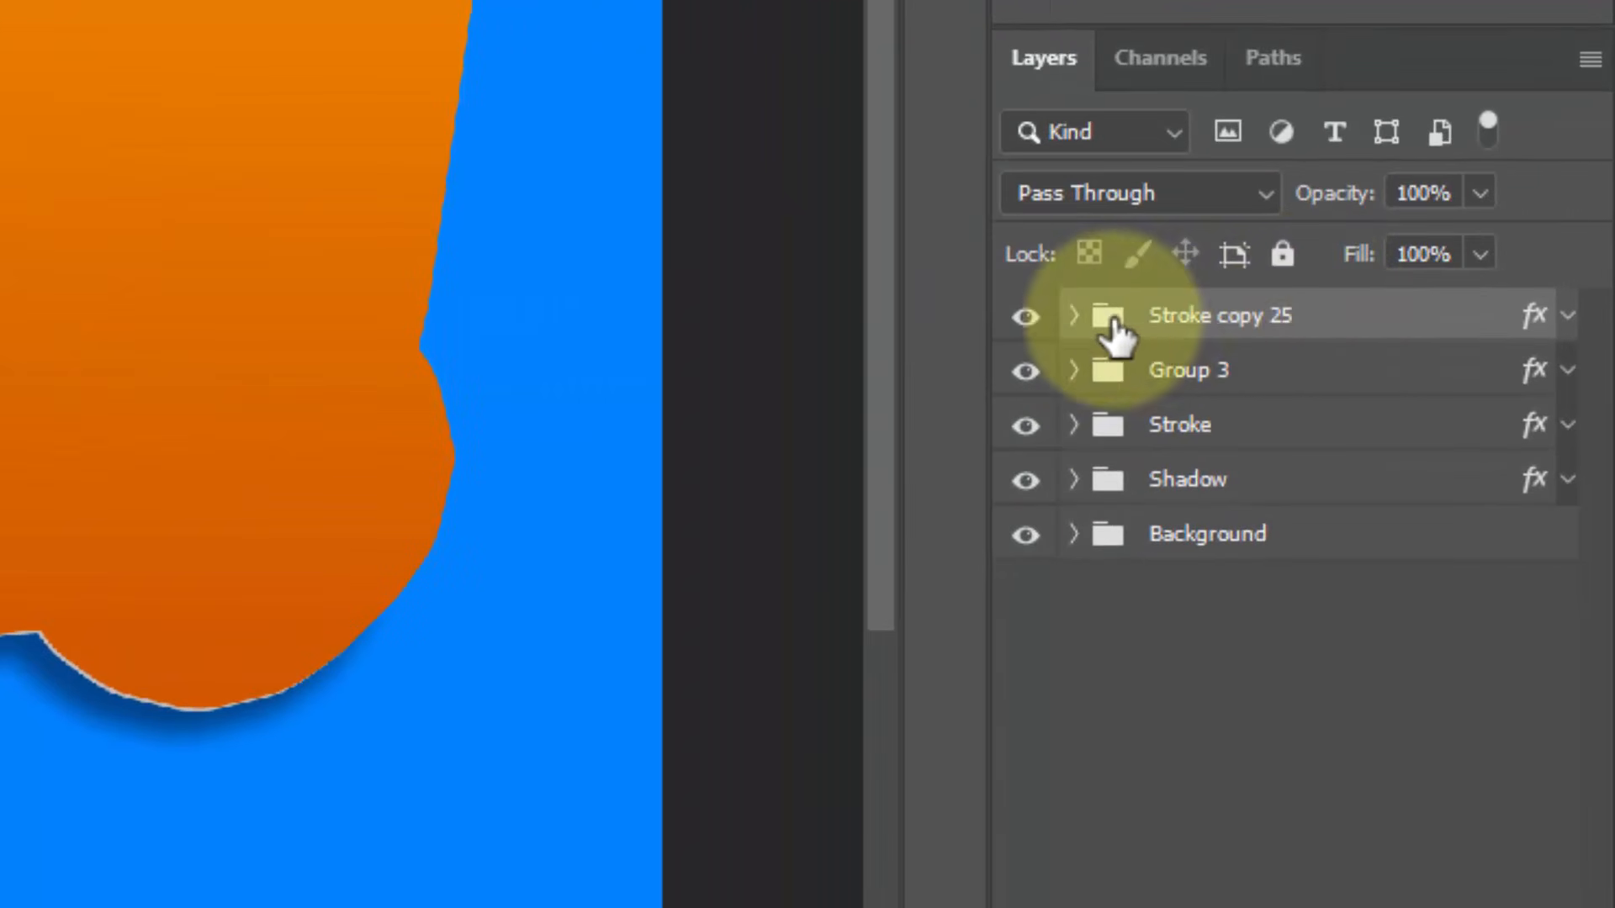
pyautogui.doubleClick(1343, 333)
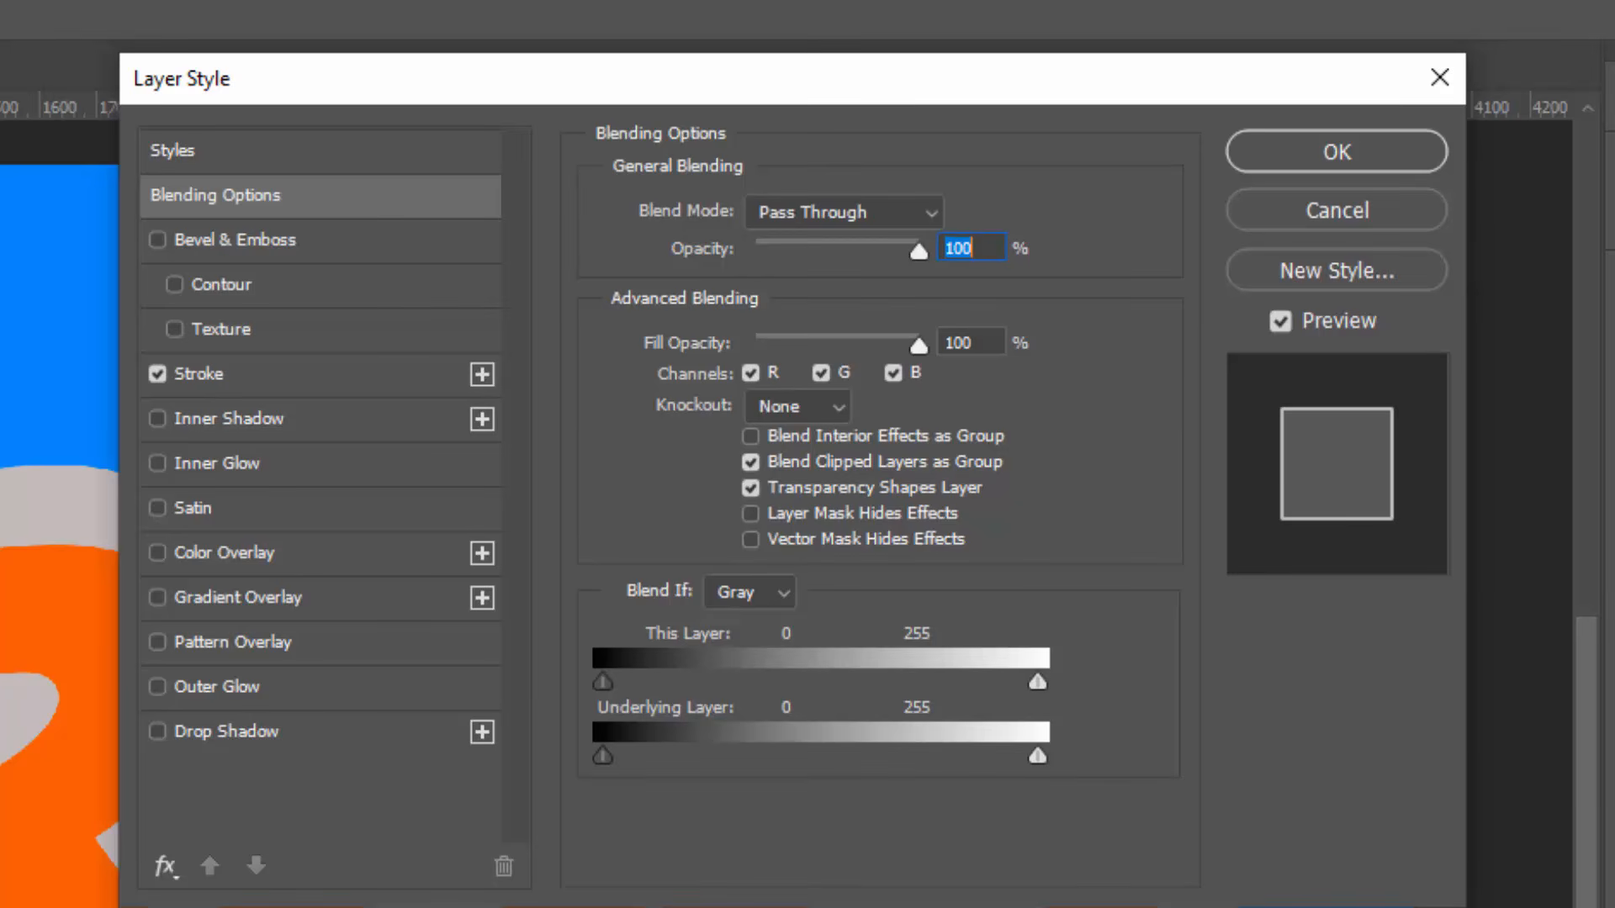
pyautogui.click(353, 385)
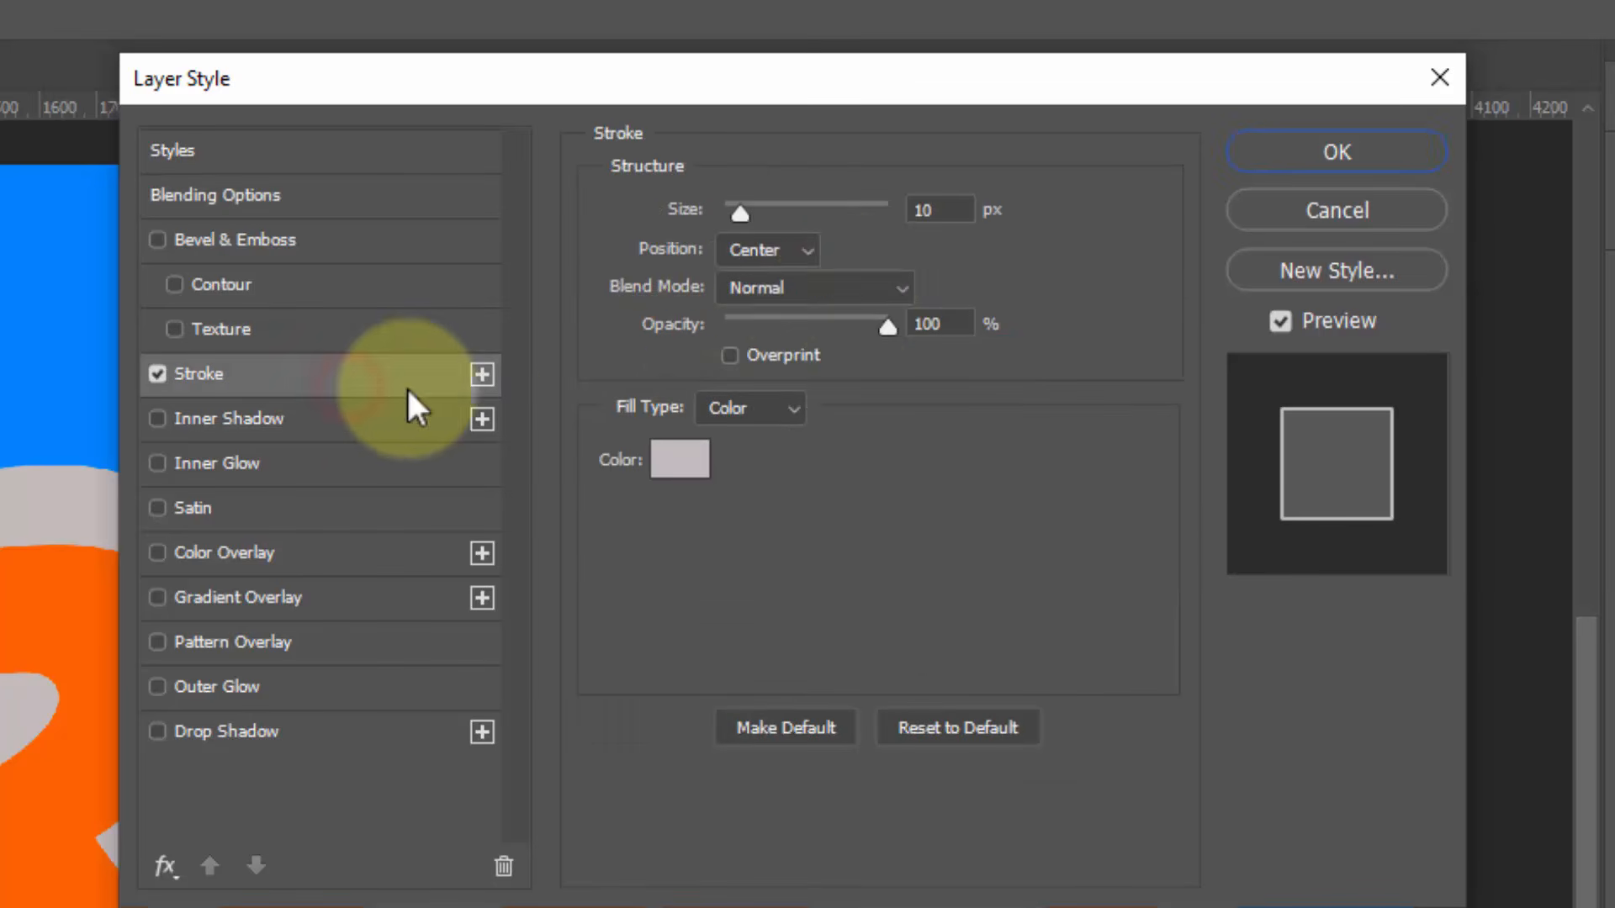
pyautogui.click(1337, 153)
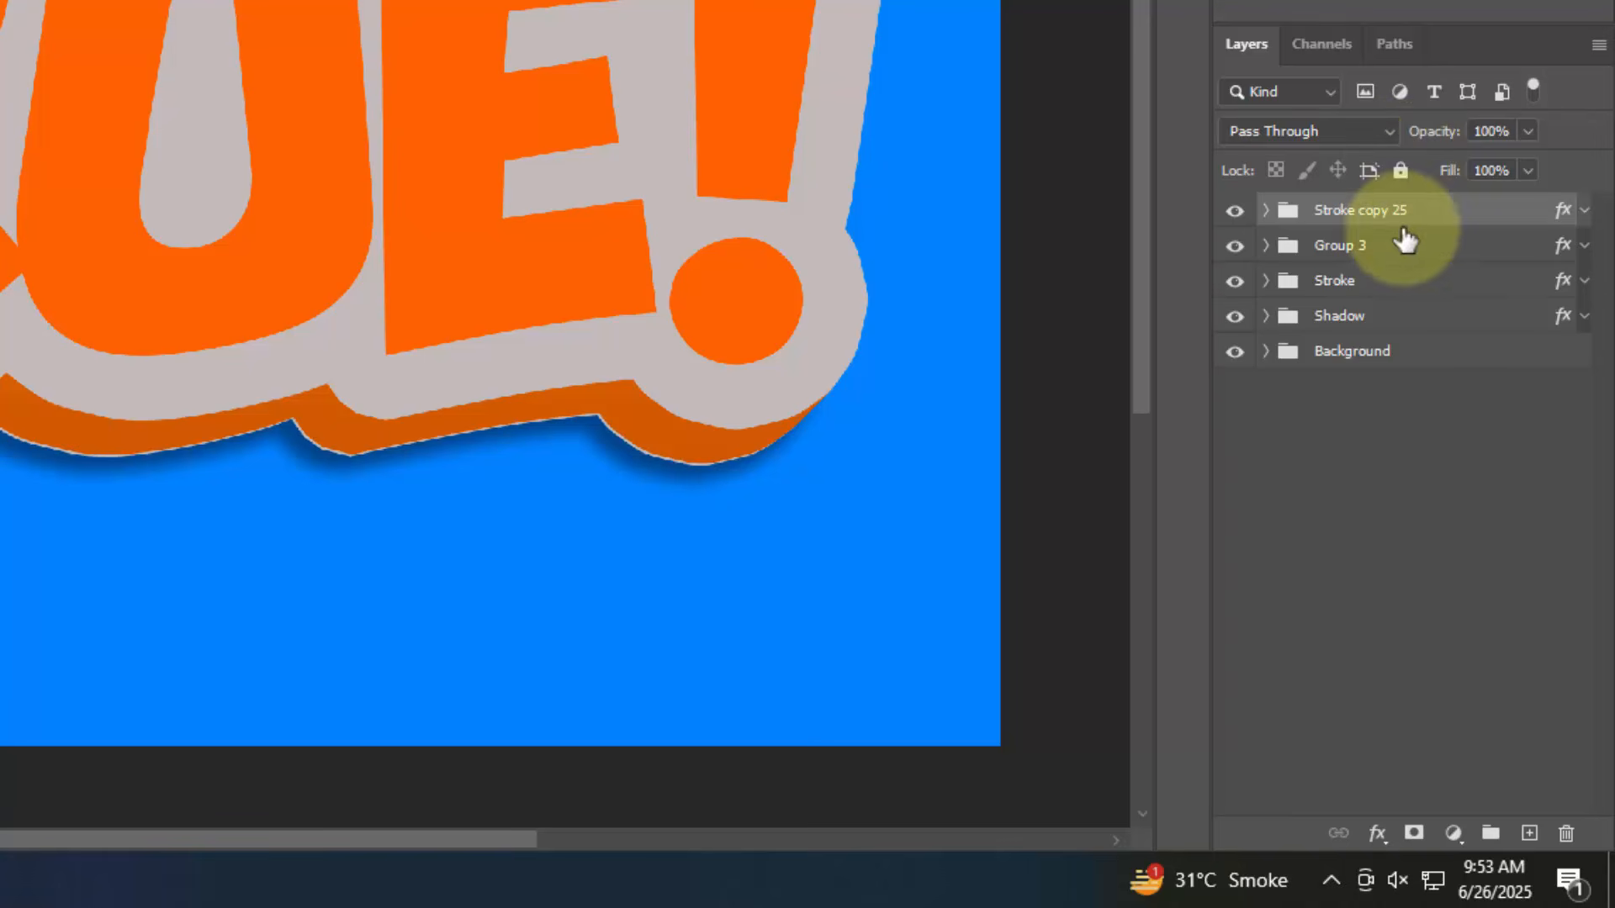
pyautogui.keyDown('shift'); pyautogui.click(1406, 243); pyautogui.keyUp('shift')
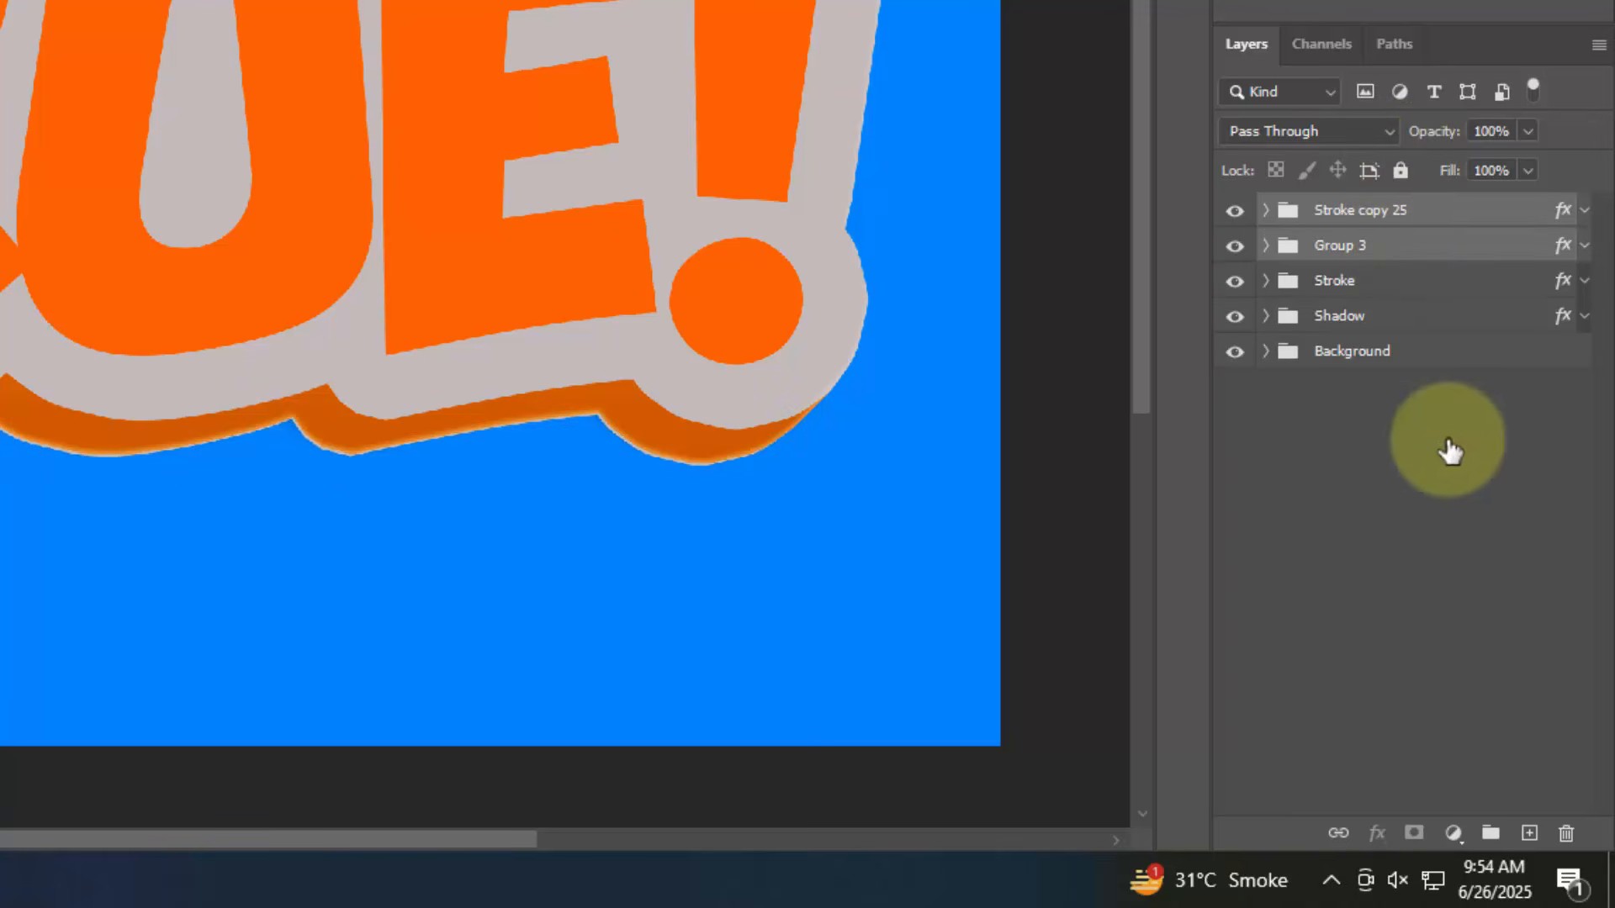
pyautogui.click(1447, 439)
pyautogui.click(1439, 248)
# Add an Inner Shadow with Screen blend mode to the Stroke copy 25 group
pyautogui.click(1505, 213)
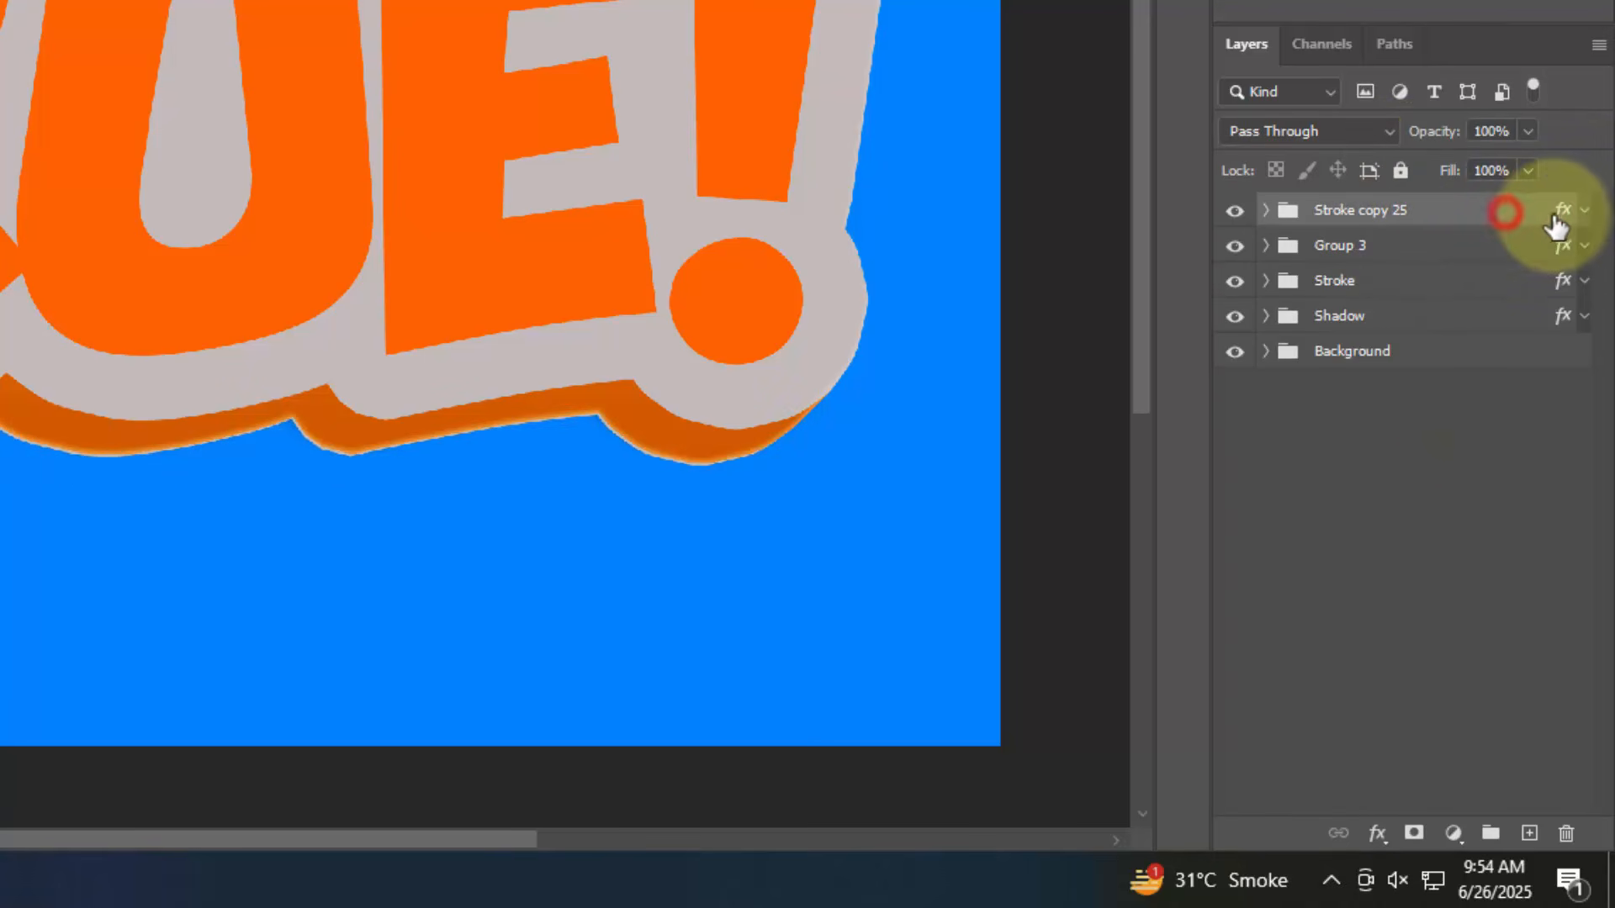
pyautogui.doubleClick(1557, 217)
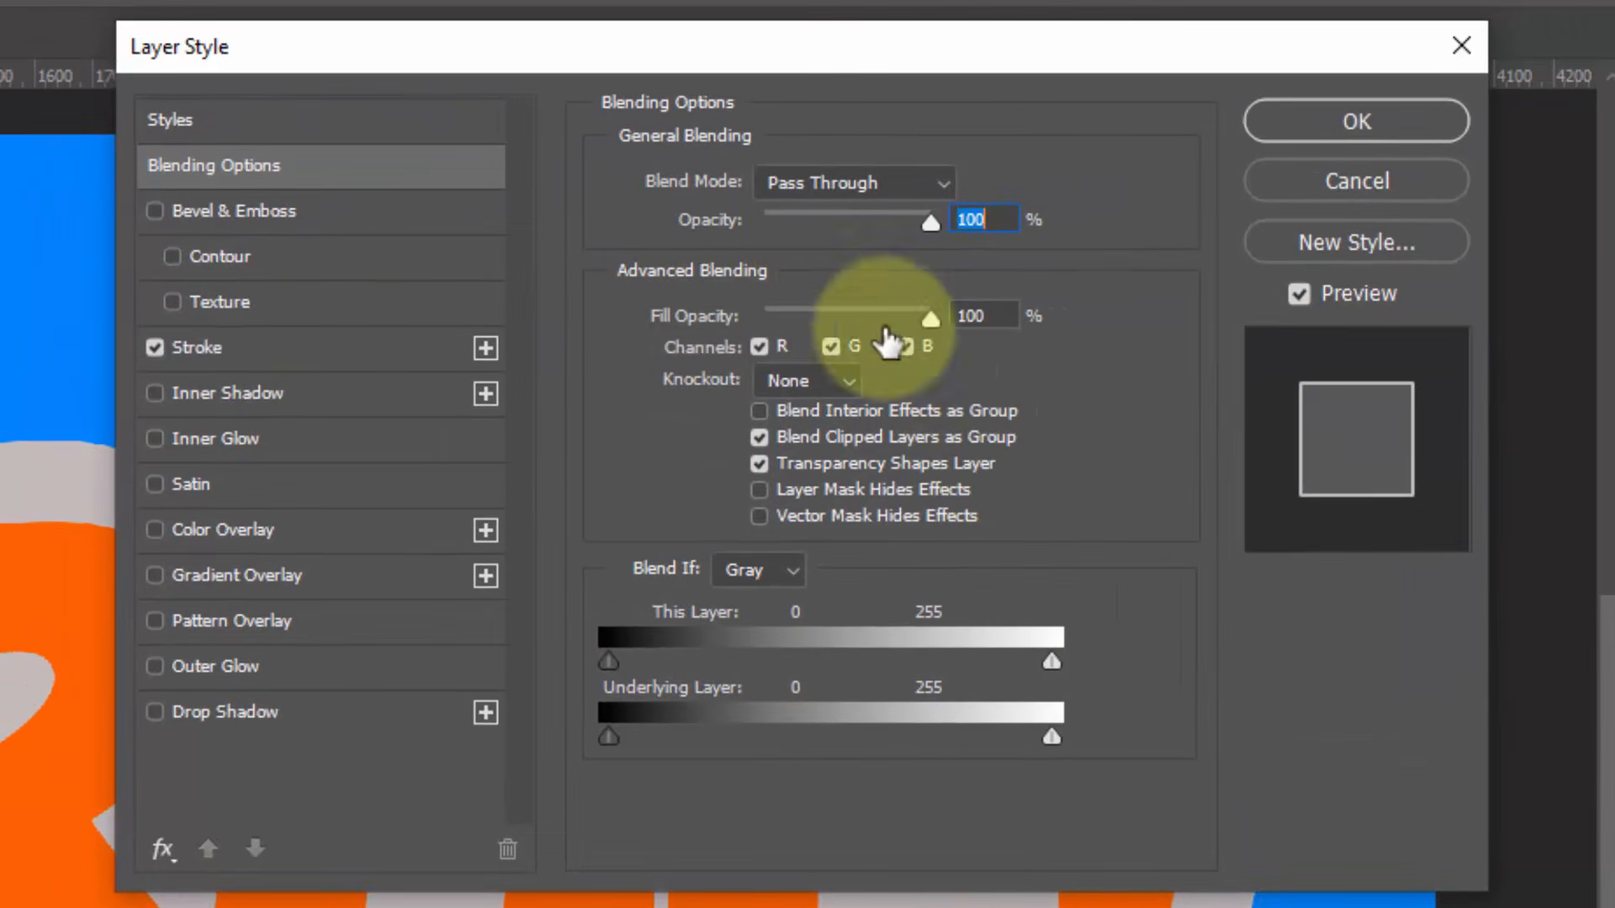
pyautogui.click(289, 348)
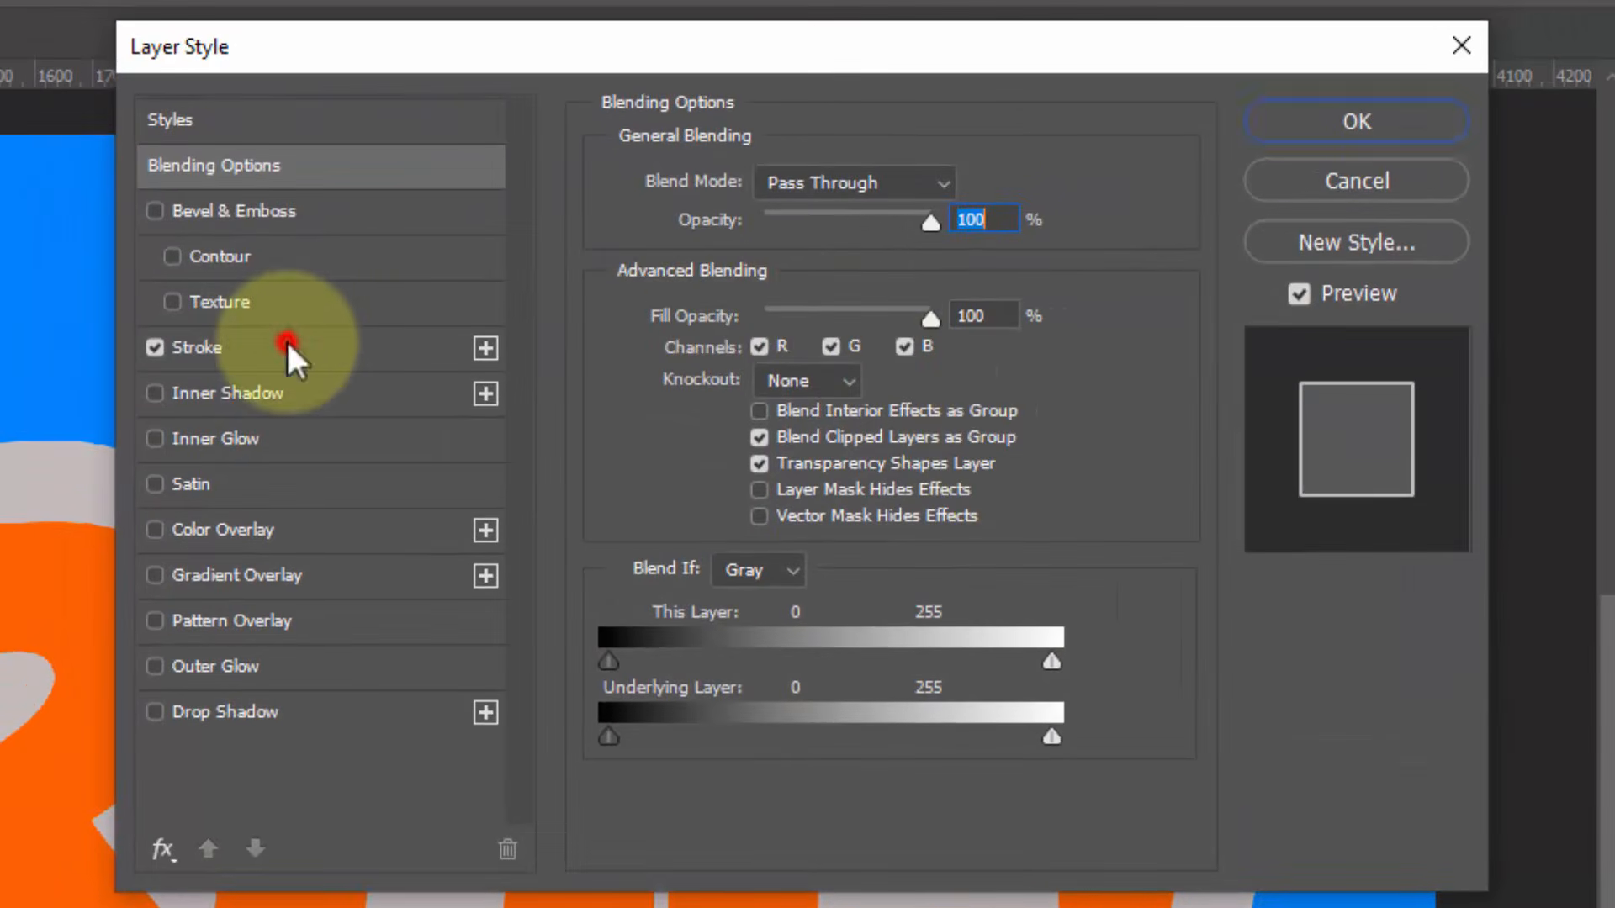
pyautogui.click(960, 296)
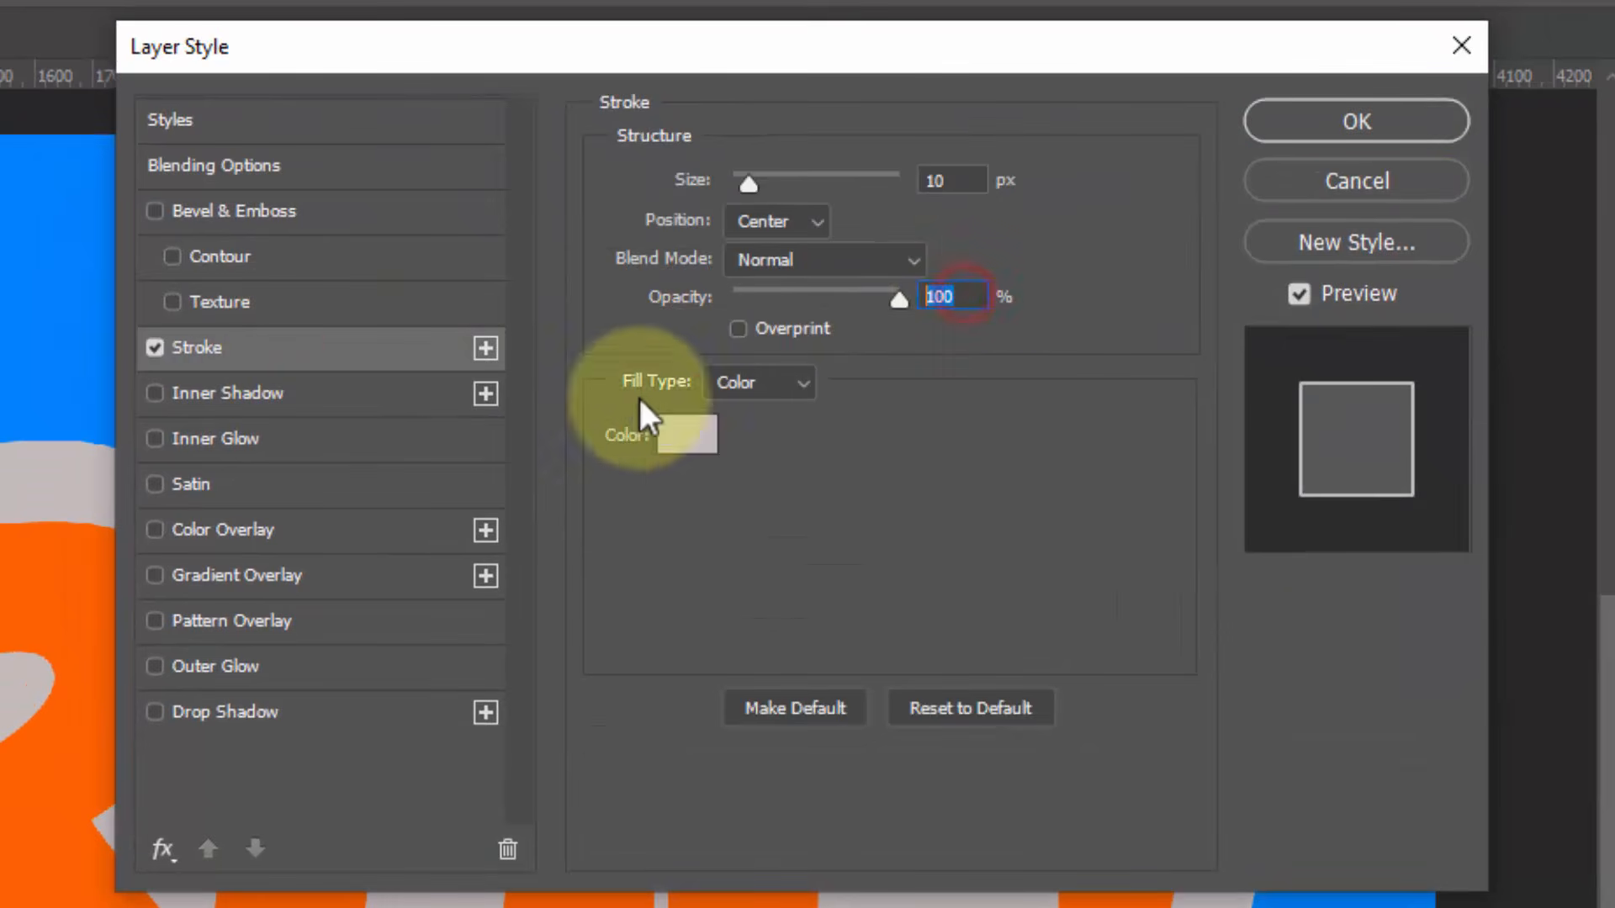
pyautogui.click(276, 399)
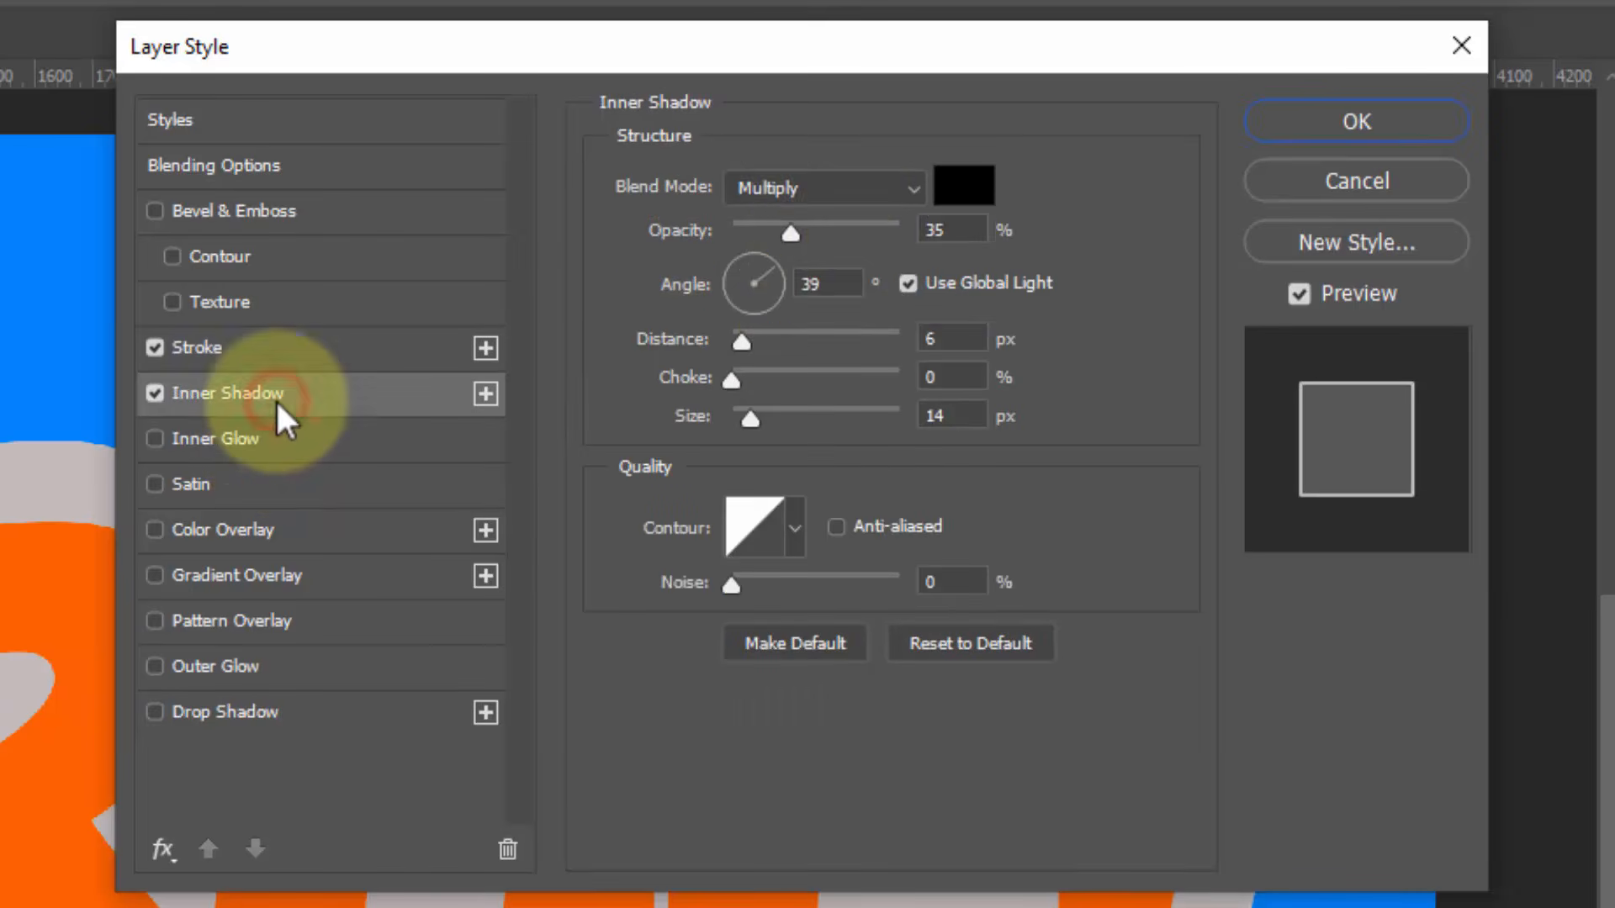
pyautogui.click(819, 183)
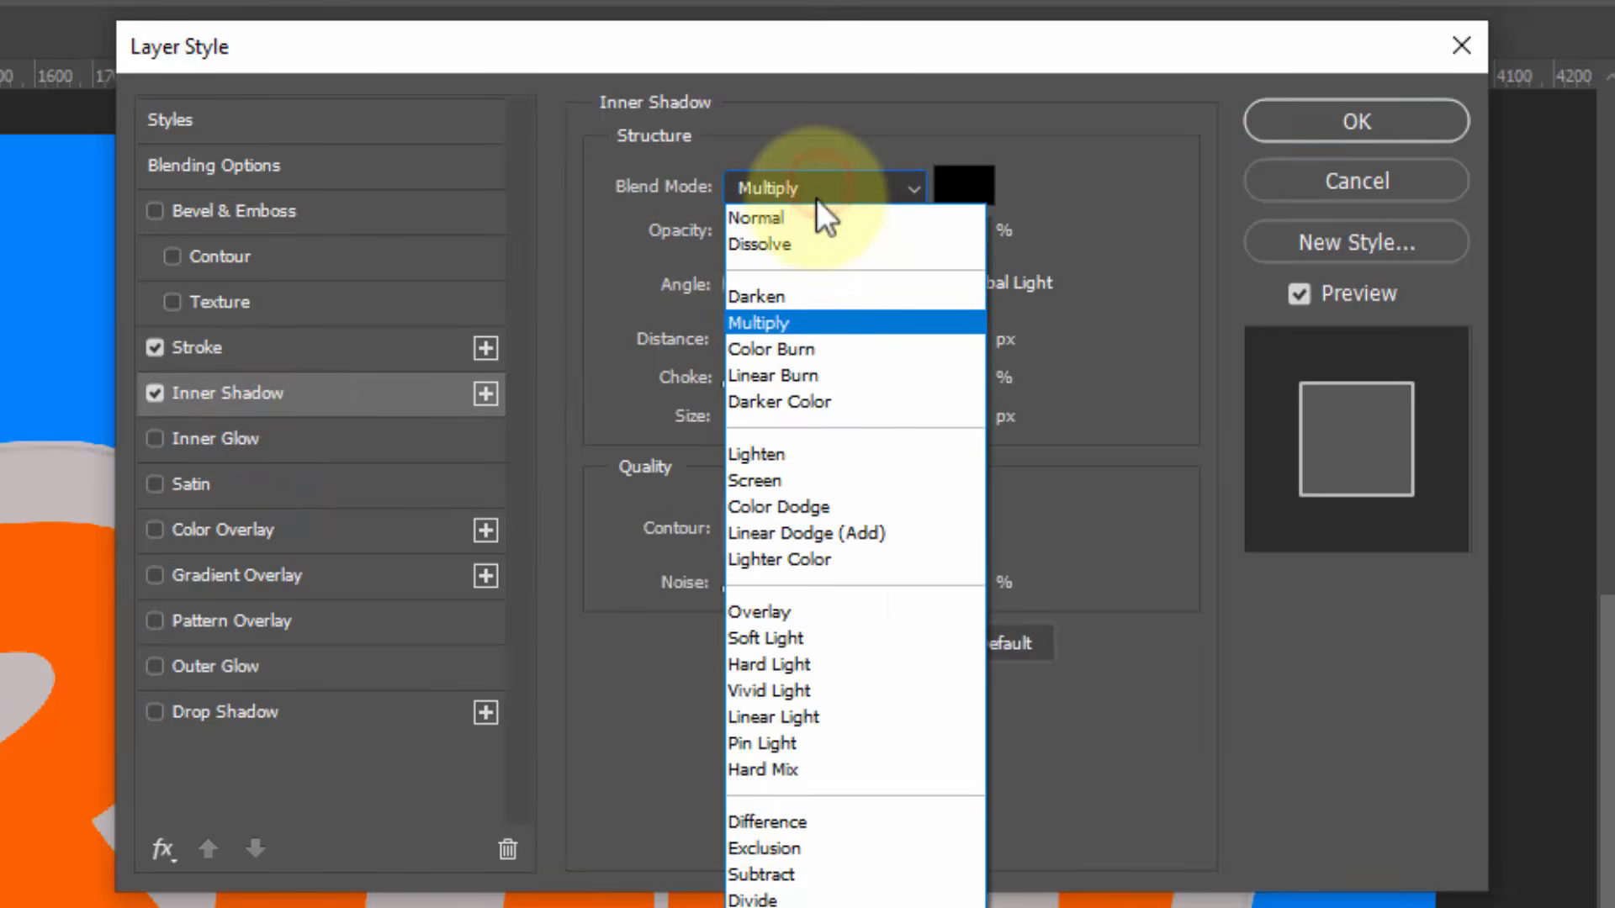
pyautogui.click(778, 481)
# Set the Inner Shadow color to pale yellow #fff7a2 and its opacity to 48%
pyautogui.click(946, 198)
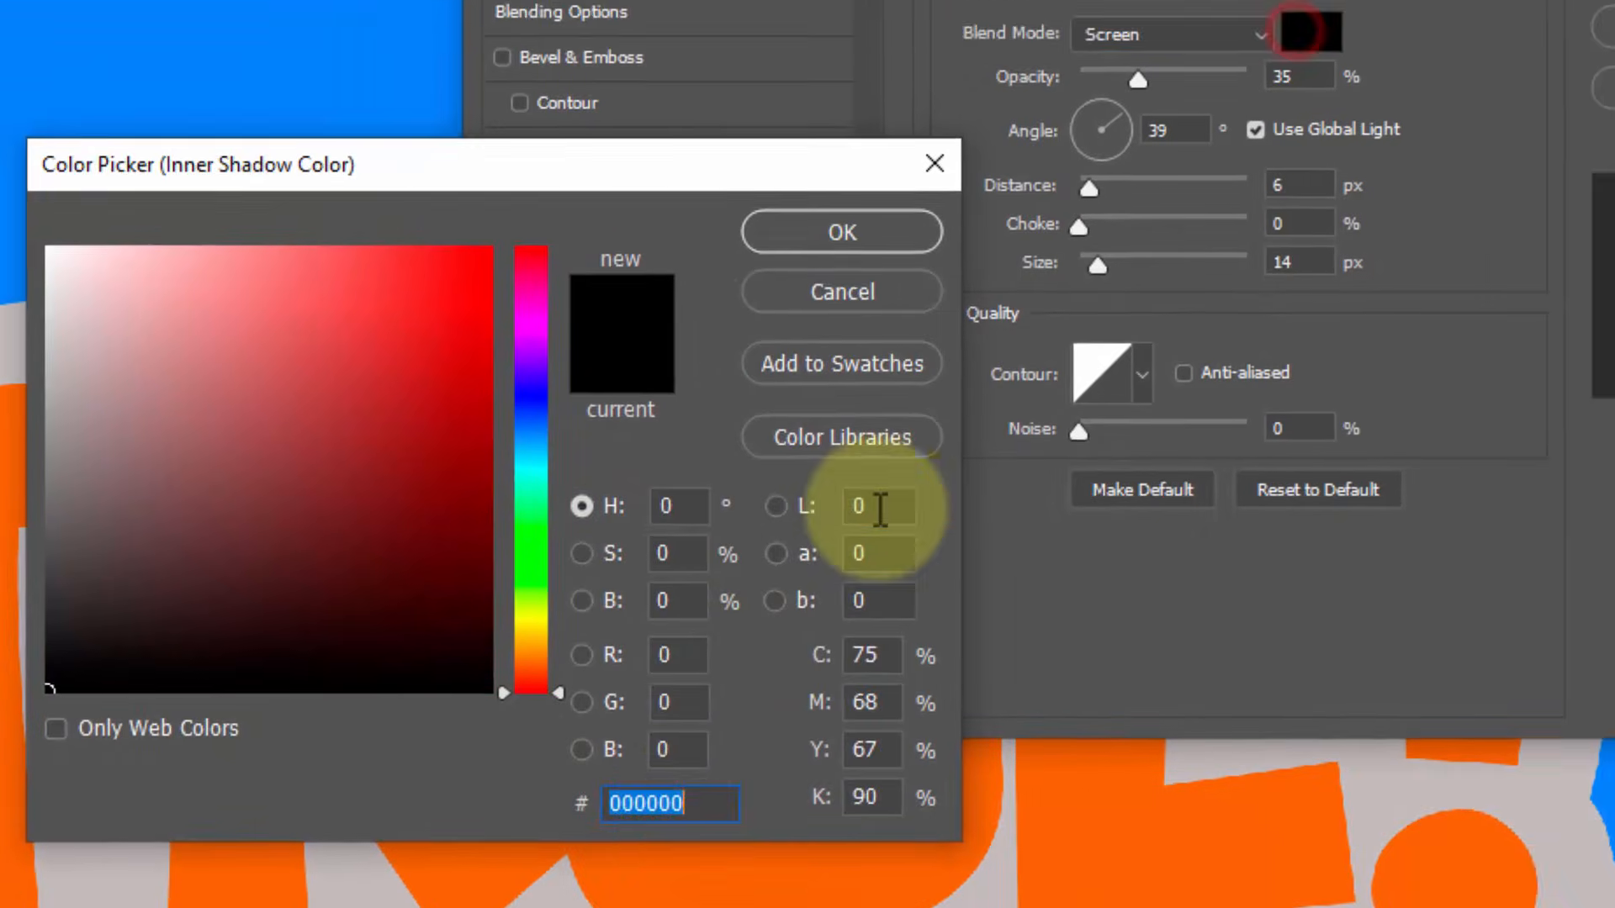
pyautogui.click(782, 765)
pyautogui.write('fff')
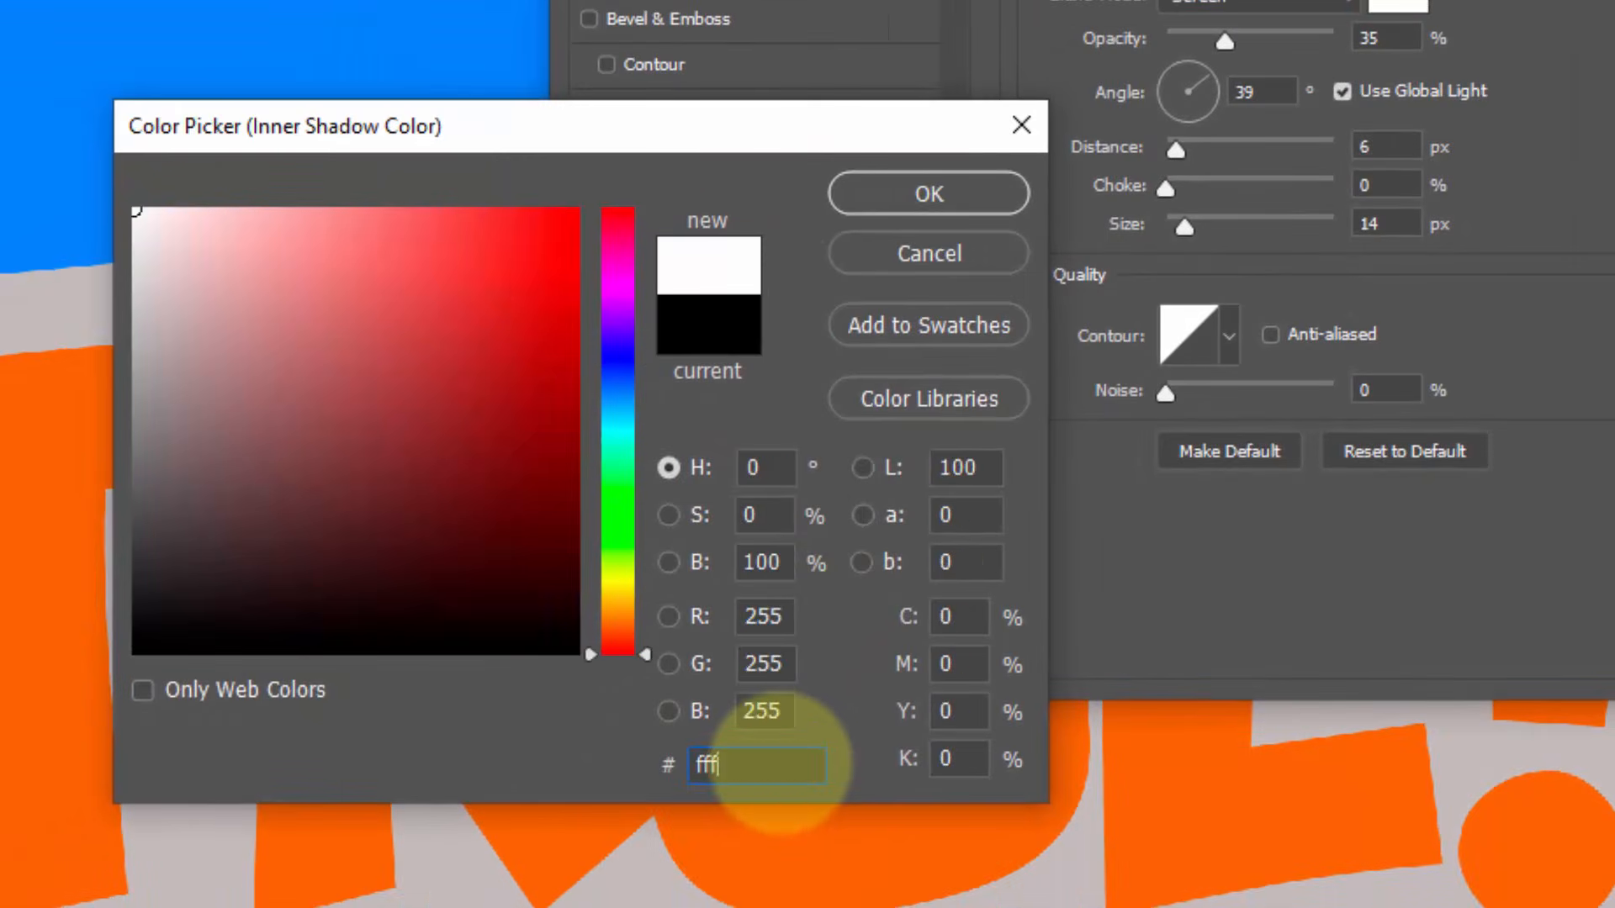
pyautogui.write('7a2')
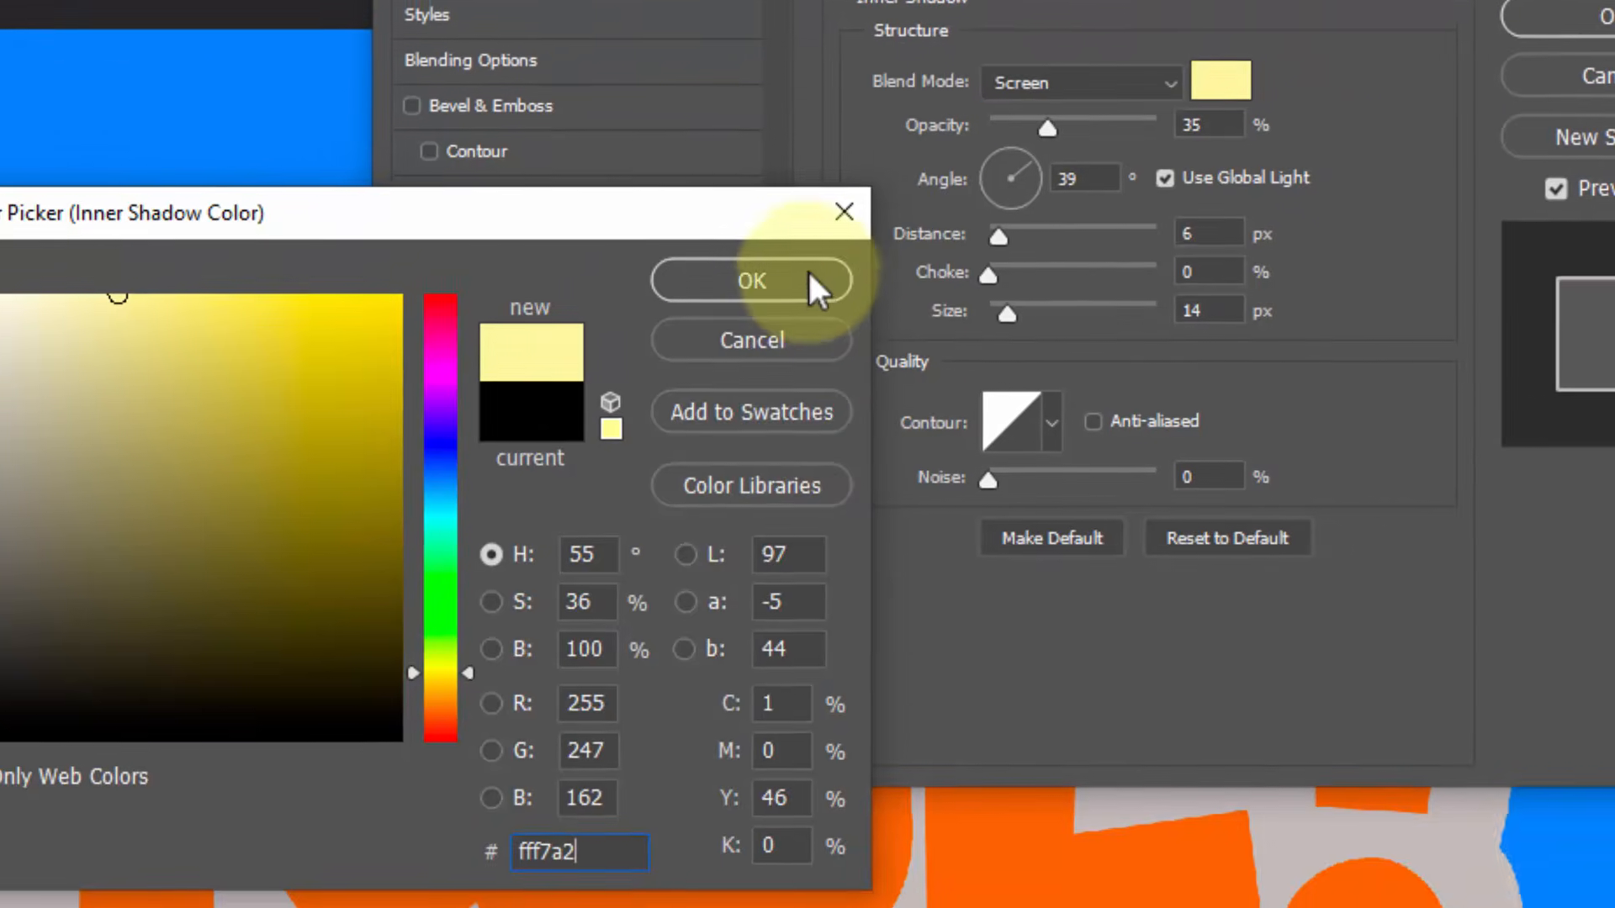
pyautogui.click(929, 193)
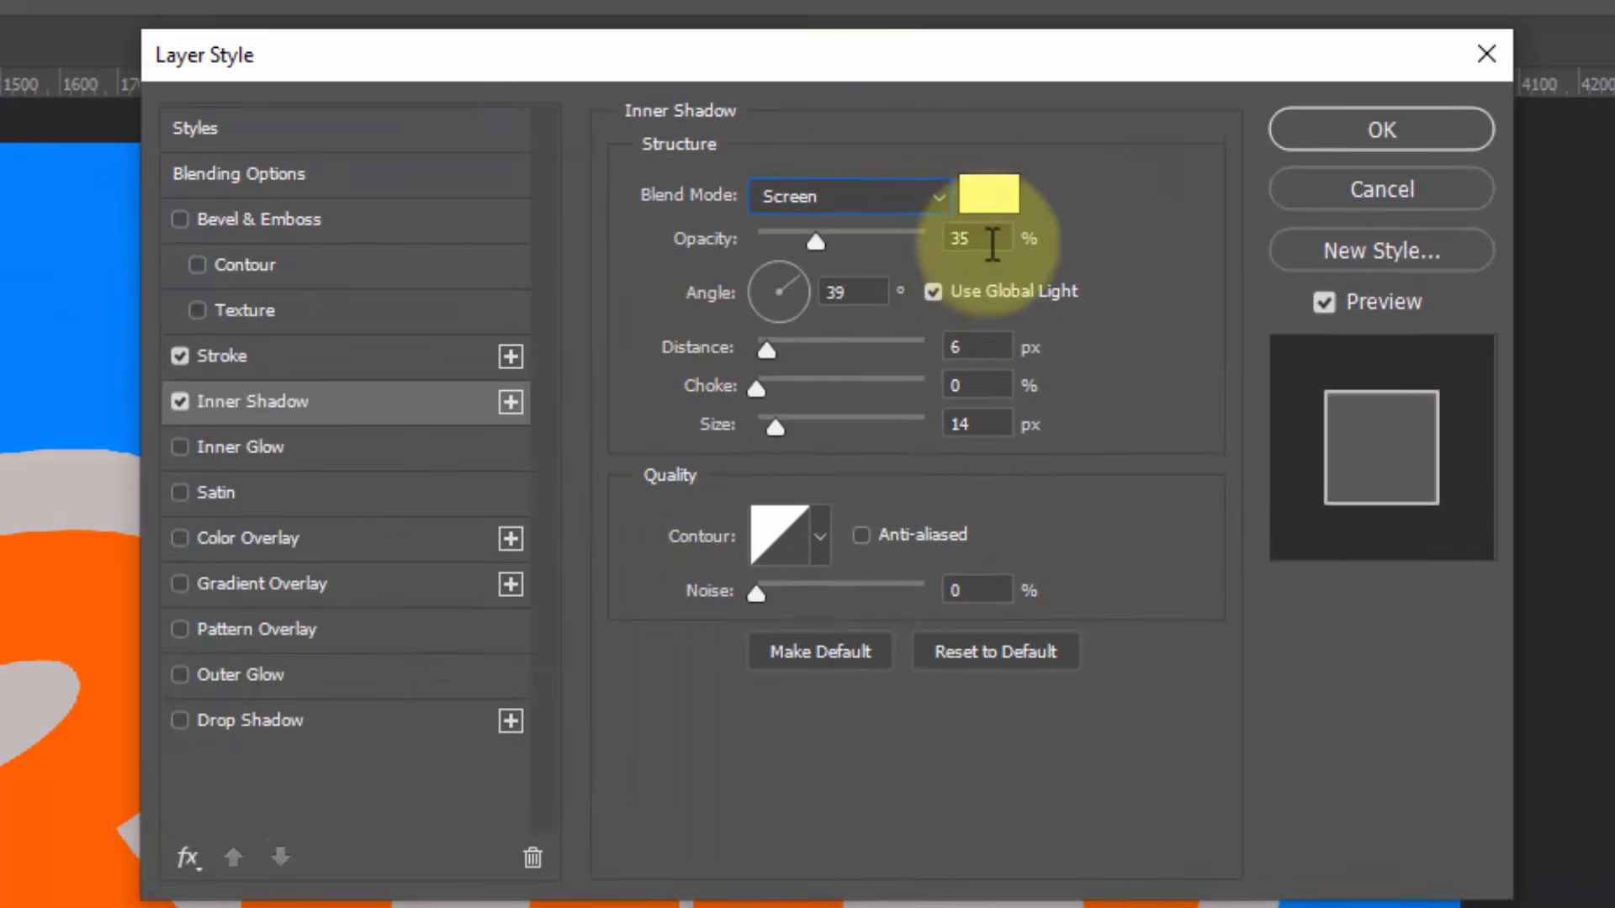
pyautogui.doubleClick(993, 244)
pyautogui.write('48')
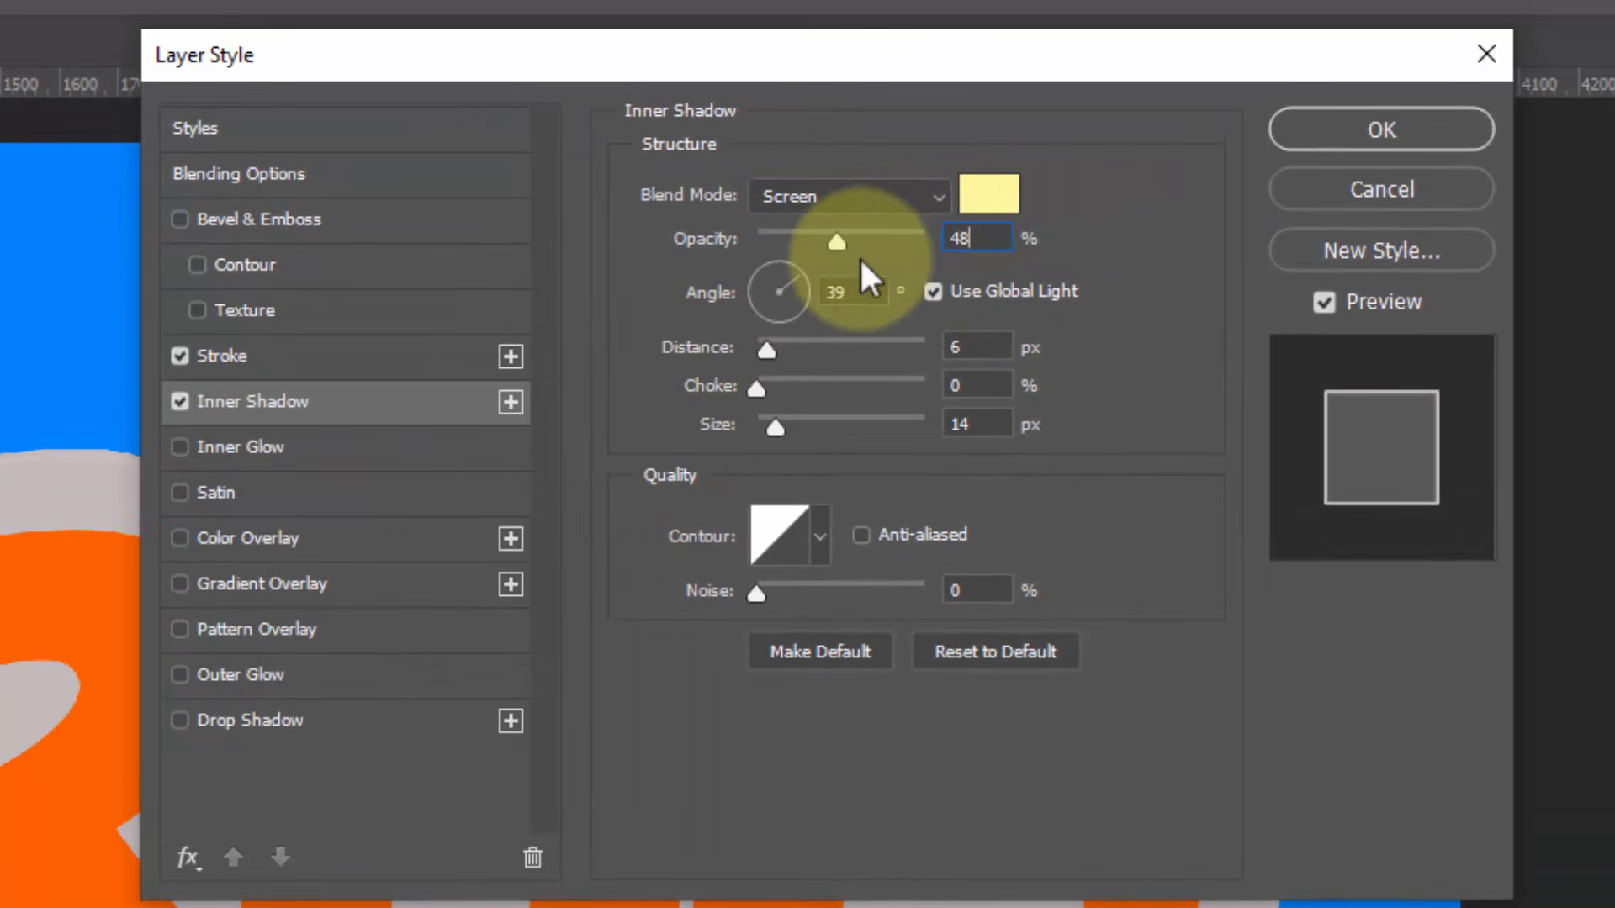
# Set the Inner Shadow to a -87° angle, 7 px distance, 10% choke and 8 px size
pyautogui.doubleClick(871, 292)
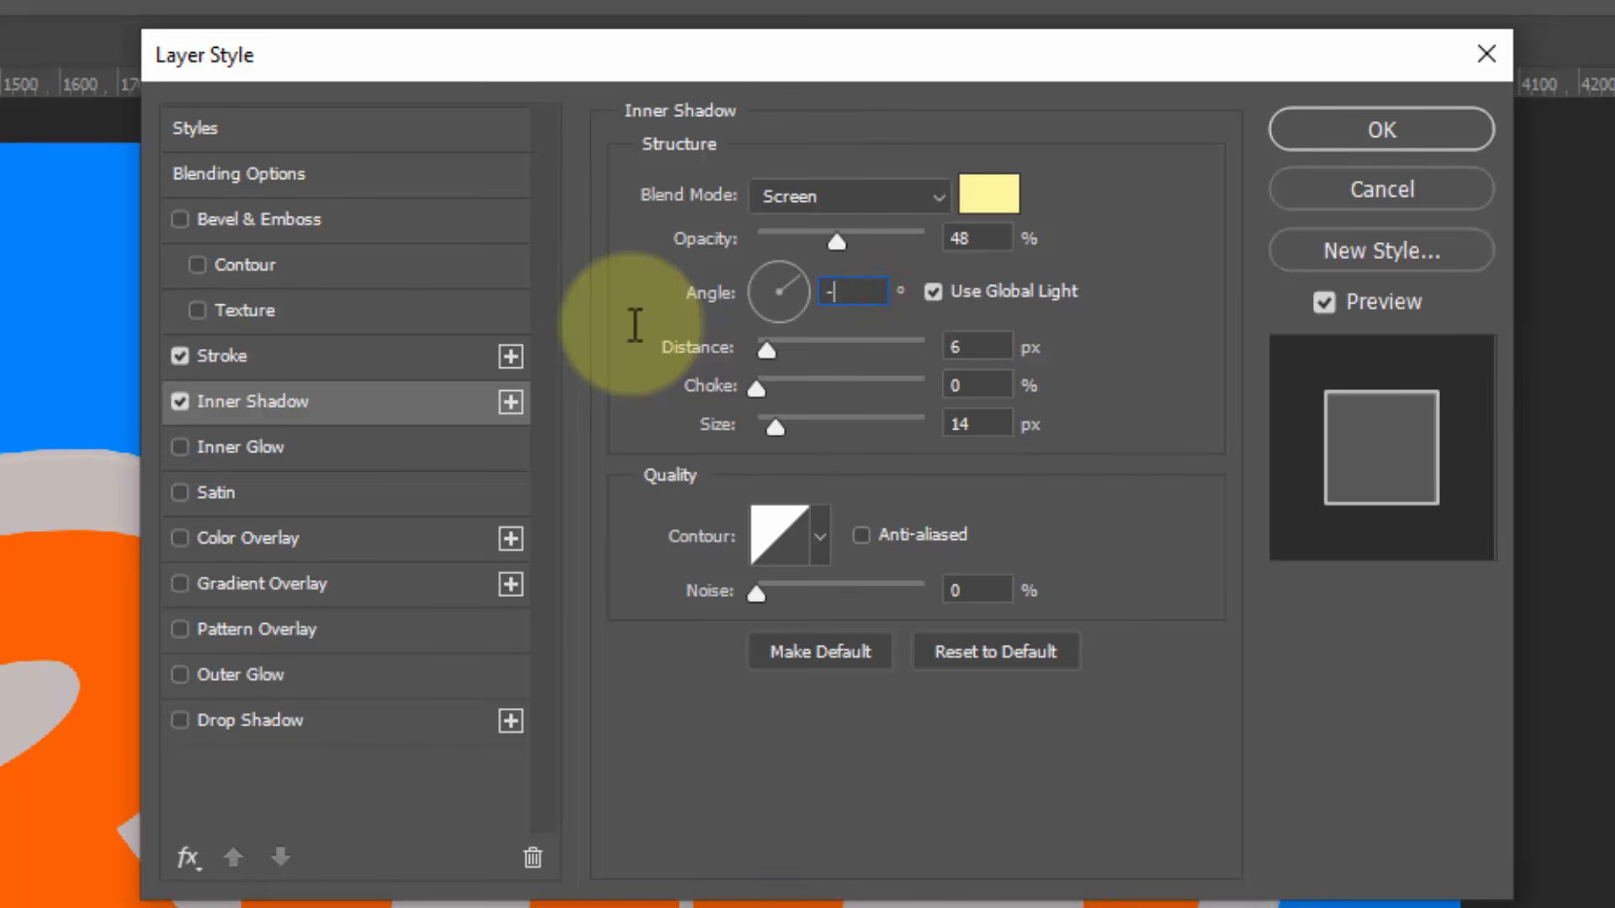
pyautogui.write('-87')
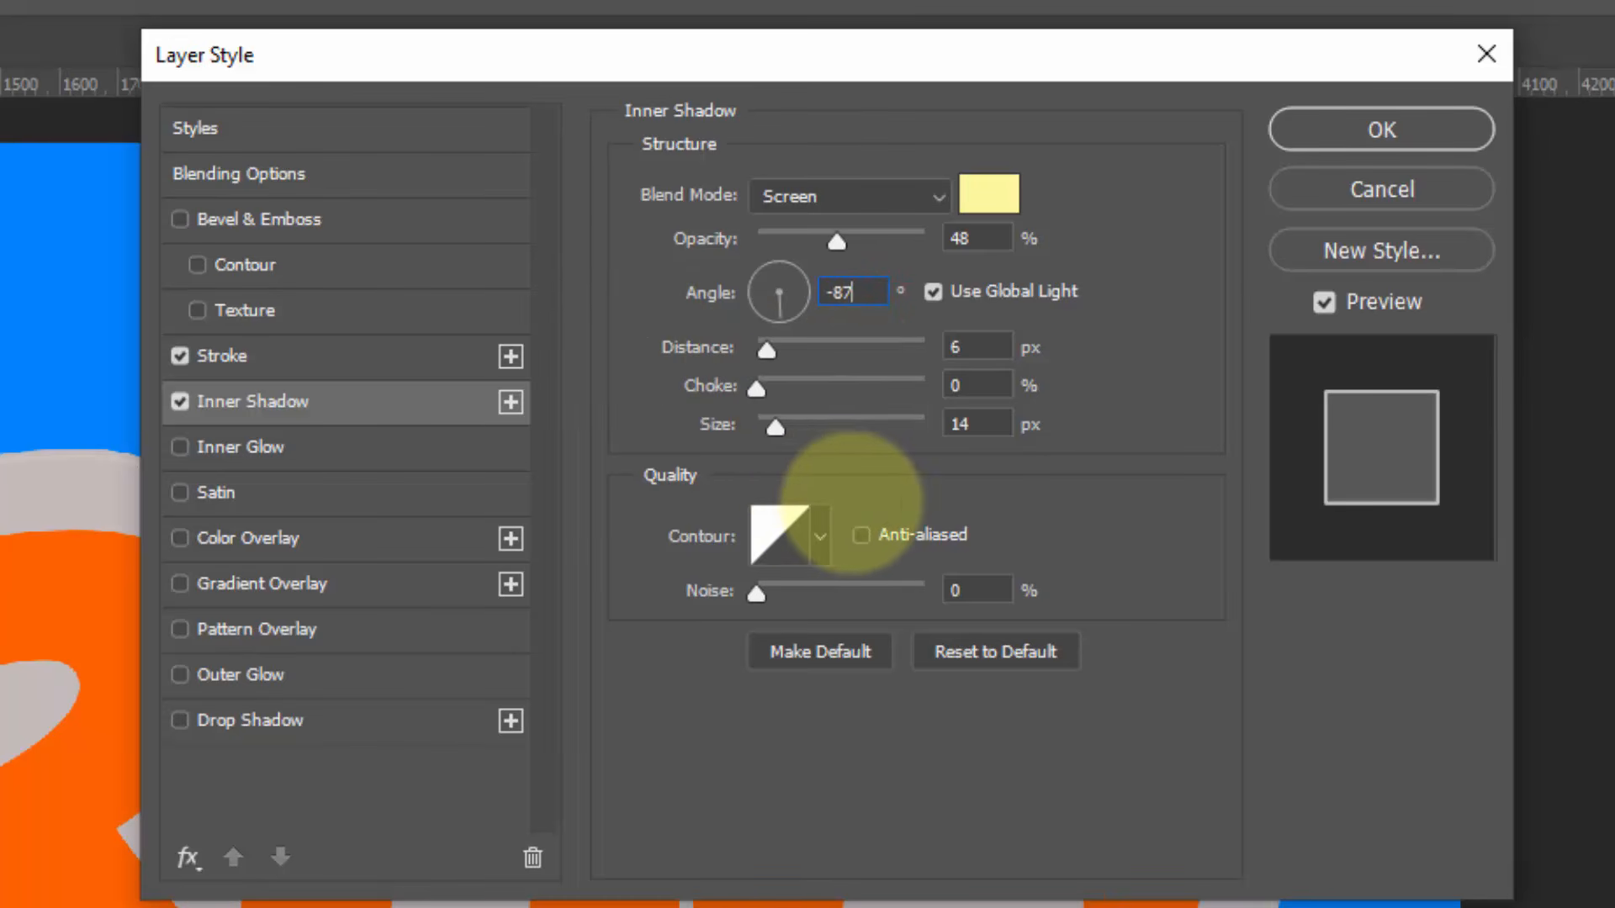
pyautogui.doubleClick(978, 346)
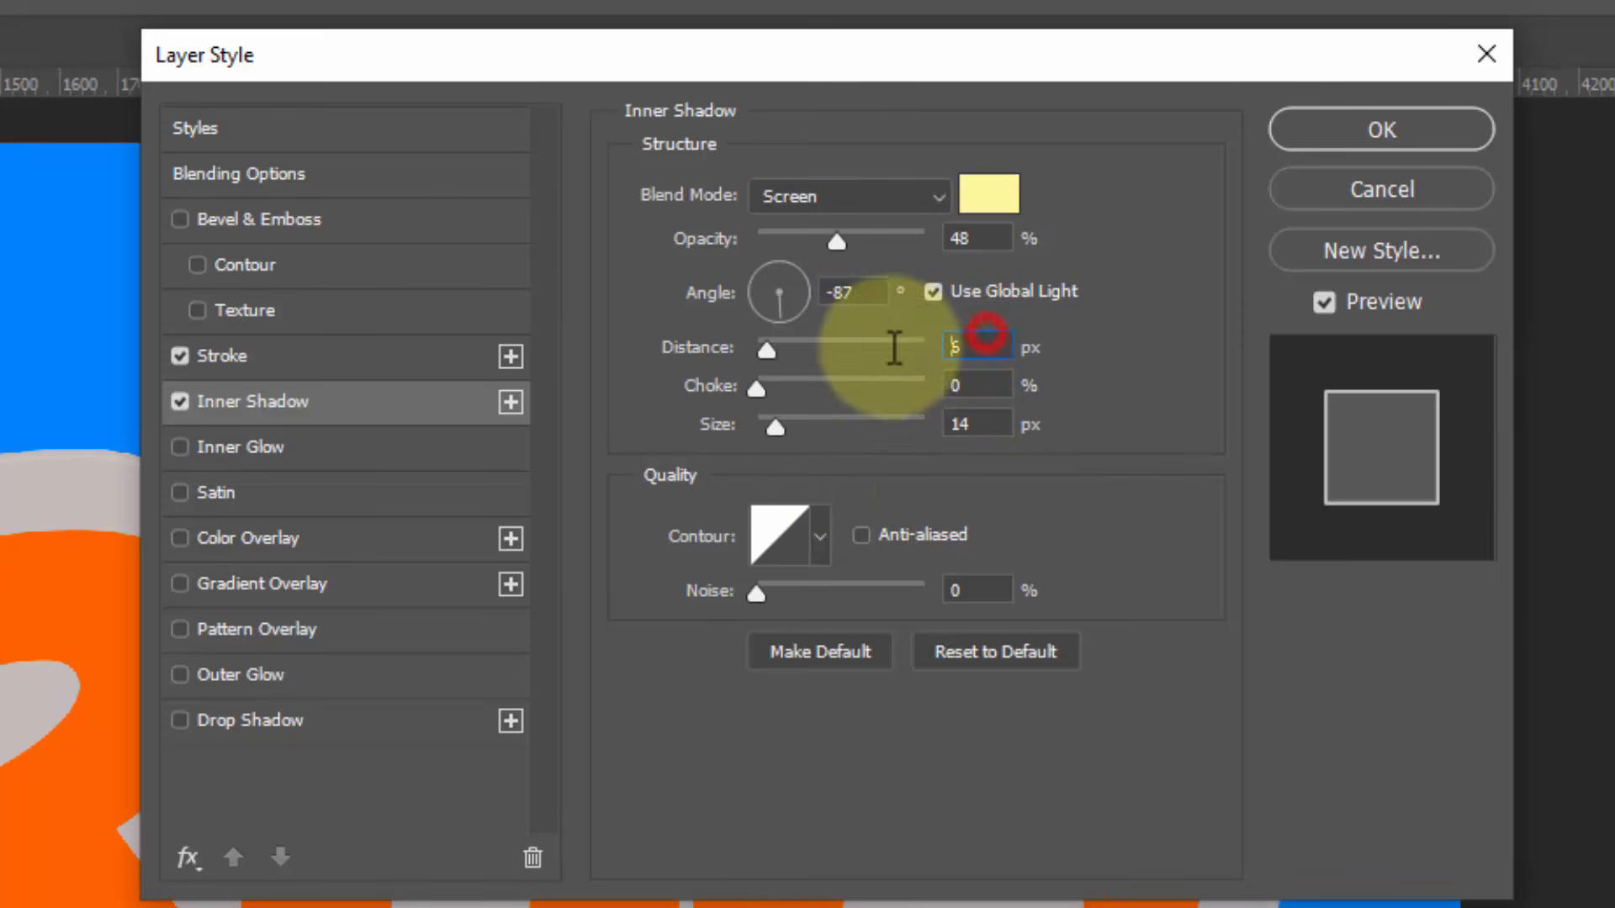
pyautogui.write('5')
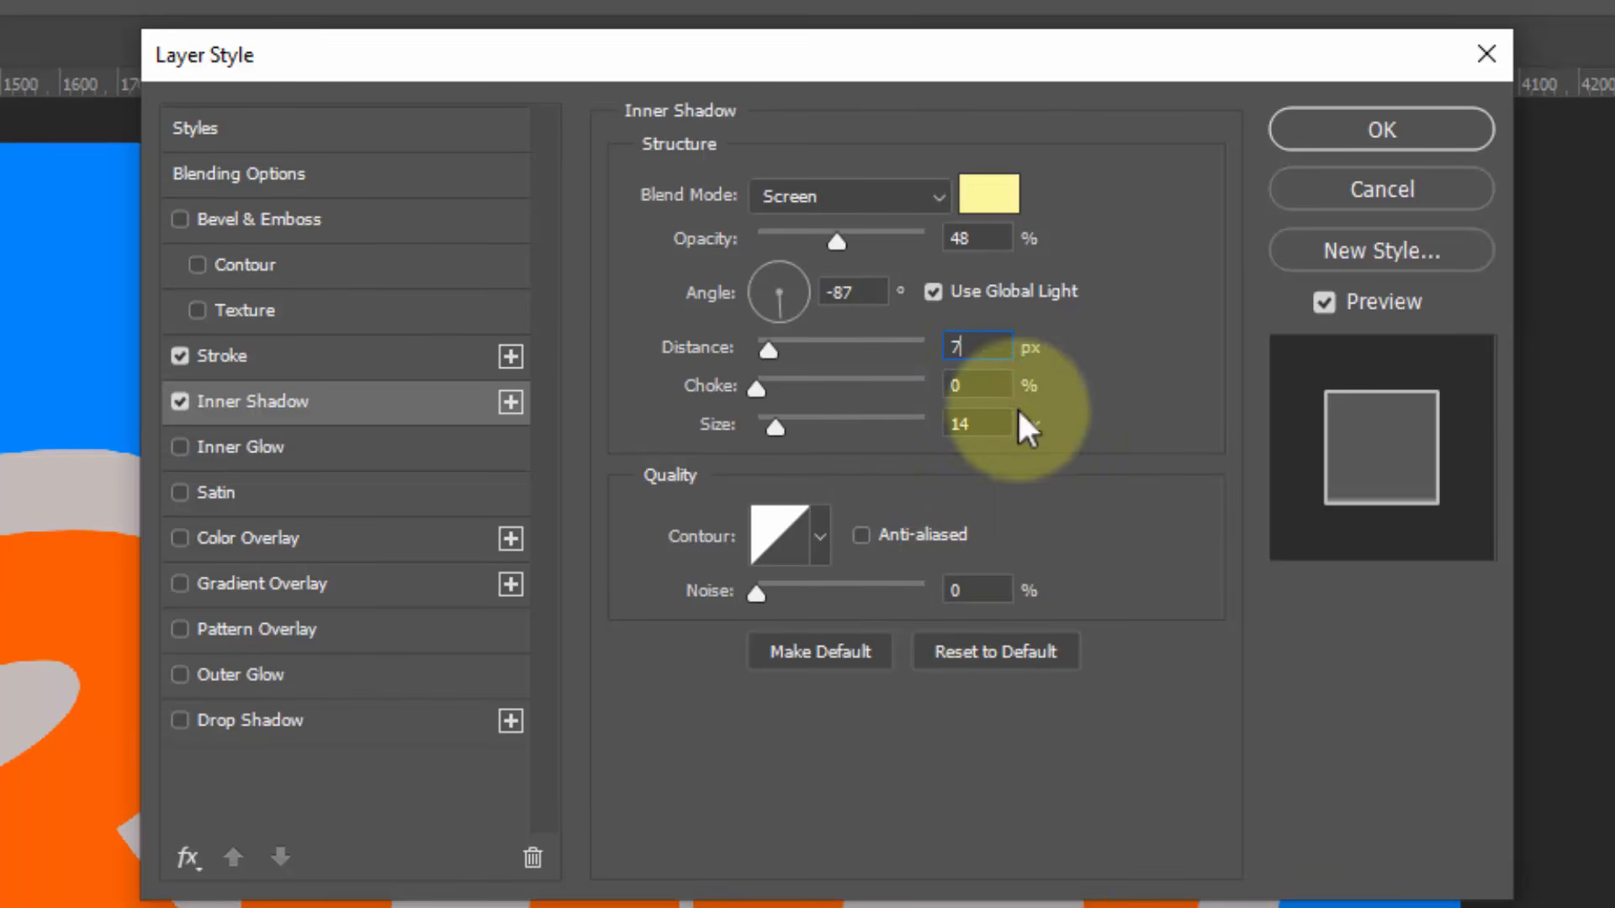
pyautogui.click(1001, 385)
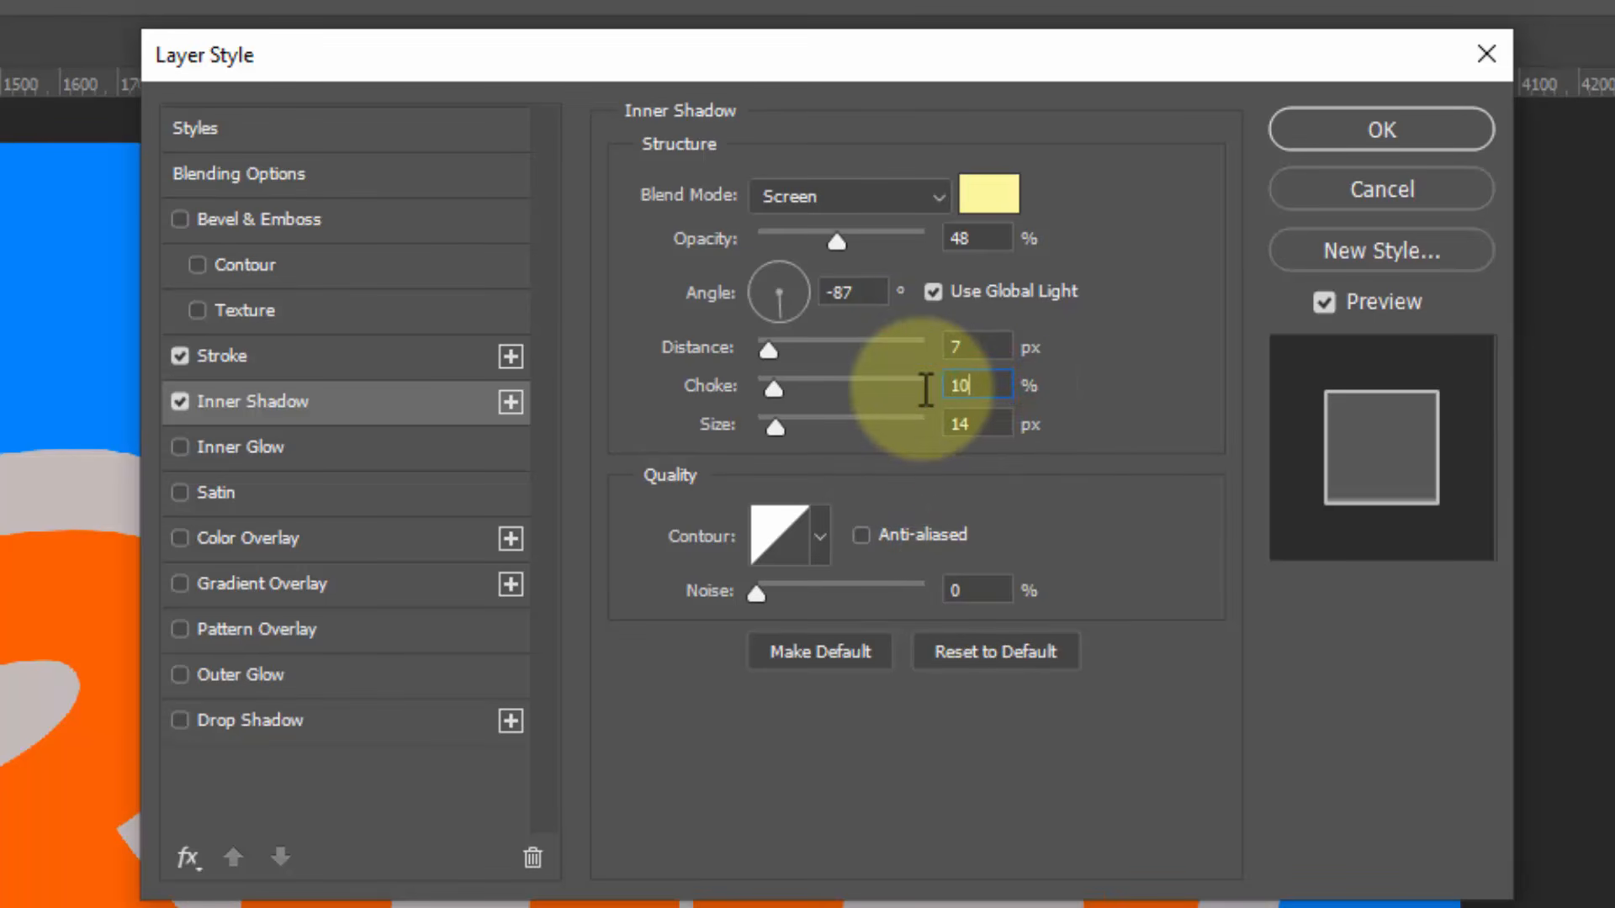
pyautogui.click(992, 417)
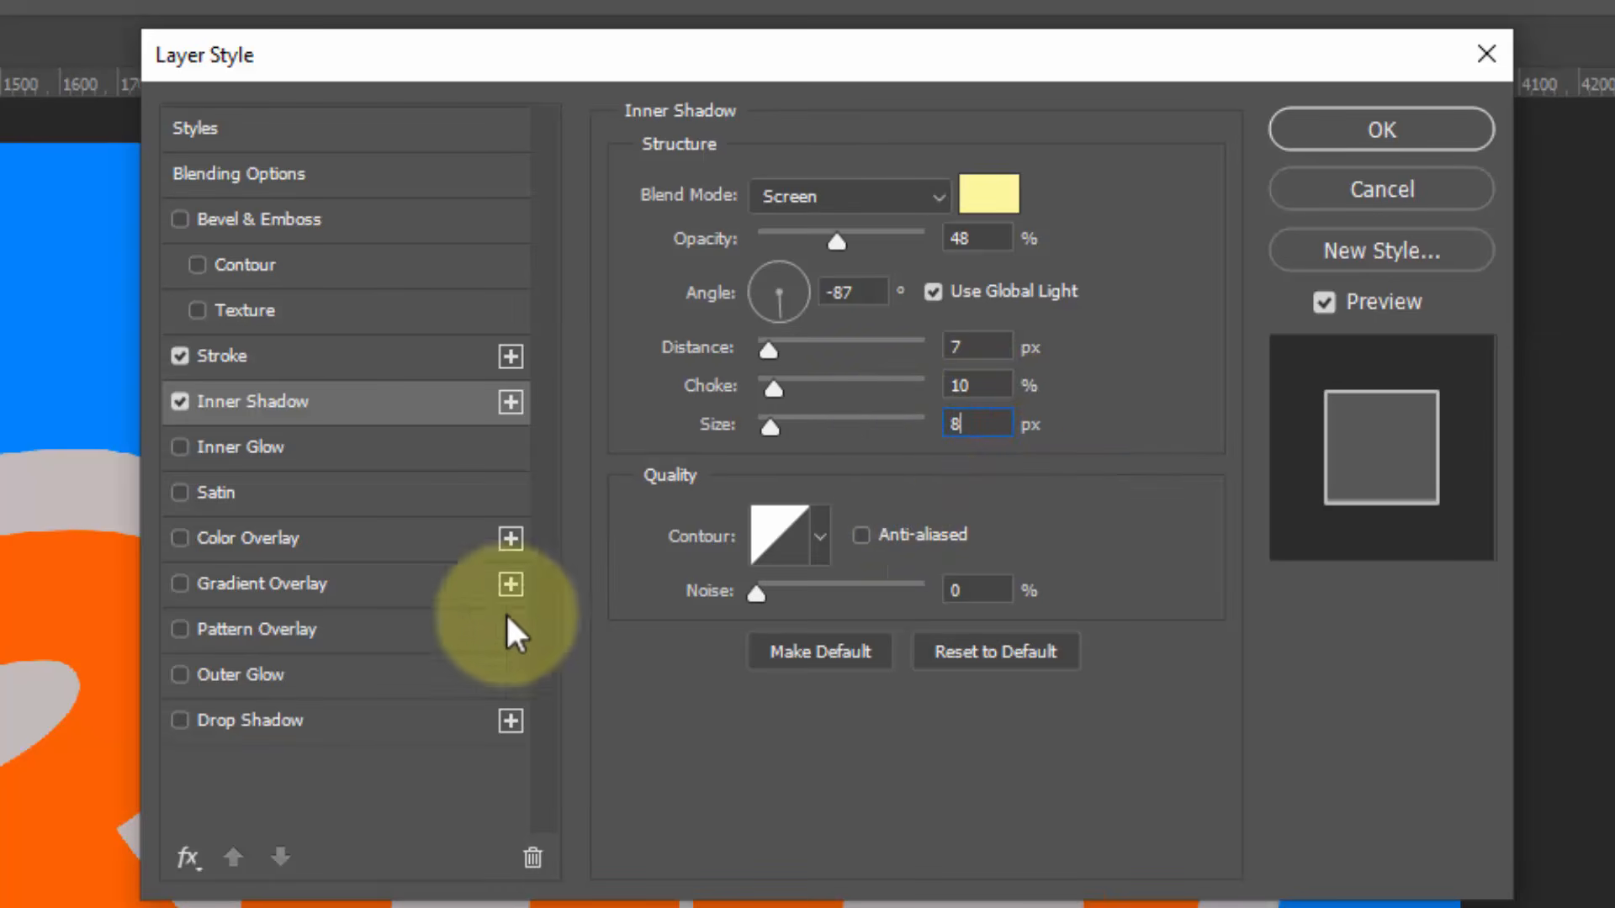
# Add a Gradient Overlay to the Stroke copy 25 group and set the gradient's starting color stop to #fbcb03
pyautogui.click(341, 581)
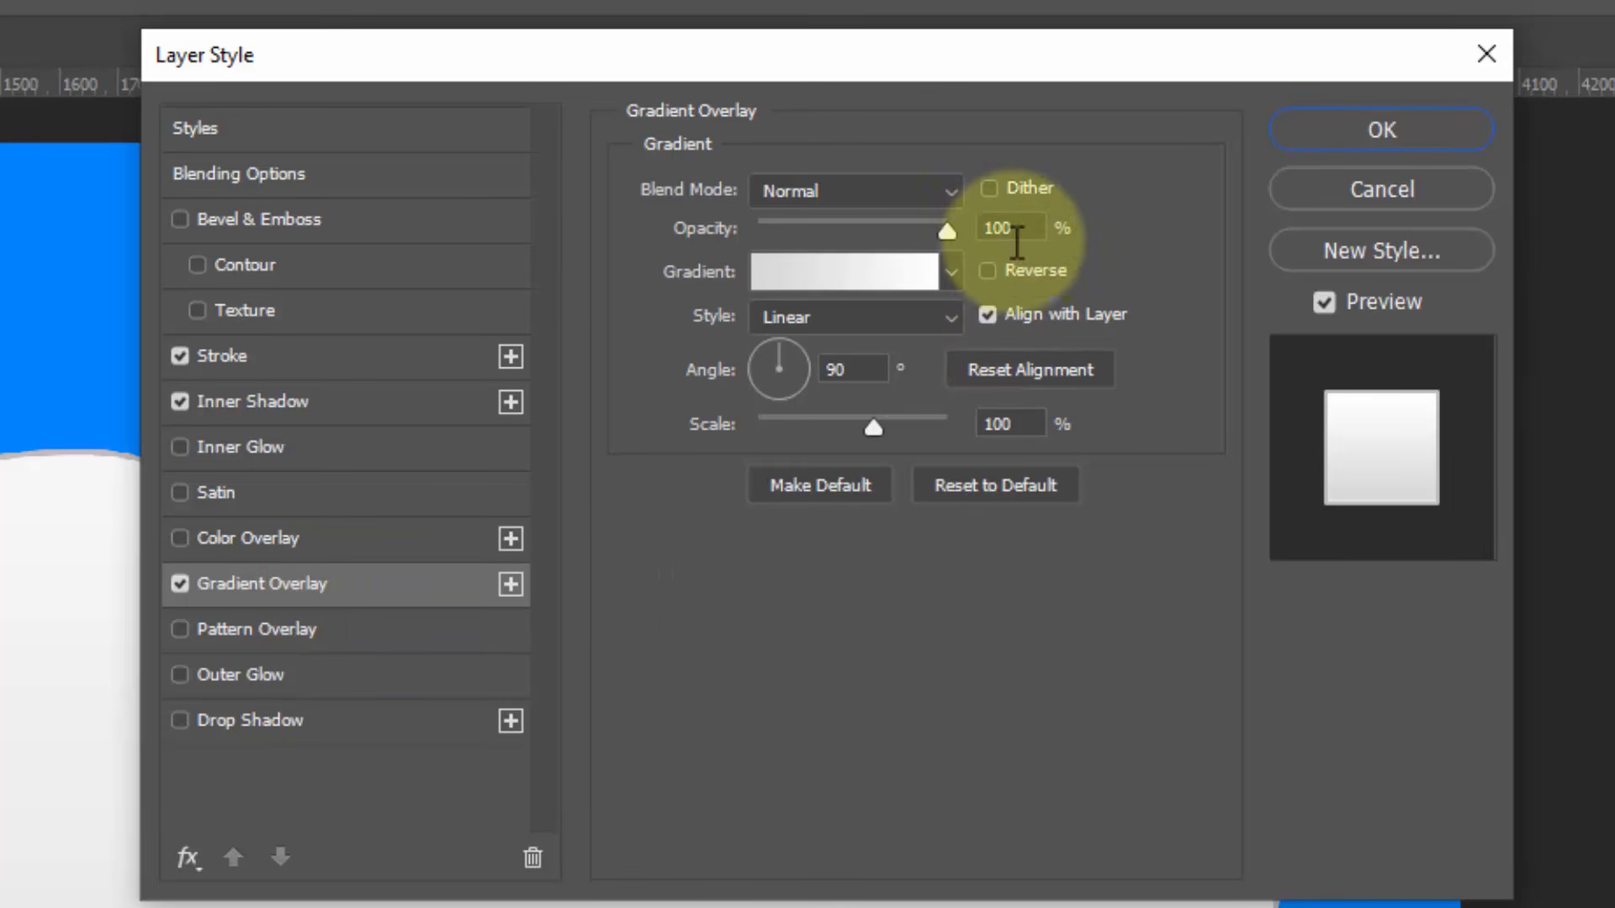
pyautogui.click(826, 278)
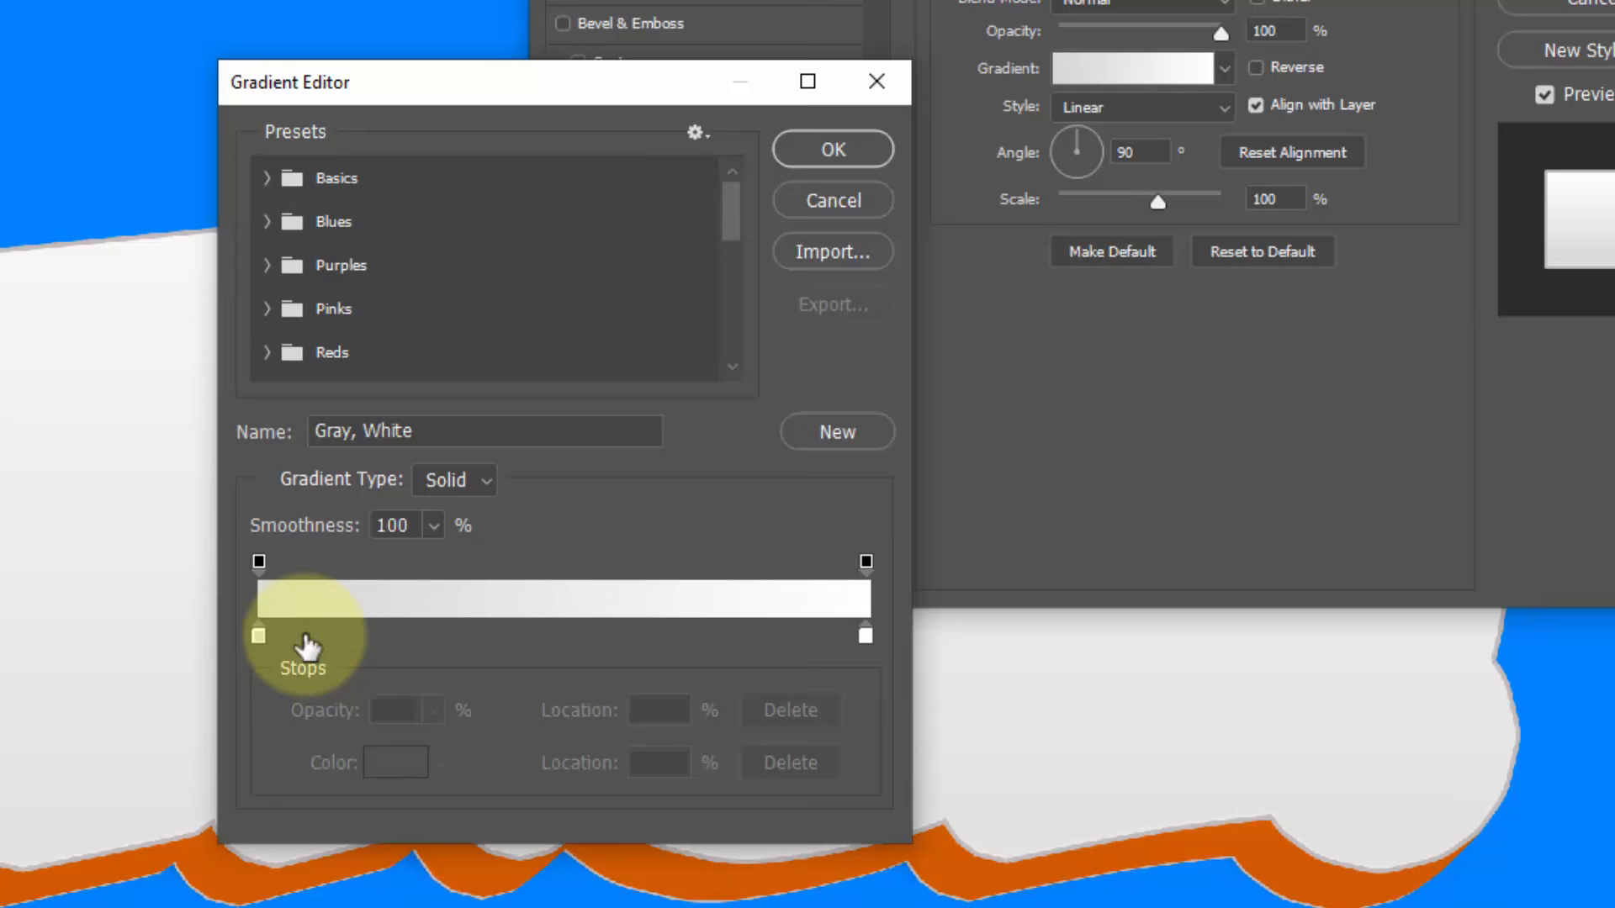
pyautogui.click(258, 635)
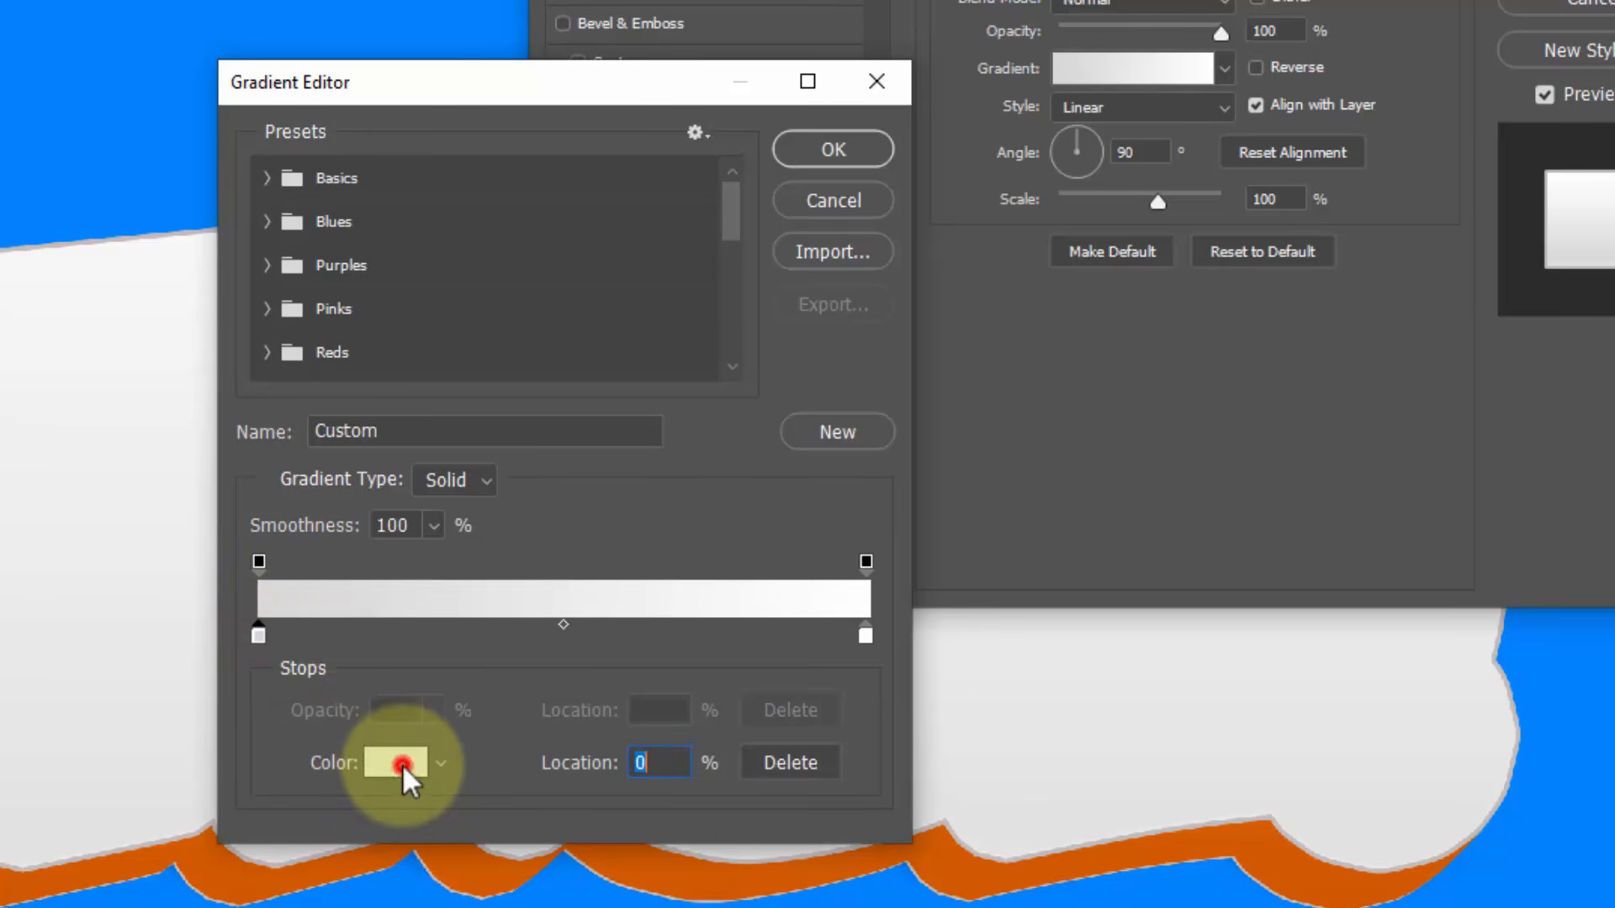
pyautogui.click(395, 763)
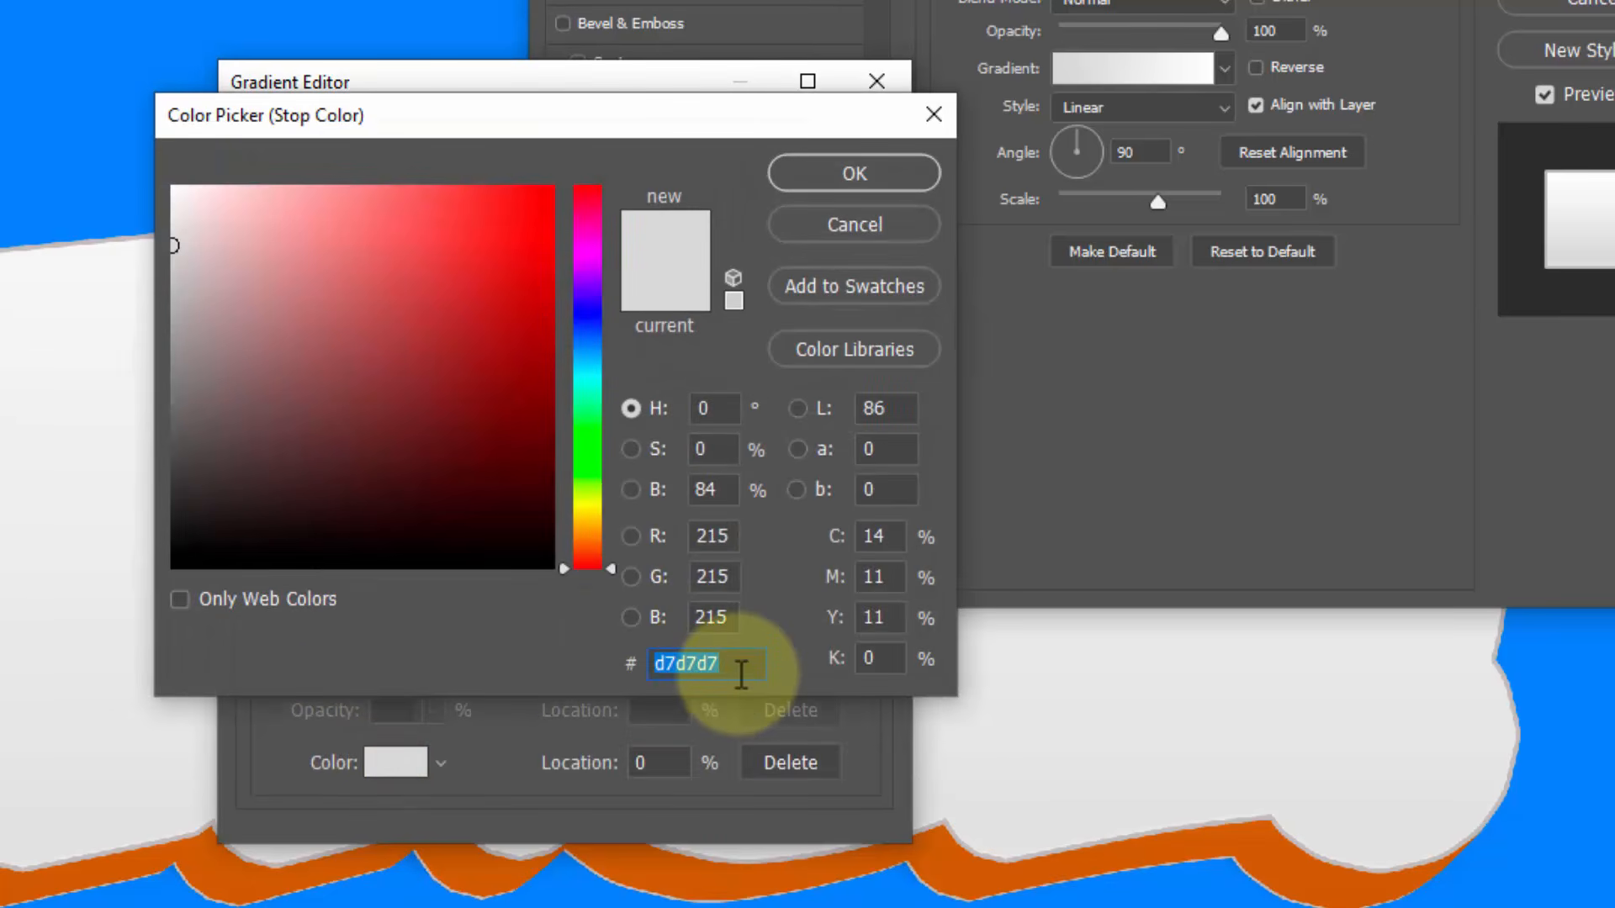
pyautogui.write('fb')
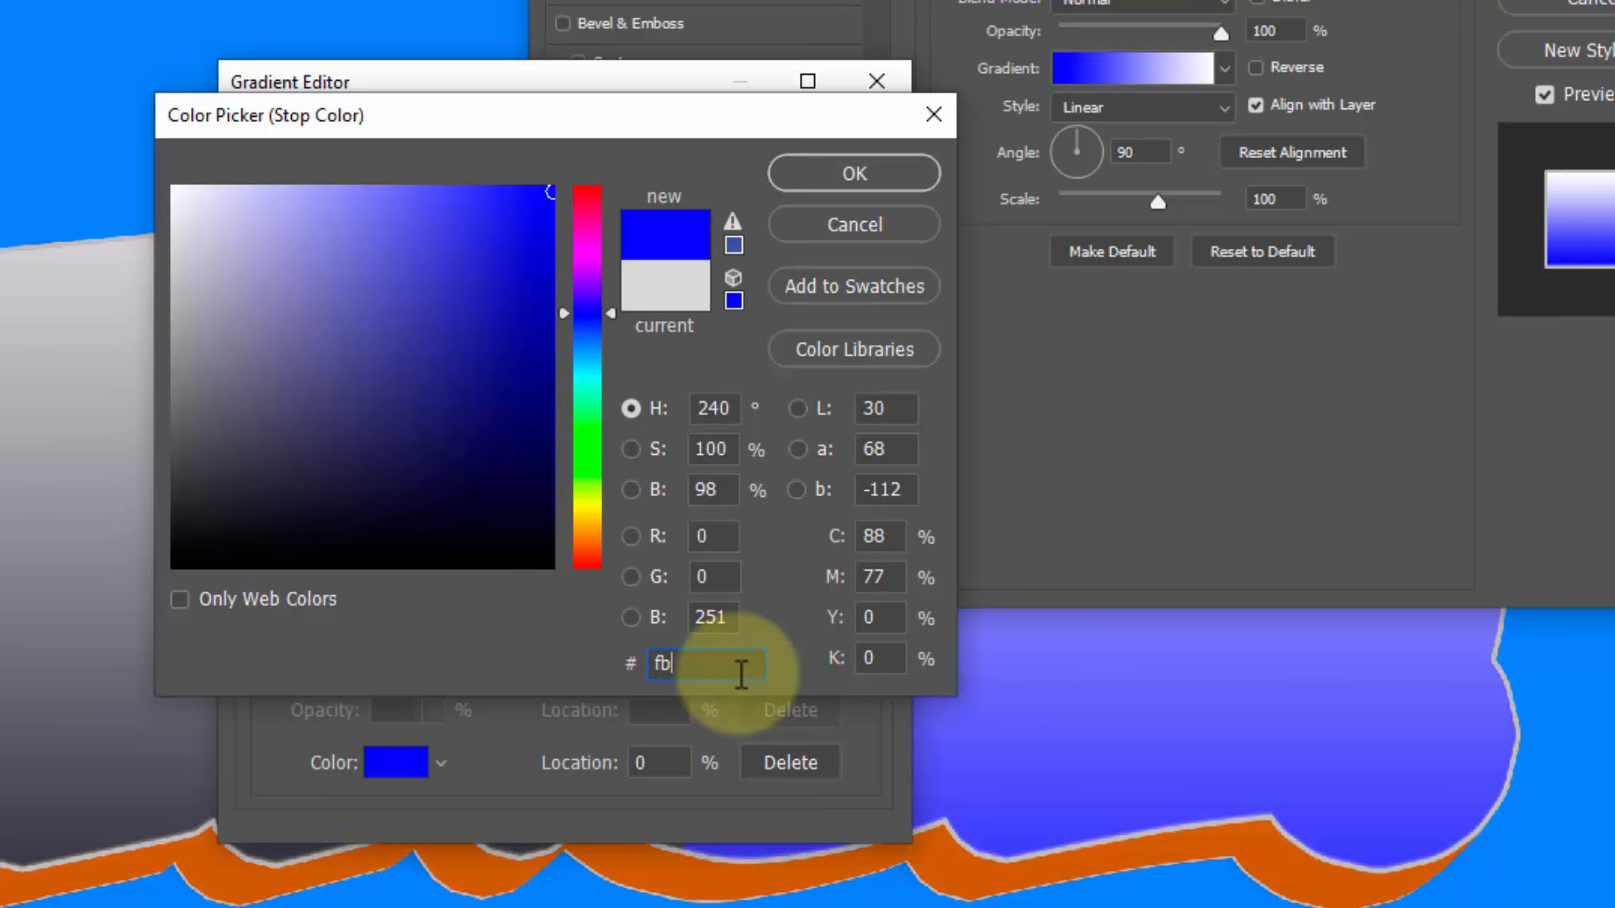
pyautogui.write('cb03')
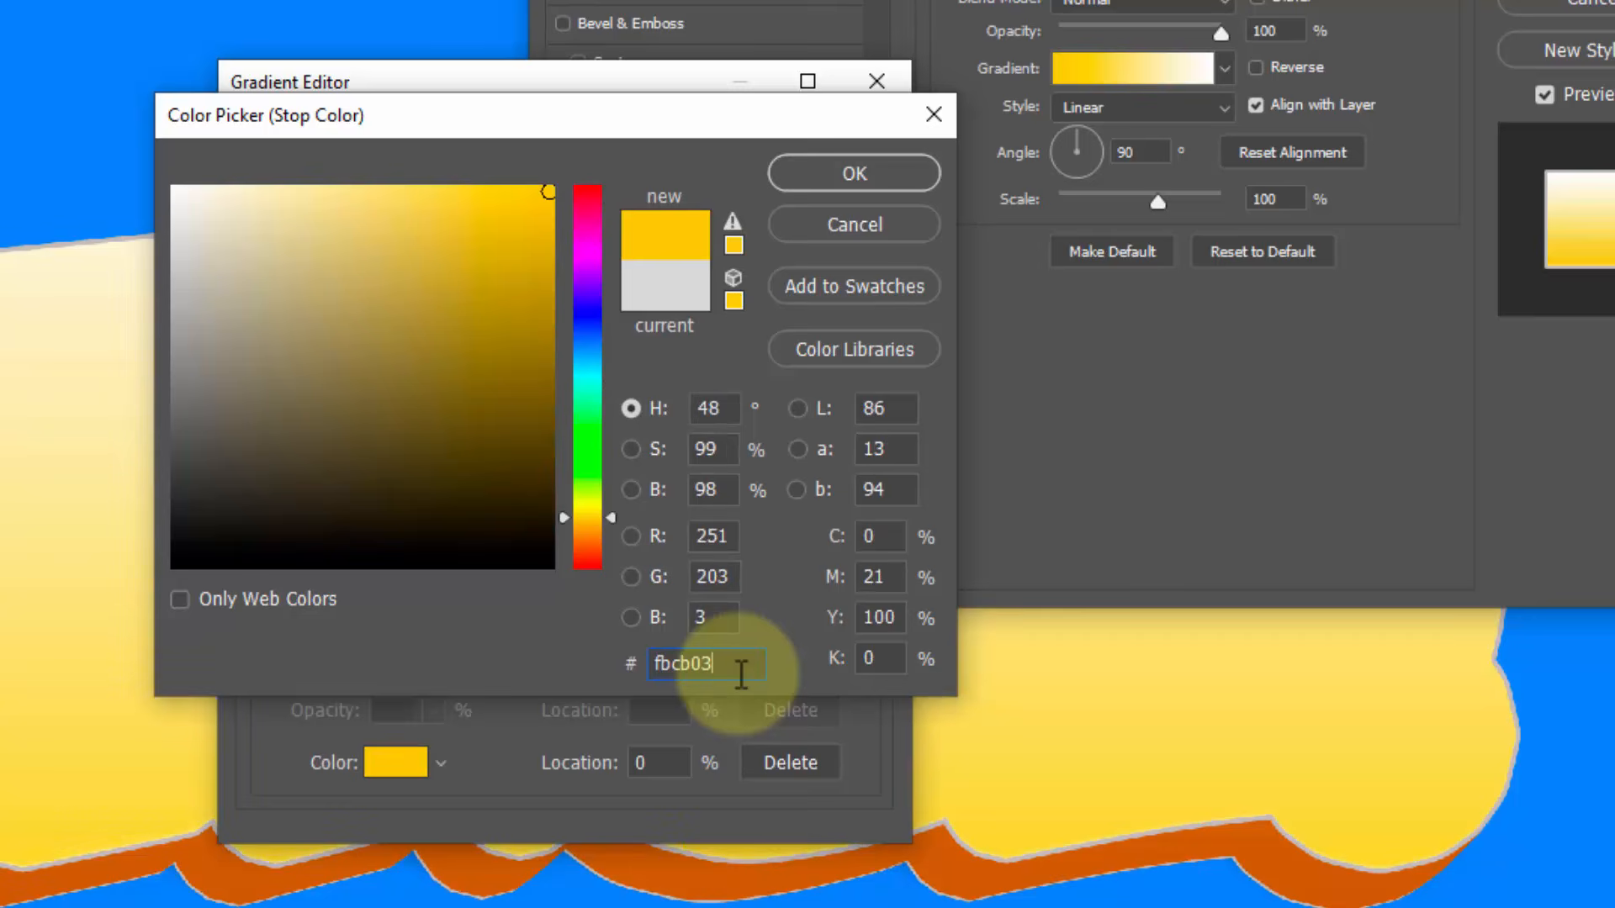
pyautogui.click(905, 178)
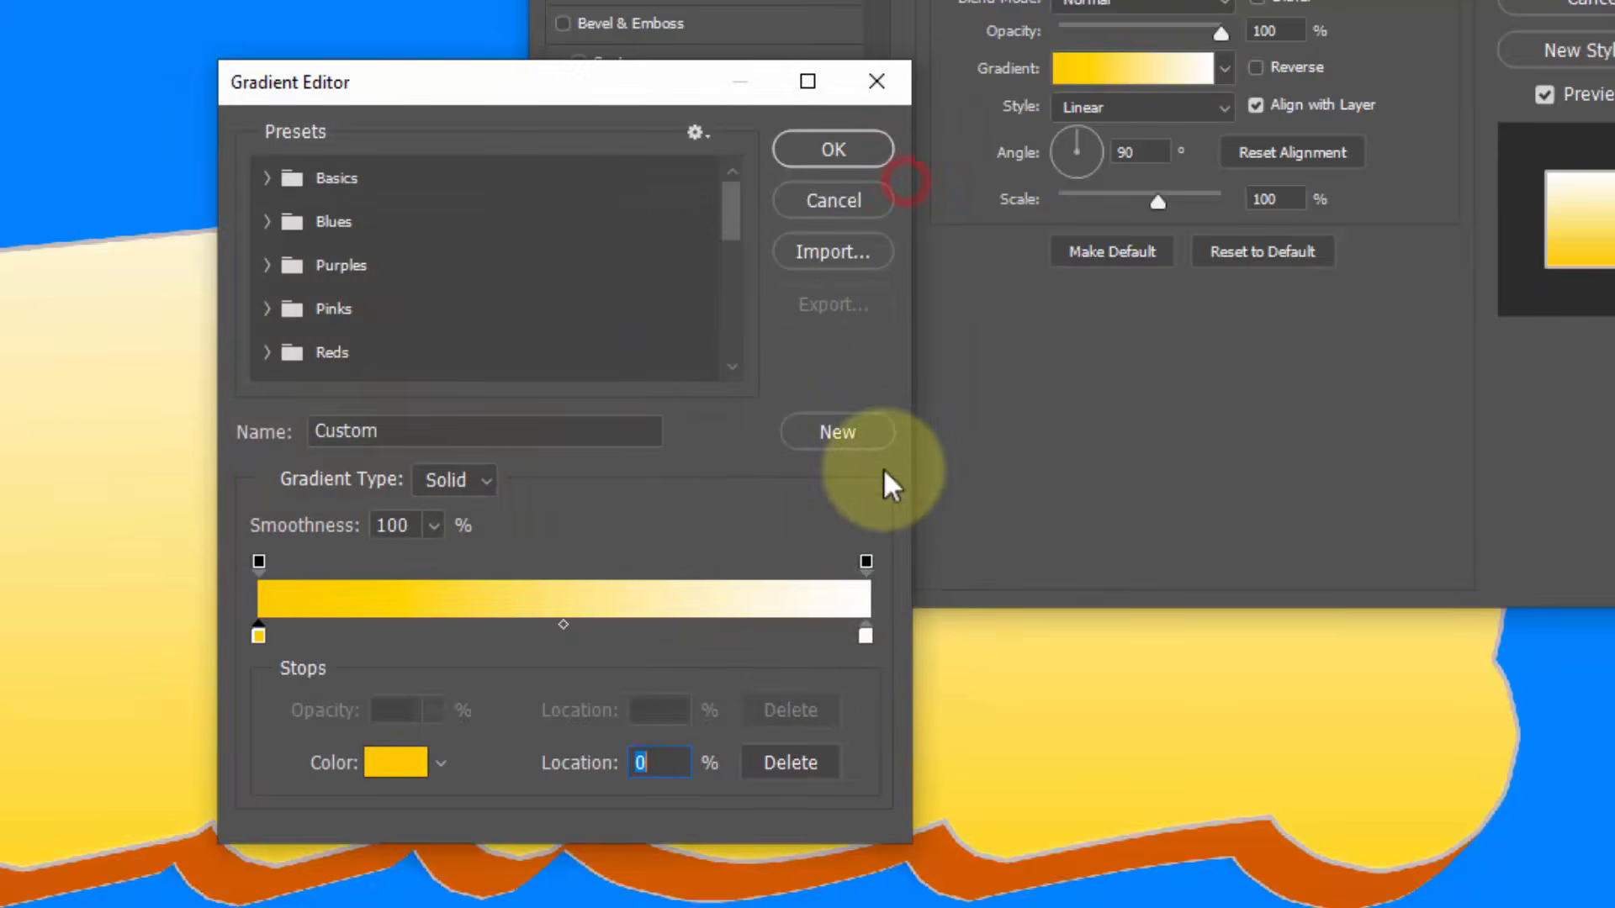
# Set the gradient's end color stop to #fa792d and the Gradient Overlay angle to -90°
pyautogui.click(865, 636)
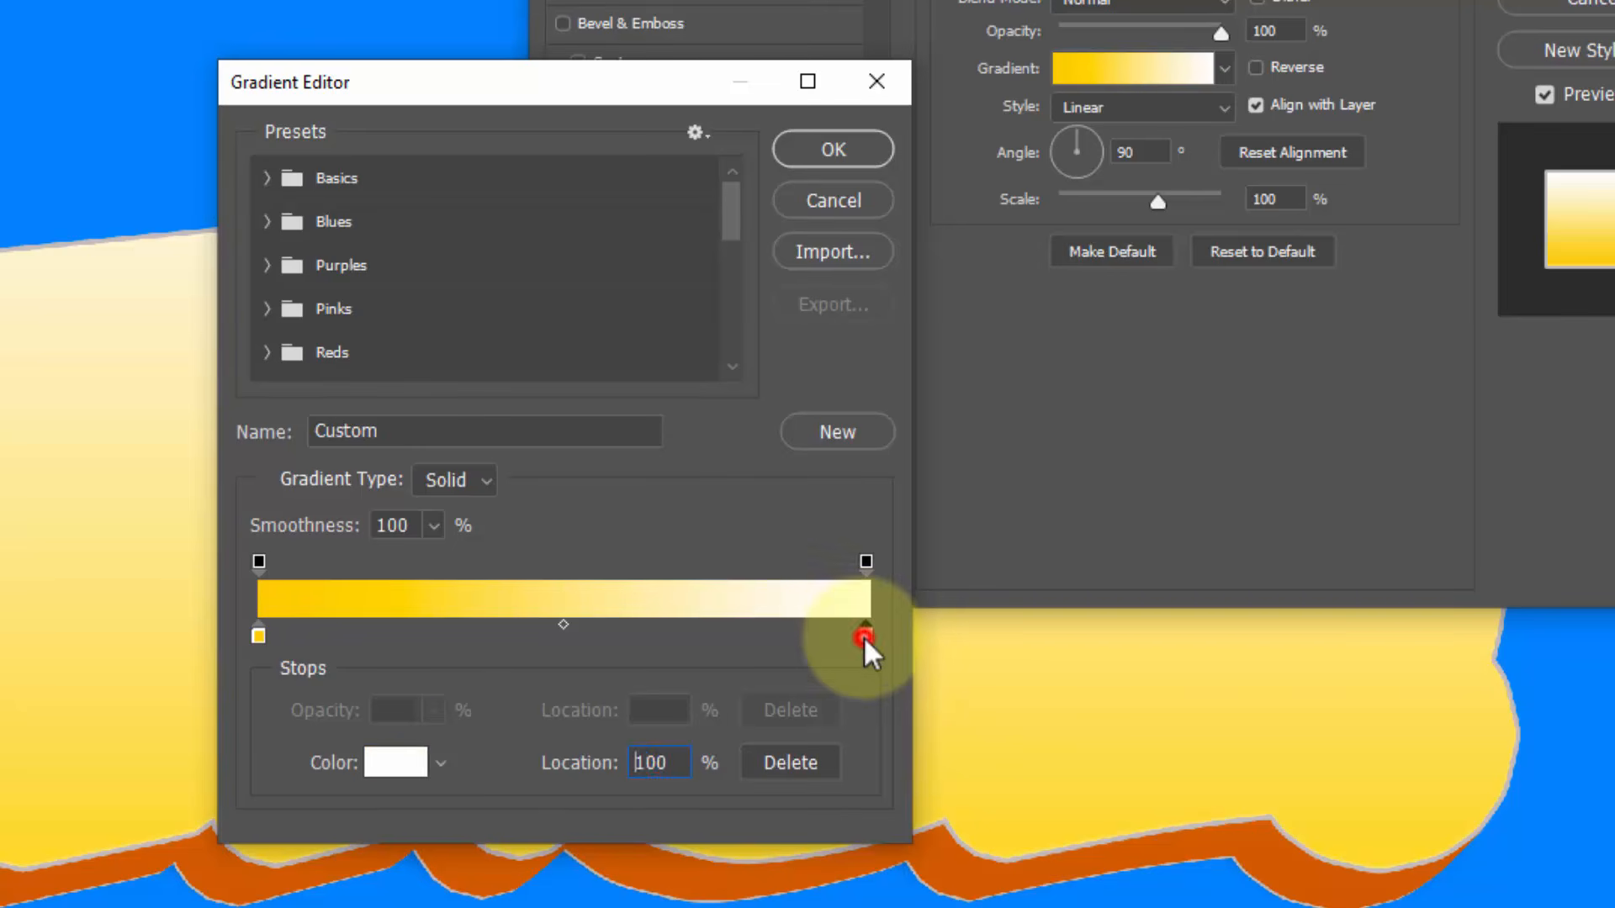
pyautogui.click(384, 763)
pyautogui.write('f')
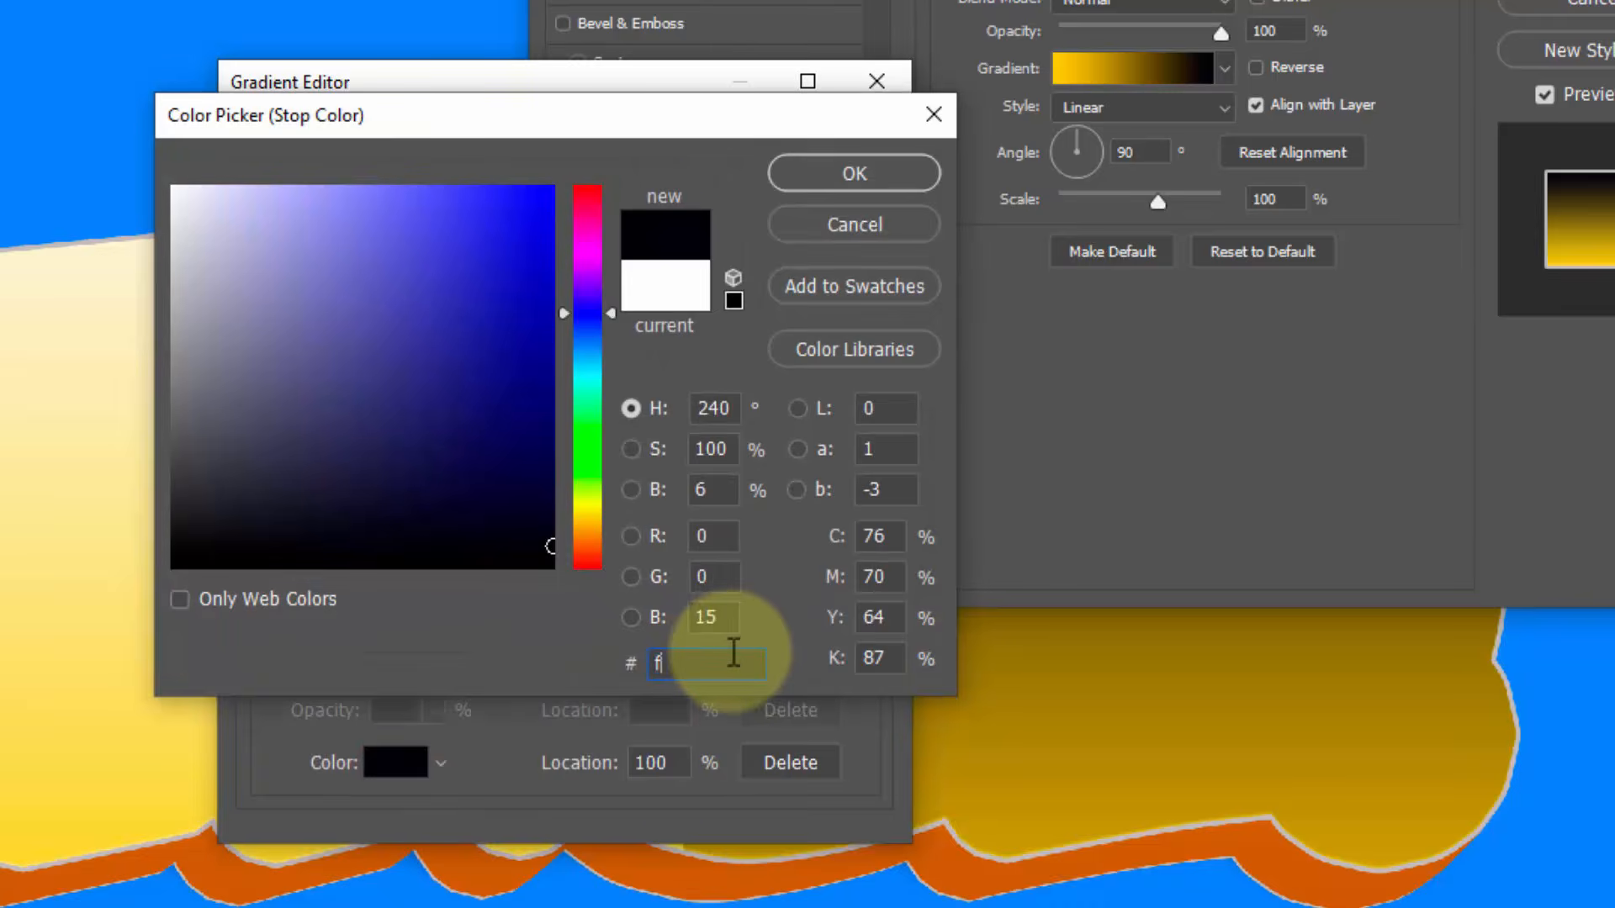
pyautogui.write('a792d')
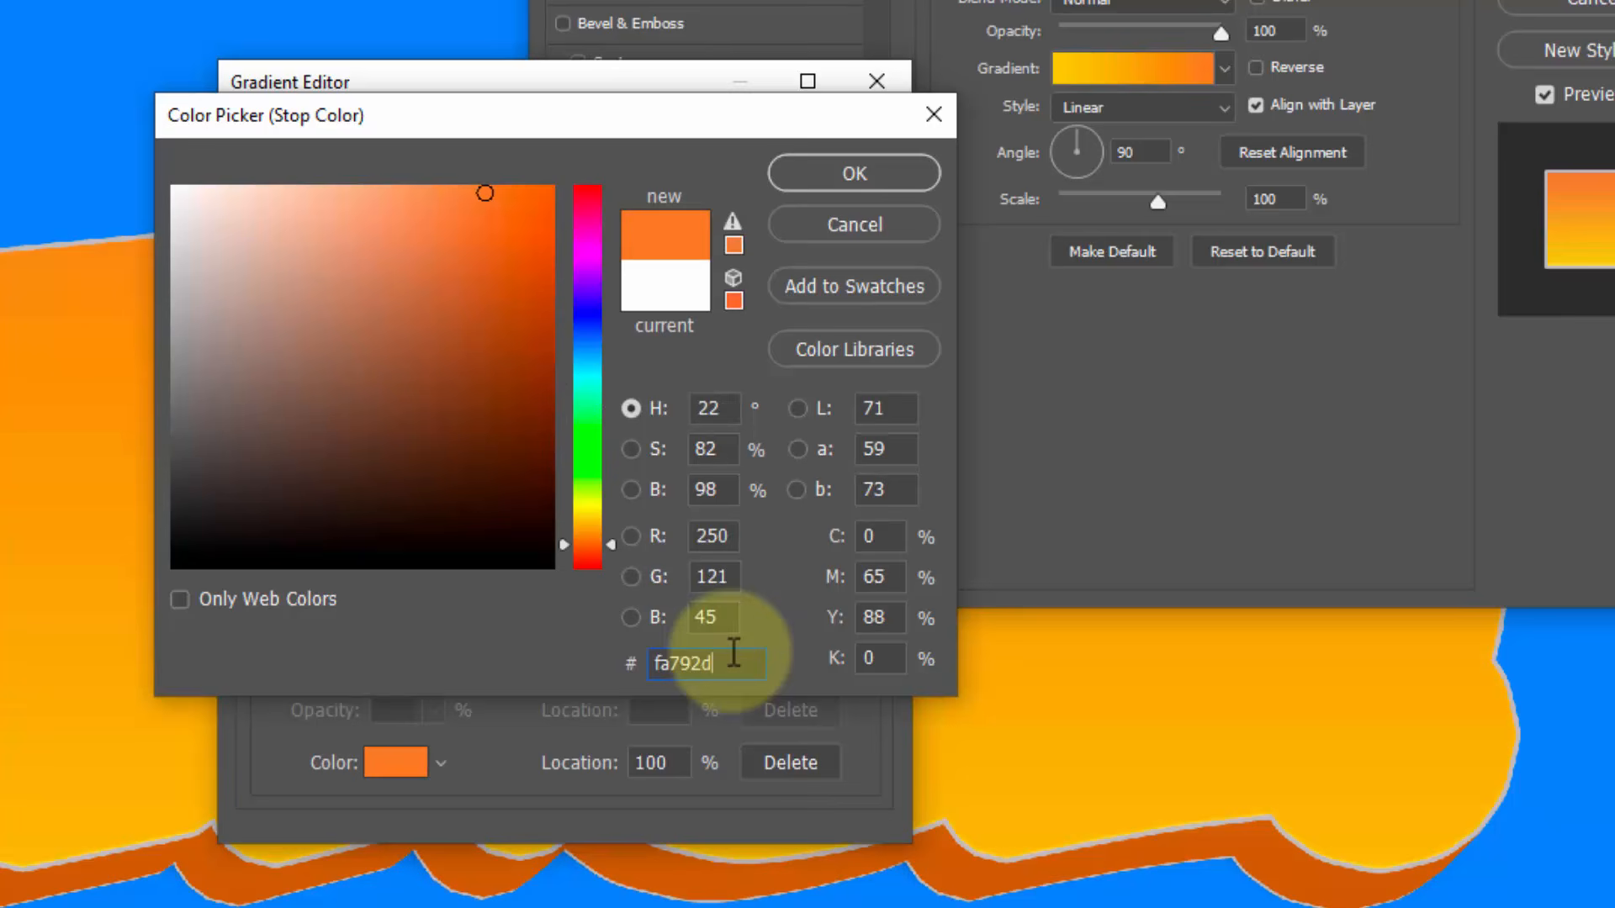
pyautogui.click(860, 165)
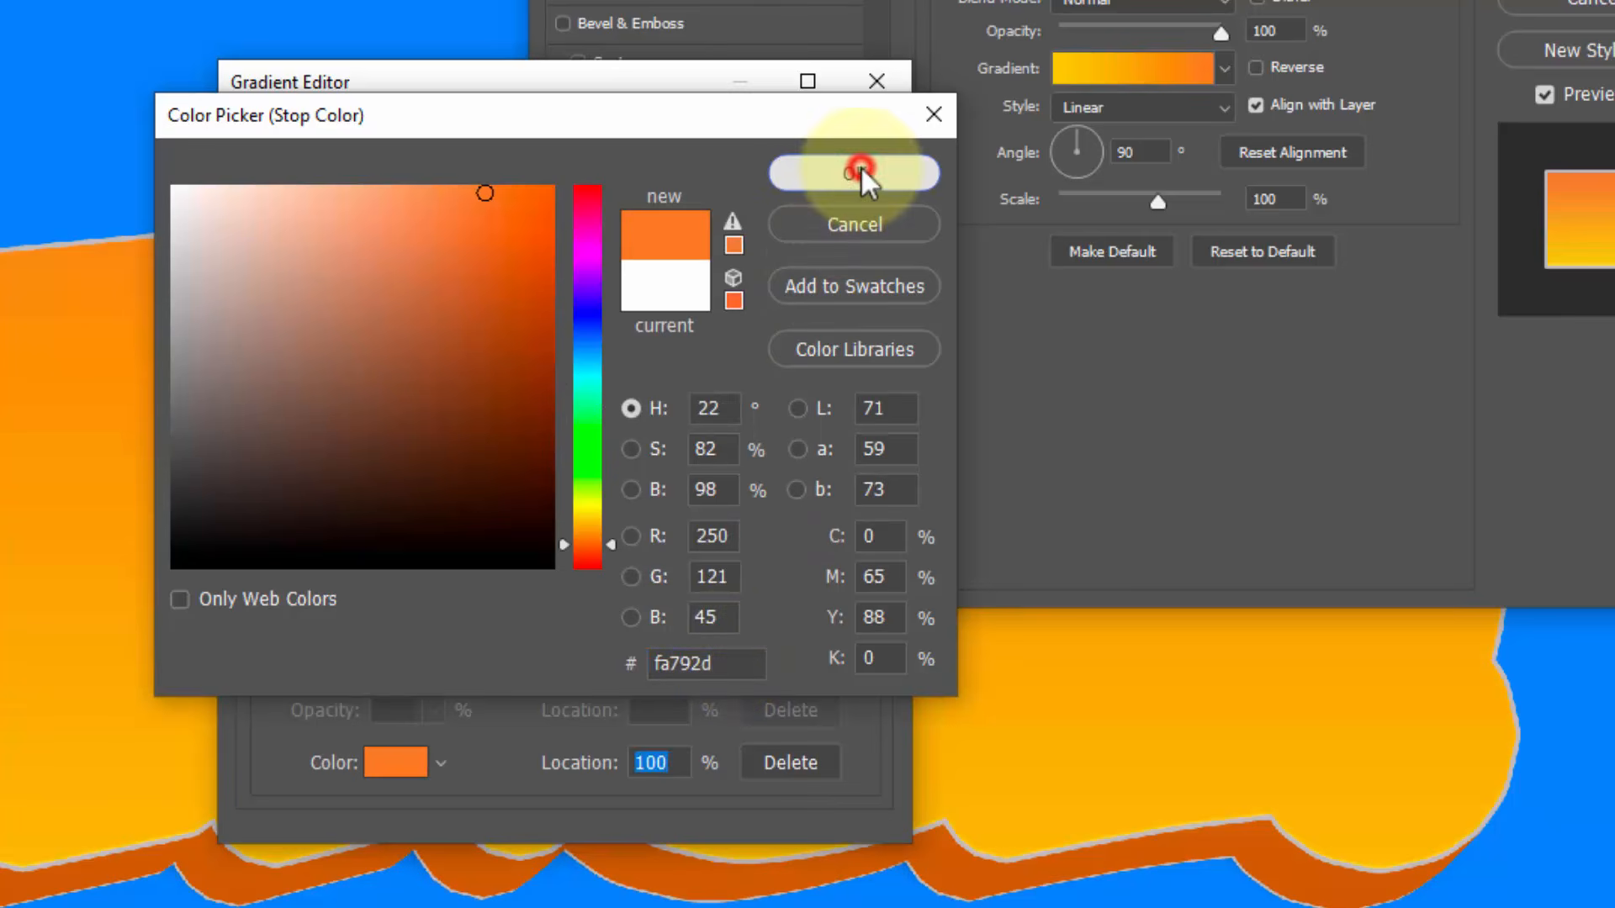
pyautogui.click(863, 151)
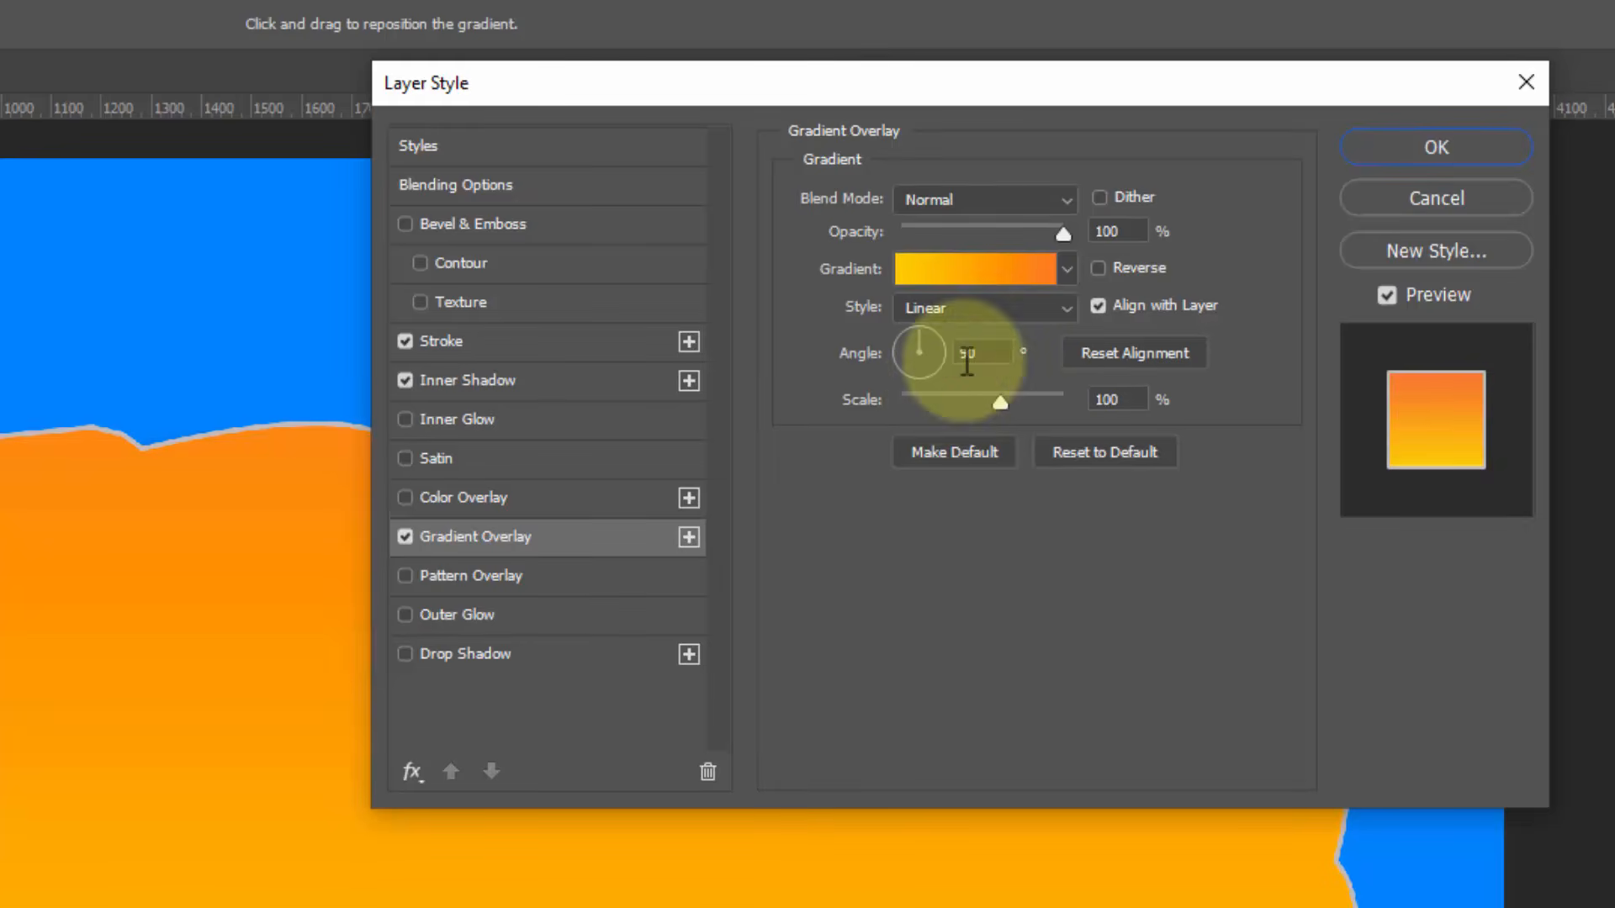
pyautogui.click(963, 357)
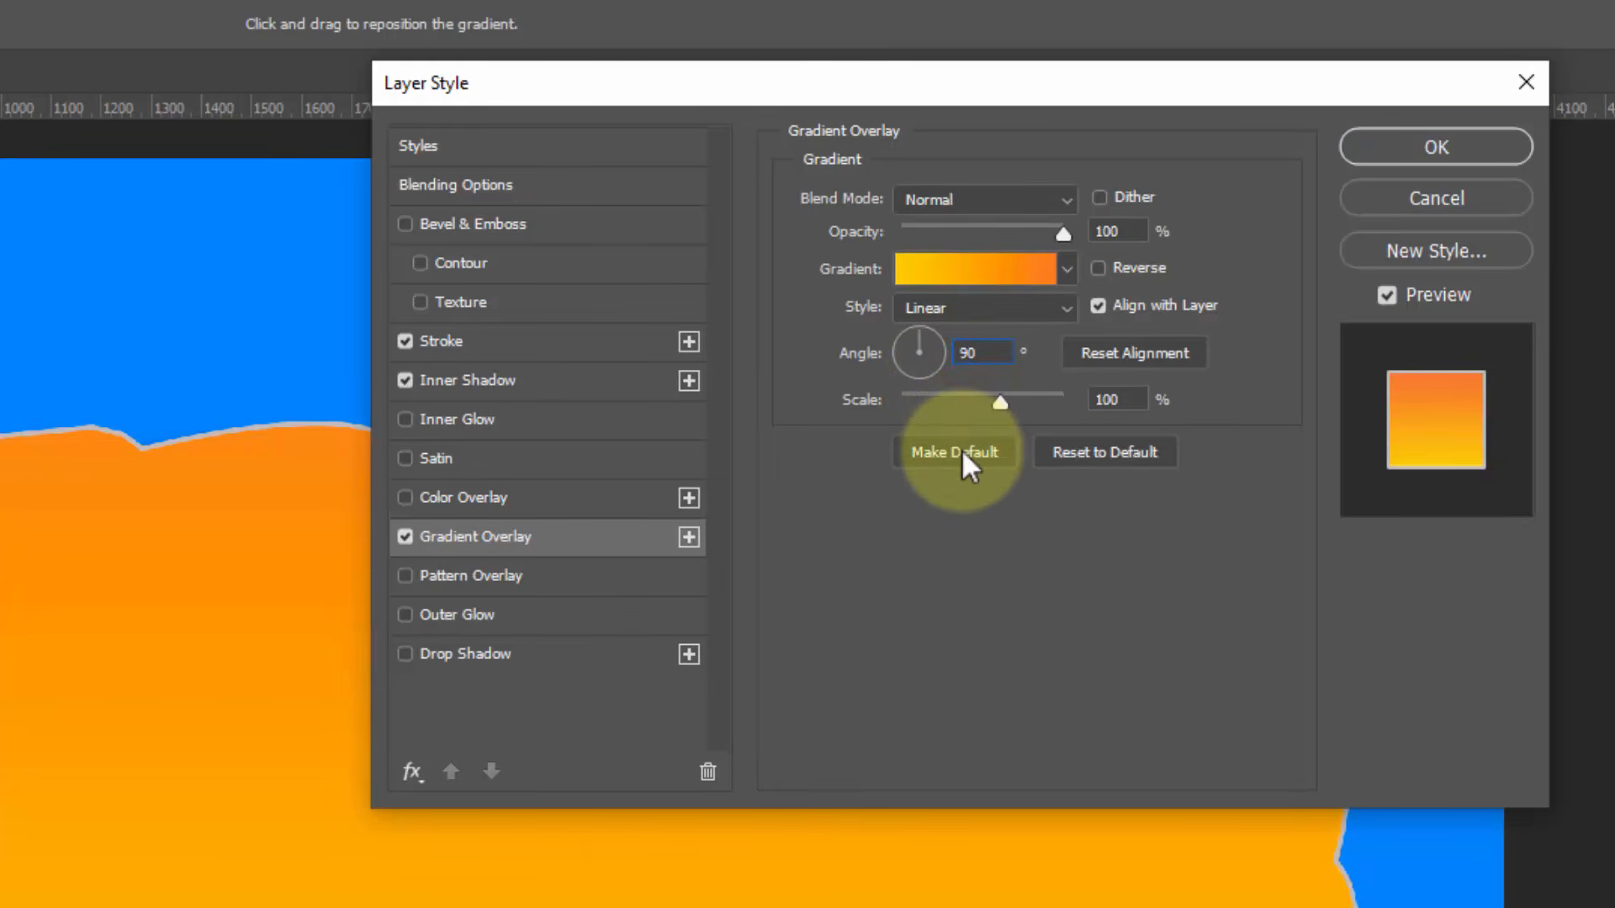
pyautogui.write('-')
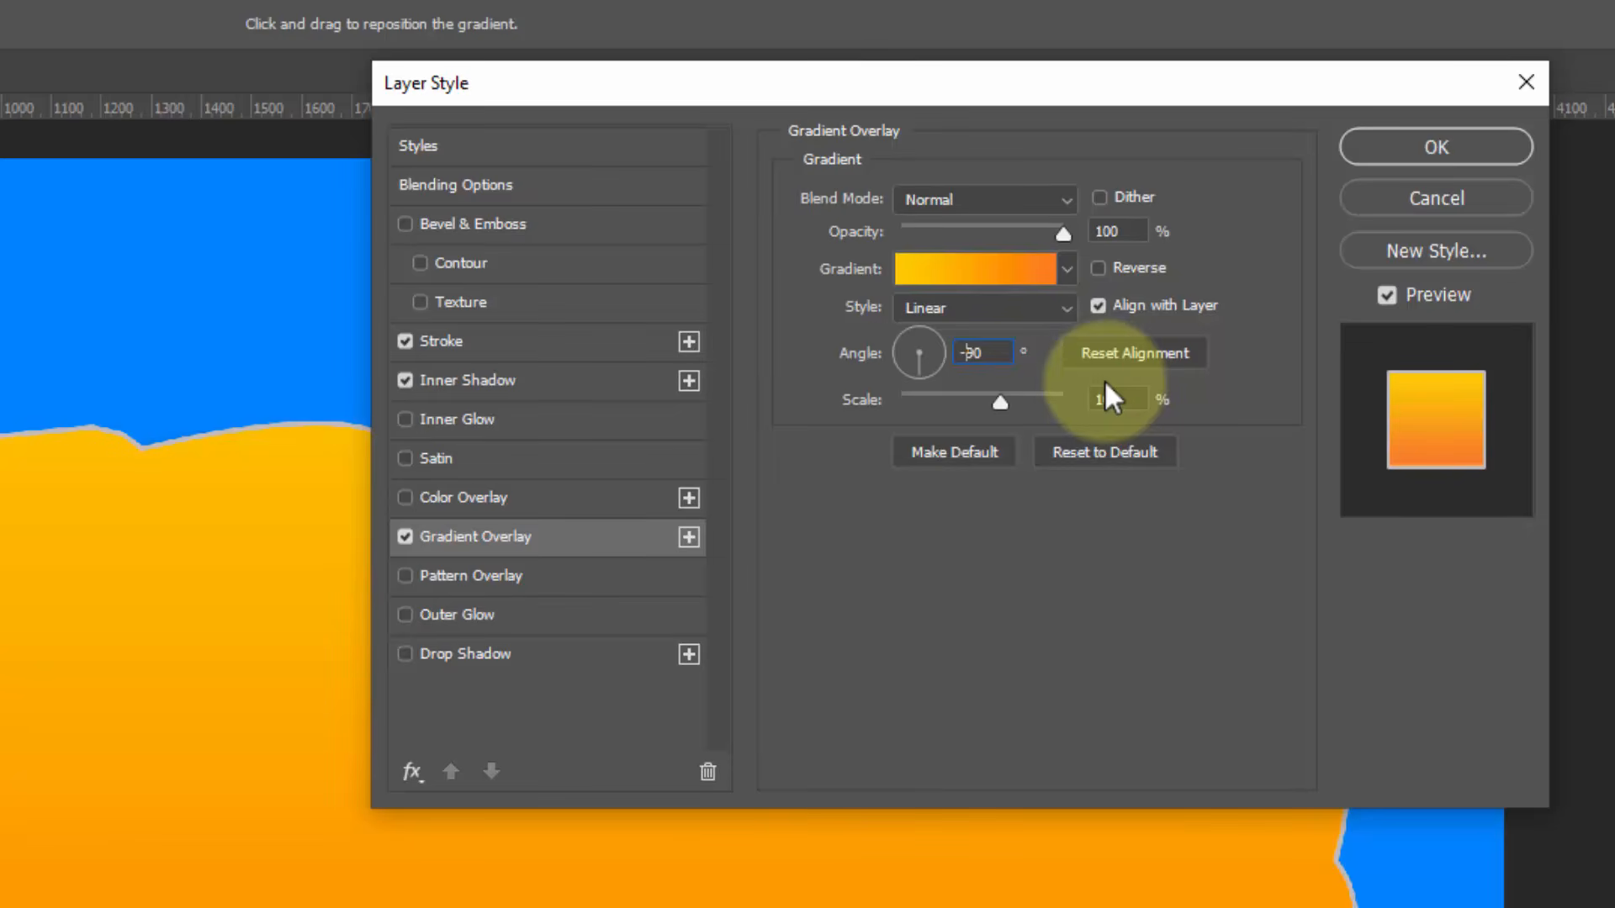
# Set the Inner Shadow distance to 34 px, choke to 35% and size to 46 px
pyautogui.click(545, 372)
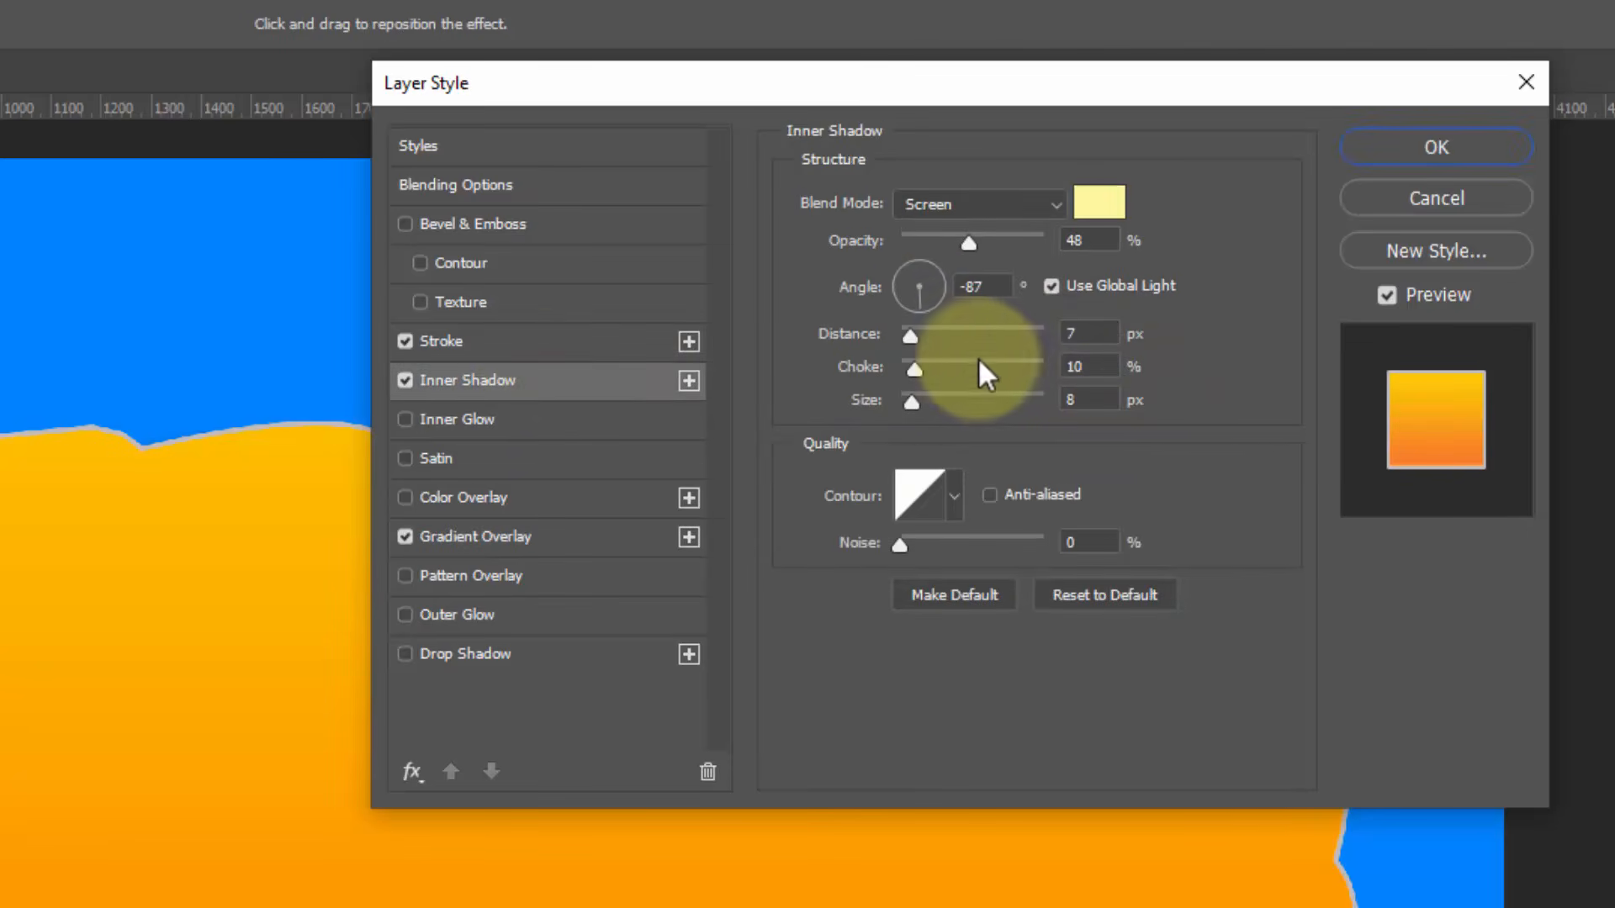
pyautogui.moveTo(915, 336)
pyautogui.mouseDown()
pyautogui.moveTo(953, 335)
pyautogui.moveTo(915, 366)
pyautogui.moveTo(952, 371)
pyautogui.moveTo(936, 396)
pyautogui.mouseUp()
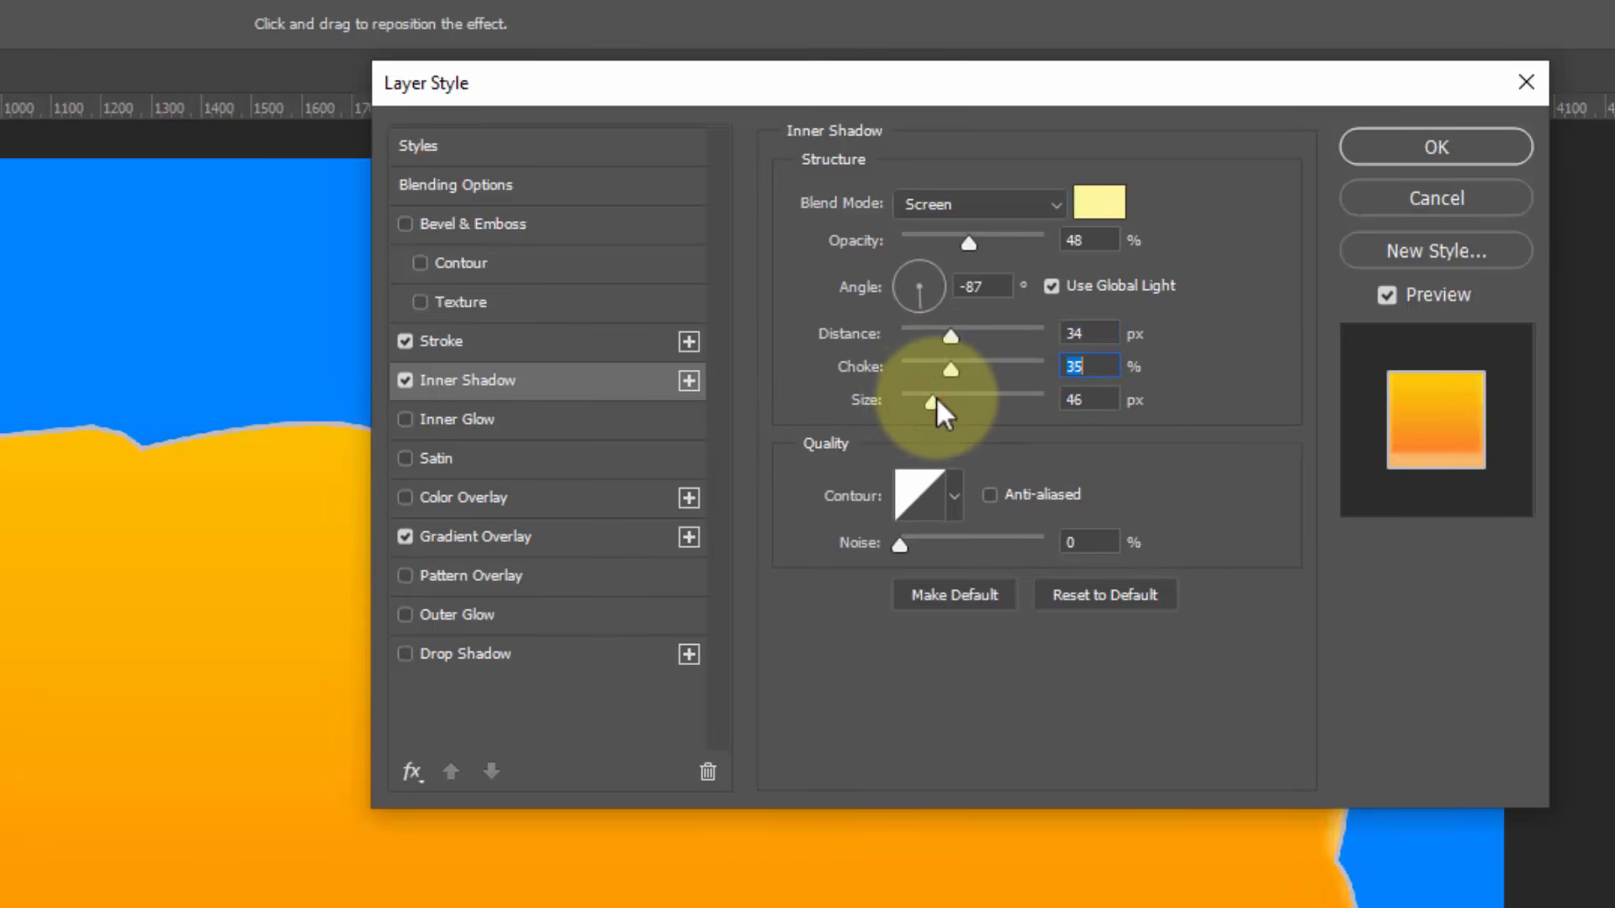
# Change the group's Stroke color to dark orange #c76d10
pyautogui.click(458, 329)
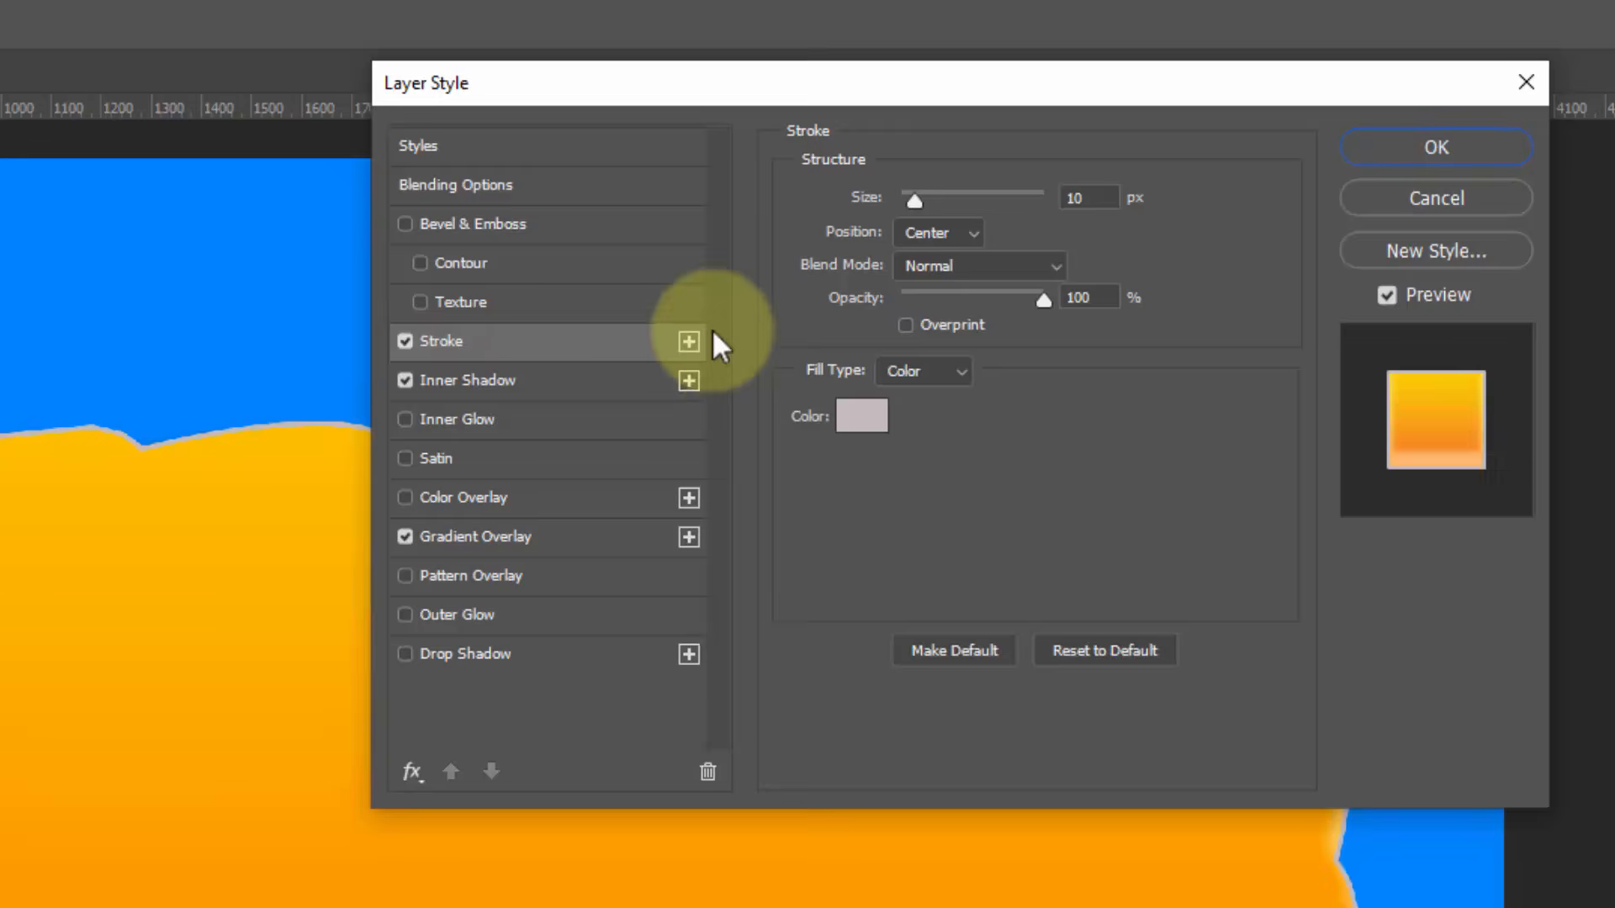
pyautogui.click(880, 414)
pyautogui.click(364, 470)
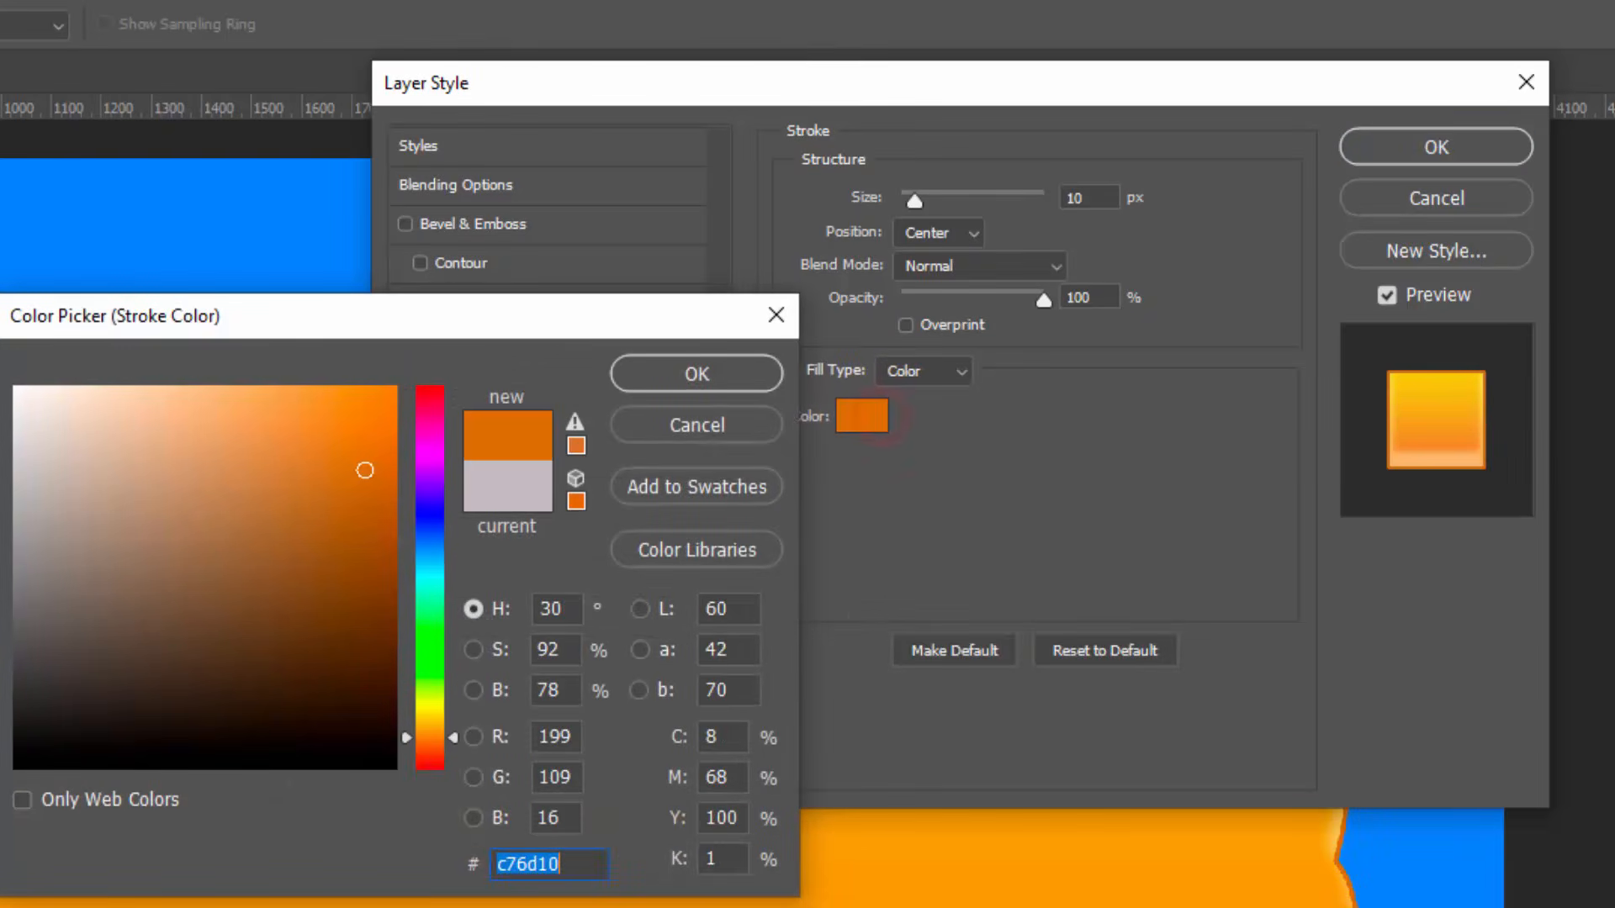
pyautogui.click(652, 379)
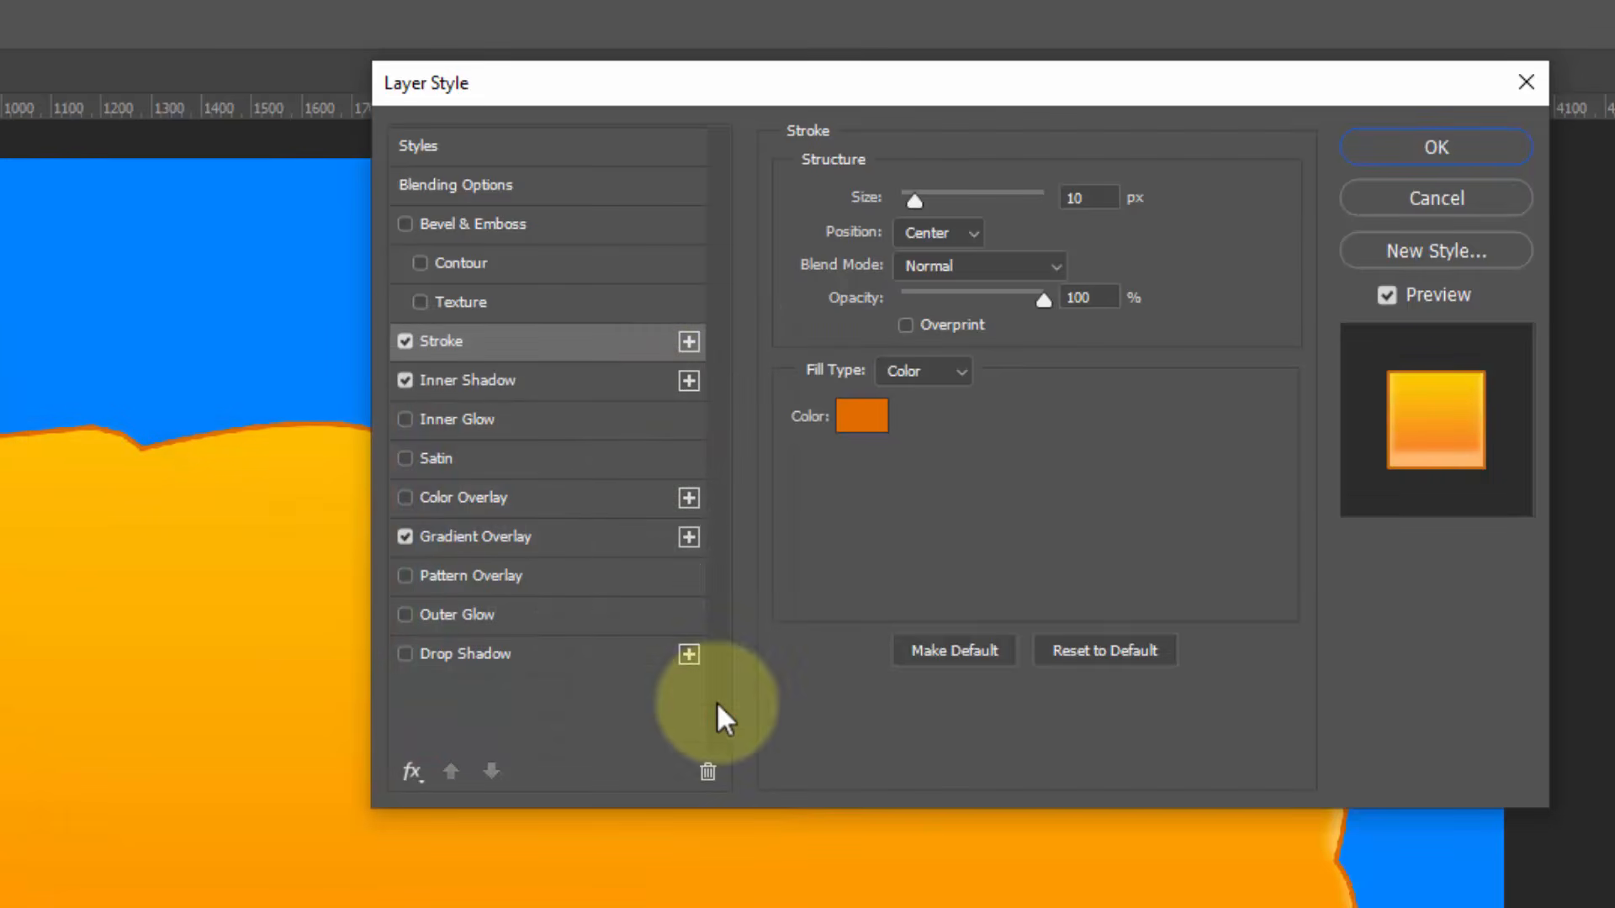
# Set the Inner Shadow to 64% opacity, -88° angle, 46 px distance, 71% choke and 16 px size
pyautogui.click(568, 389)
pyautogui.moveTo(928, 405); pyautogui.dragTo(886, 396)
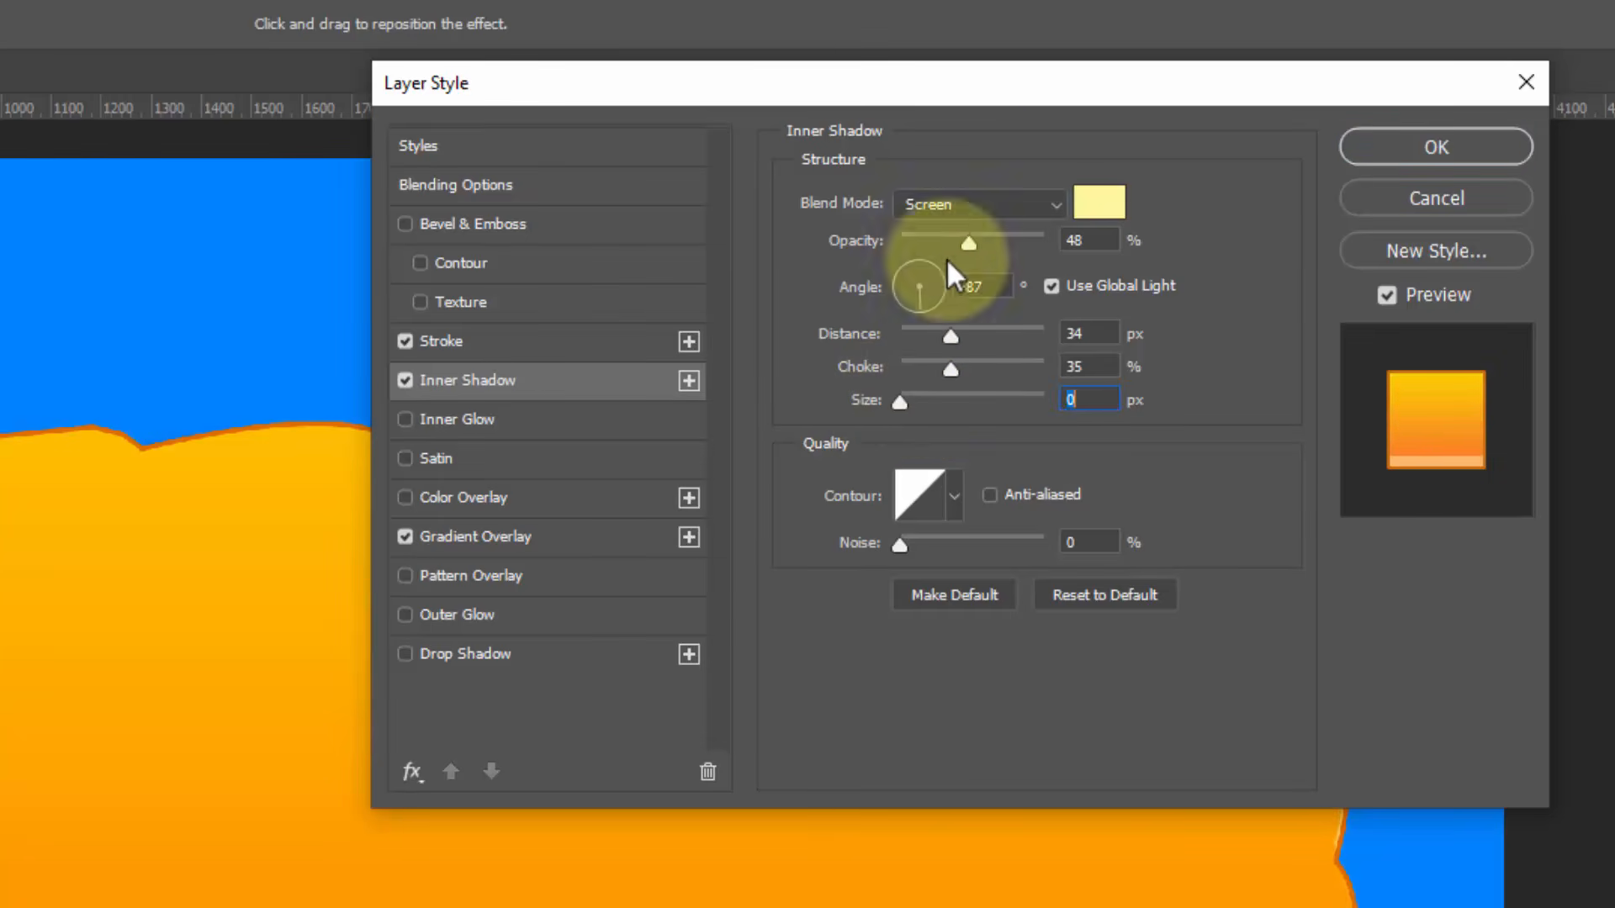
pyautogui.moveTo(936, 87); pyautogui.dragTo(1167, 72)
pyautogui.moveTo(1116, 63); pyautogui.dragTo(671, 65)
pyautogui.moveTo(694, 236); pyautogui.dragTo(733, 239)
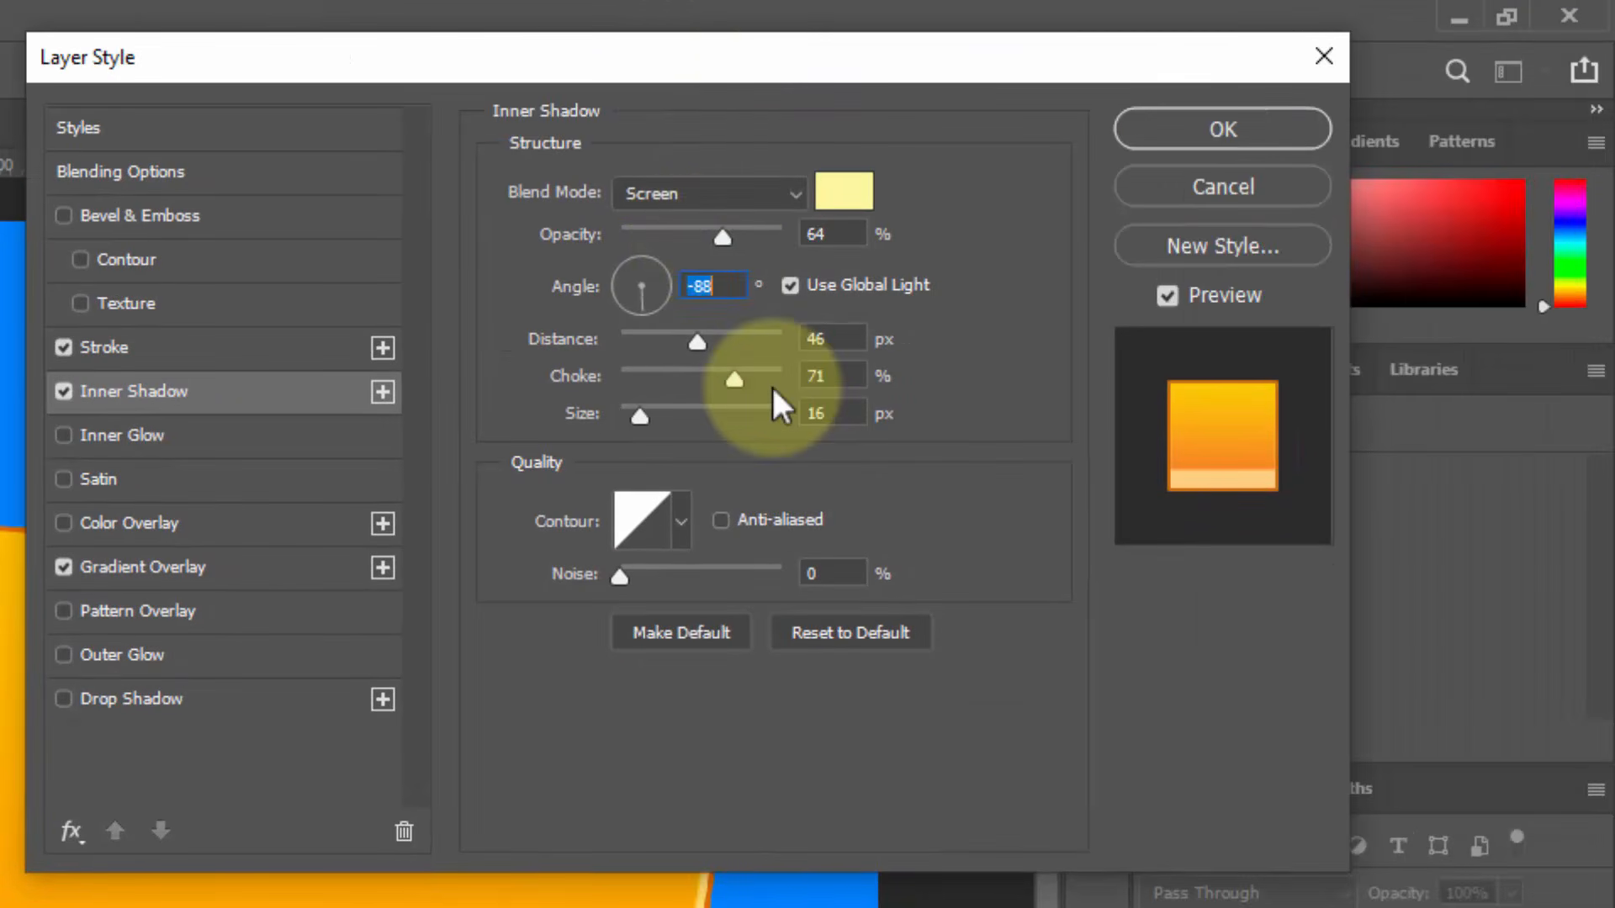
# Set the Inner Shadow to a -116° angle, 26 px distance and 40 px size, fine-tune the choke, and apply the layer style
pyautogui.press('Down')
pyautogui.press('Down')
pyautogui.press('Down')
pyautogui.press('Down')
pyautogui.press('Down')
pyautogui.press('Down')
pyautogui.press('Down')
pyautogui.press('Down')
pyautogui.press('Down')
pyautogui.press('Down')
pyautogui.press('Down')
pyautogui.press('Down')
pyautogui.click(718, 286)
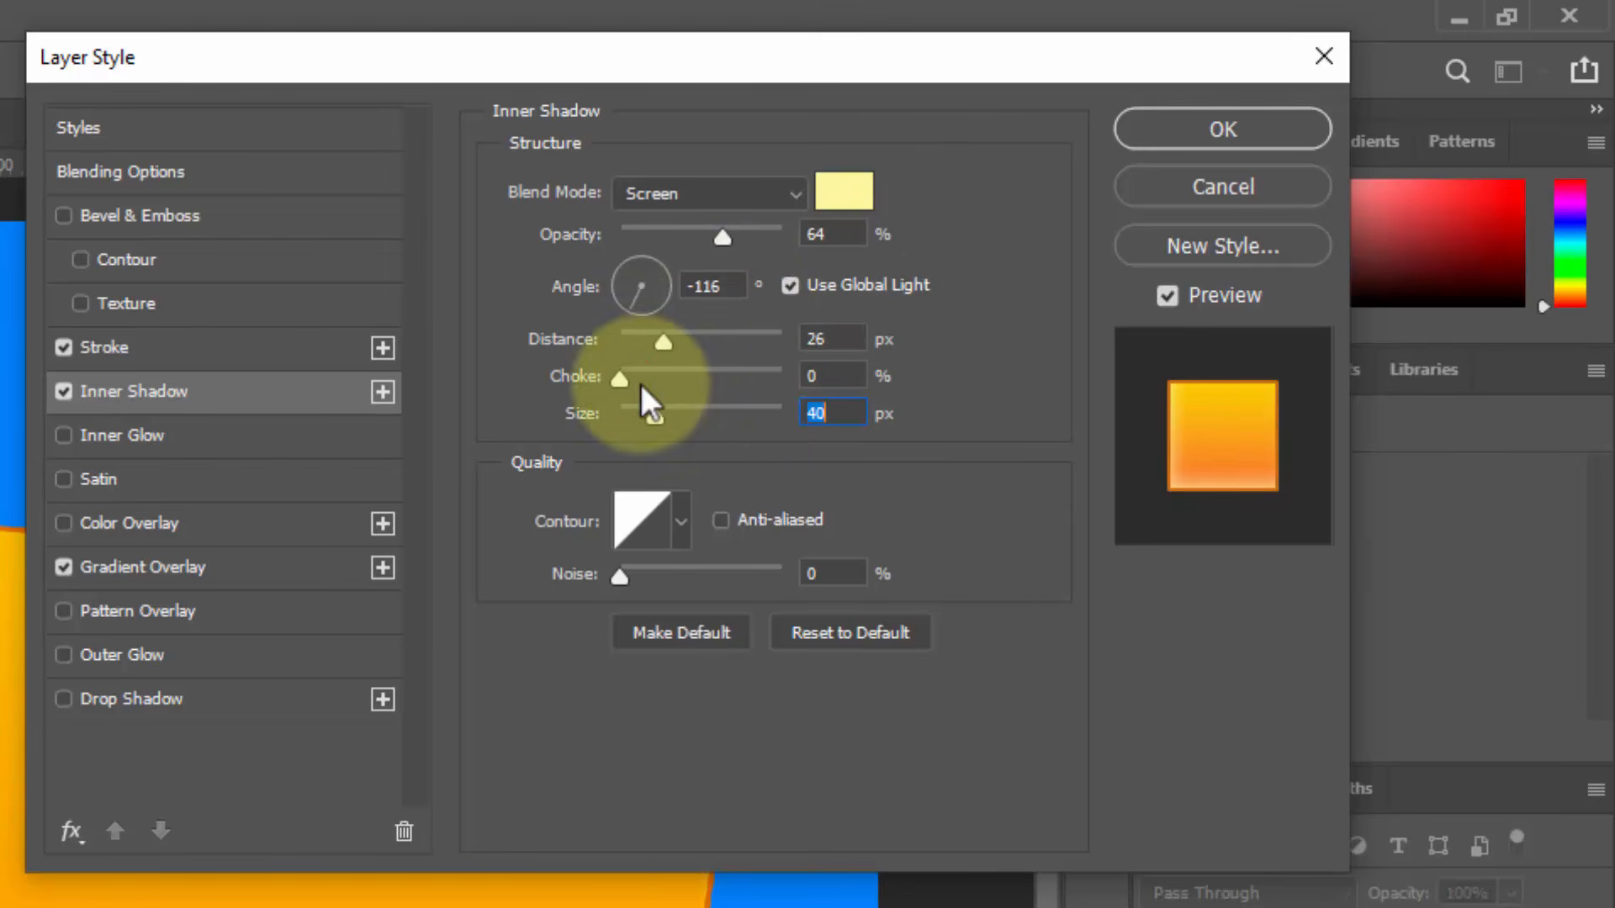
pyautogui.moveTo(642, 385); pyautogui.dragTo(690, 380)
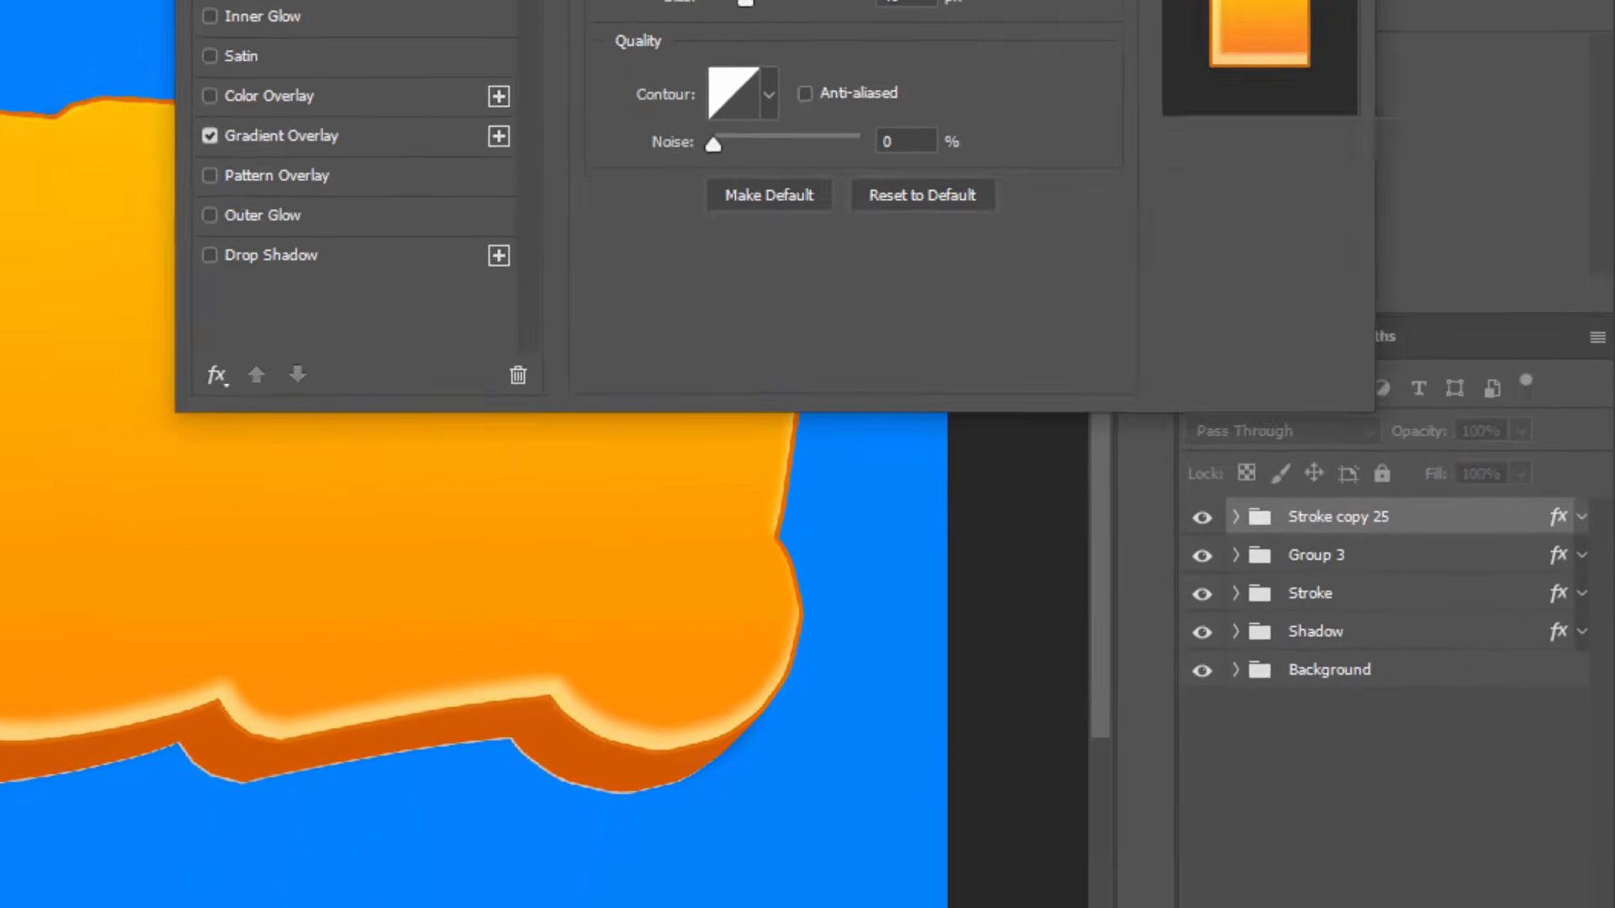
pyautogui.click(1223, 129)
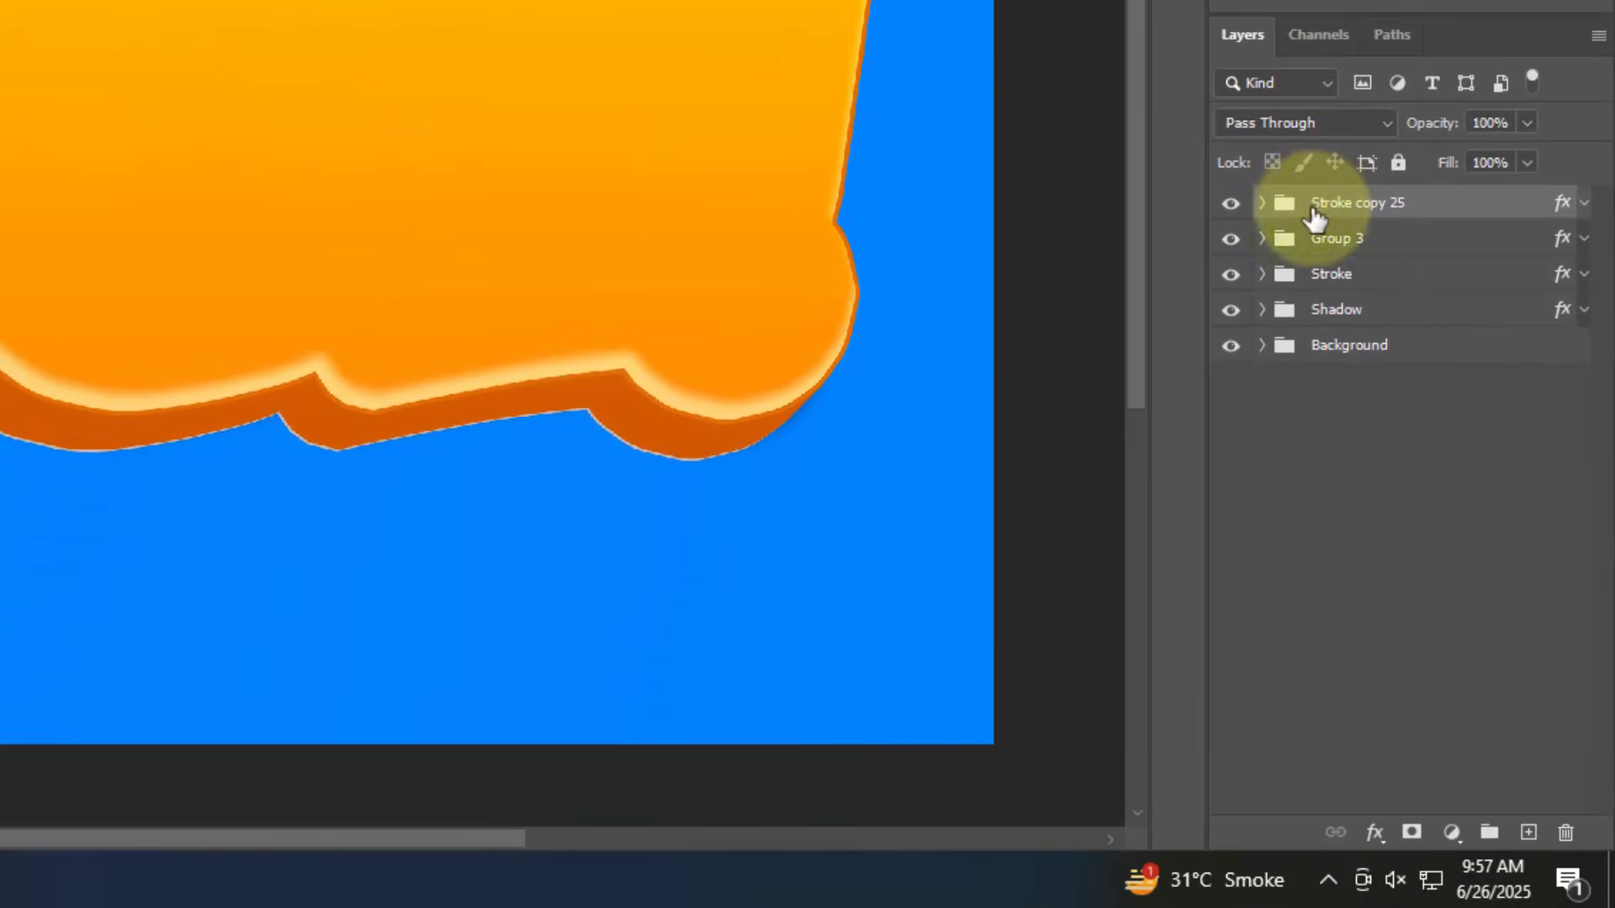
# Duplicate the Stroke smart object inside the Stroke copy 25 group and place the copy above the group
pyautogui.click(1263, 203)
pyautogui.click(1327, 249)
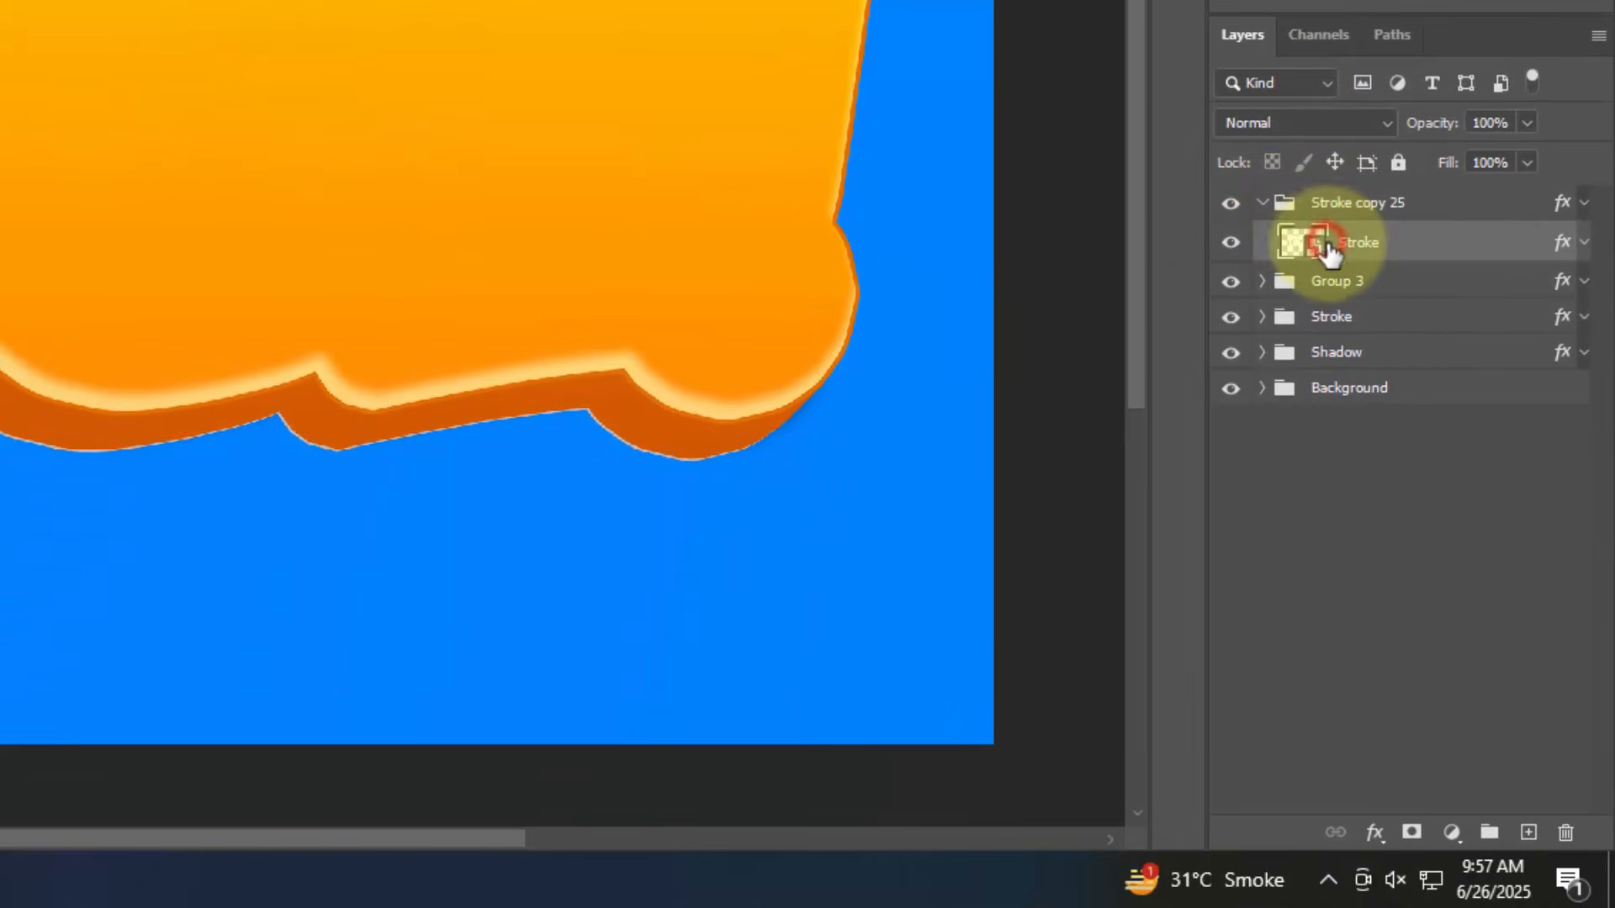
pyautogui.hotkey('ctrl', 'j')
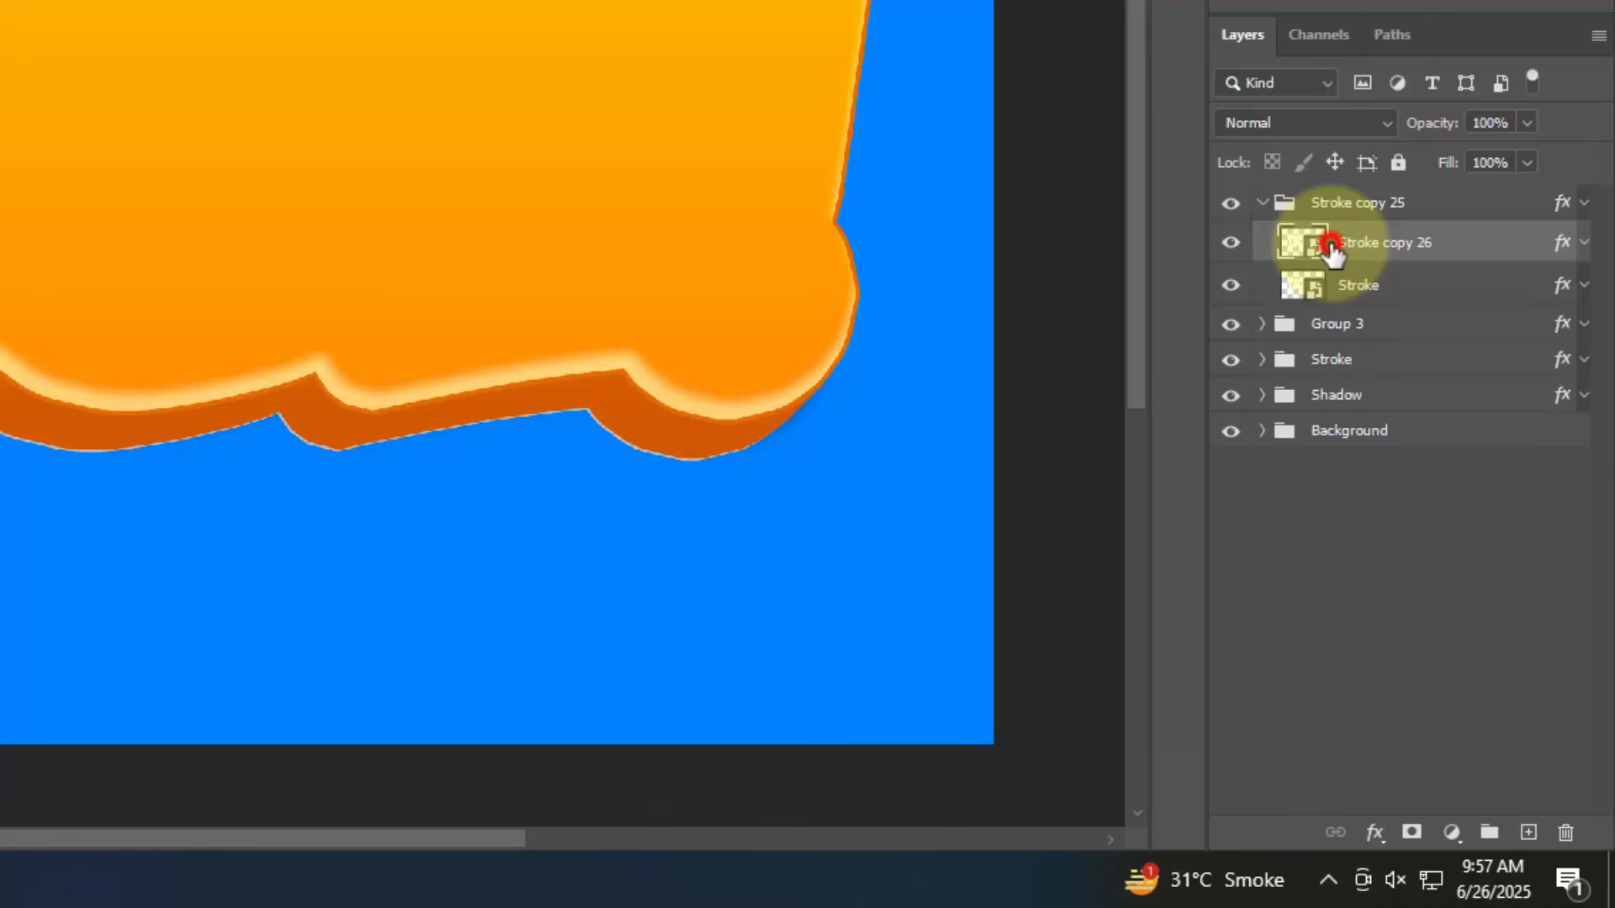
pyautogui.moveTo(1331, 245)
pyautogui.mouseDown()
pyautogui.moveTo(1334, 180)
pyautogui.moveTo(1266, 191)
pyautogui.mouseUp()
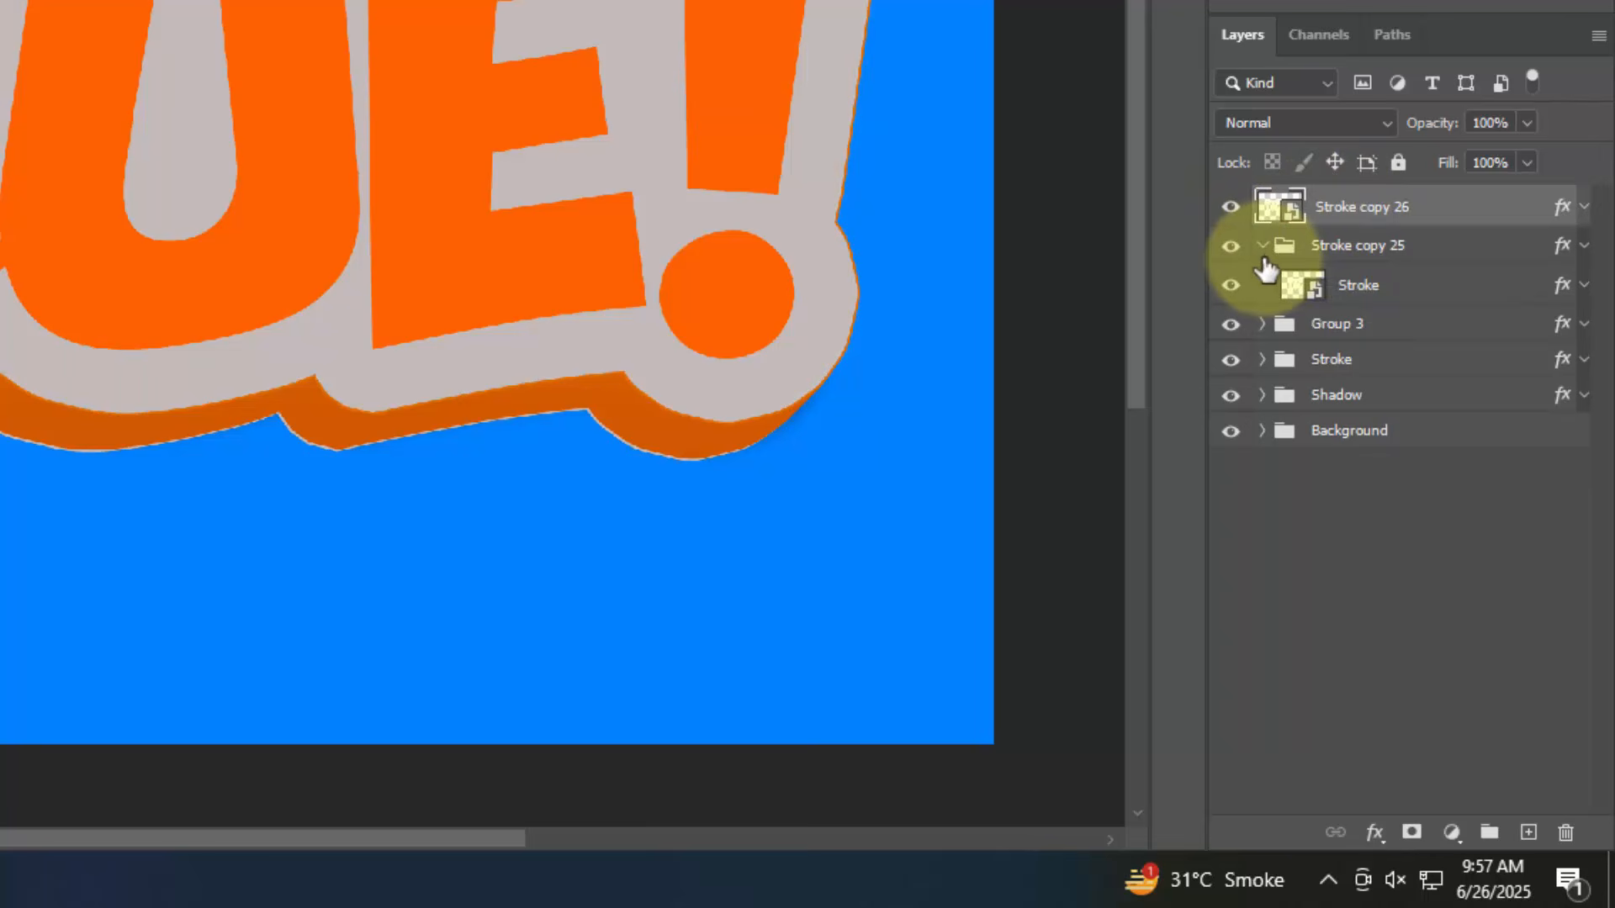
pyautogui.click(1262, 251)
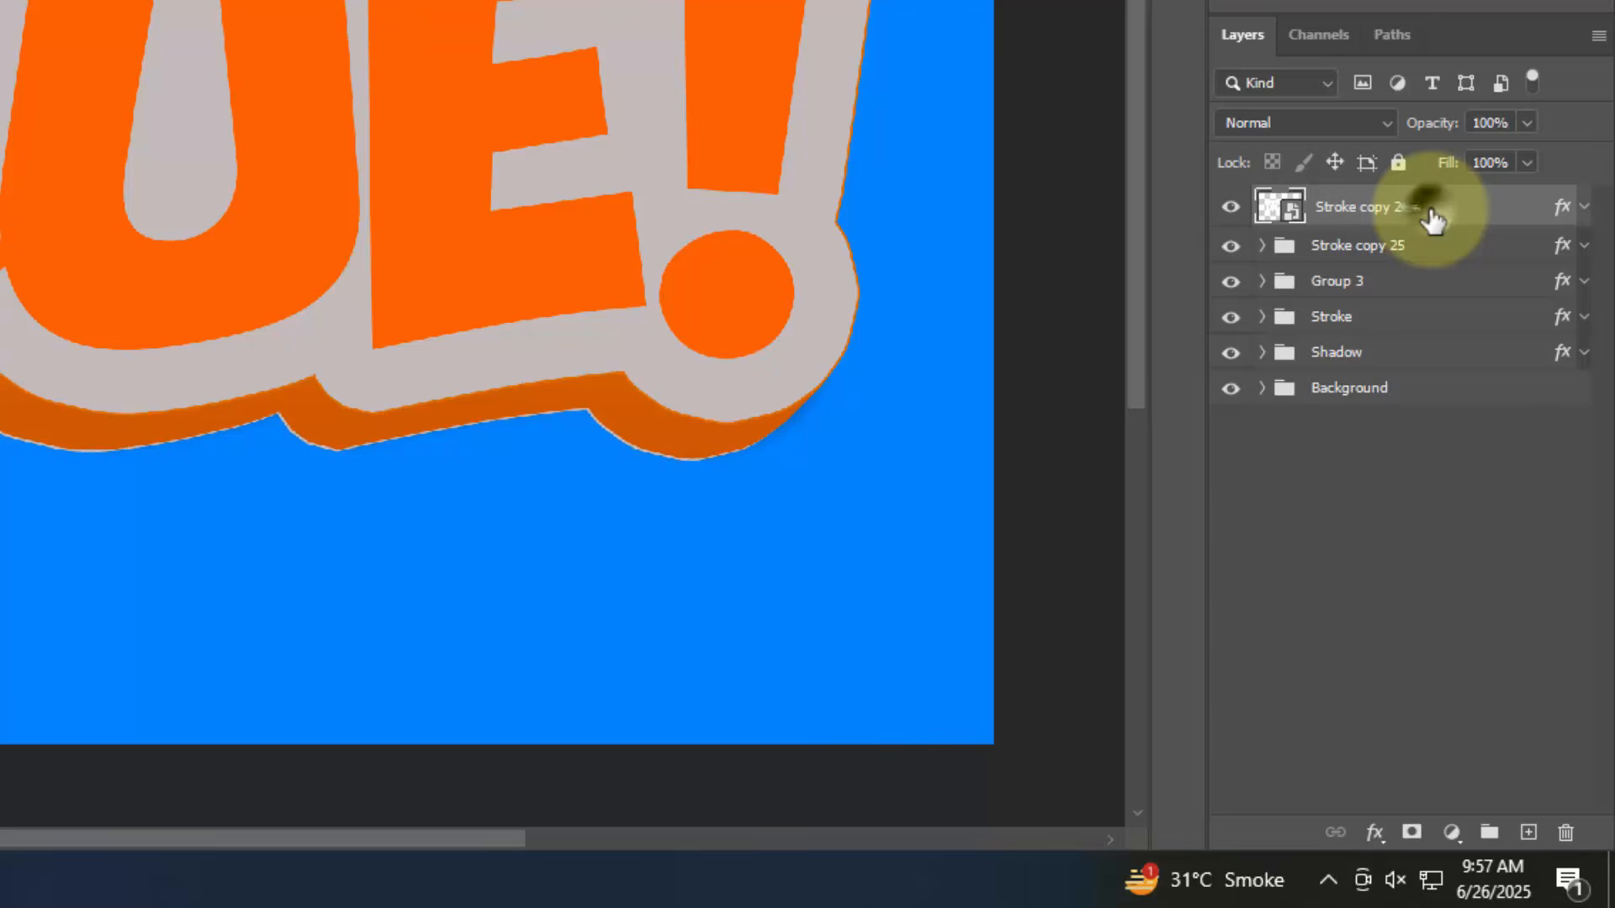
# Clear the duplicated smart object's layer style and add a Color Overlay effect to it
pyautogui.rightClick(1431, 221)
pyautogui.click(1241, 409)
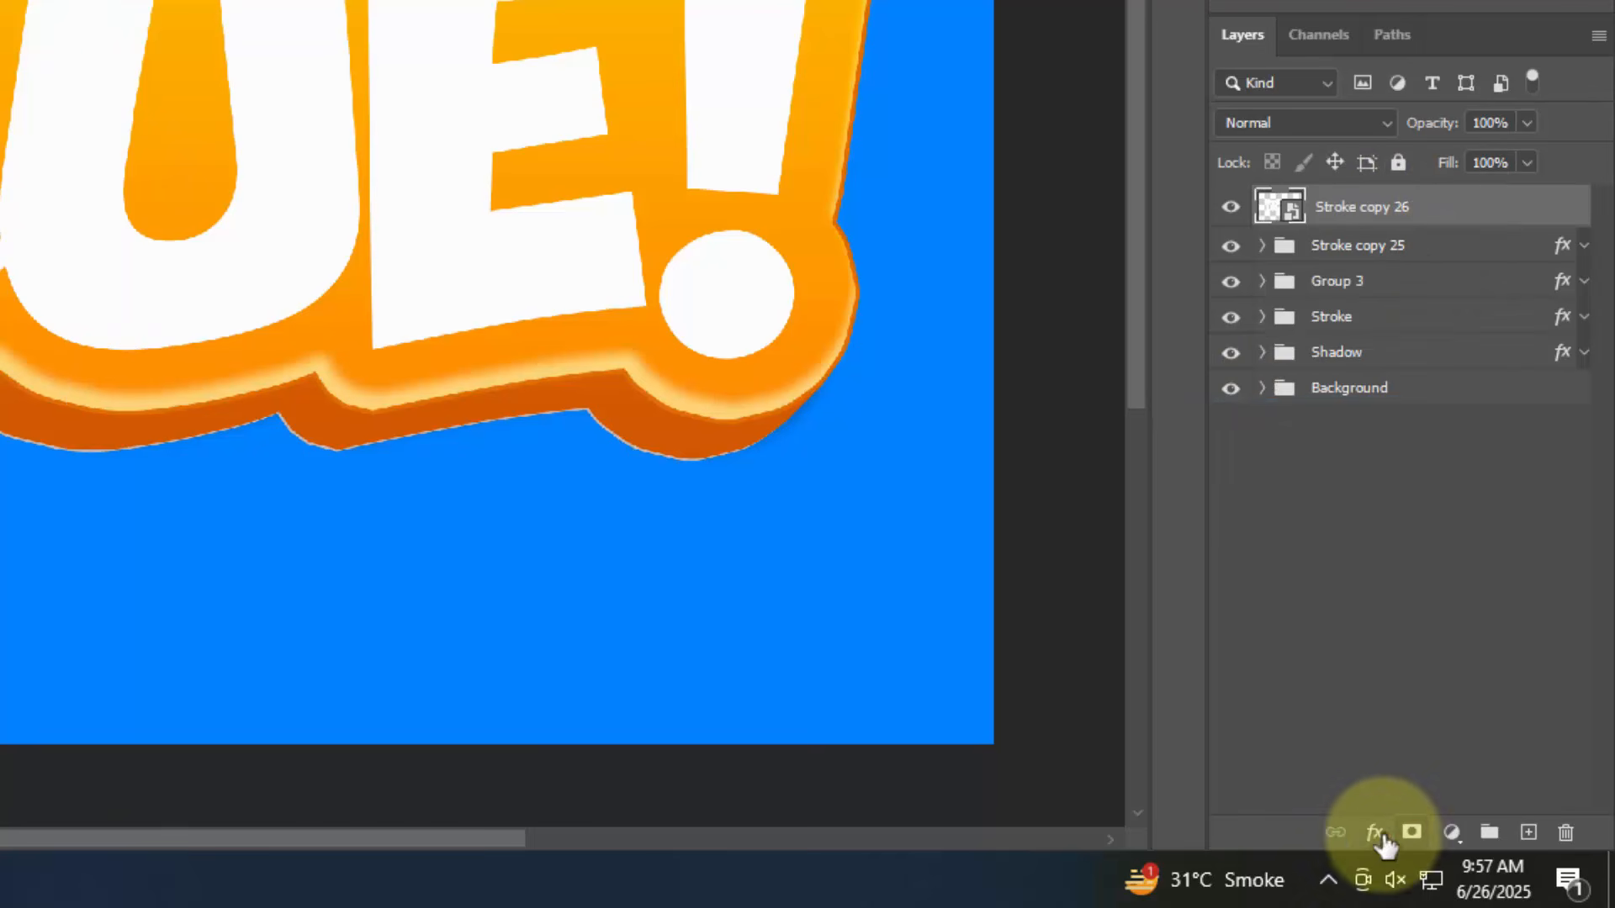
pyautogui.click(1374, 835)
pyautogui.click(1403, 552)
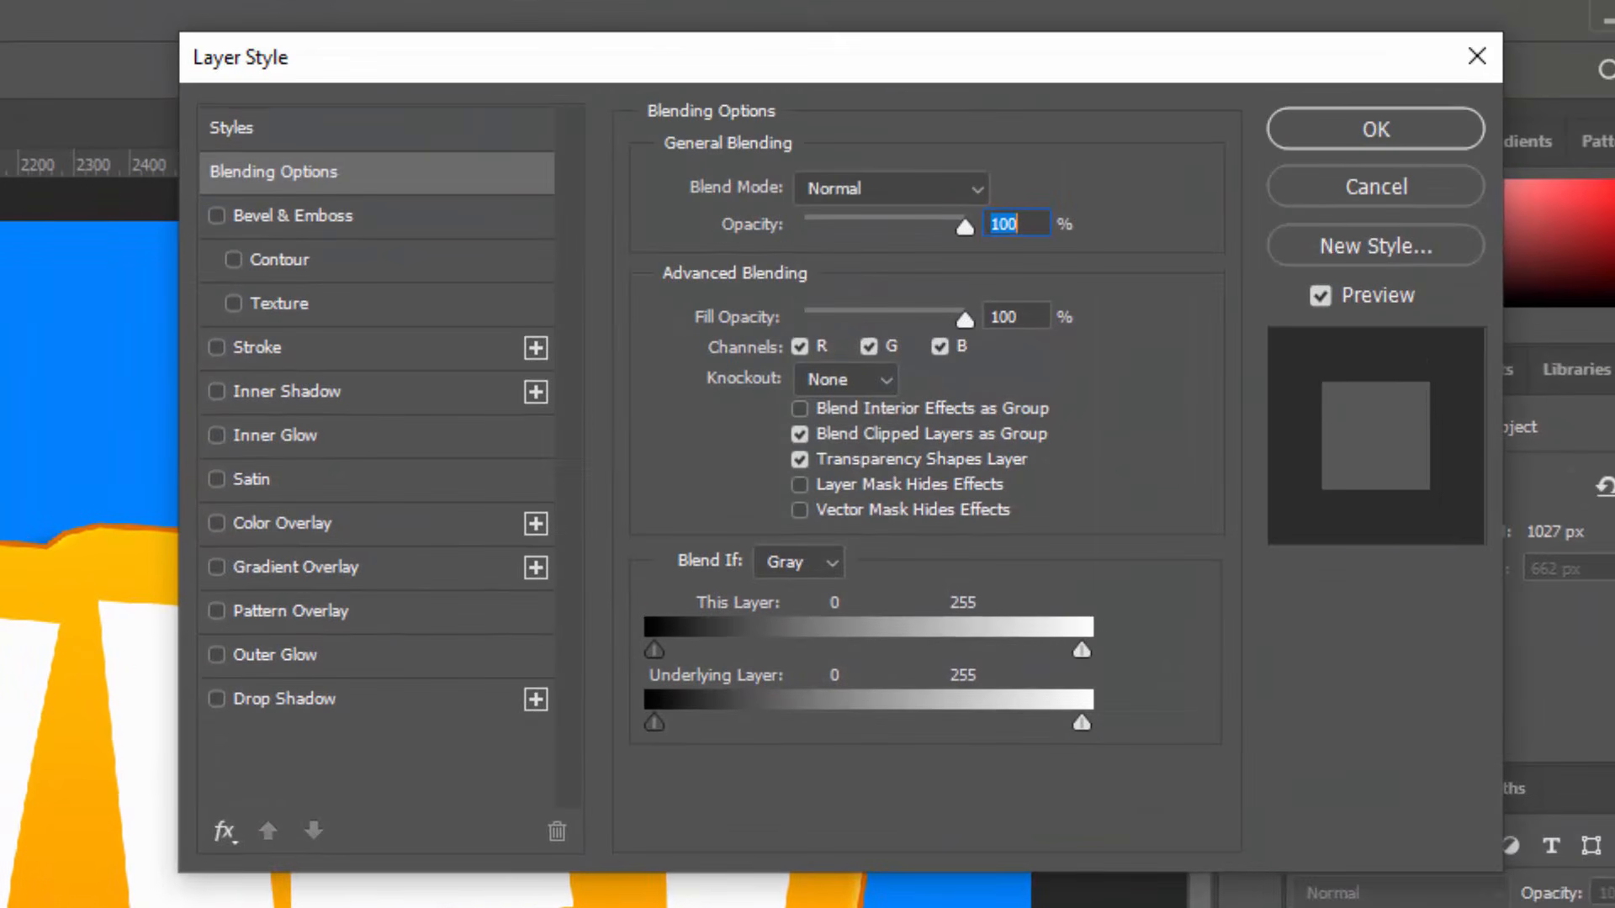
pyautogui.click(1028, 274)
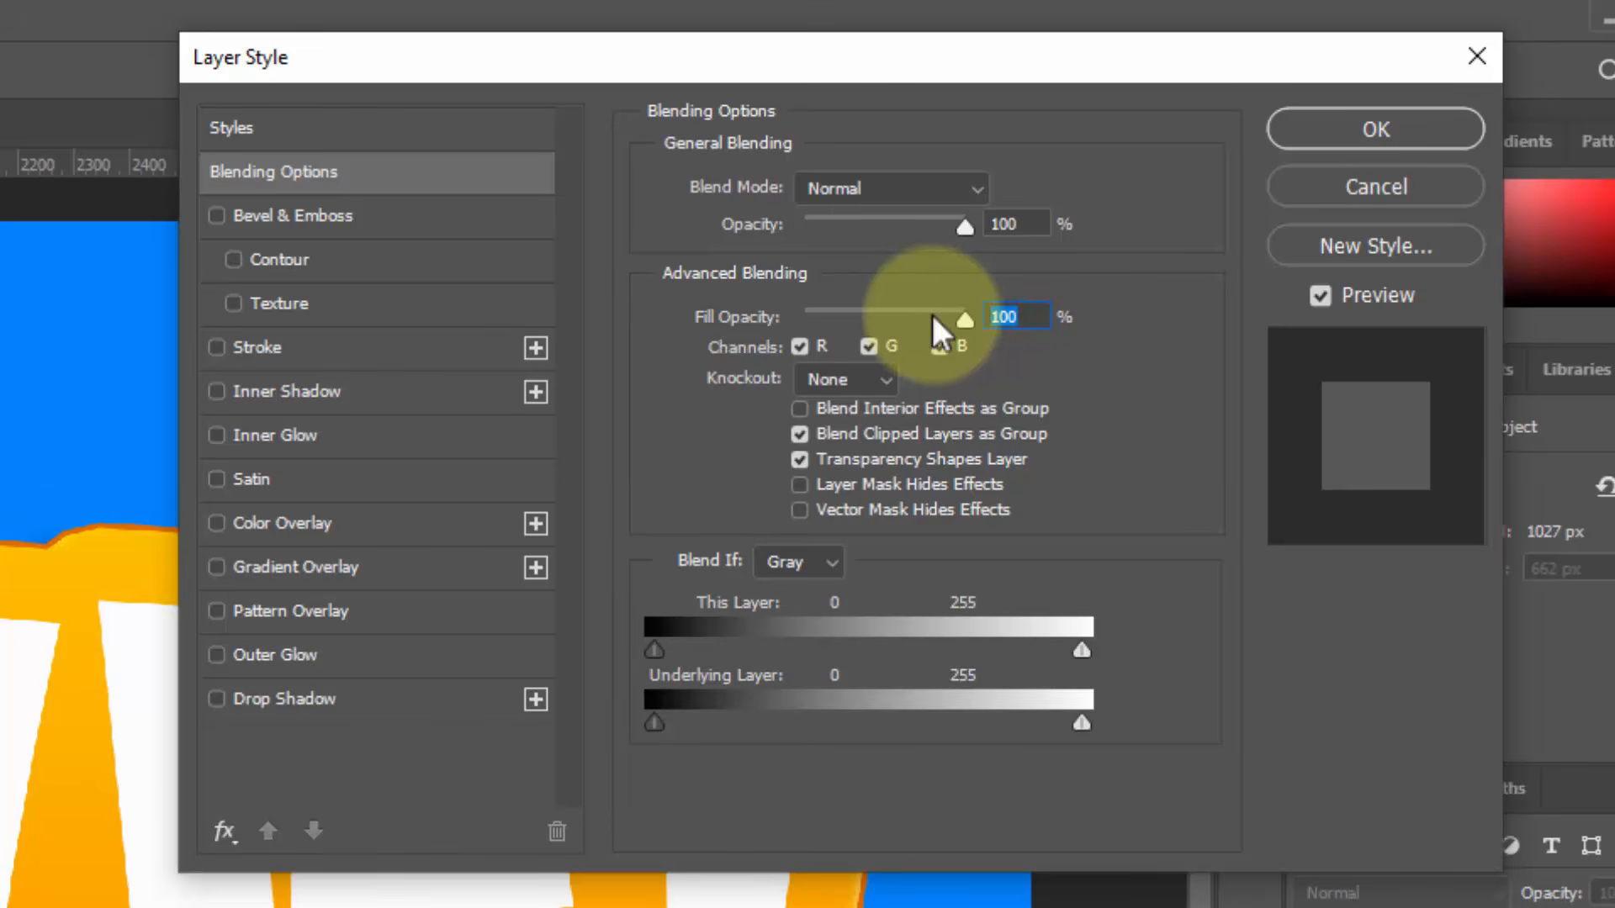
pyautogui.click(337, 519)
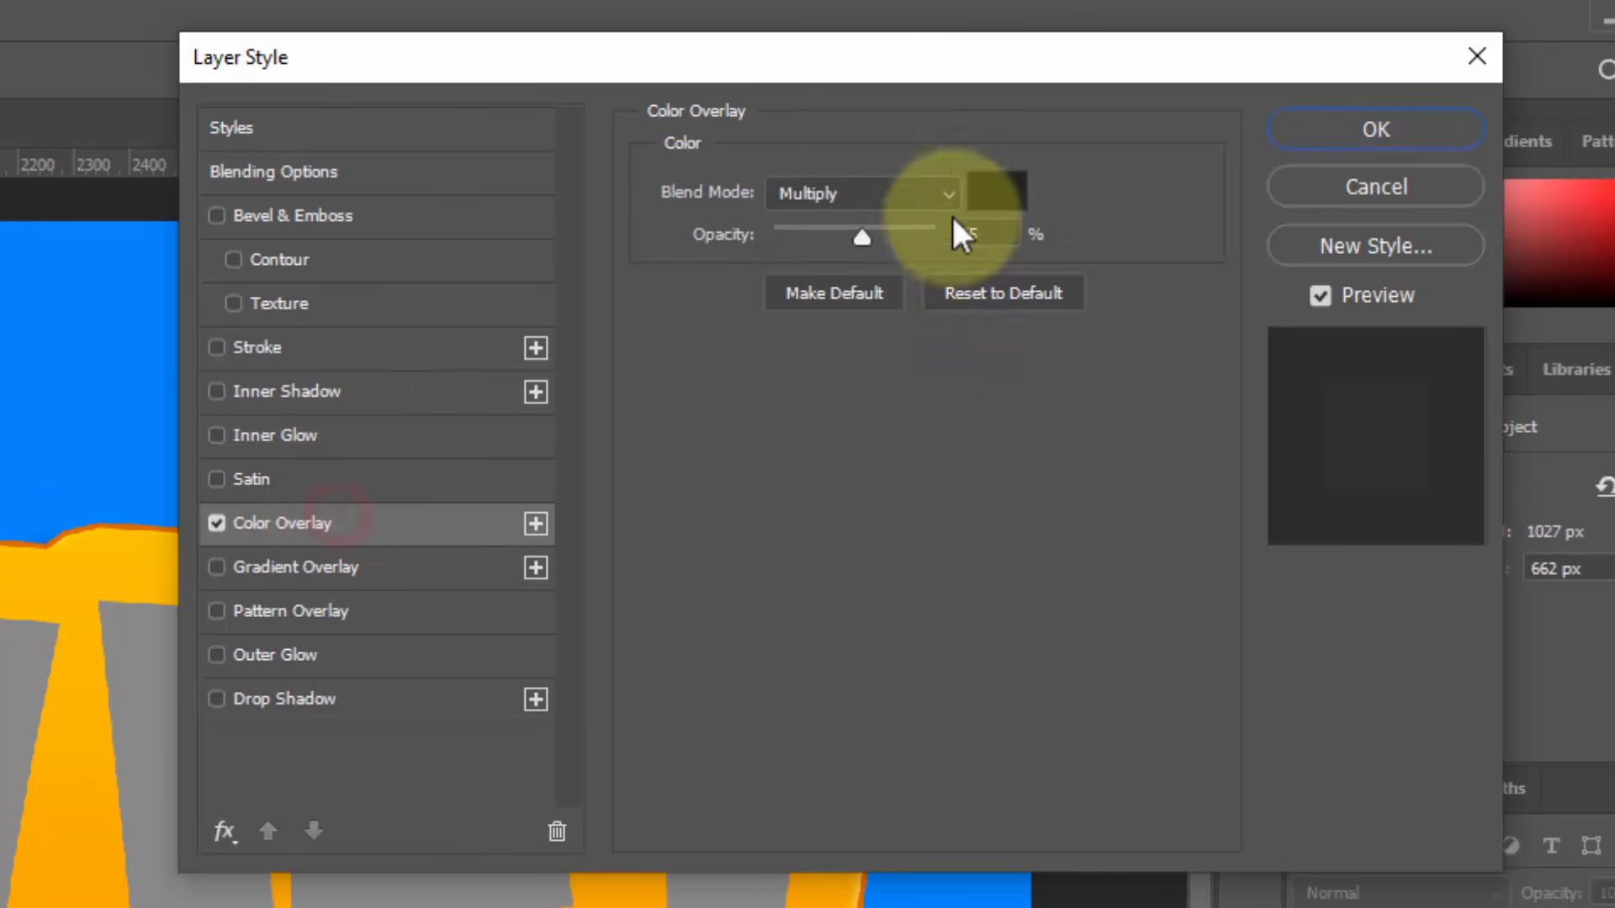
# Set the Color Overlay to Normal blend mode, color e26204 and 100% opacity, and apply the layer style
pyautogui.click(925, 190)
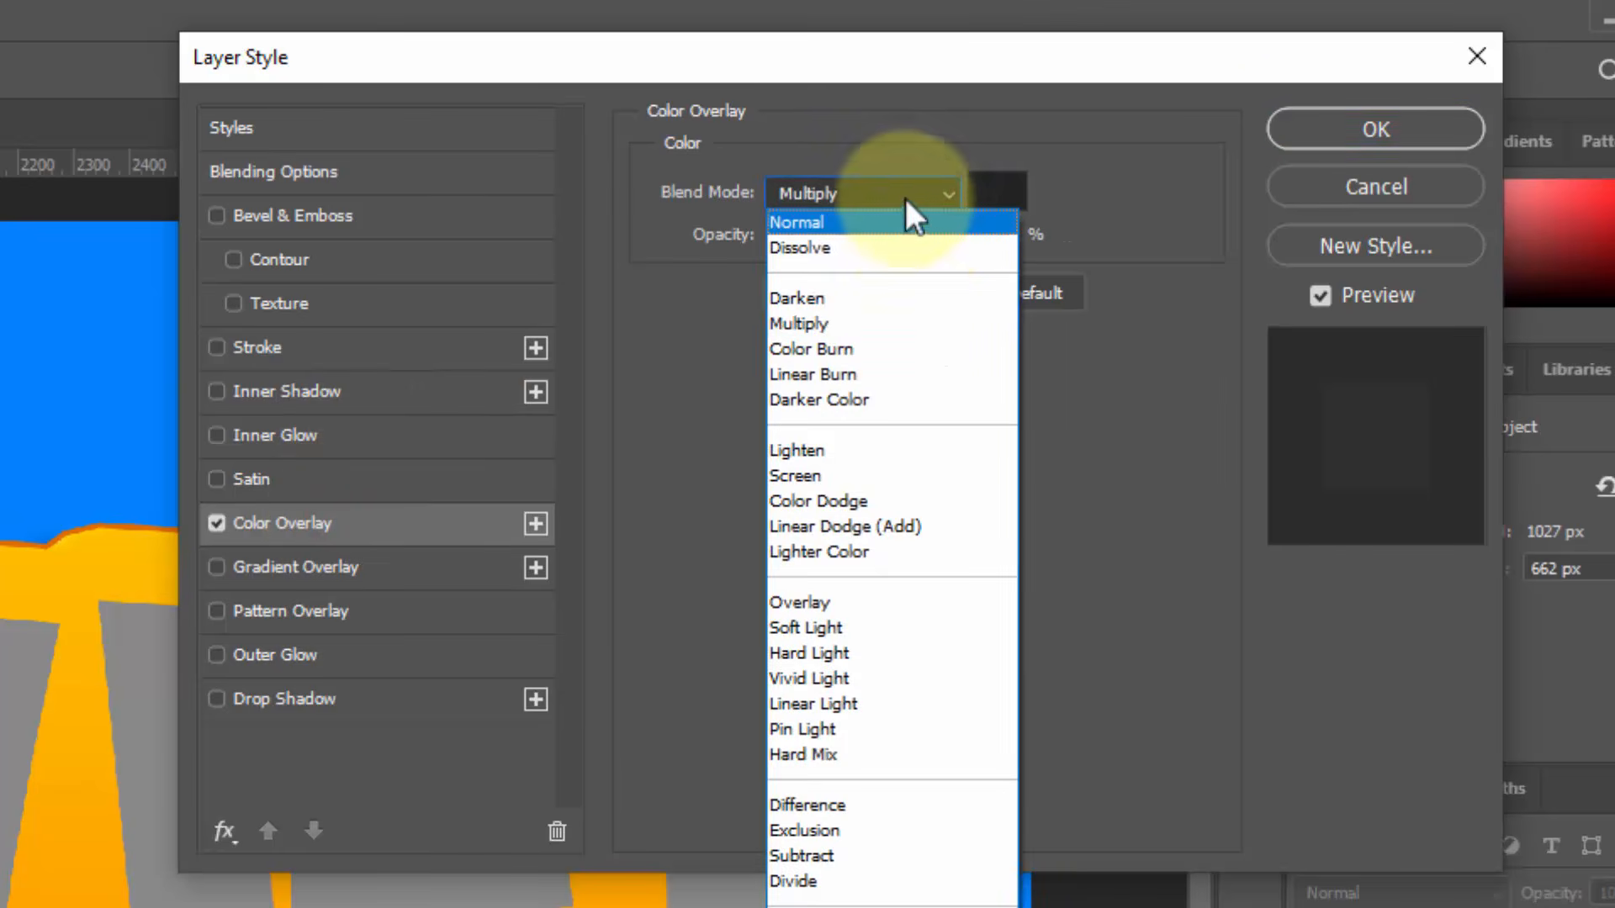
pyautogui.click(905, 198)
pyautogui.click(860, 204)
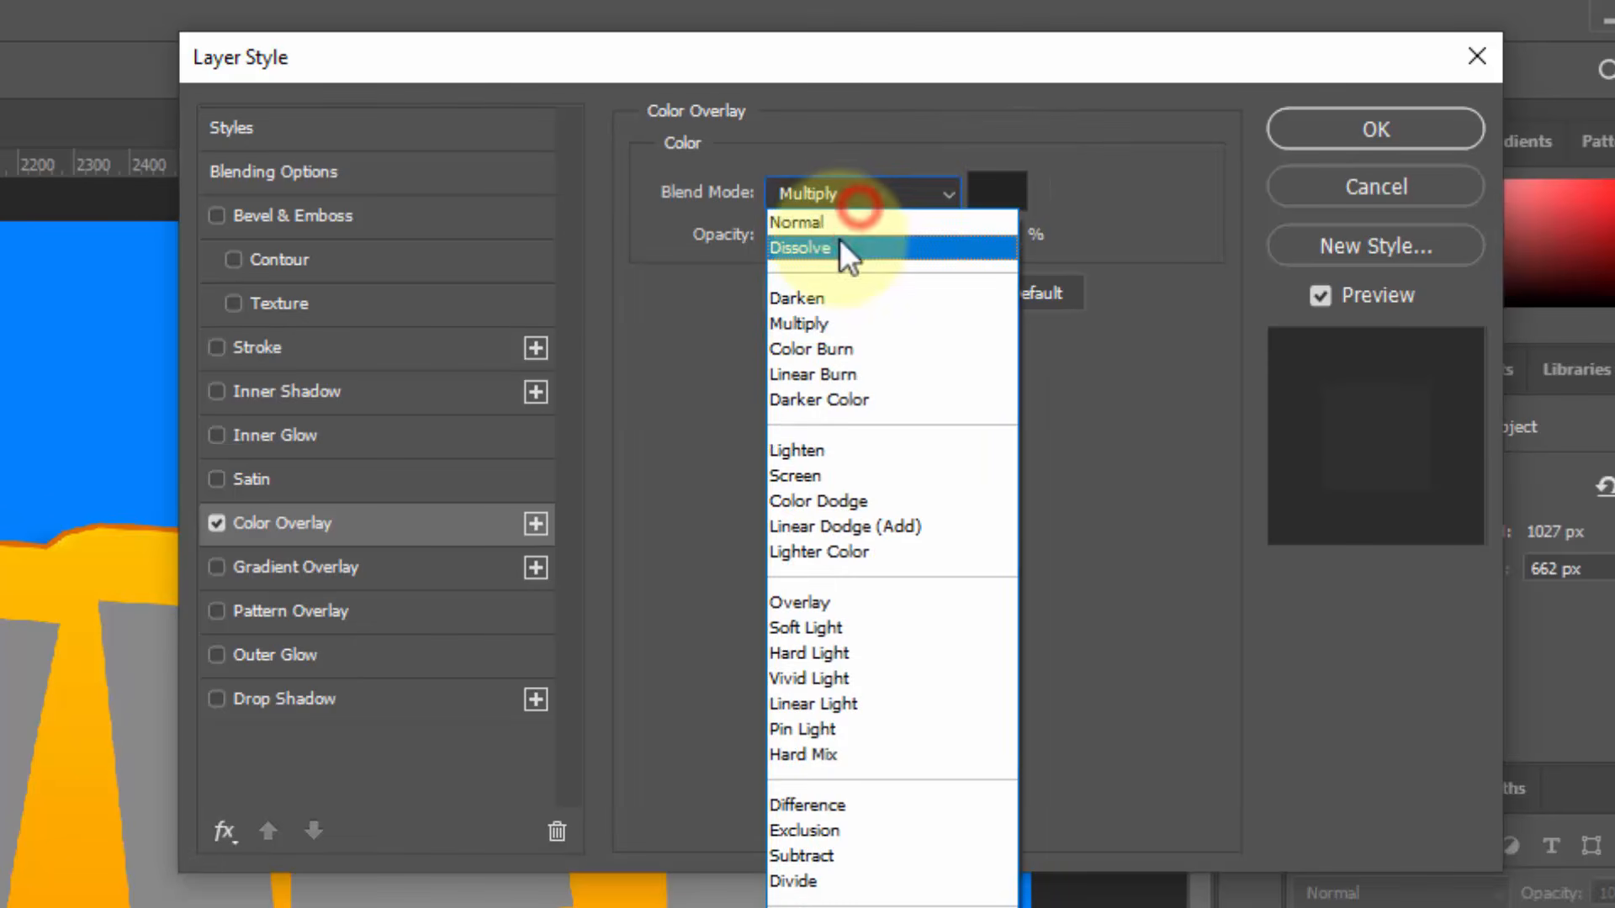
pyautogui.click(837, 222)
pyautogui.click(993, 192)
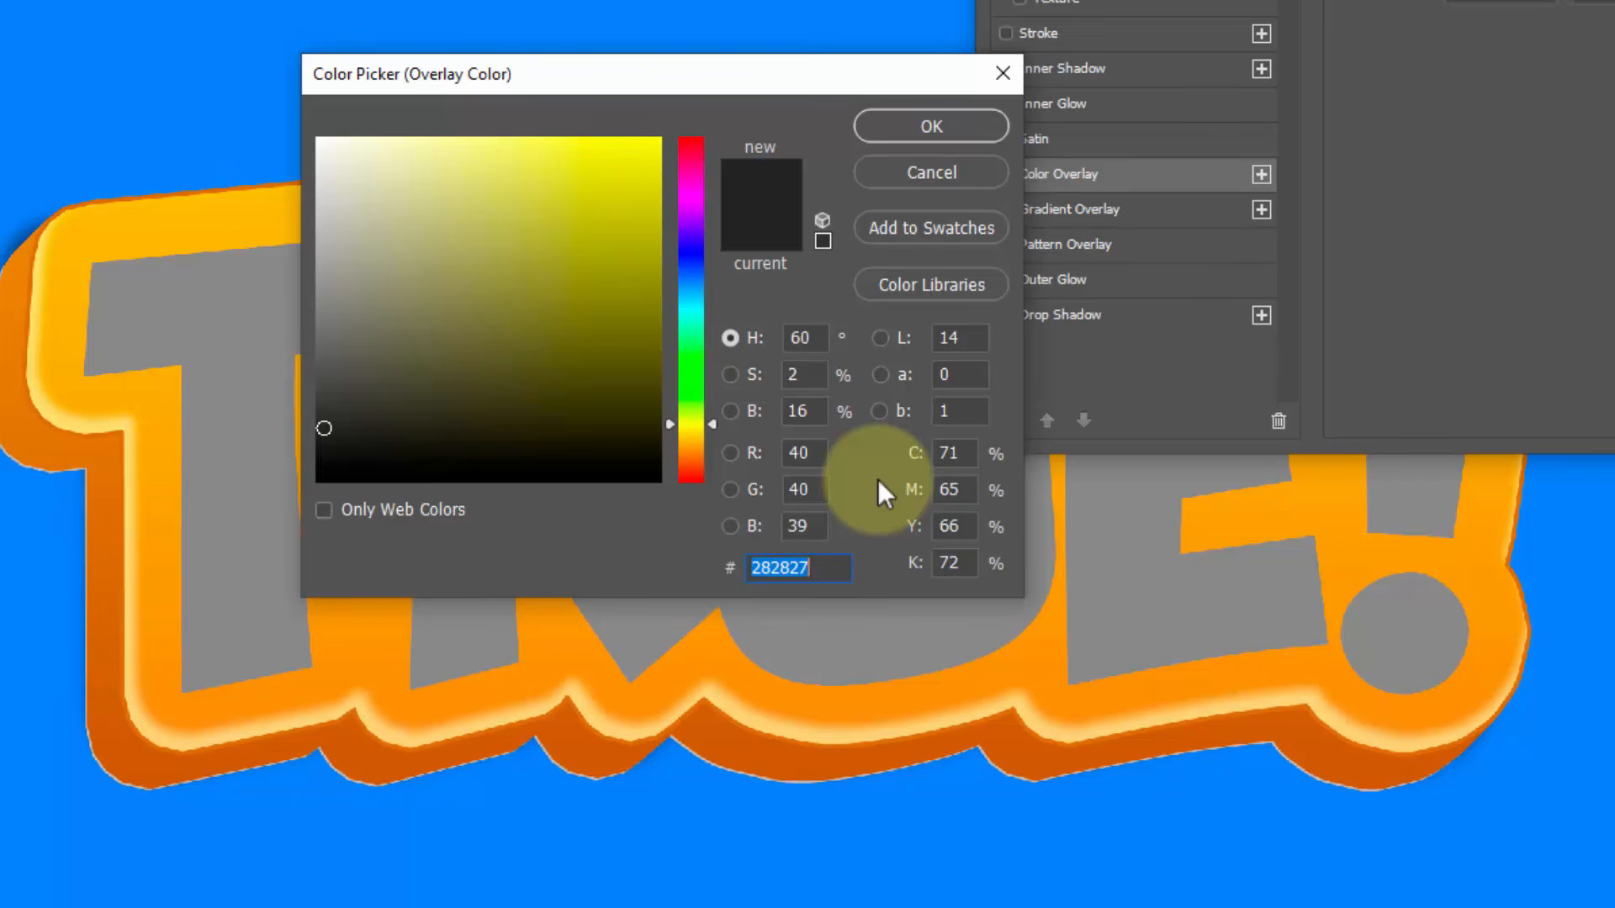
pyautogui.write('e26')
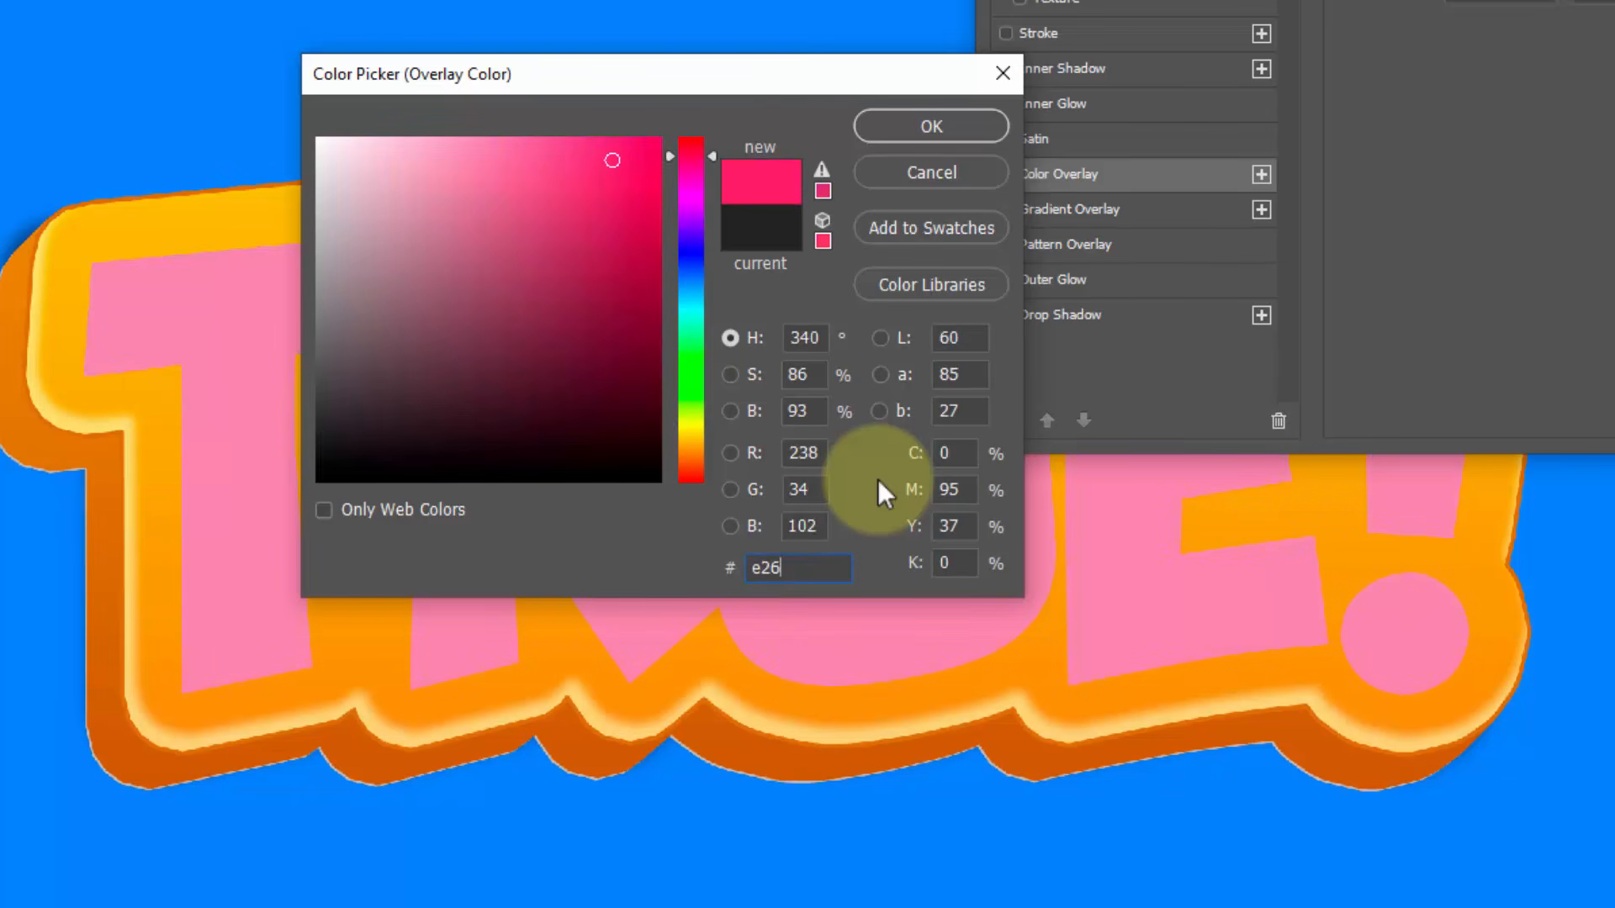
pyautogui.write('204')
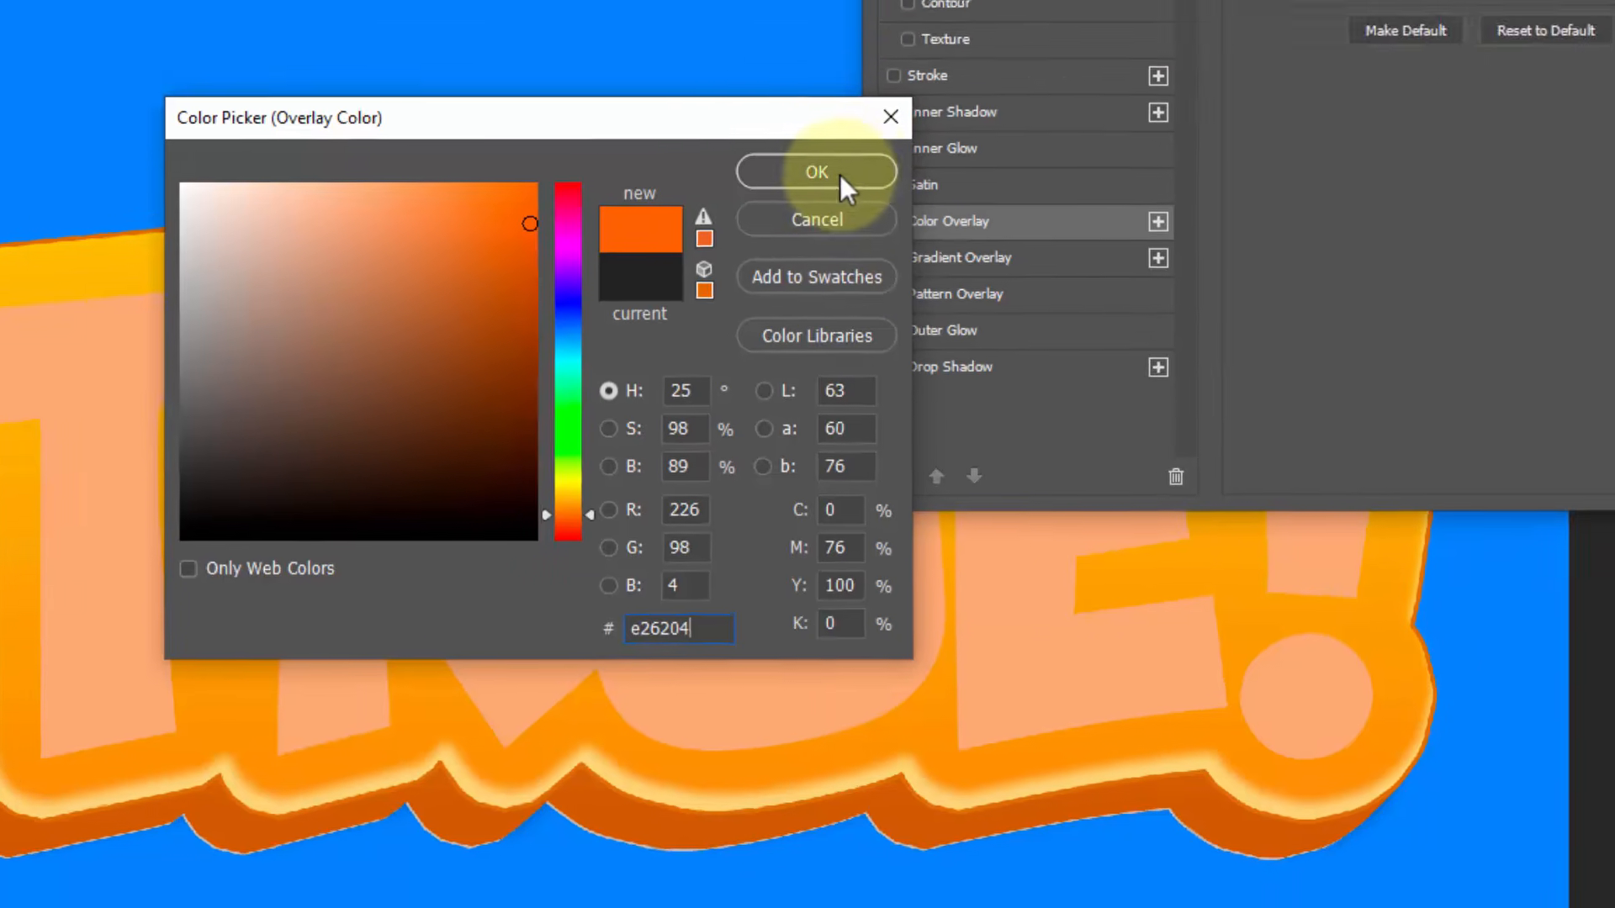
pyautogui.click(947, 126)
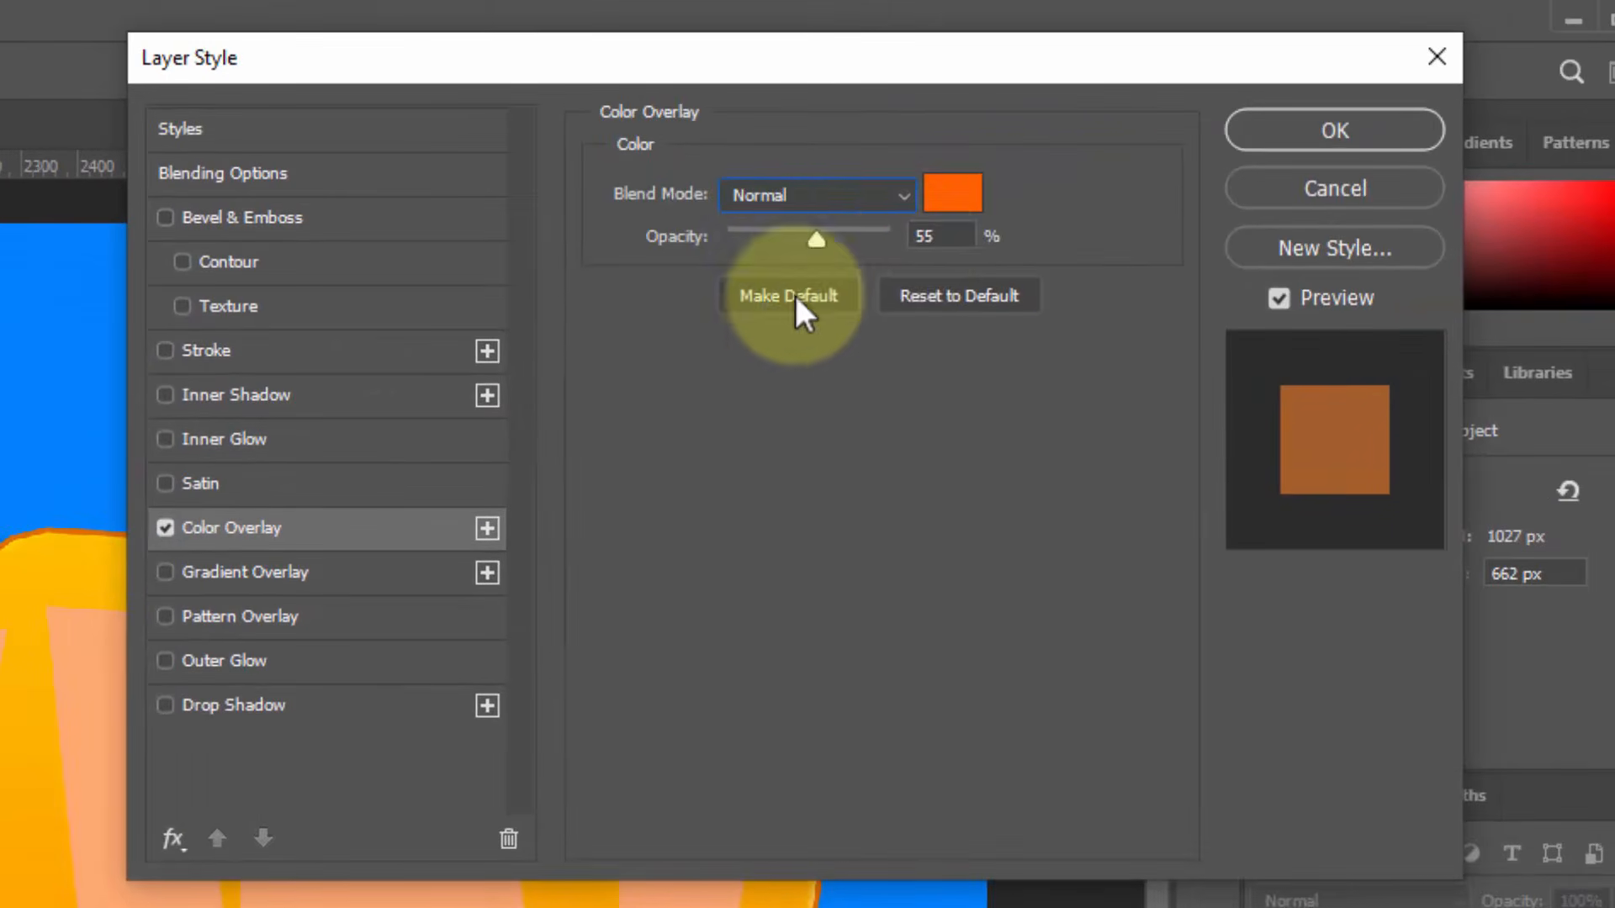
pyautogui.moveTo(818, 240); pyautogui.dragTo(955, 246)
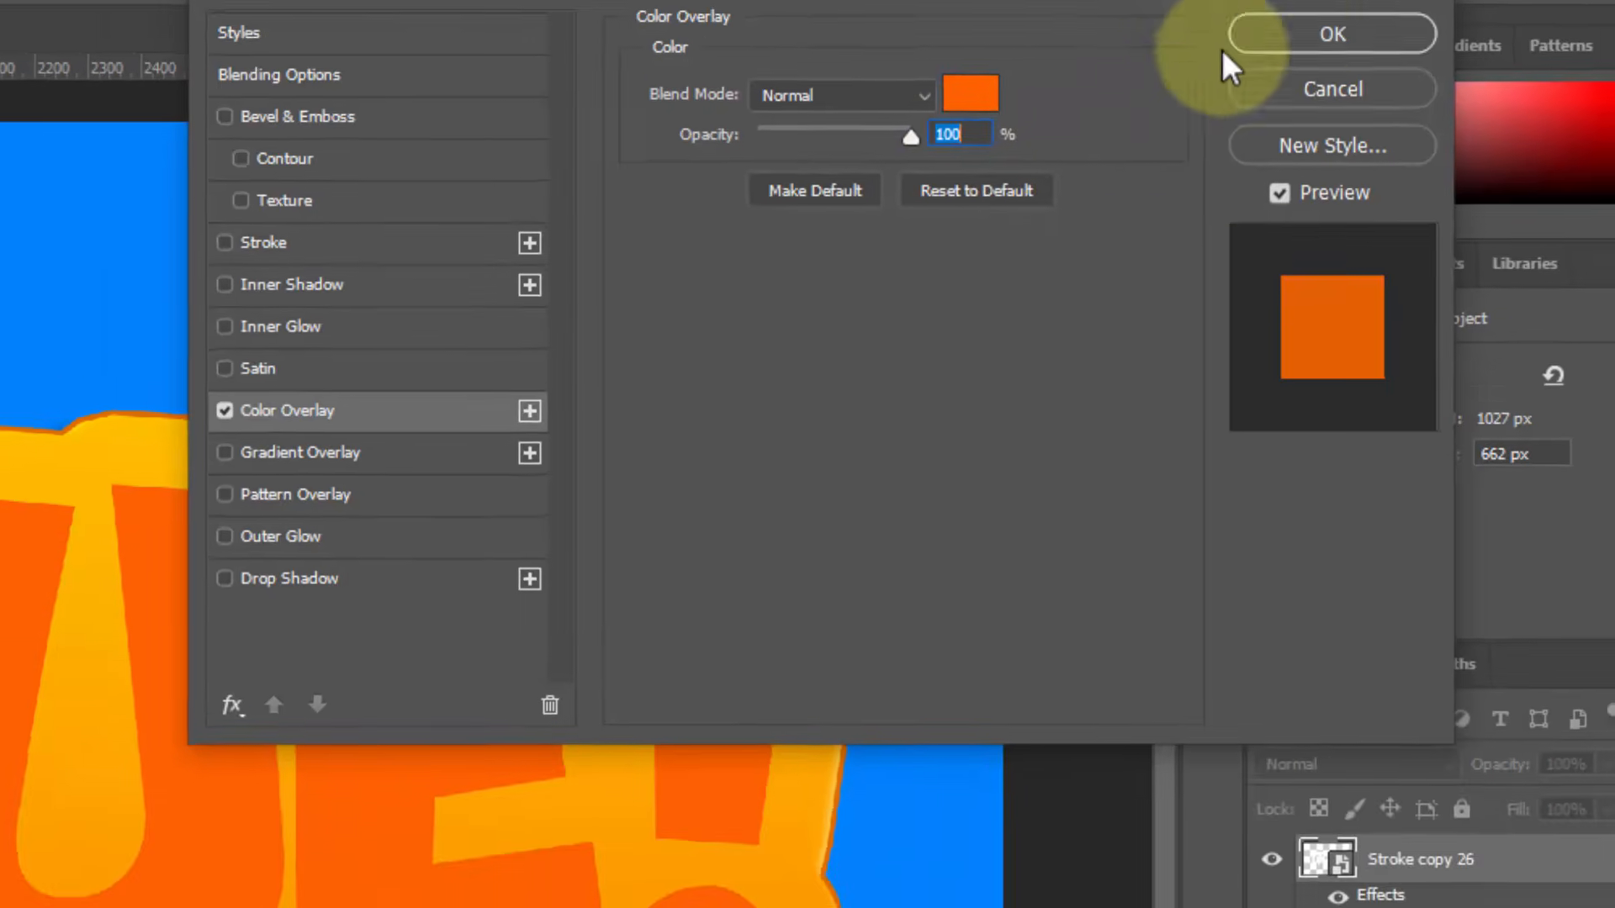
pyautogui.click(1230, 49)
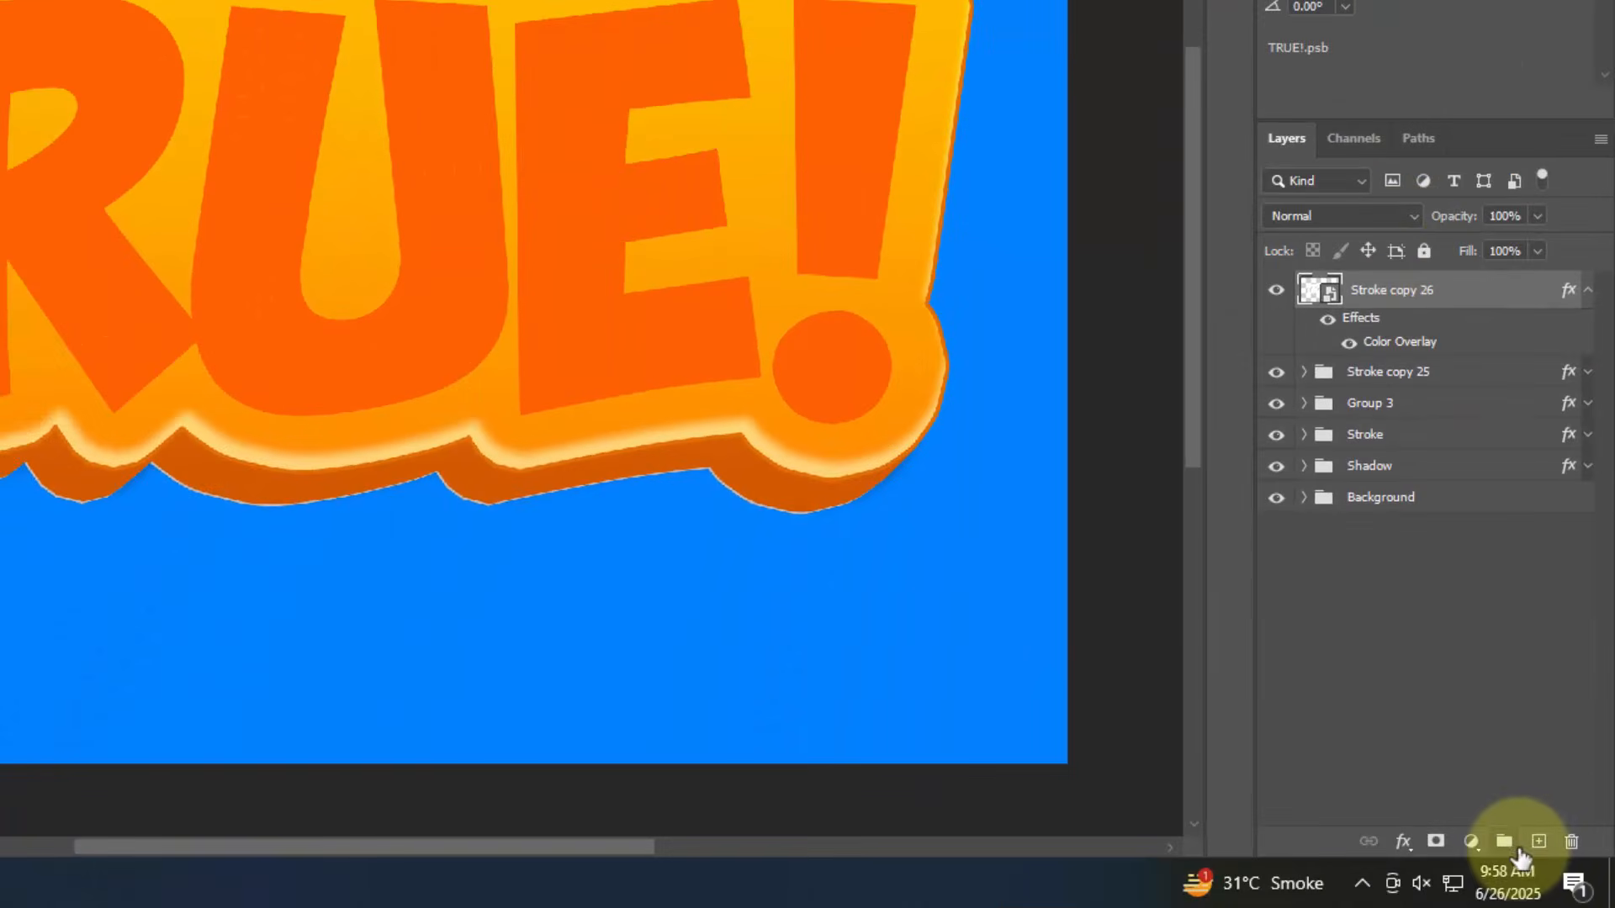
# Put the Stroke copy 26 smart object in a new group and add a Gradient Overlay effect to that group
pyautogui.click(1506, 841)
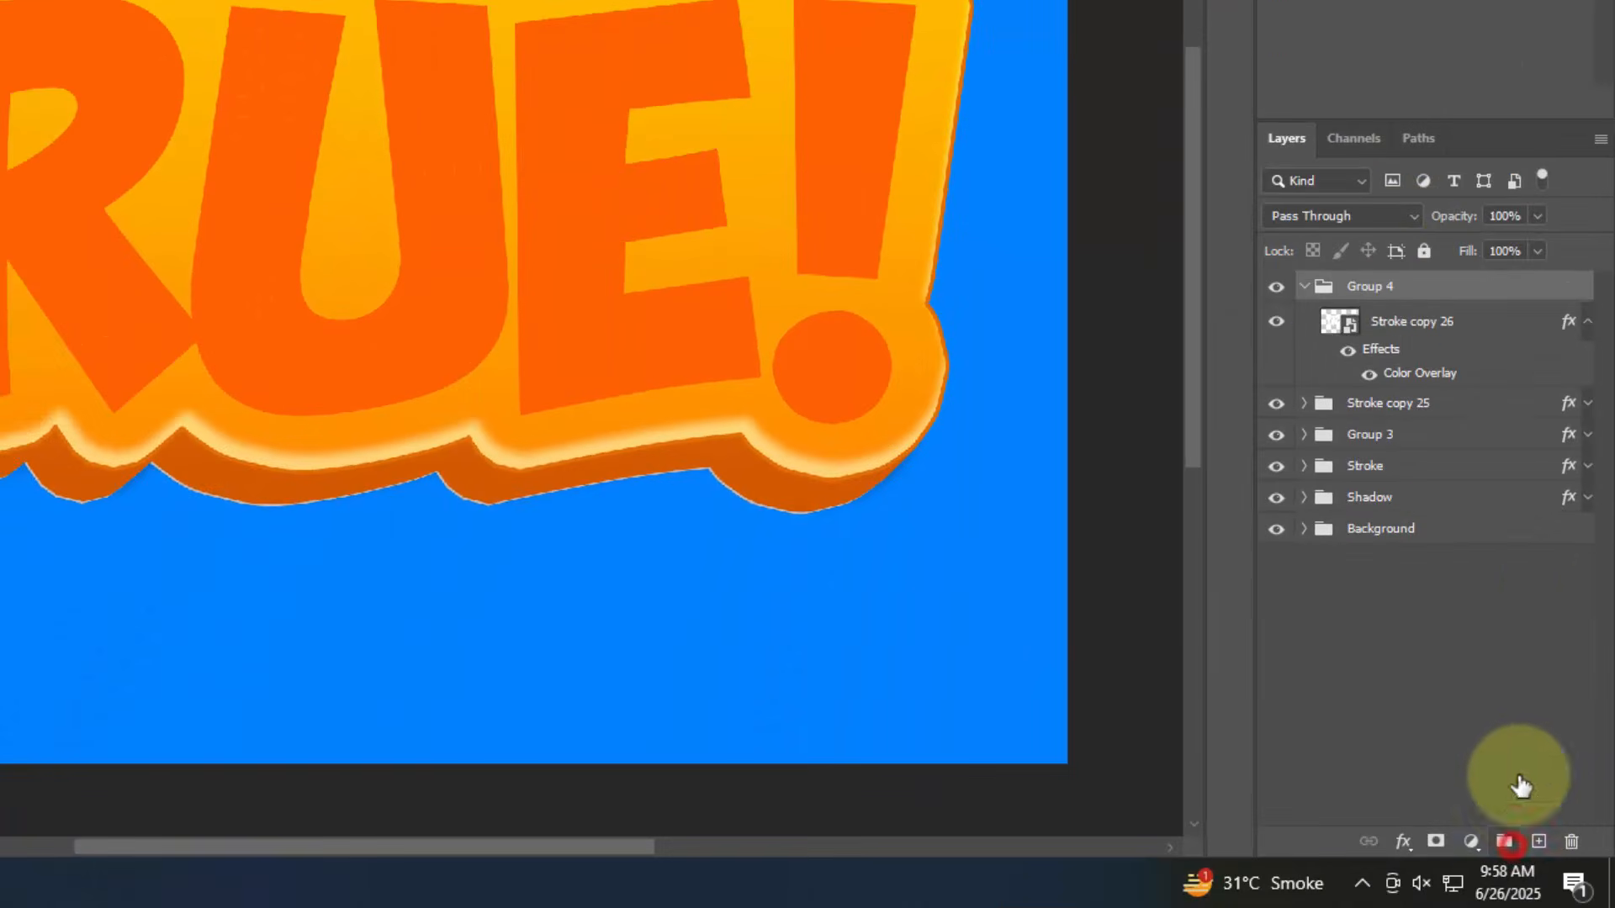
pyautogui.doubleClick(1430, 285)
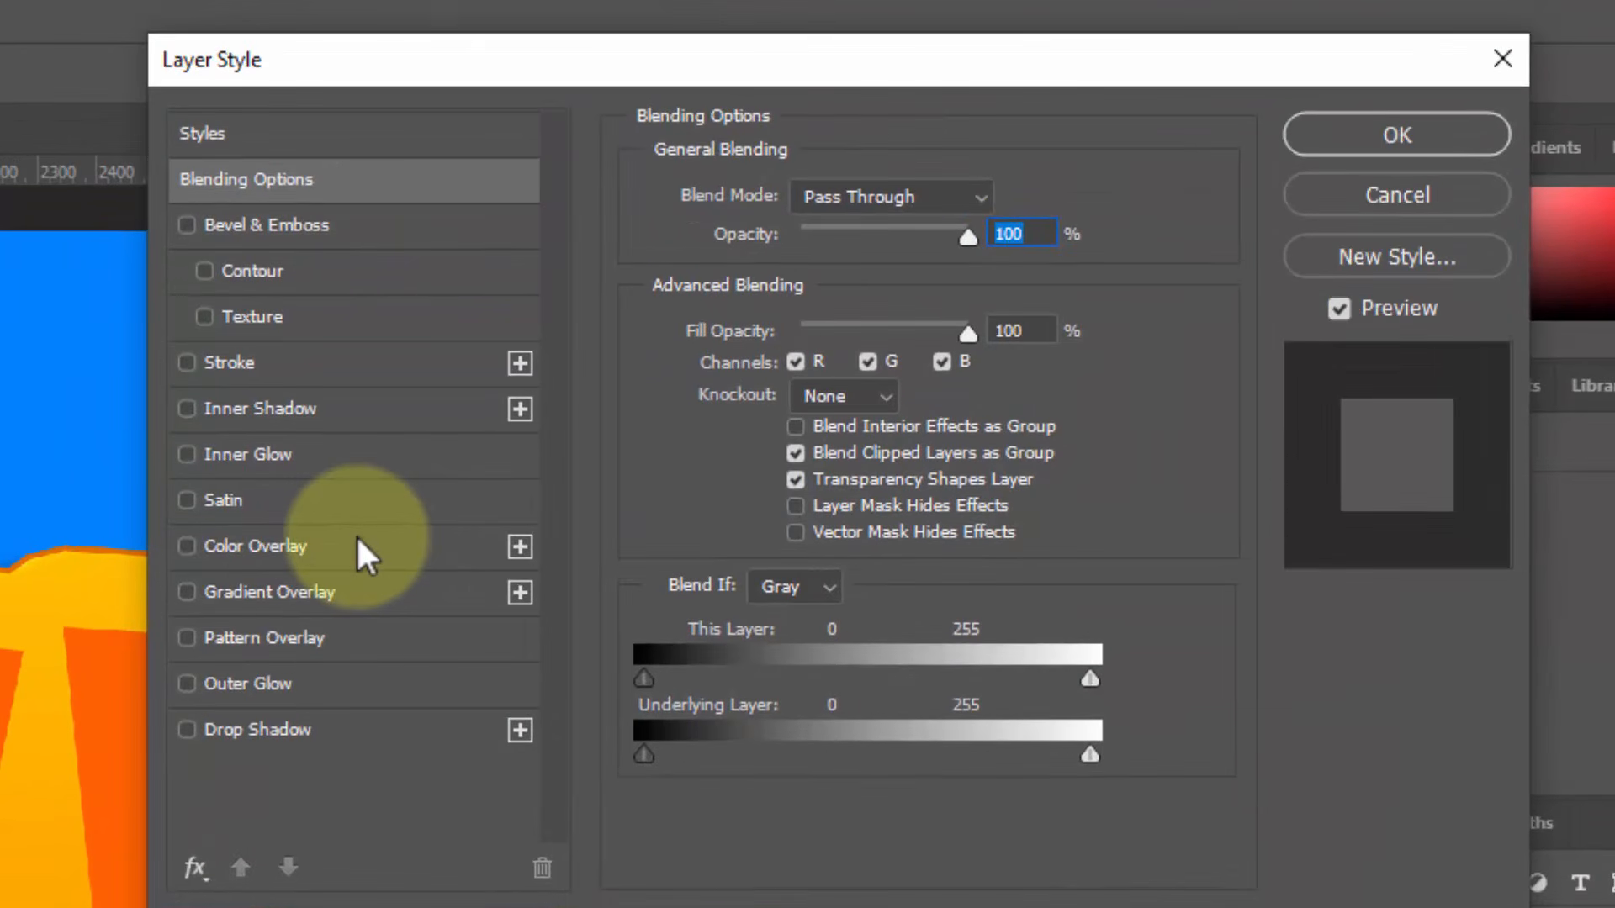
pyautogui.click(310, 602)
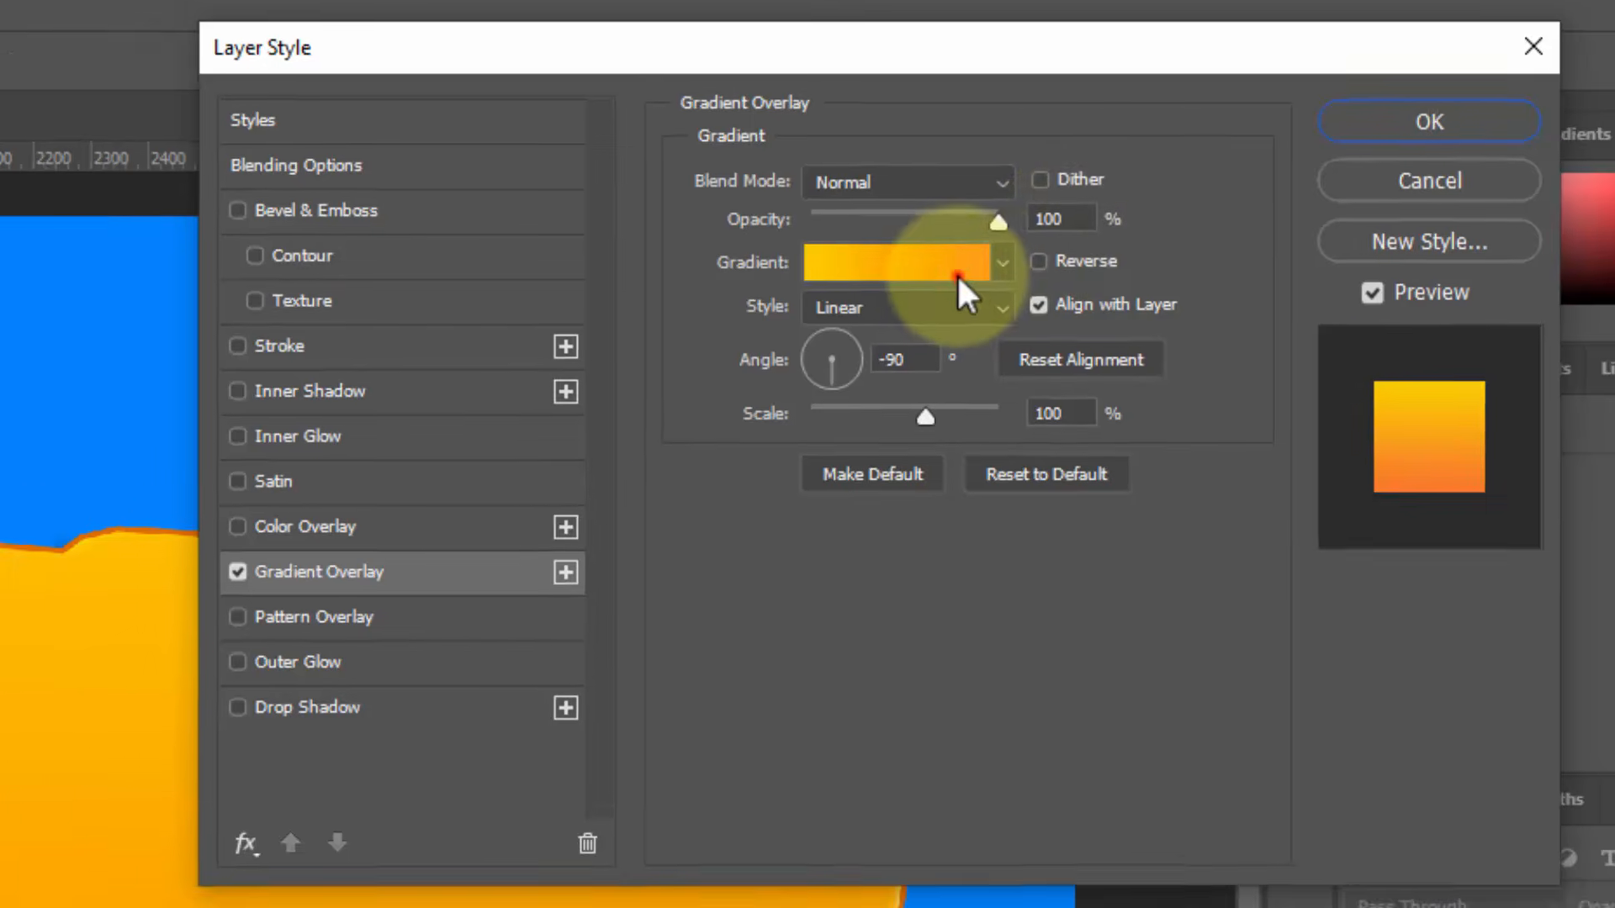
# Edit the Gradient Overlay's gradient and set its starting color stop to 818181
pyautogui.click(935, 279)
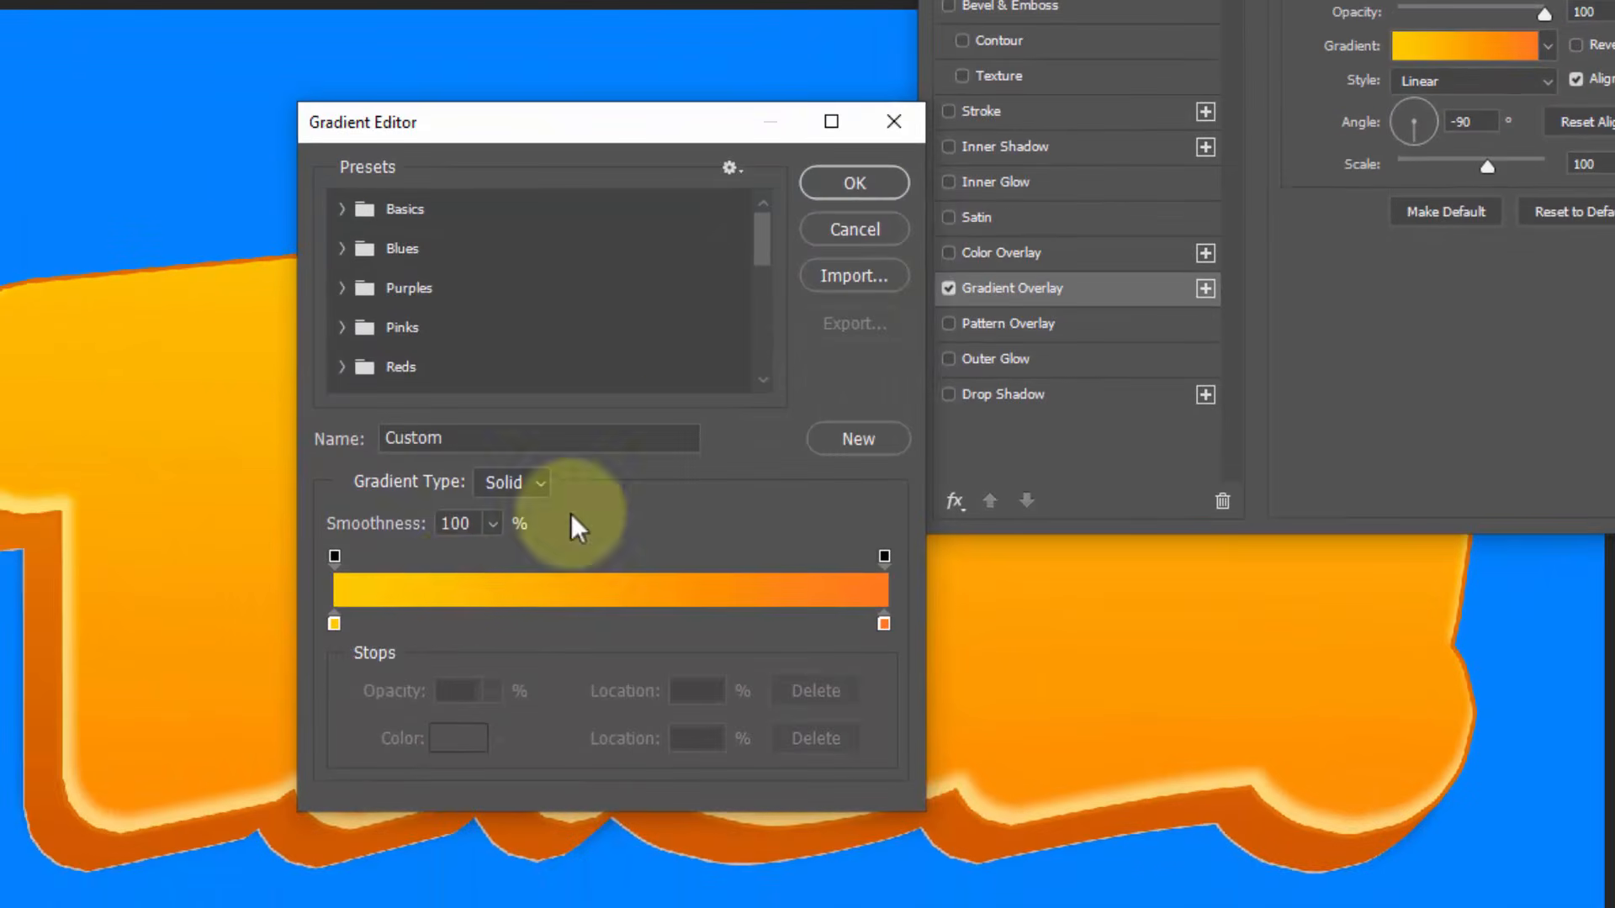
pyautogui.click(334, 624)
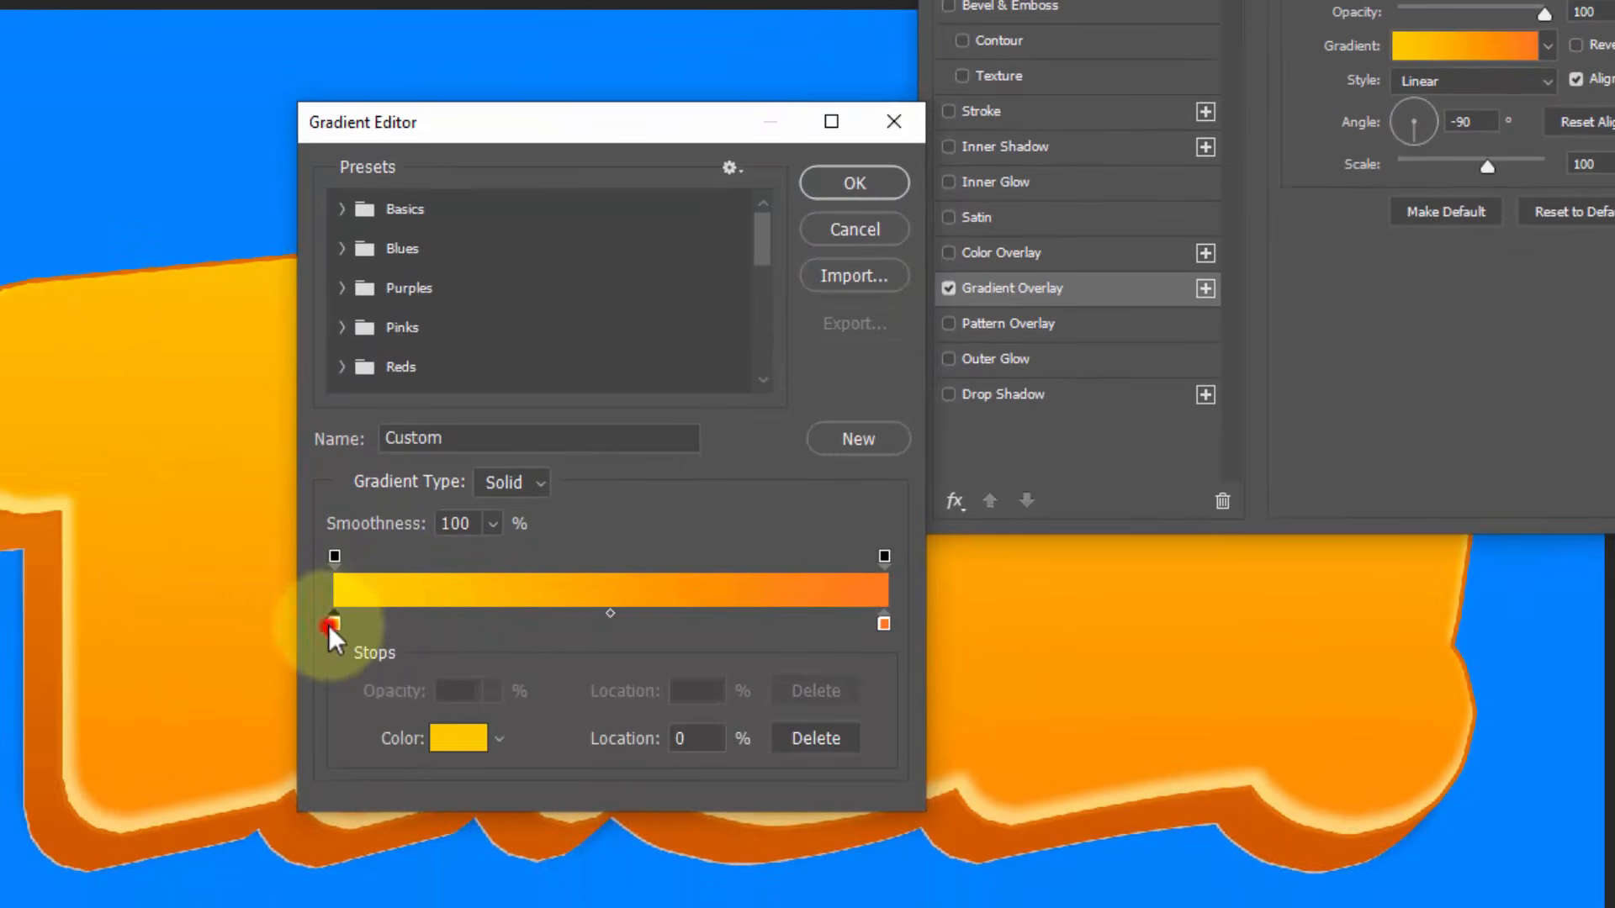
pyautogui.click(458, 737)
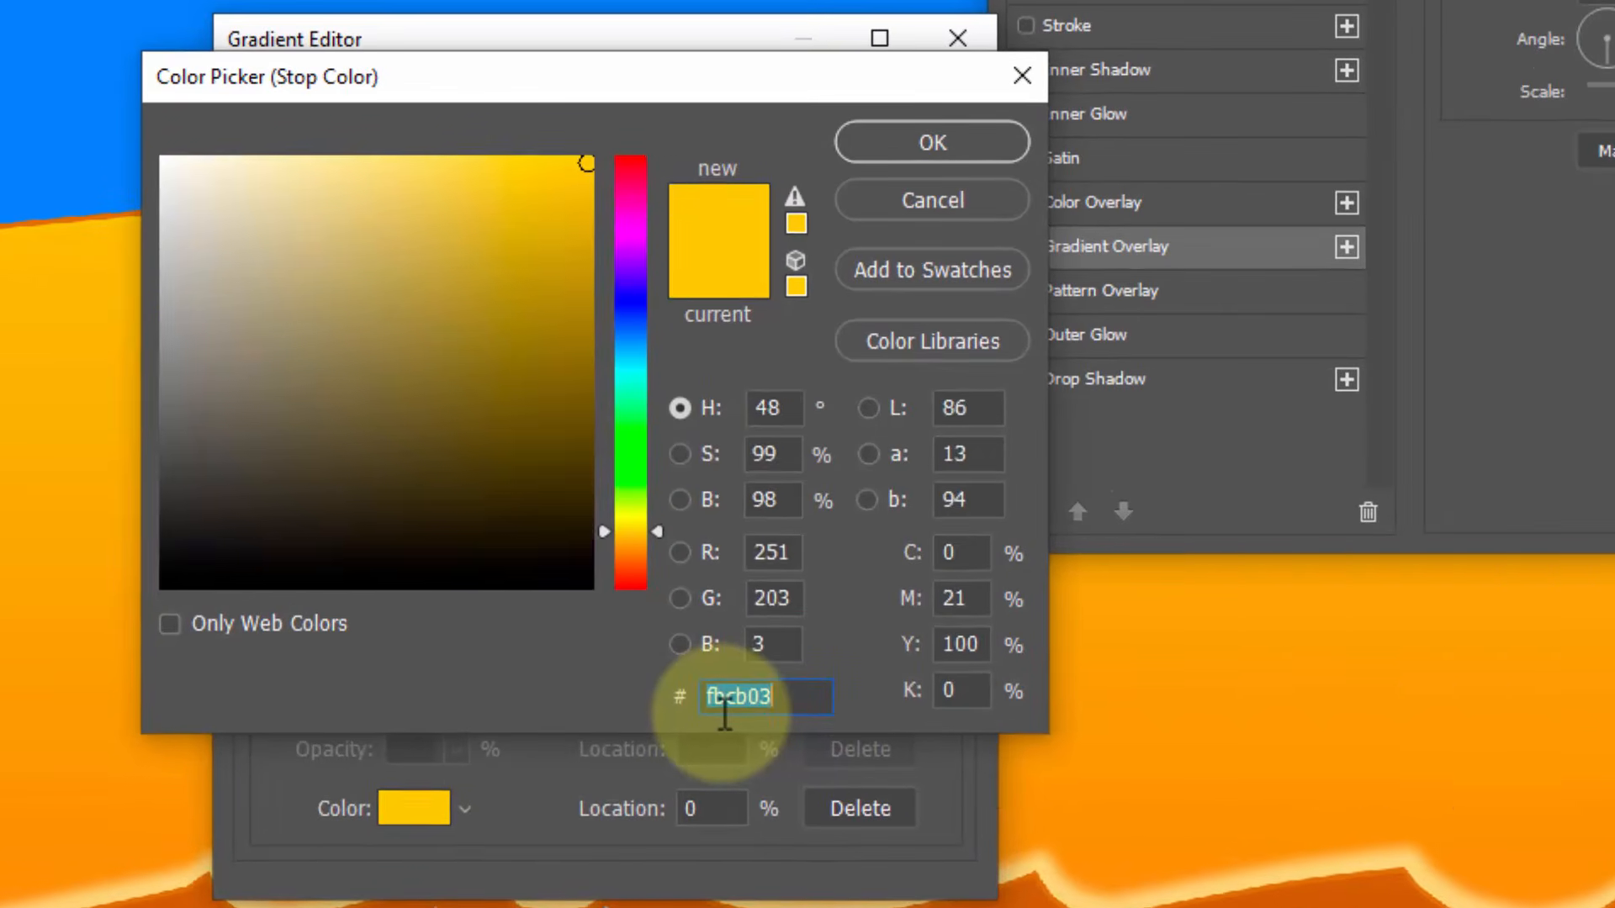
pyautogui.write('818181')
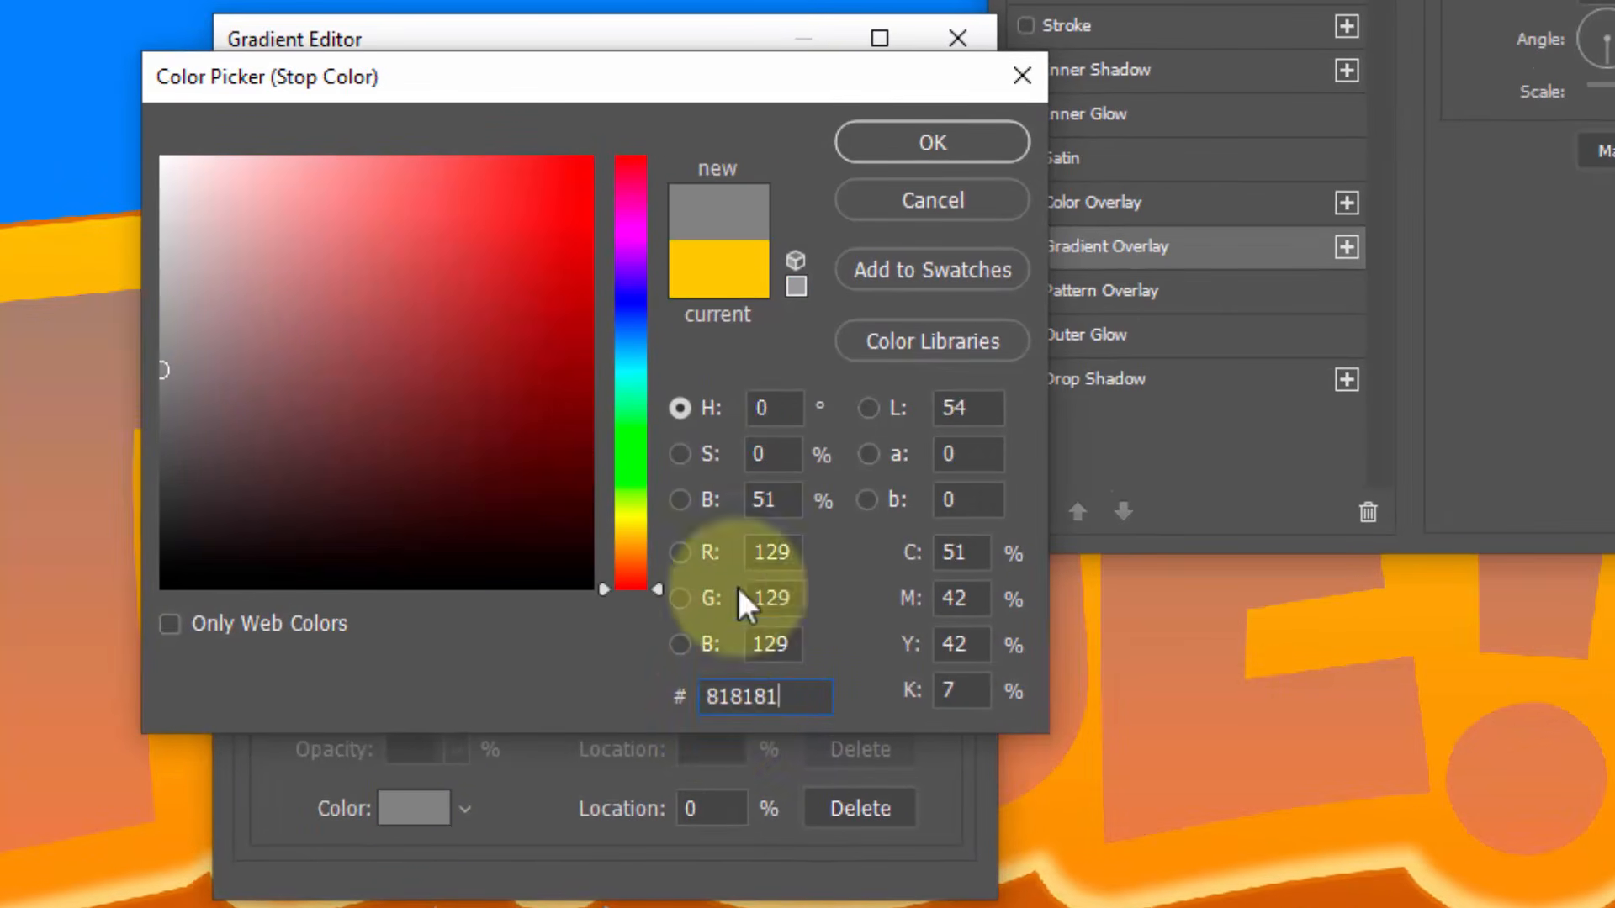
pyautogui.click(945, 134)
# Set the gradient's end color stop at 100% to cfcfcf and accept the gradient
pyautogui.click(944, 666)
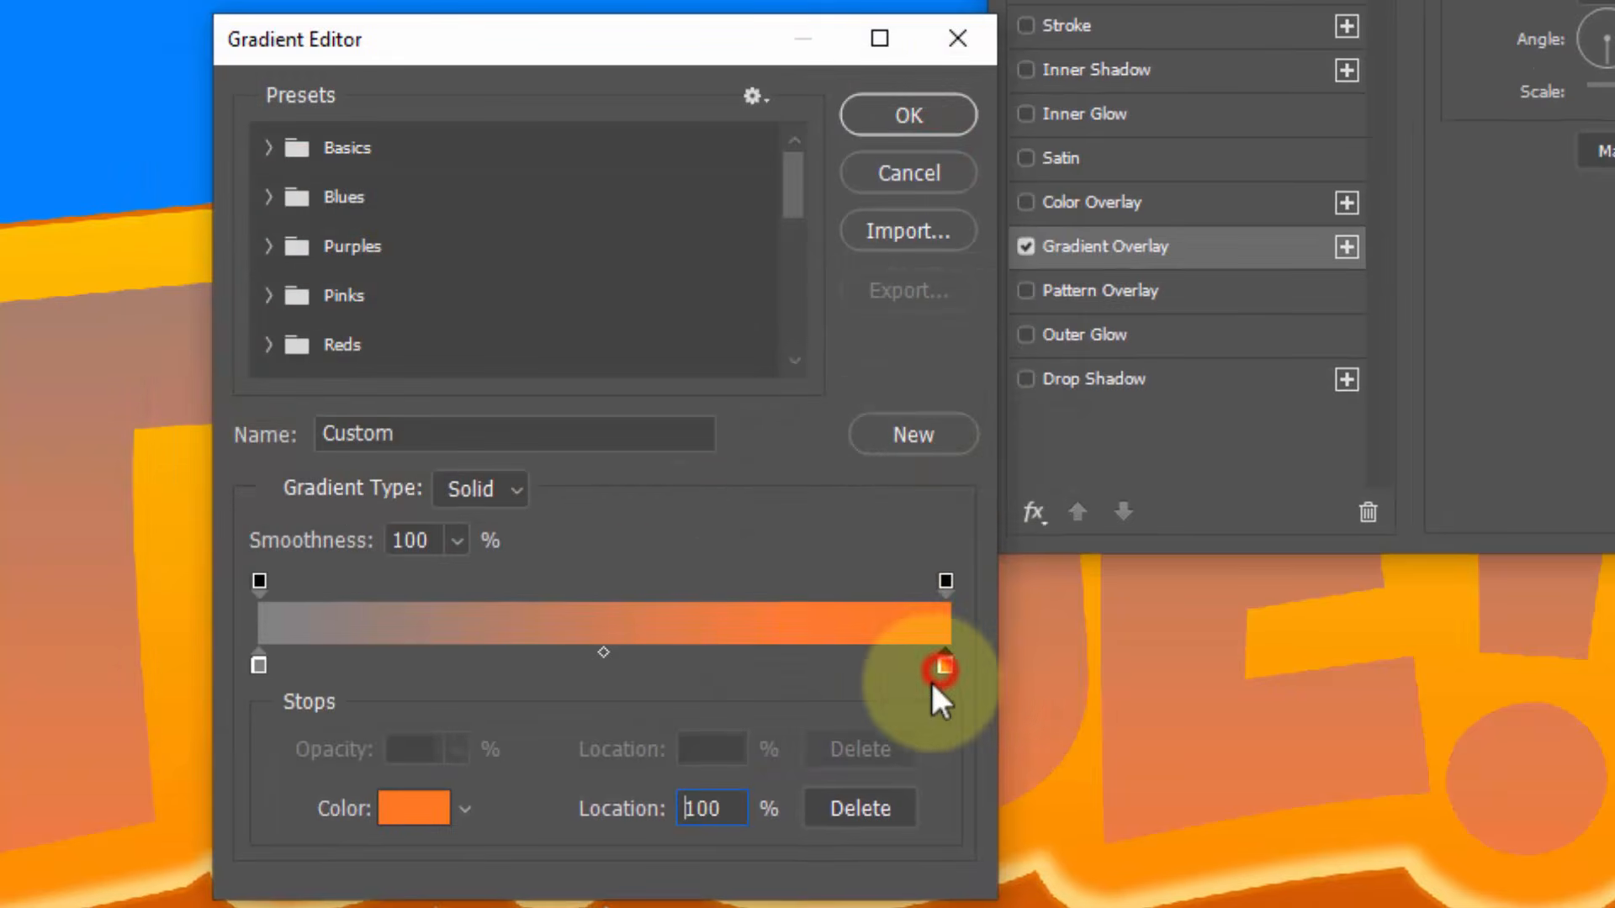
pyautogui.click(380, 814)
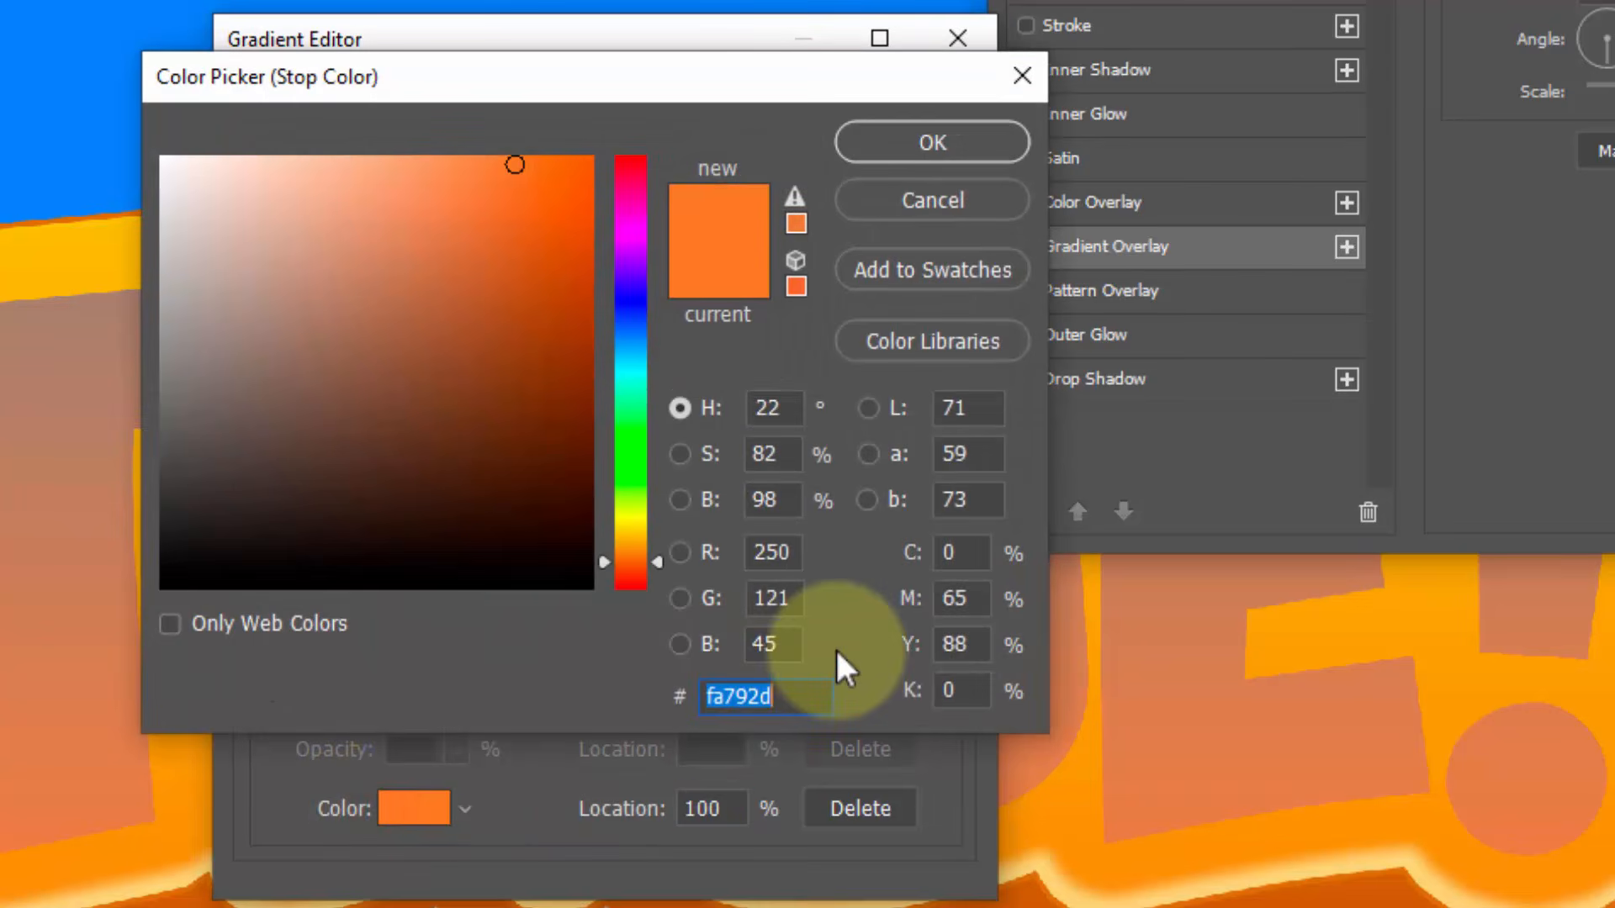
pyautogui.write('cf')
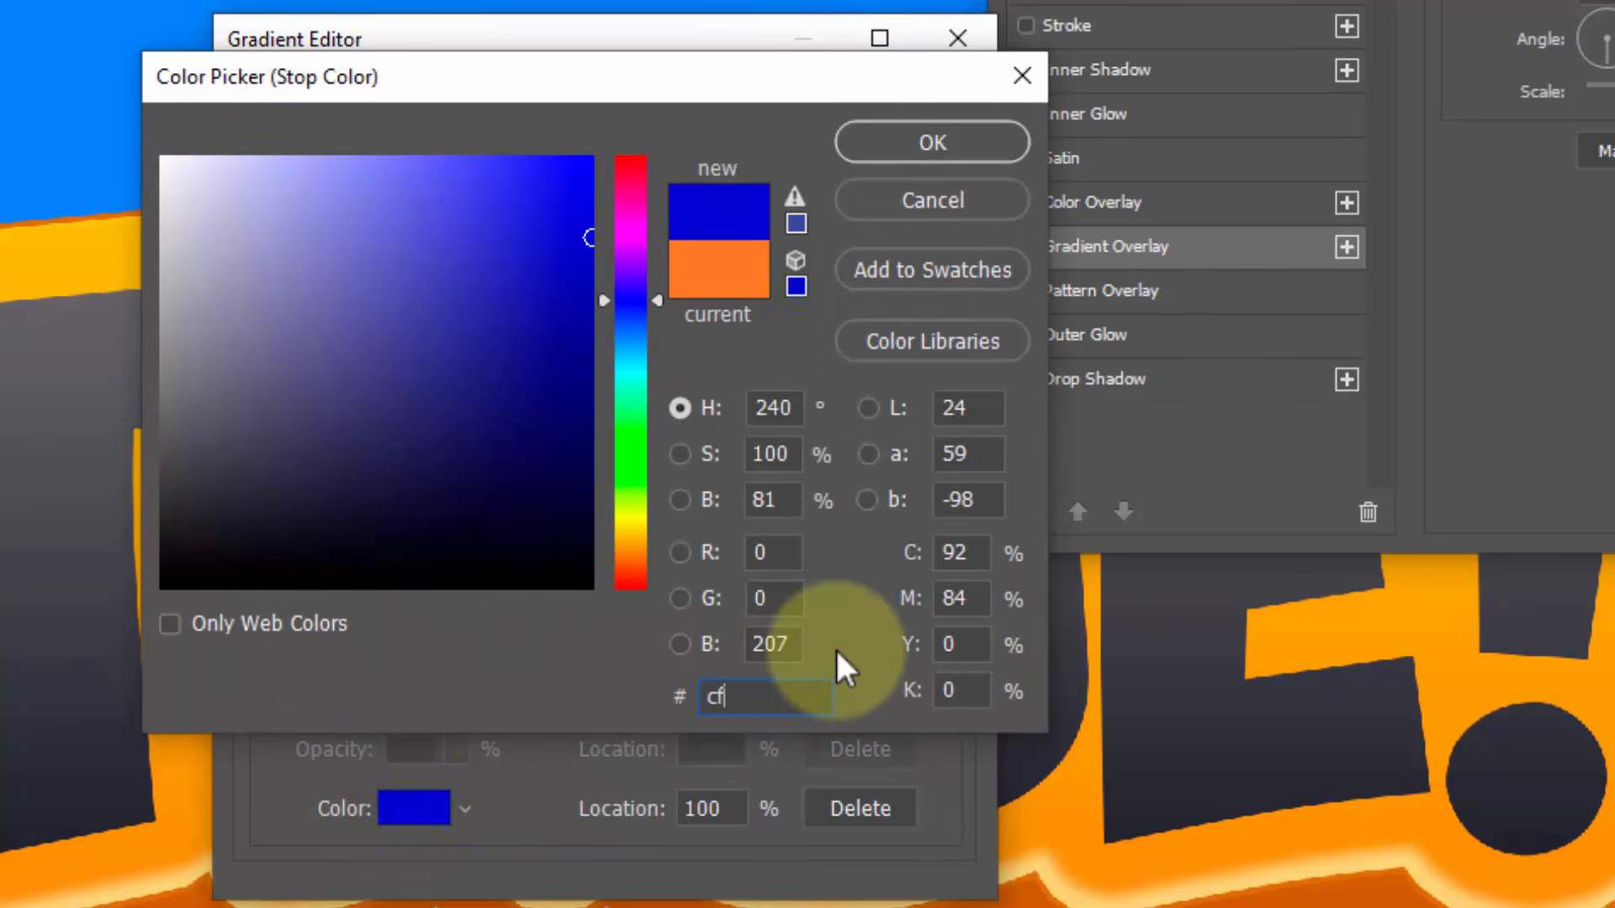
pyautogui.write('cfcf')
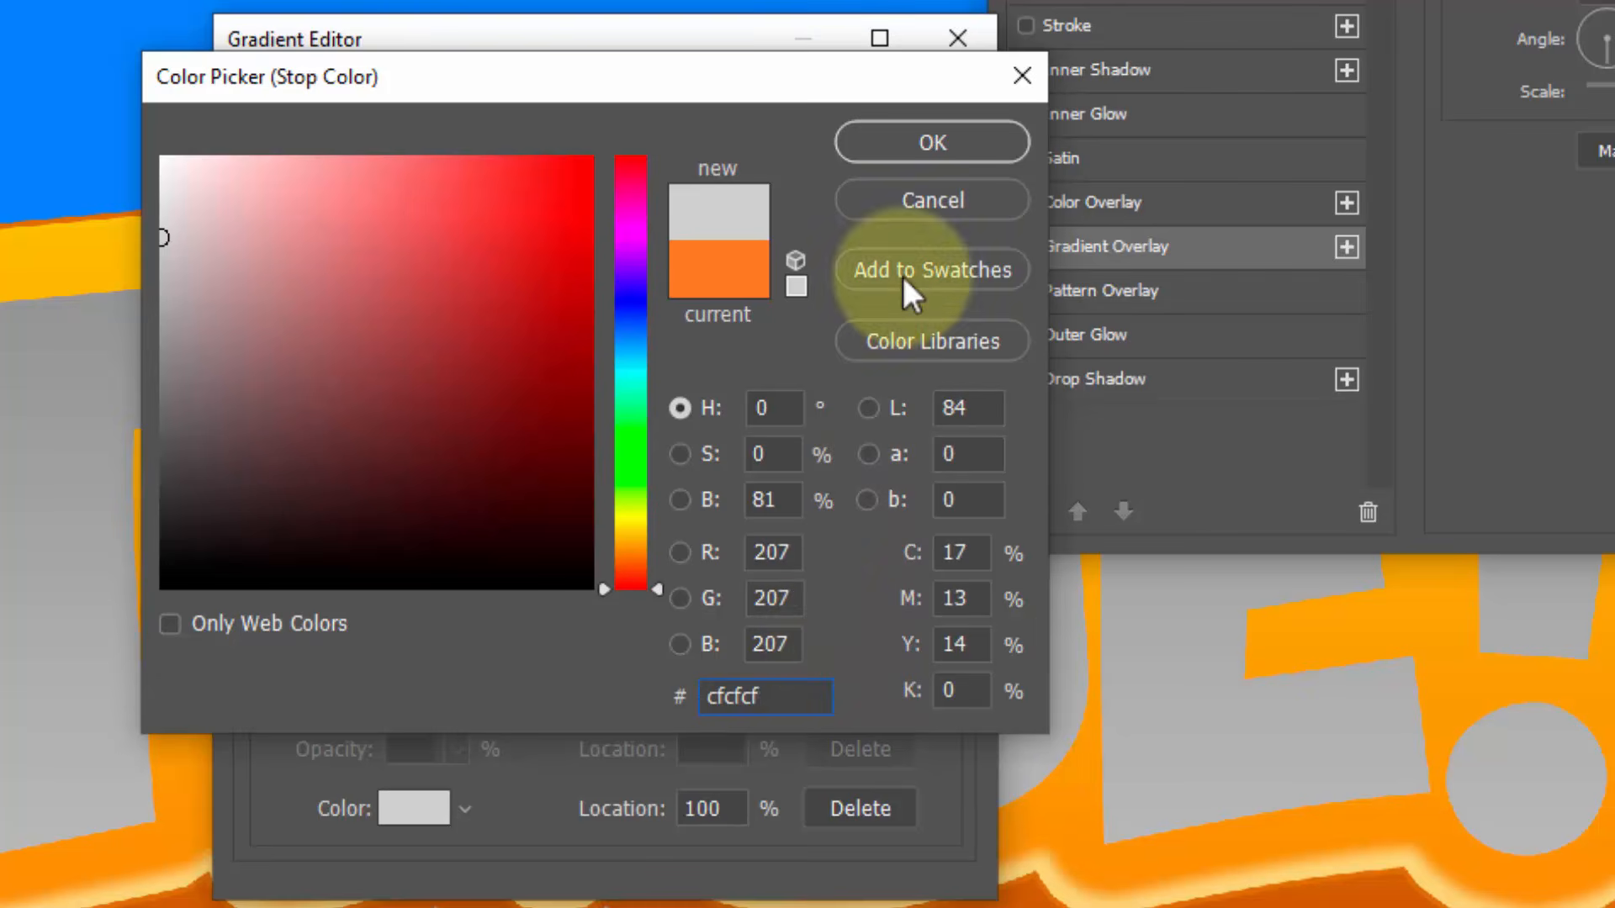
pyautogui.click(922, 154)
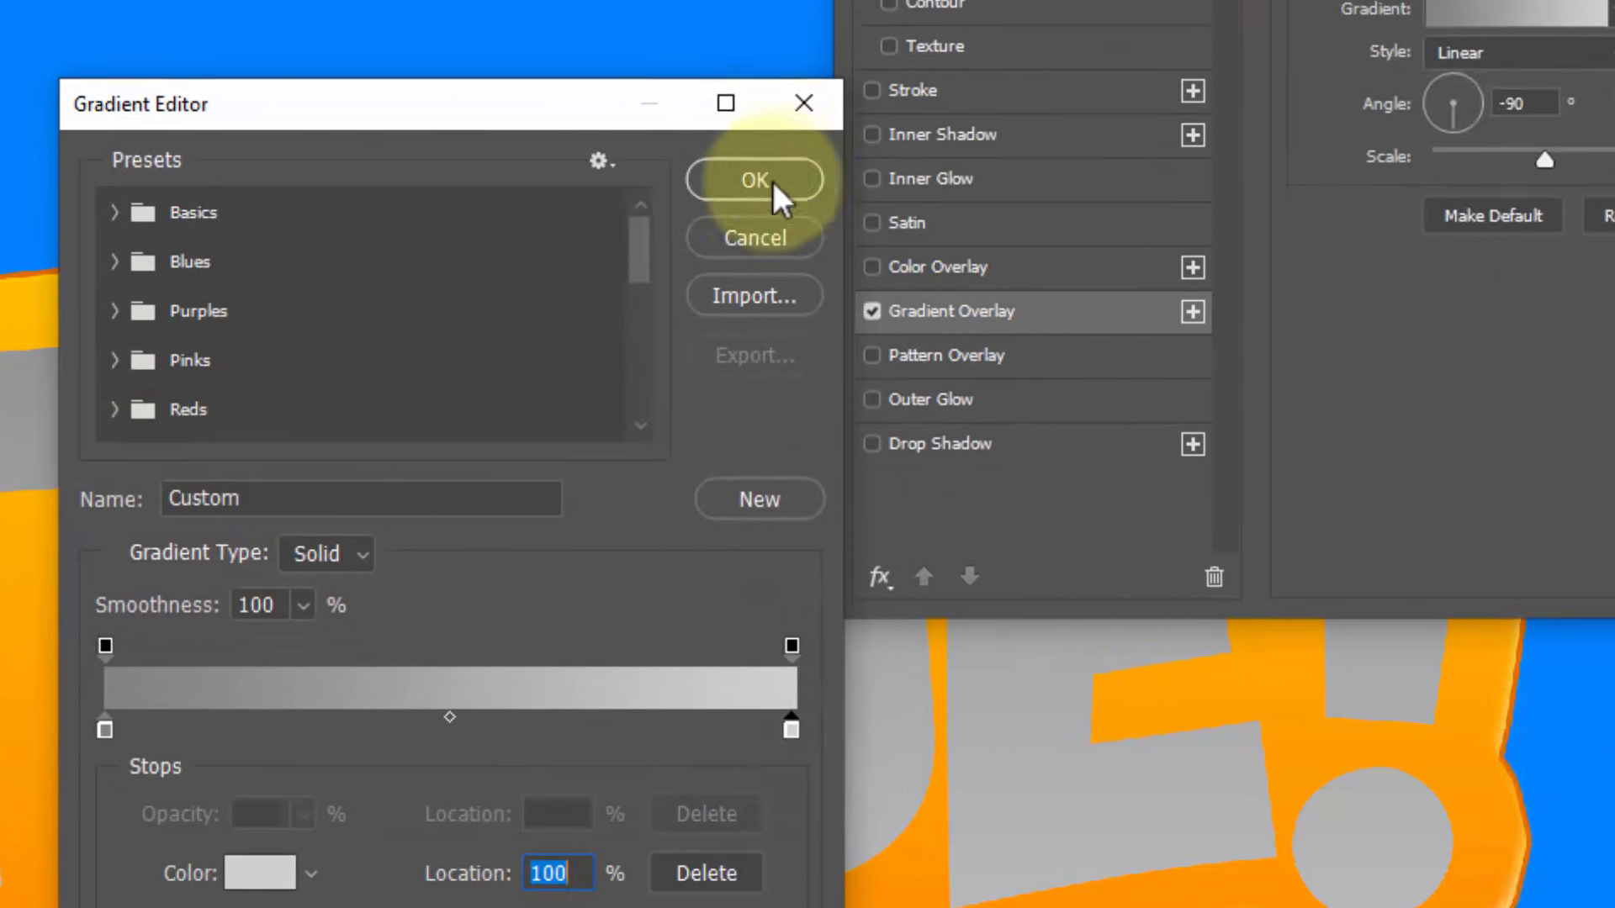
pyautogui.click(909, 115)
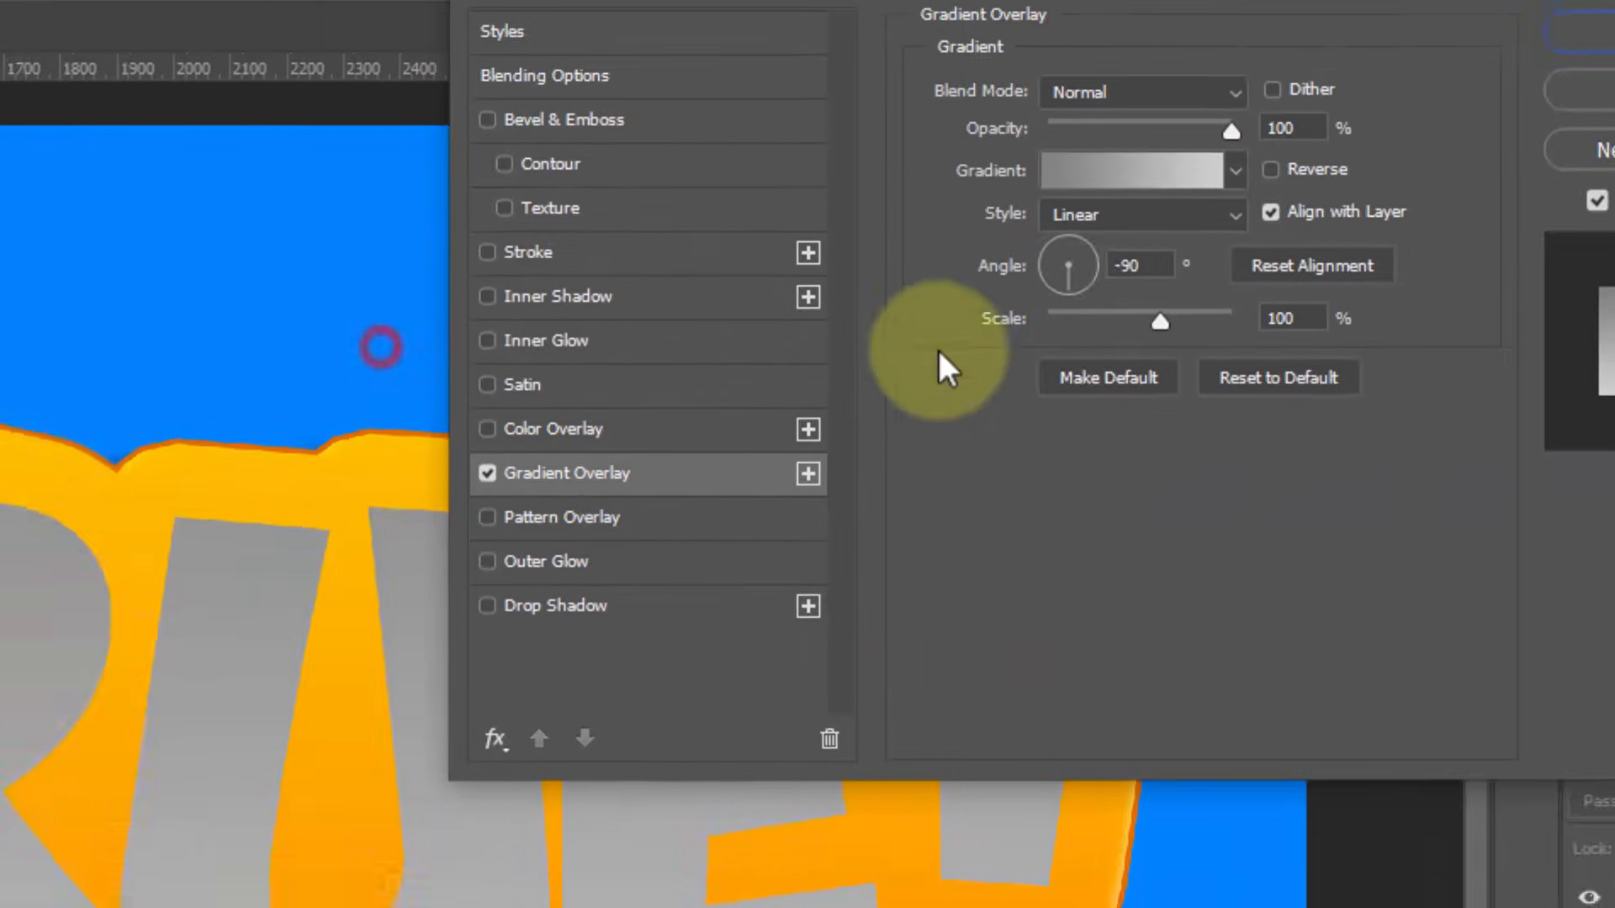
# Add a Drop Shadow to the group with 75% opacity and a 39° angle
pyautogui.click(410, 713)
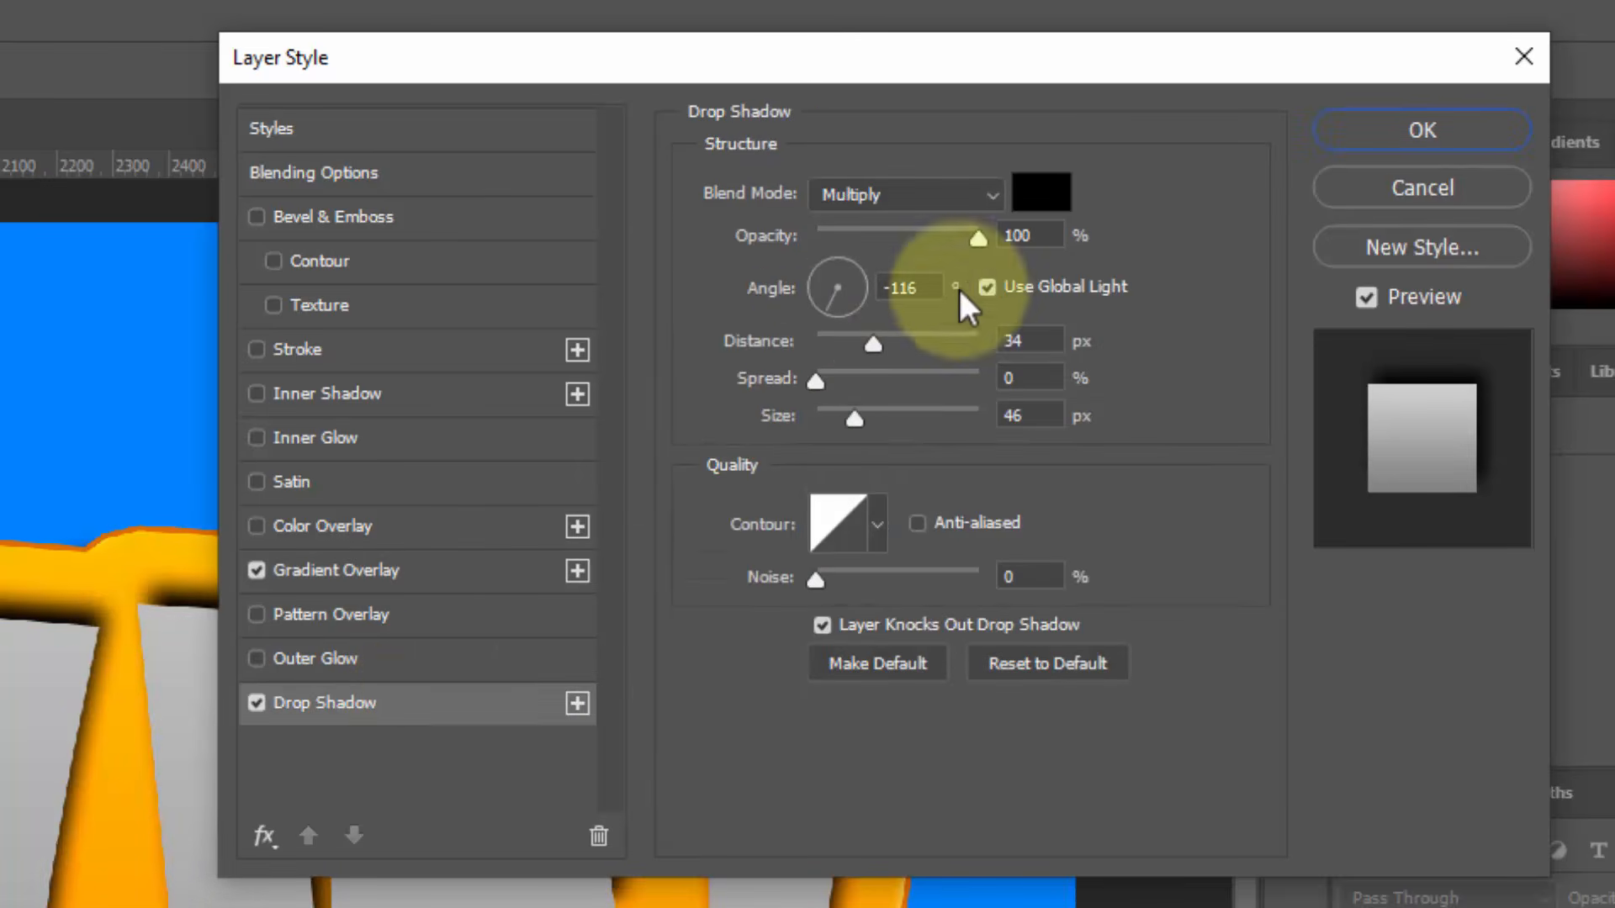
pyautogui.doubleClick(1043, 231)
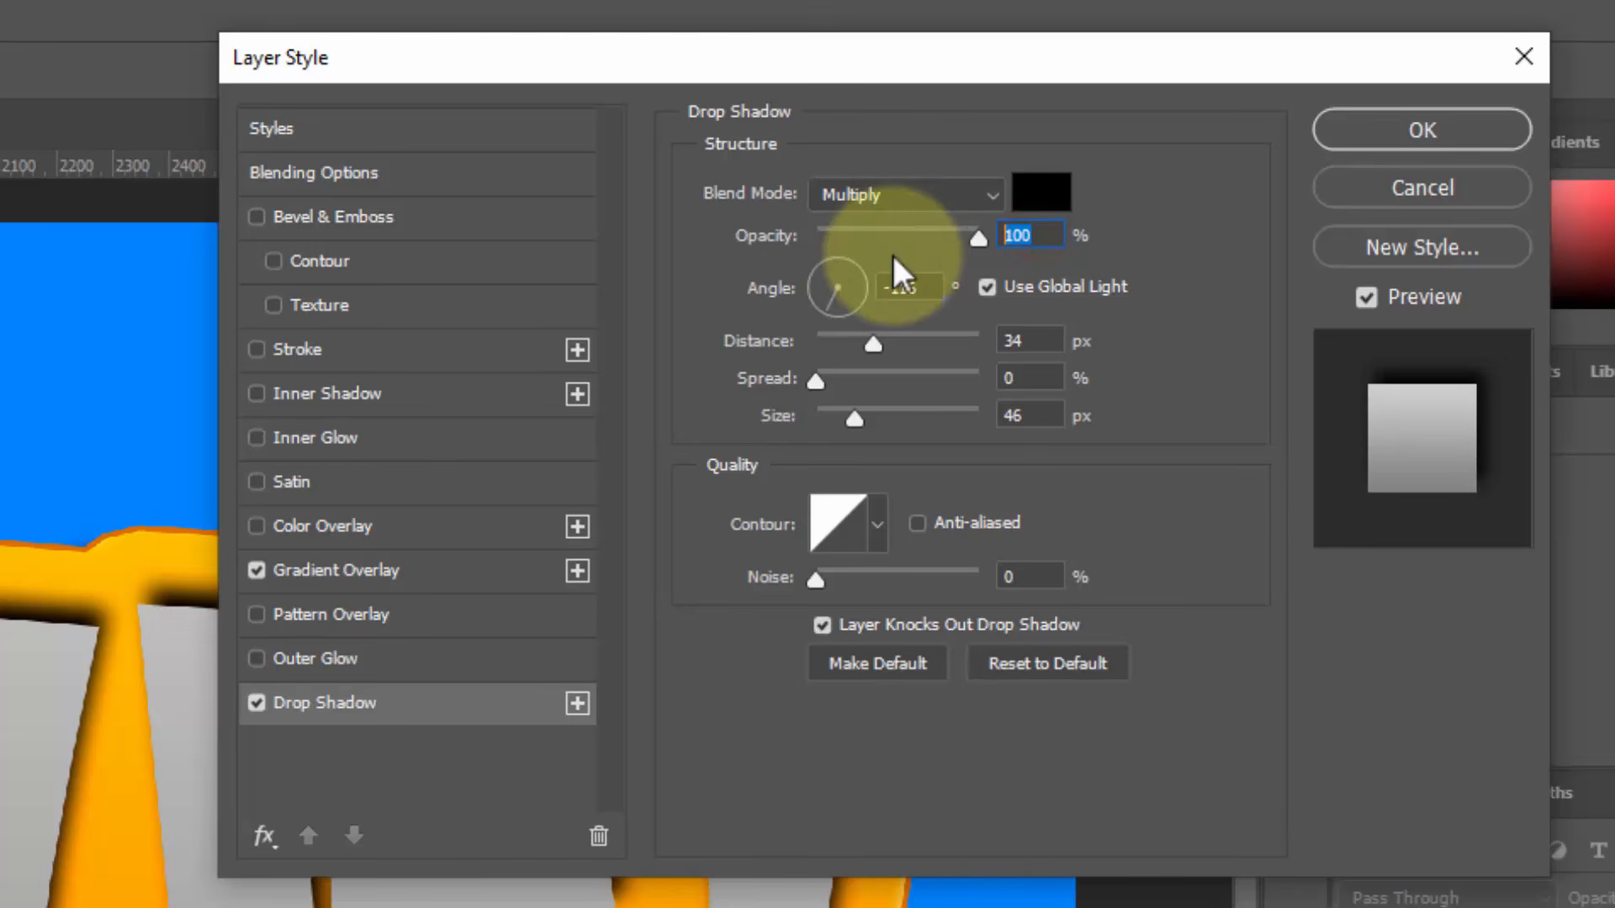
pyautogui.write('75')
pyautogui.doubleClick(926, 287)
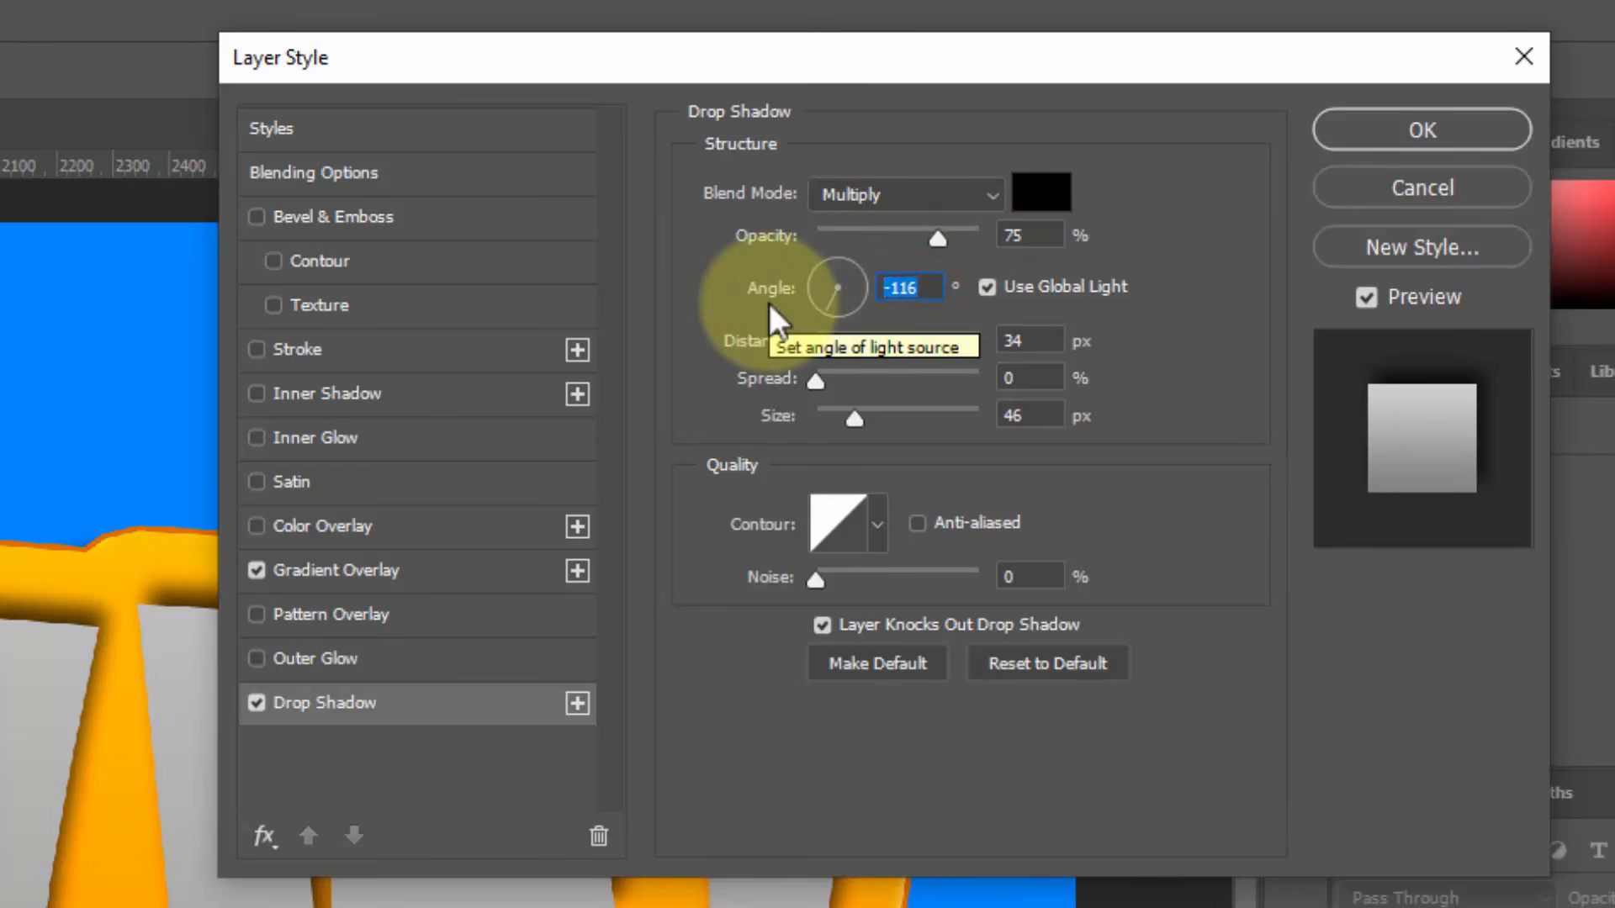
pyautogui.write('39')
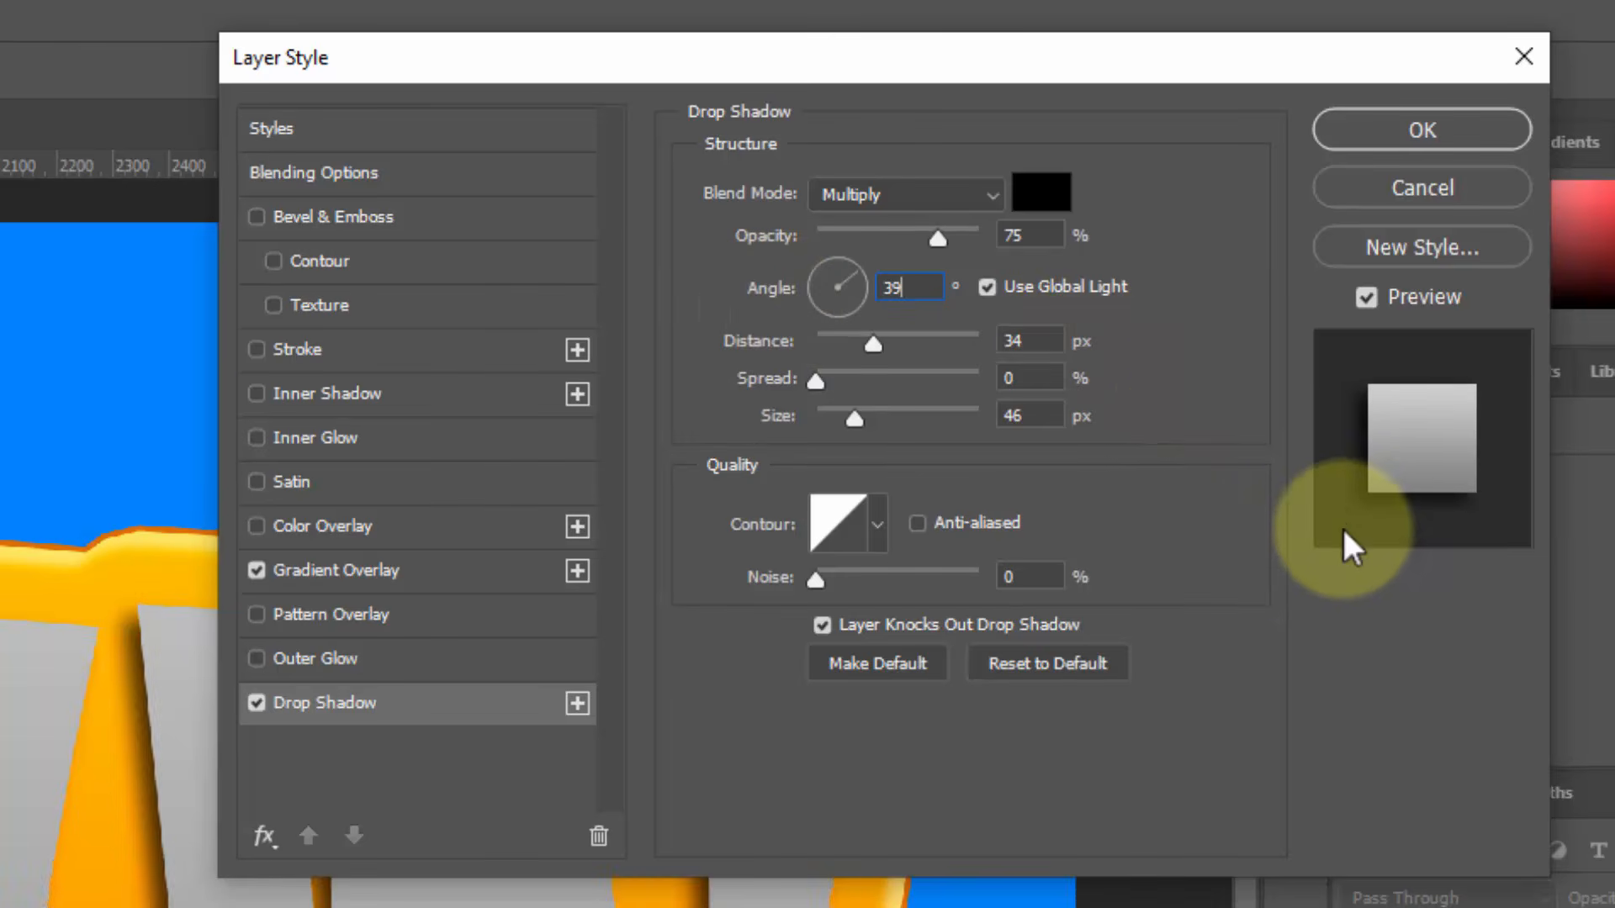
# Set the Drop Shadow distance to 26 px and size to 49 px, and apply the layer style
pyautogui.click(1056, 340)
pyautogui.doubleClick(1056, 341)
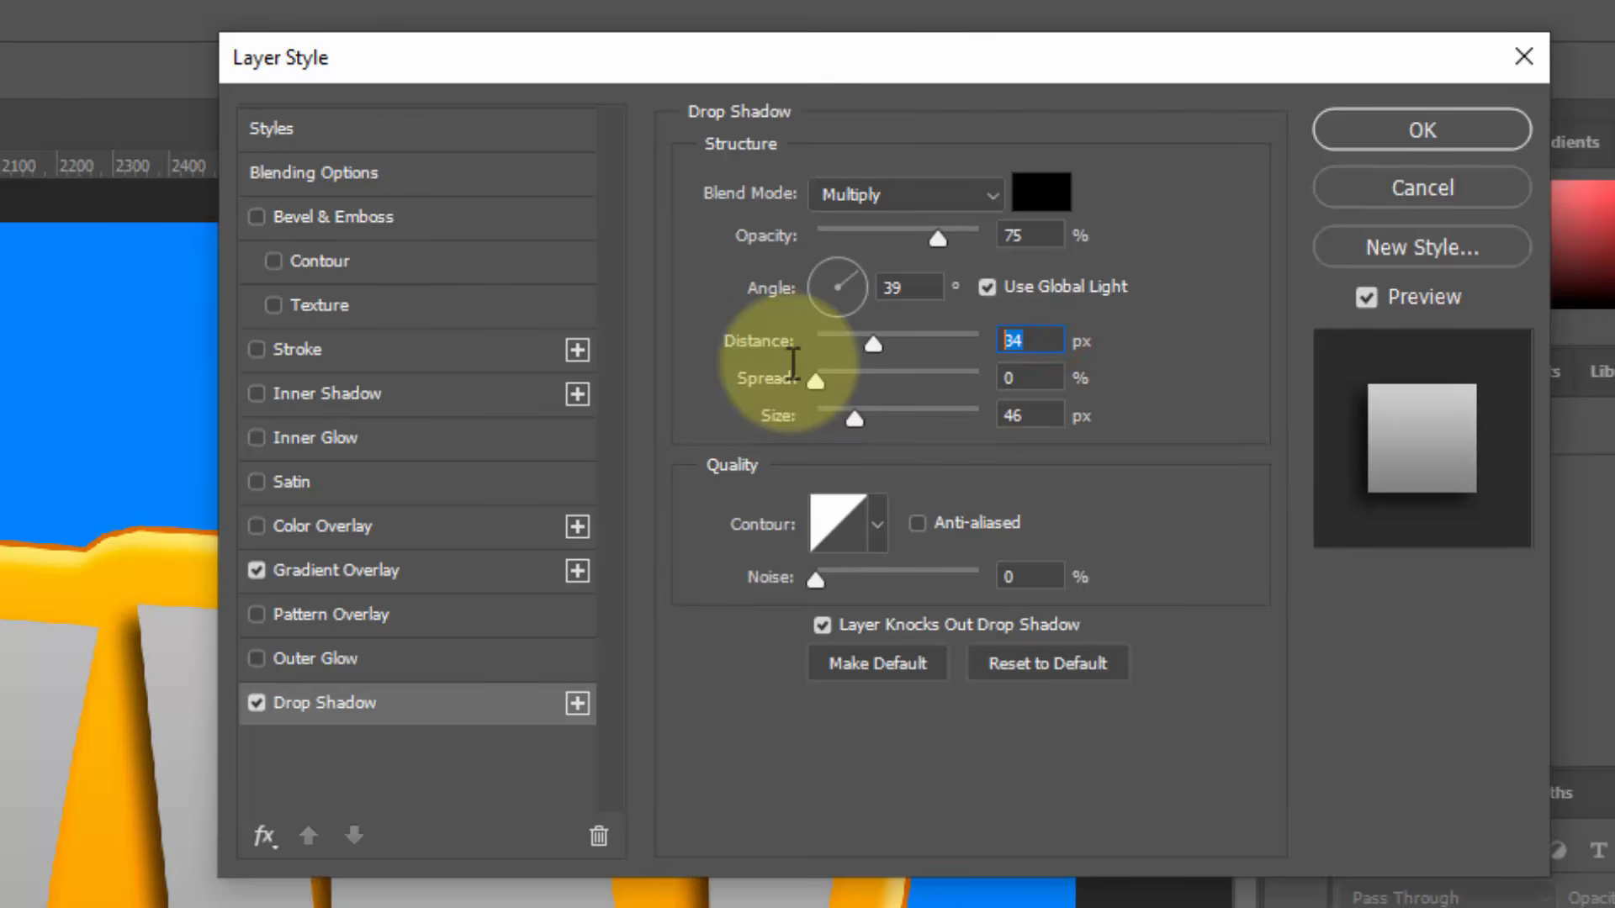
pyautogui.write('26')
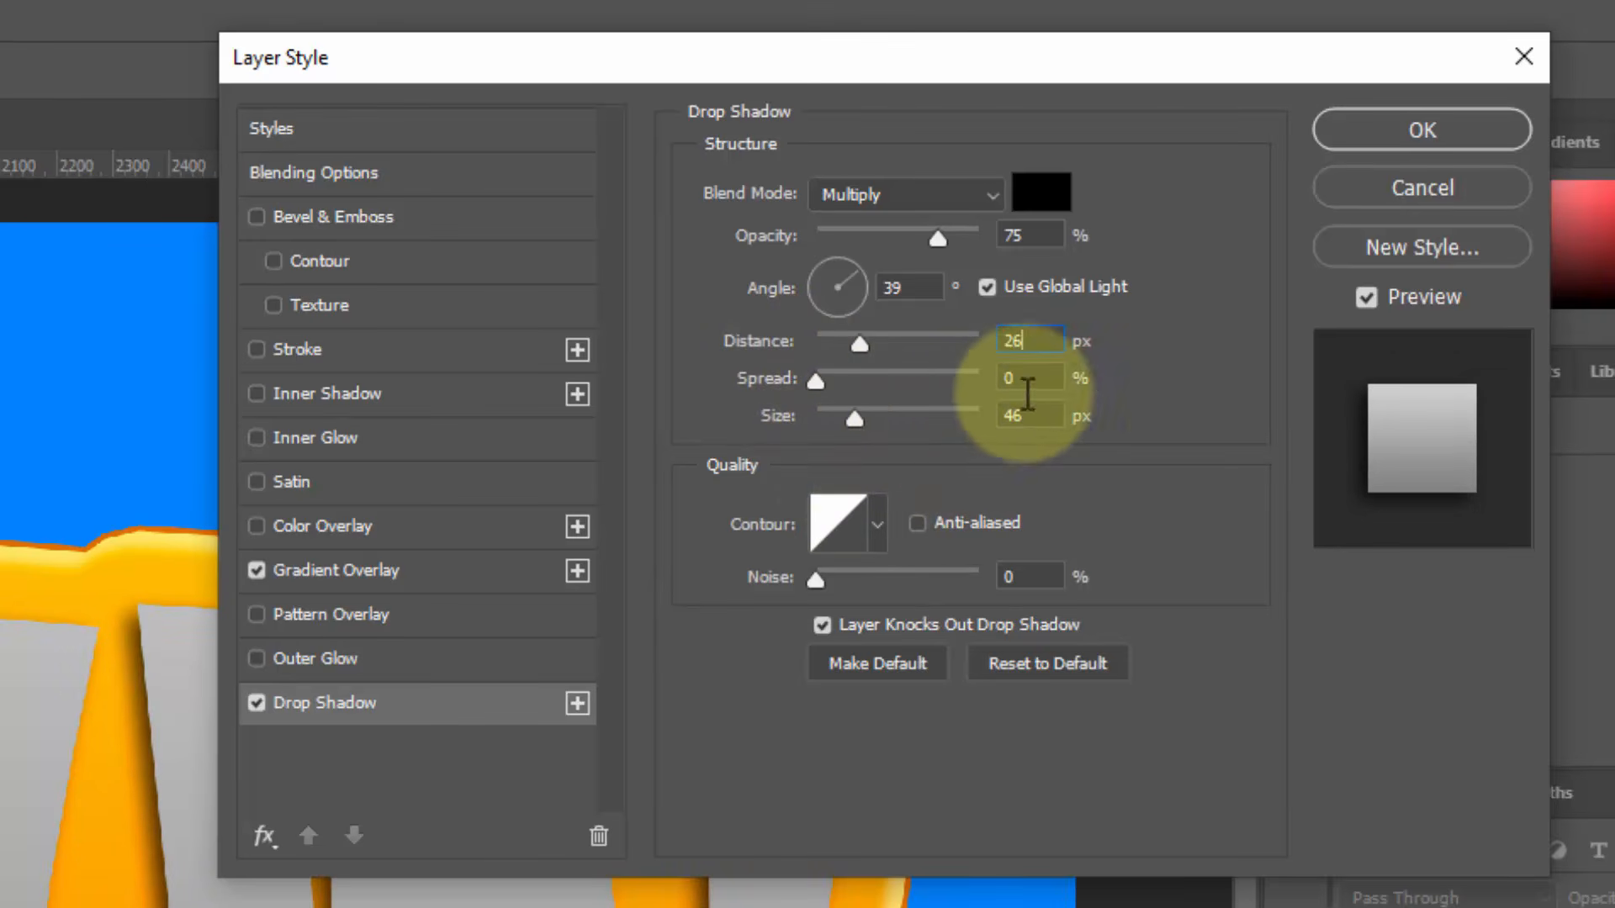
pyautogui.doubleClick(1018, 416)
pyautogui.write('49')
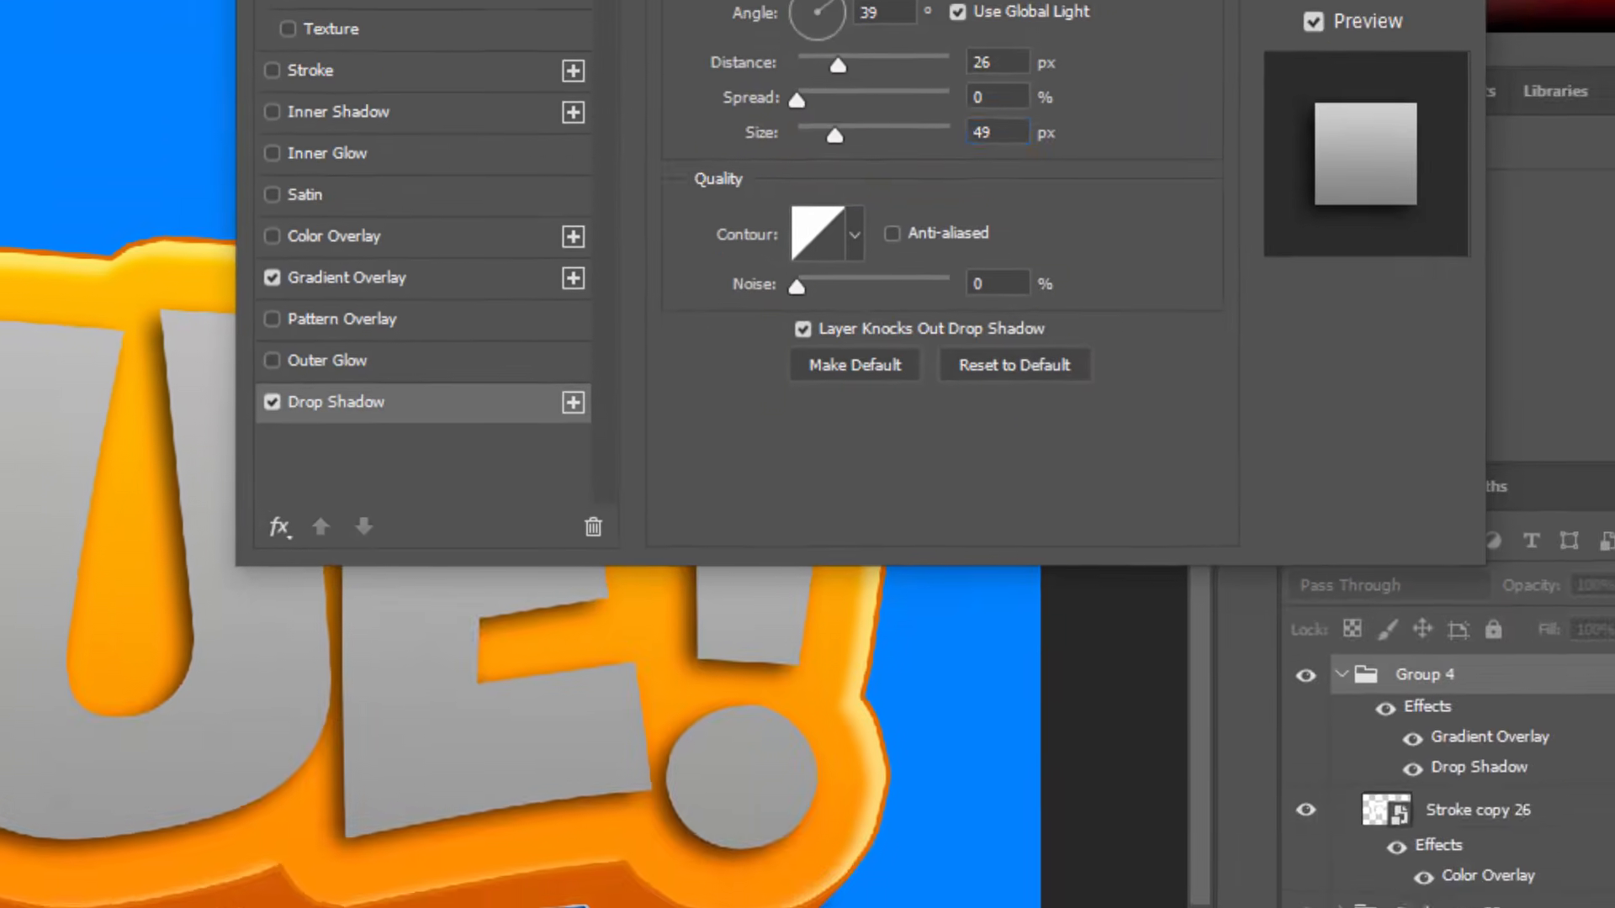
pyautogui.press('Return')
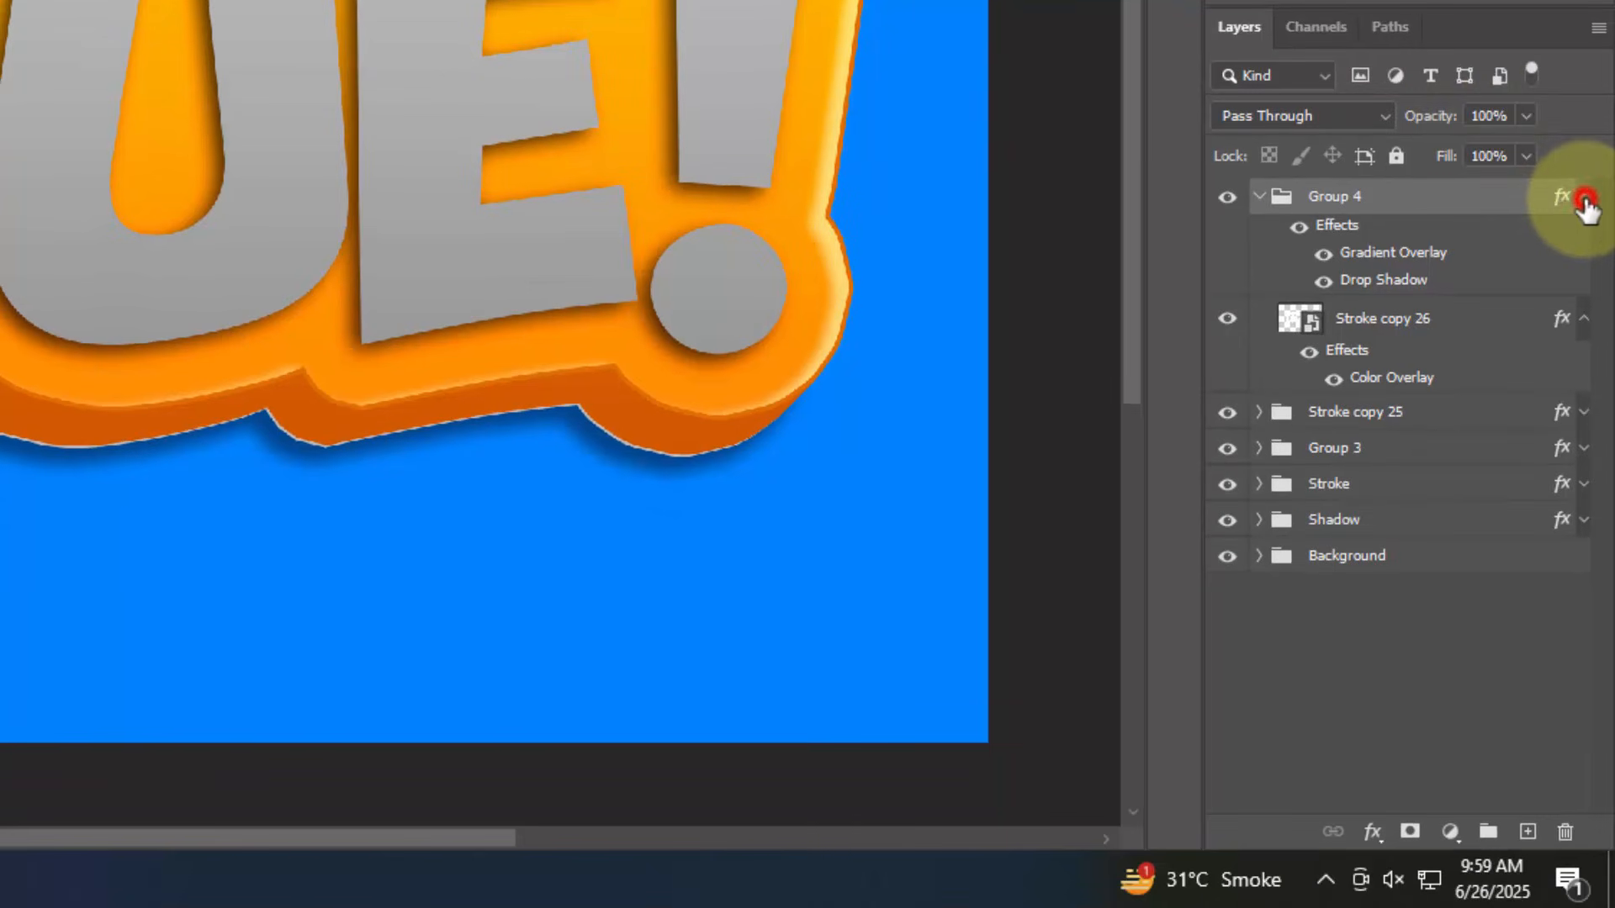
# Collapse Group 4 and its effects list, duplicate the group, and nudge the copy one step right and up
pyautogui.click(1585, 199)
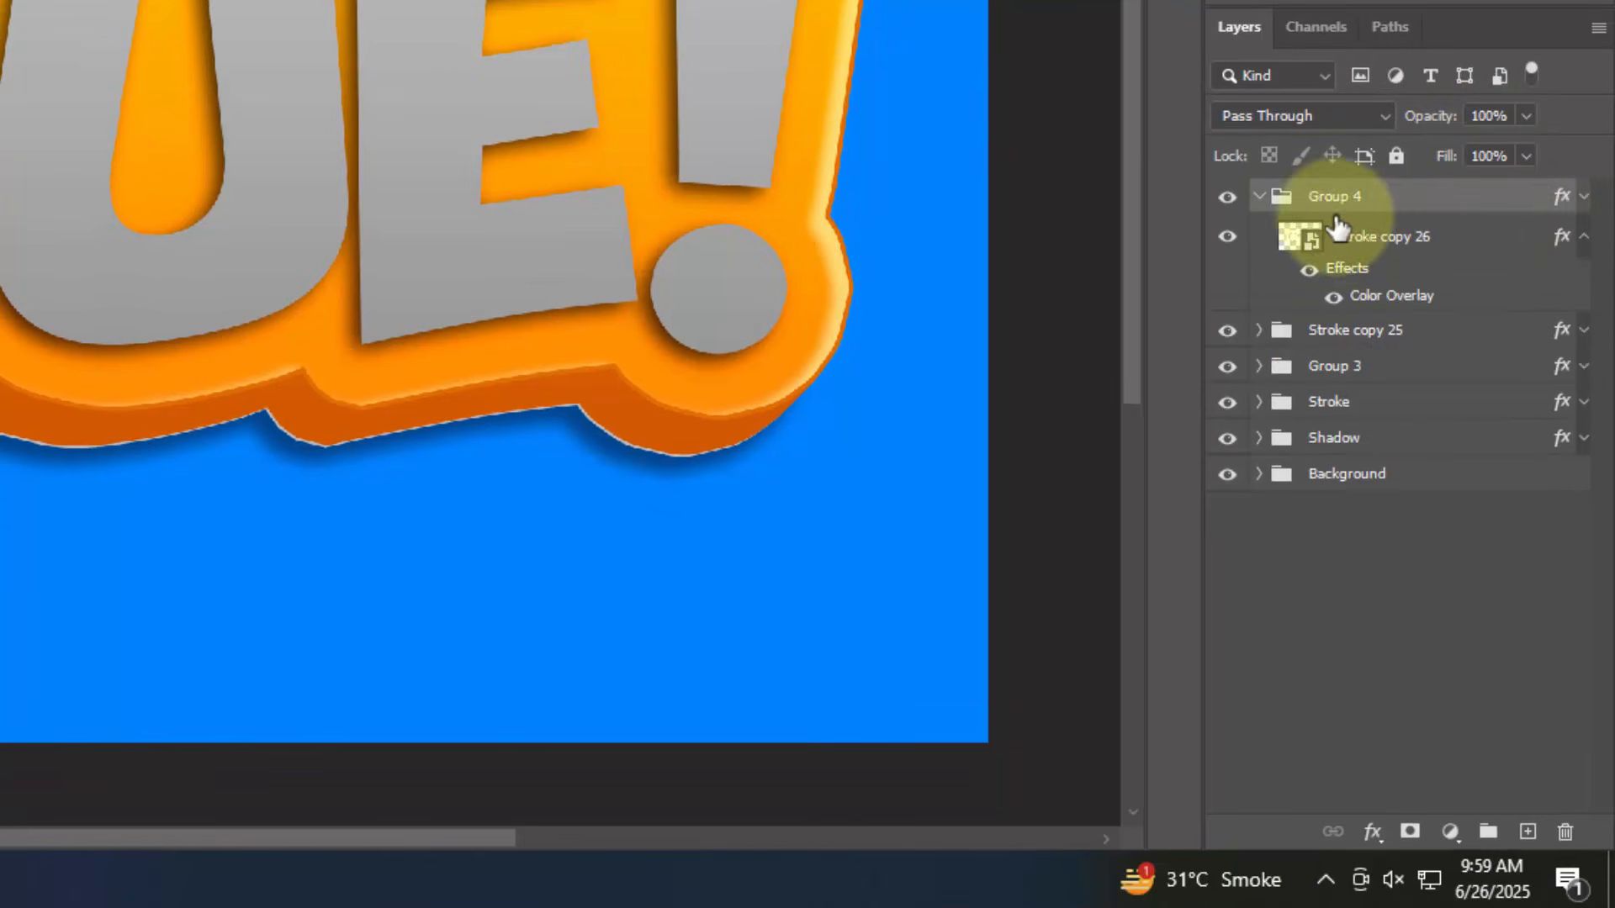
pyautogui.click(1259, 196)
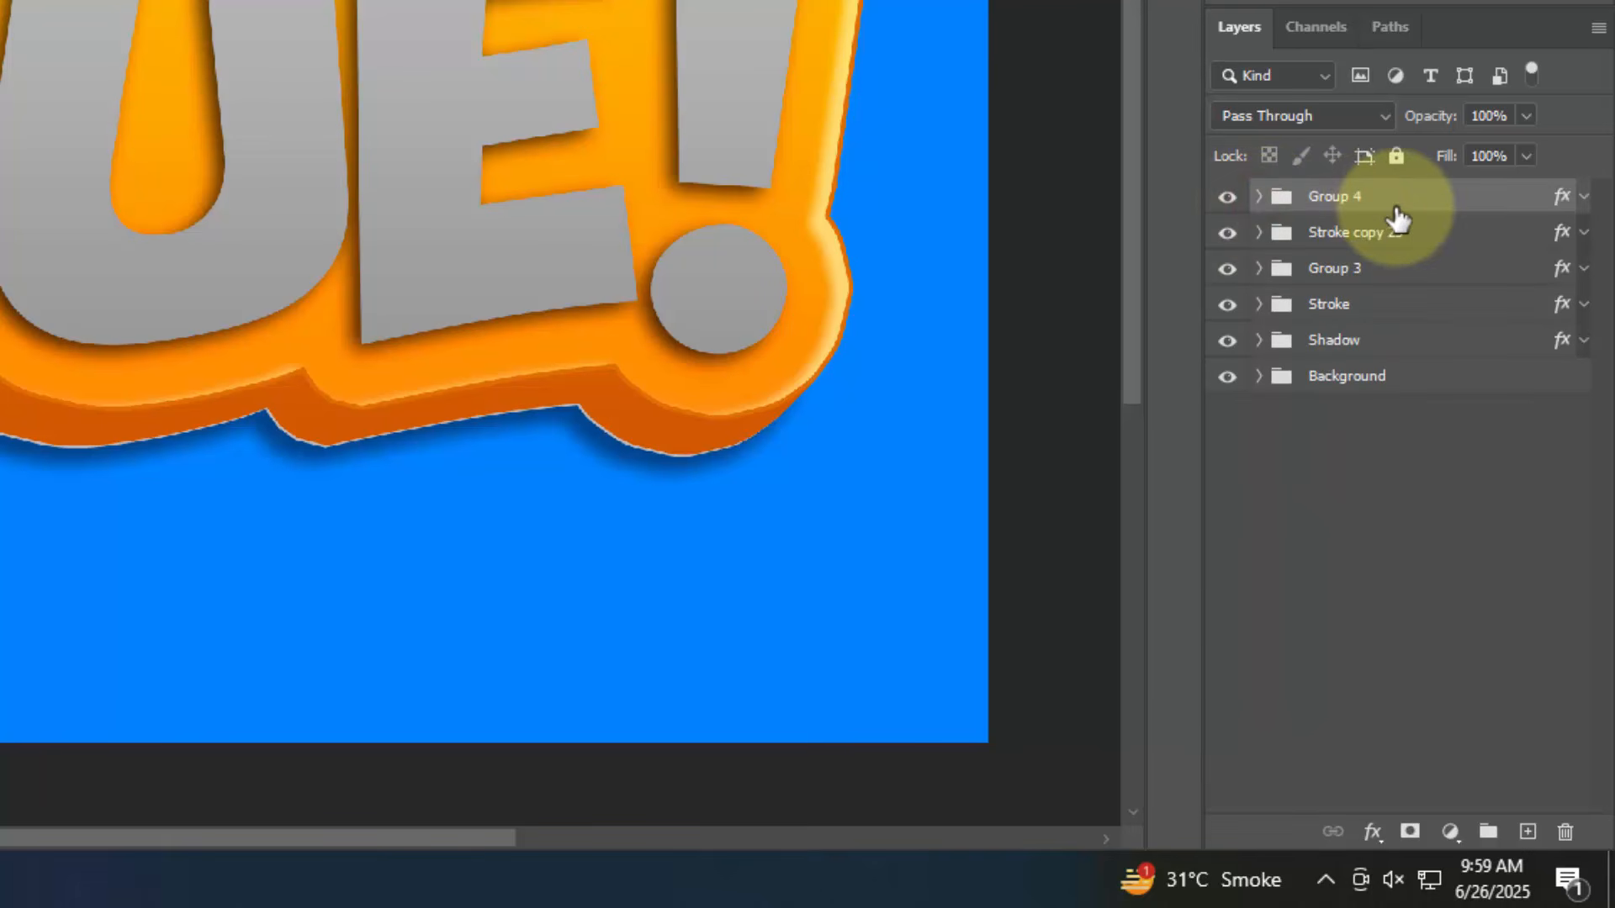
pyautogui.hotkey('ctrl', 'j')
pyautogui.press('Right')
pyautogui.press('Up')
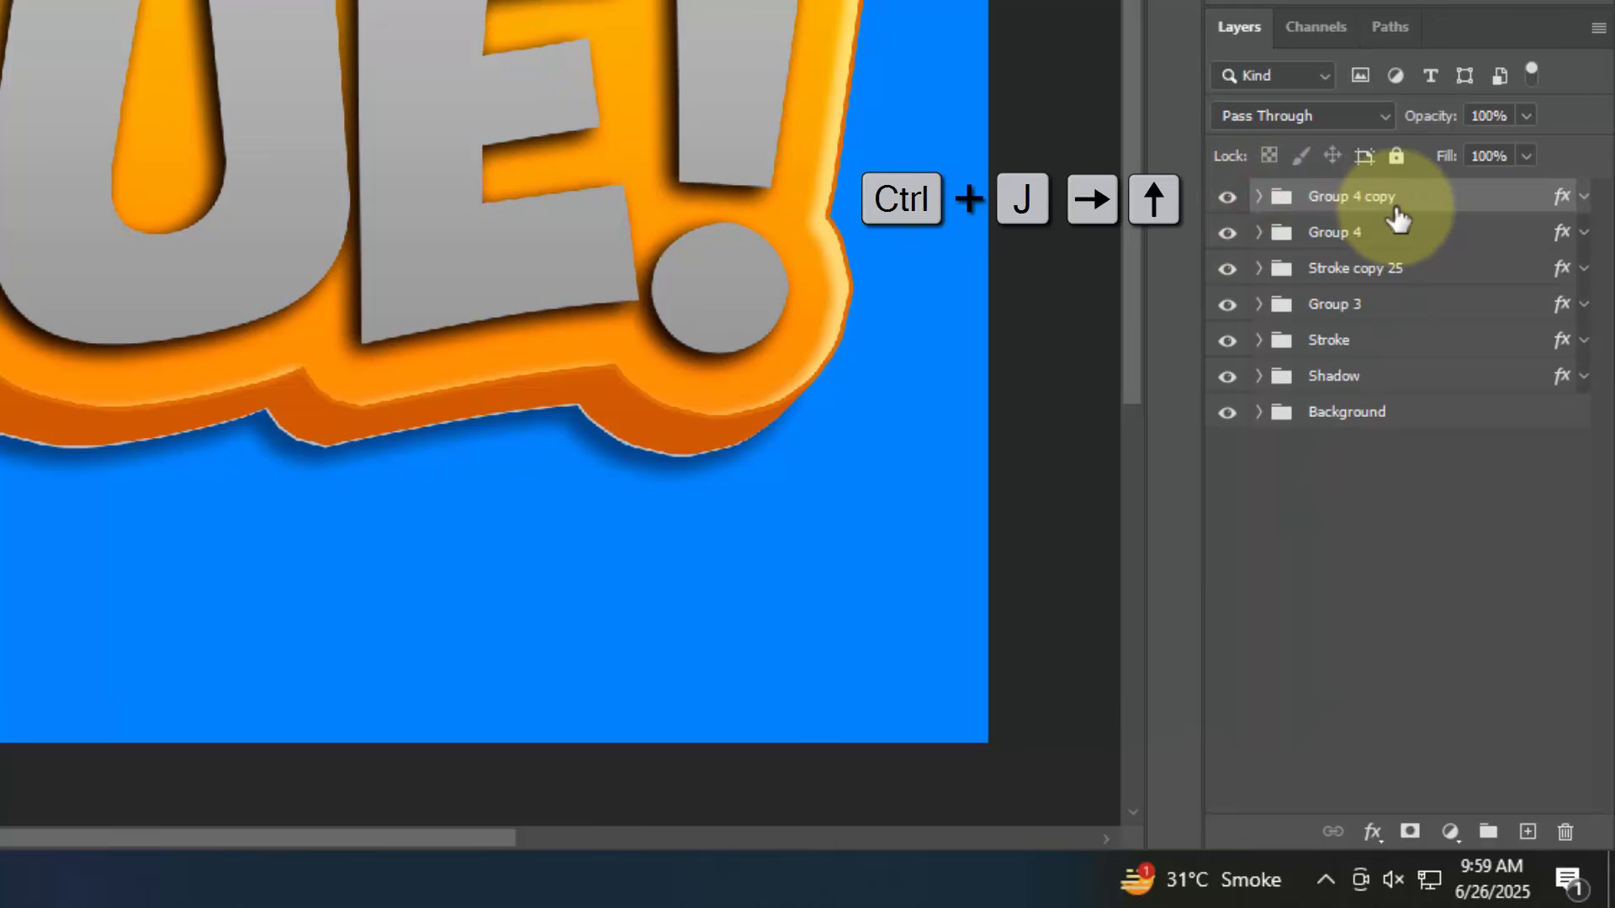
# Turn off the Drop Shadow on Group 4 copy, keeping only its Gradient Overlay, and apply the layer style
pyautogui.rightClick(1399, 219)
pyautogui.doubleClick(1562, 198)
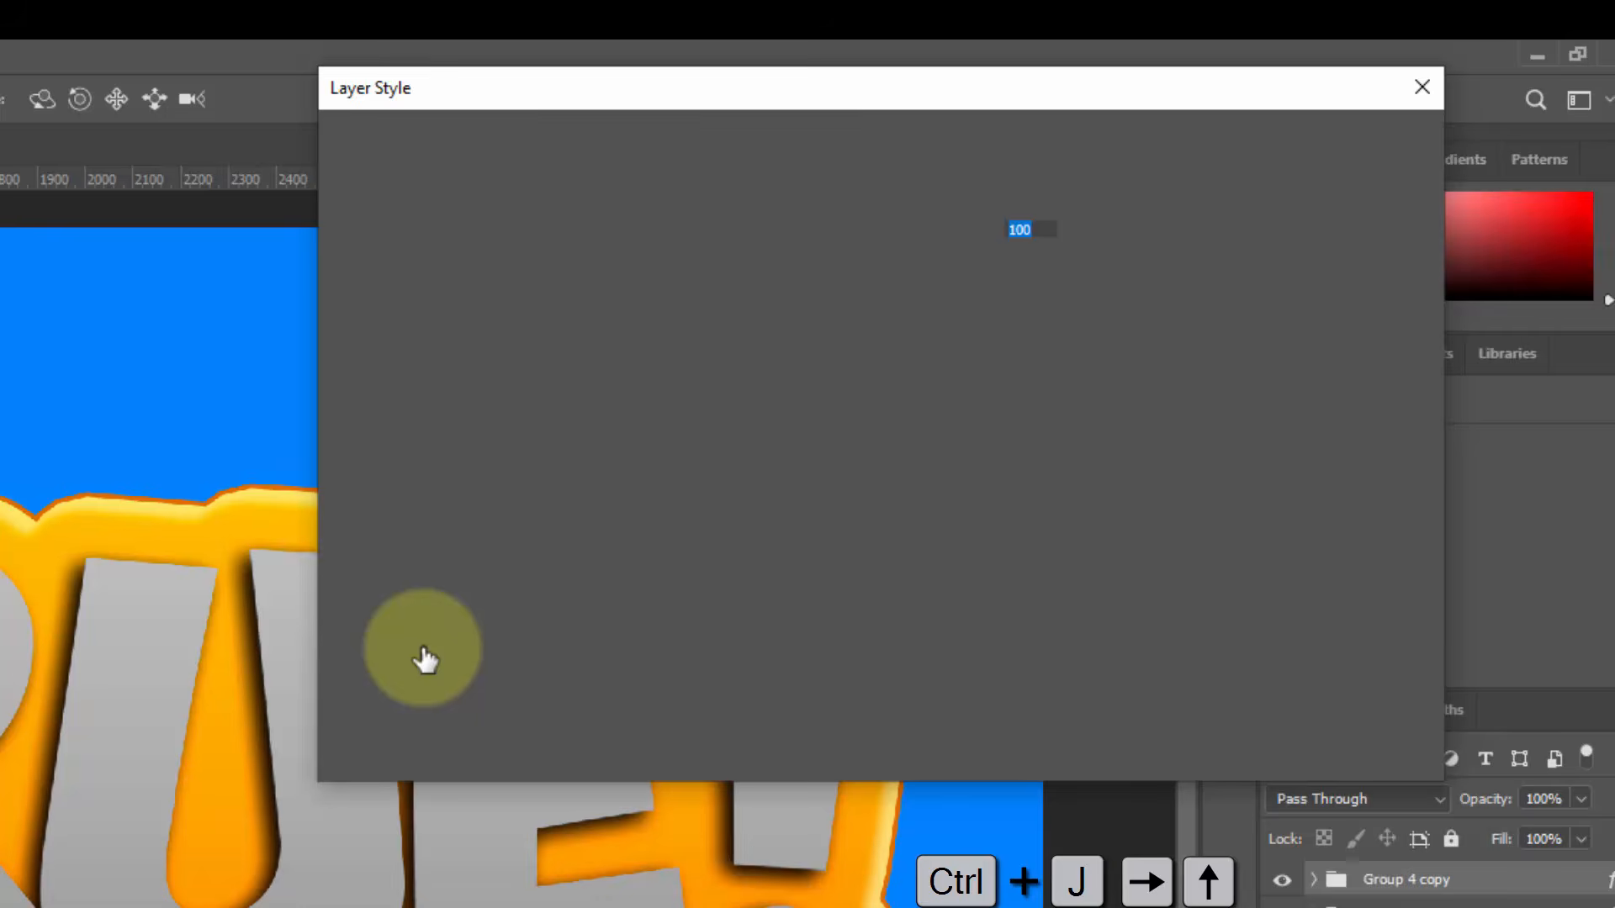
pyautogui.click(350, 633)
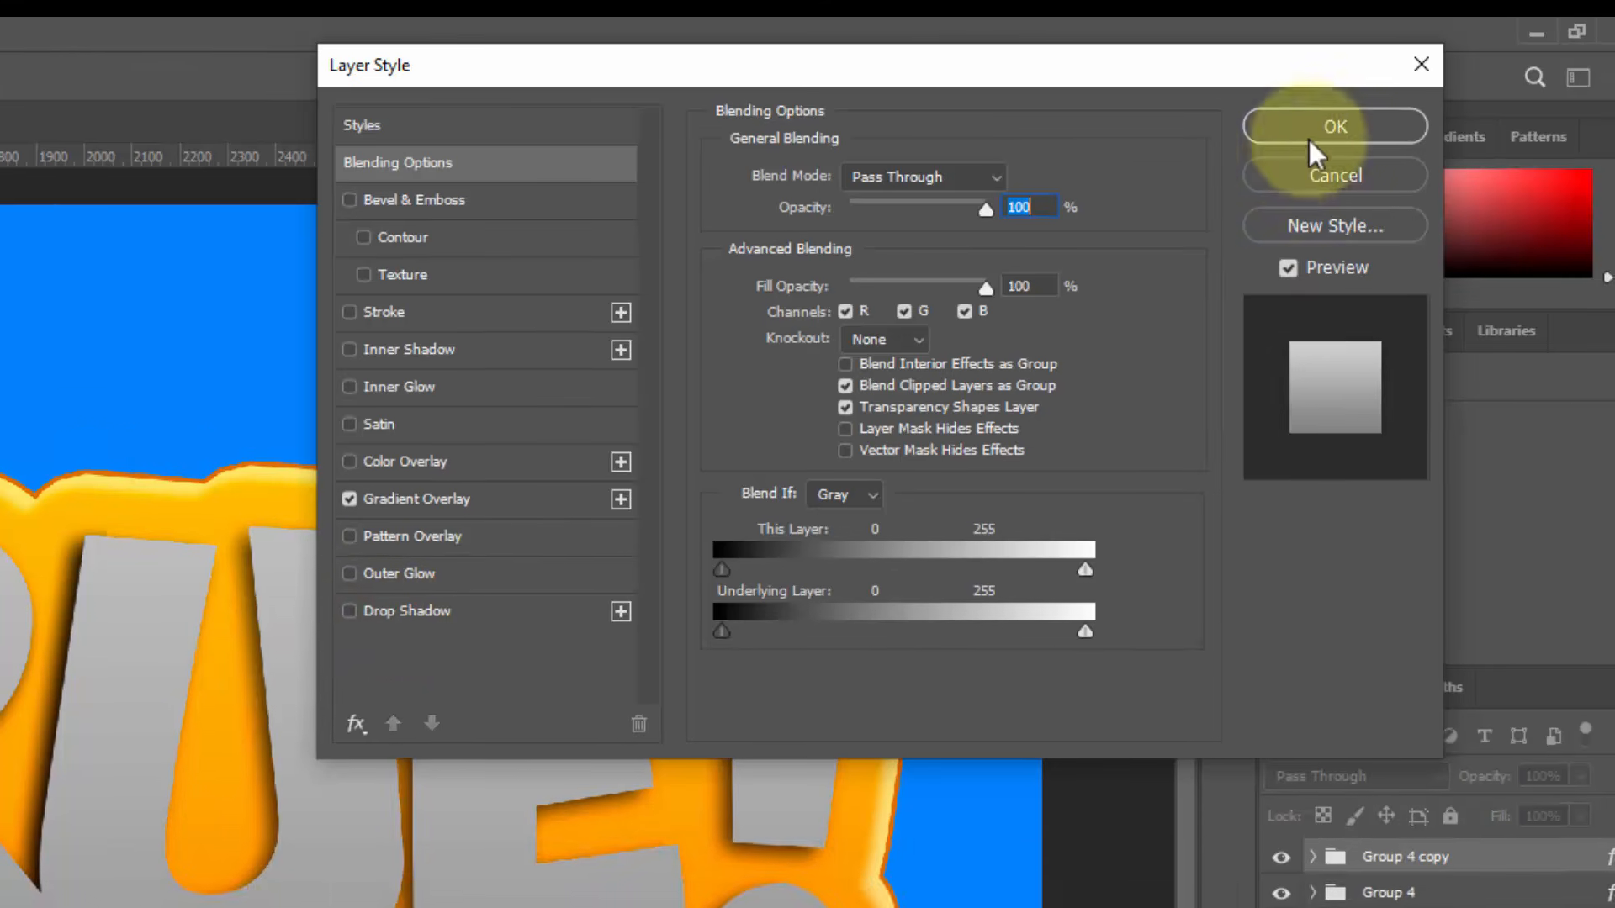
pyautogui.click(1313, 134)
# Duplicate Group 4 copy repeatedly until there are copies up to Group 4 copy 20, nudging each new copy one step right and up
pyautogui.hotkey('ctrl', 'j')
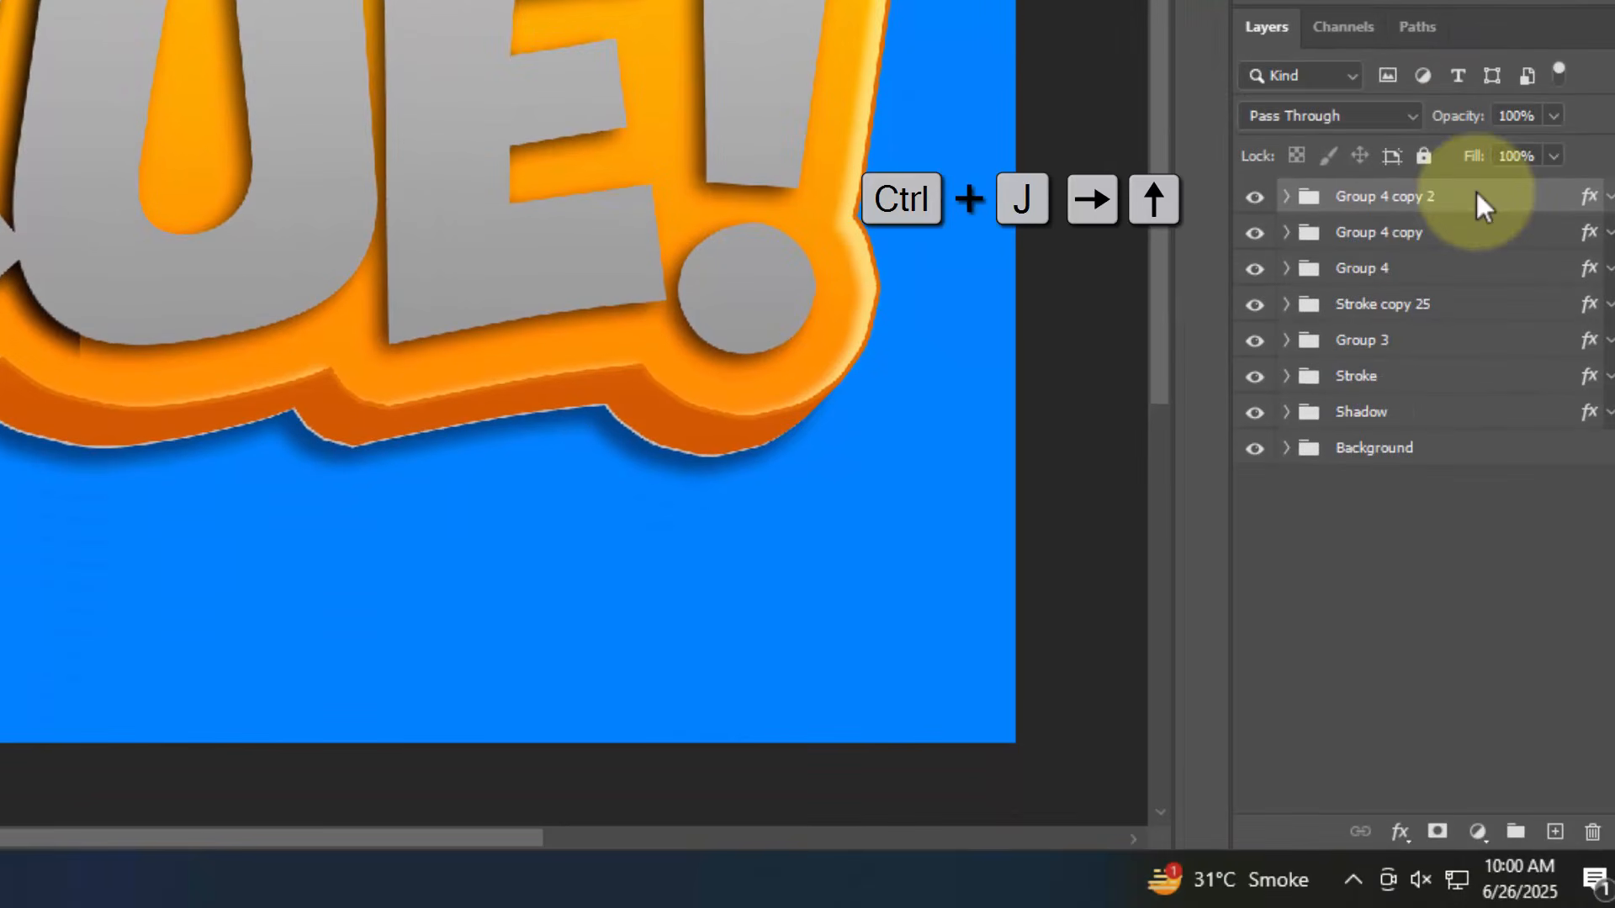
pyautogui.hotkey('ctrl', 'j')
pyautogui.press('Right')
pyautogui.press('Up')
pyautogui.hotkey('ctrl', 'j')
pyautogui.press('Right')
pyautogui.press('Up')
pyautogui.hotkey('ctrl', 'j')
pyautogui.press('Right')
pyautogui.press('Up')
pyautogui.hotkey('ctrl', 'j')
pyautogui.press('Right')
pyautogui.press('Up')
pyautogui.hotkey('ctrl', 'j')
pyautogui.press('Right')
pyautogui.press('Up')
pyautogui.hotkey('ctrl', 'j')
pyautogui.press('Right')
pyautogui.press('Up')
pyautogui.hotkey('ctrl', 'j')
pyautogui.press('Right')
pyautogui.press('Up')
pyautogui.hotkey('ctrl', 'j')
pyautogui.press('Right')
pyautogui.press('Up')
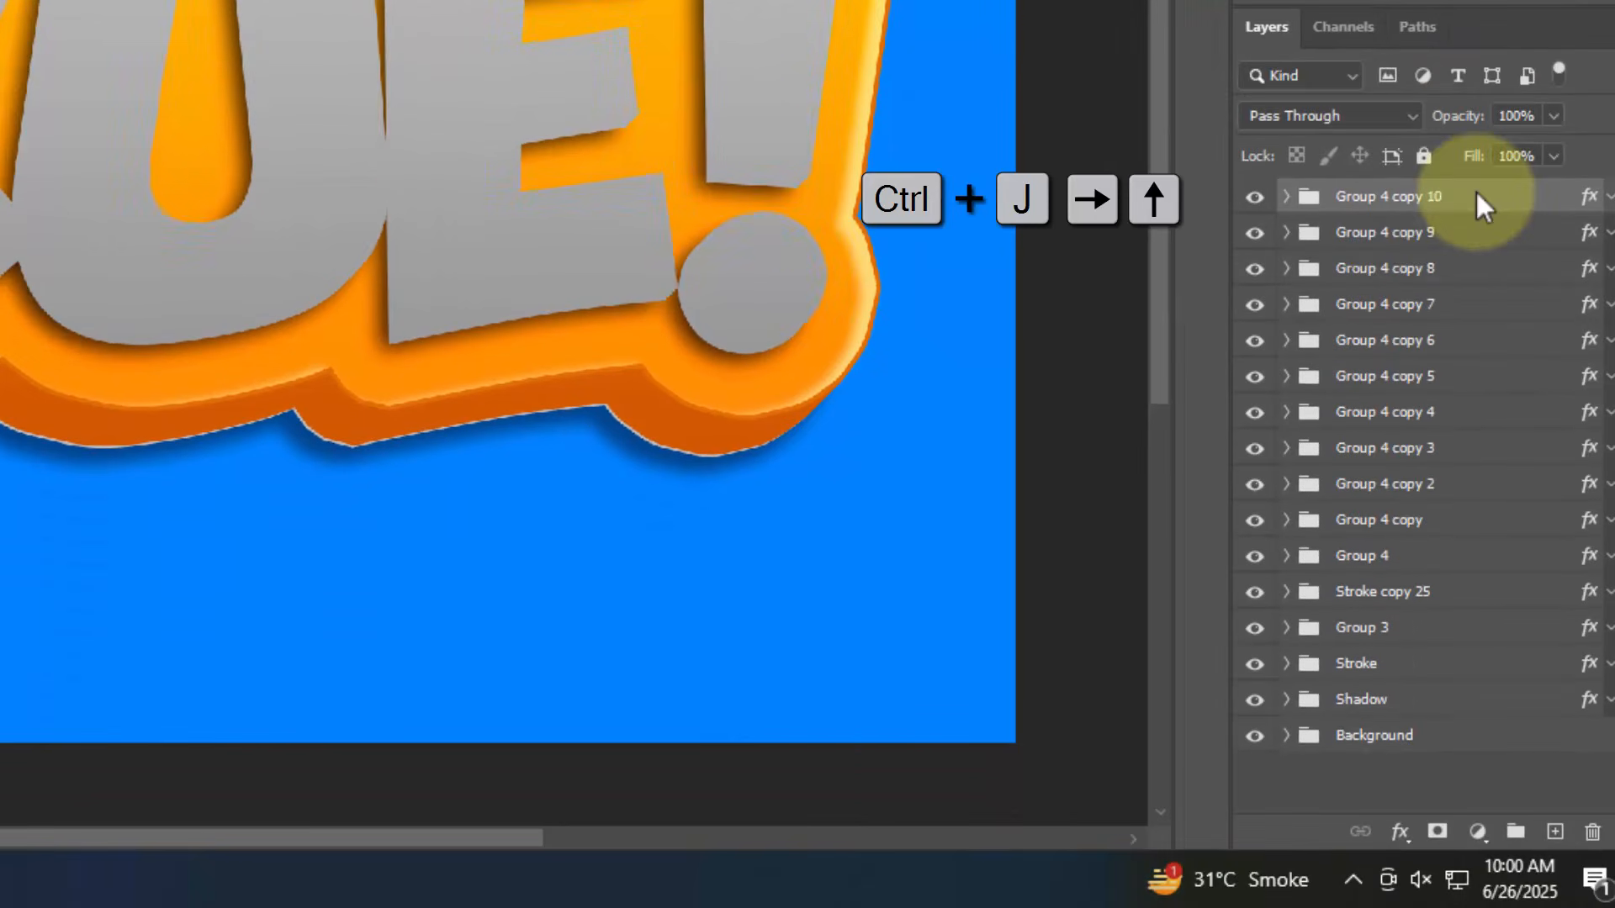
pyautogui.hotkey('ctrl', 'j')
pyautogui.press('Right')
pyautogui.press('Up')
pyautogui.hotkey('ctrl', 'j')
pyautogui.press('Right')
pyautogui.press('Up')
pyautogui.hotkey('ctrl', 'j')
pyautogui.press('Right')
pyautogui.press('Up')
pyautogui.hotkey('ctrl', 'j')
pyautogui.press('Right')
pyautogui.press('Up')
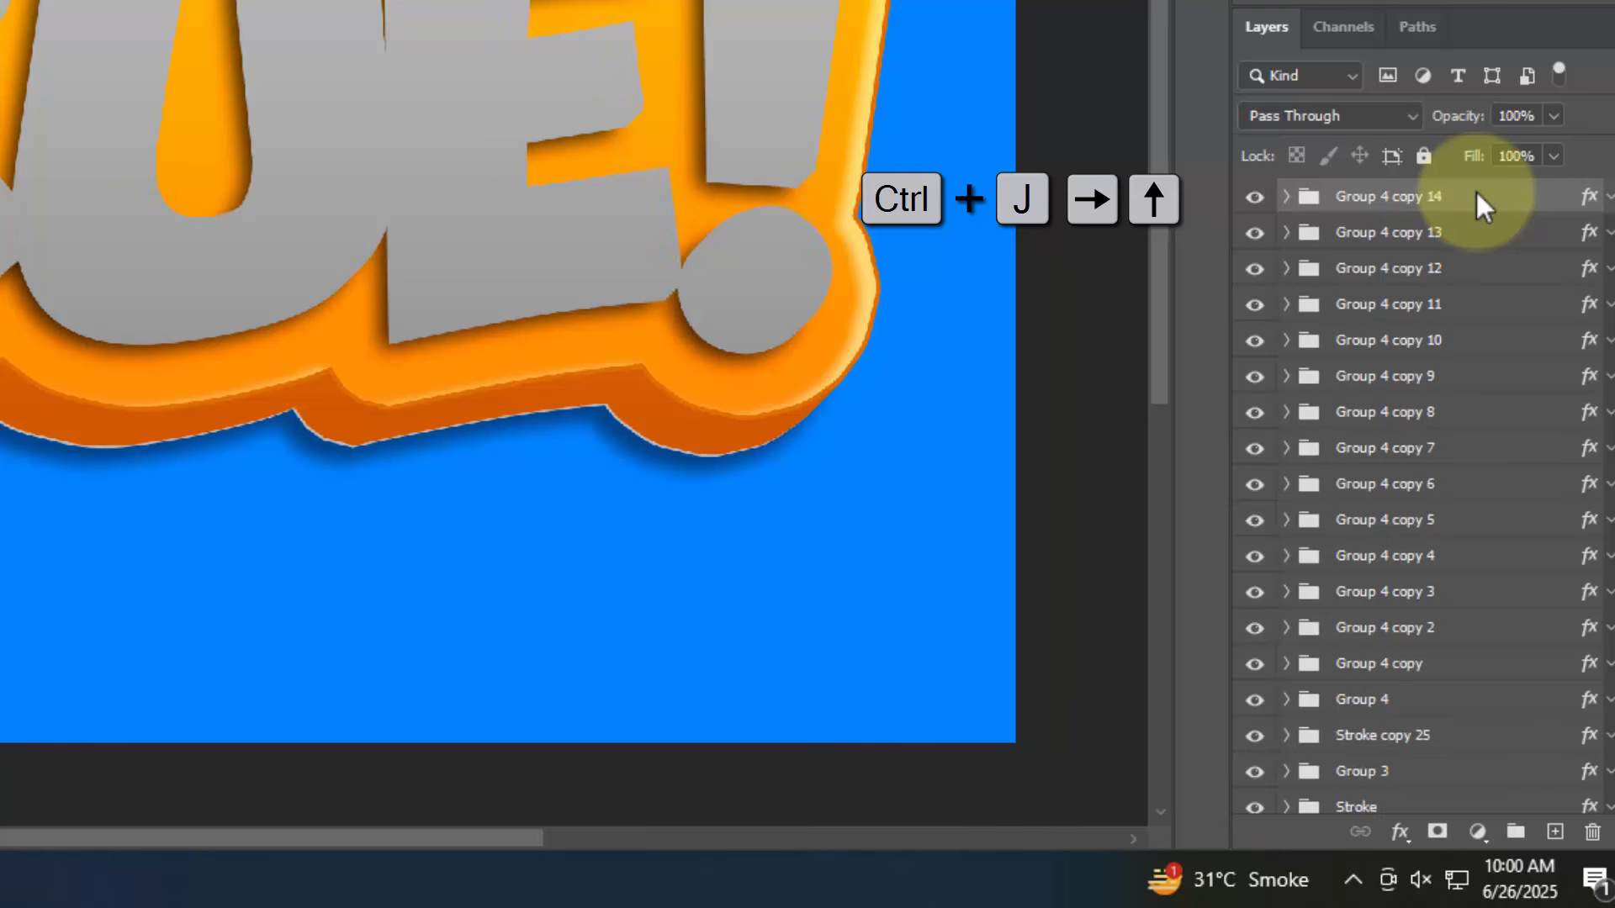
pyautogui.hotkey('ctrl', 'j')
pyautogui.press('Right')
pyautogui.press('Up')
pyautogui.hotkey('ctrl', 'j')
pyautogui.press('Right')
pyautogui.press('Up')
pyautogui.hotkey('ctrl', 'j')
pyautogui.press('Right')
pyautogui.press('Up')
pyautogui.hotkey('ctrl', 'j')
pyautogui.press('Right')
pyautogui.press('Up')
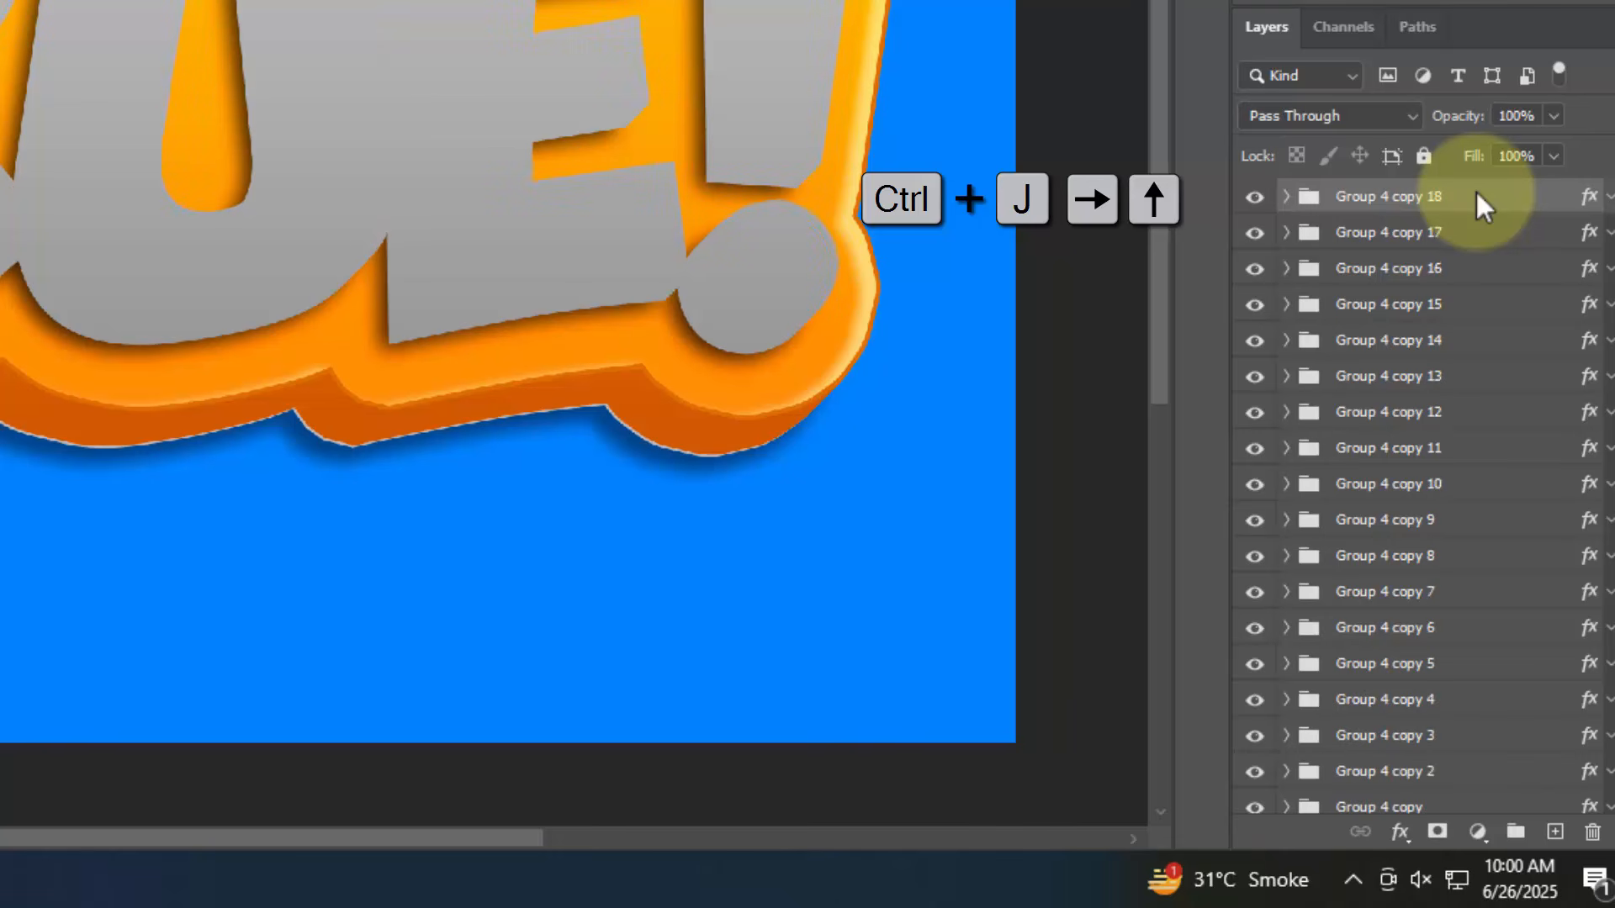
pyautogui.hotkey('ctrl', 'j')
pyautogui.press('Right')
pyautogui.press('Up')
pyautogui.hotkey('ctrl', 'j')
pyautogui.press('Right')
pyautogui.press('Up')
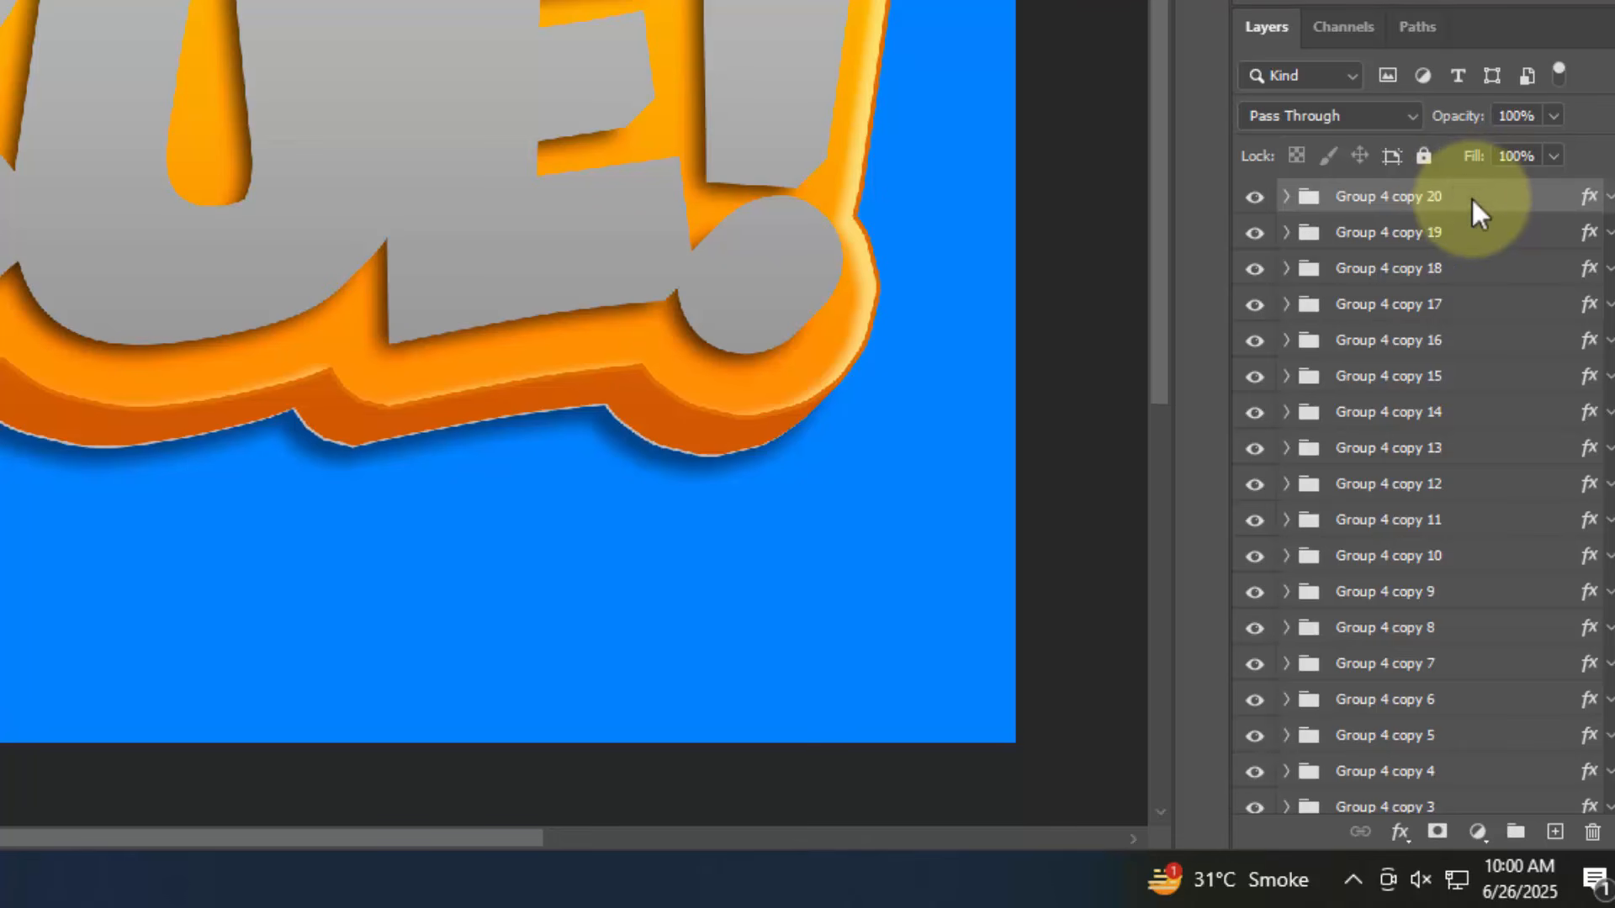
# Add an Inner Shadow to Group 4 copy 20 in Screen blend mode and set its color to white ffffff
pyautogui.doubleClick(1592, 202)
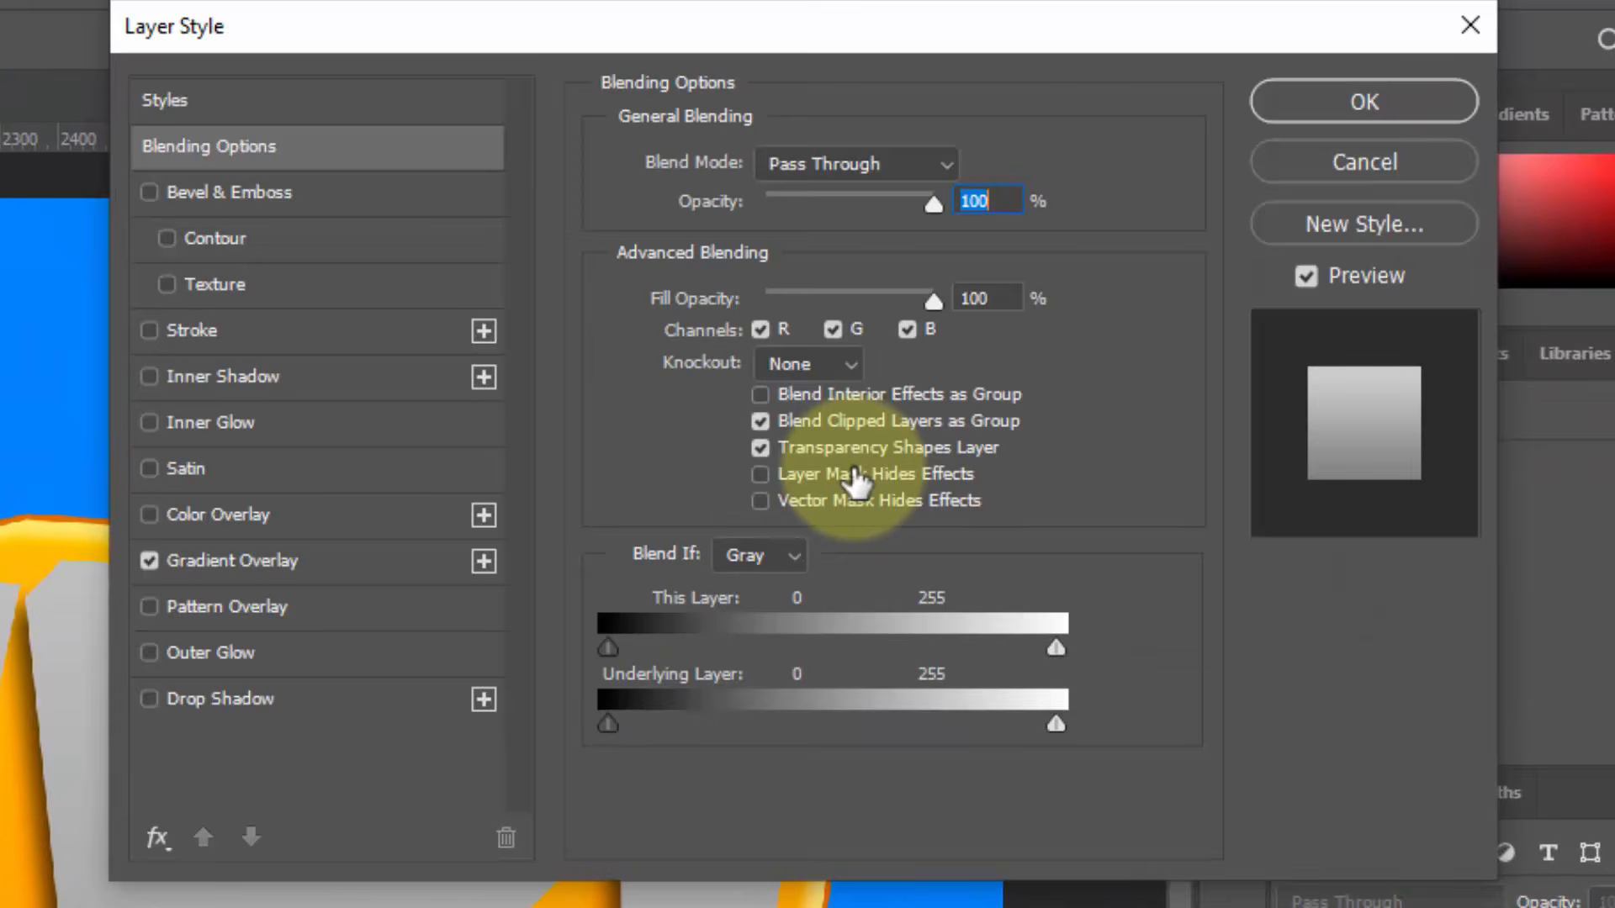
pyautogui.click(253, 377)
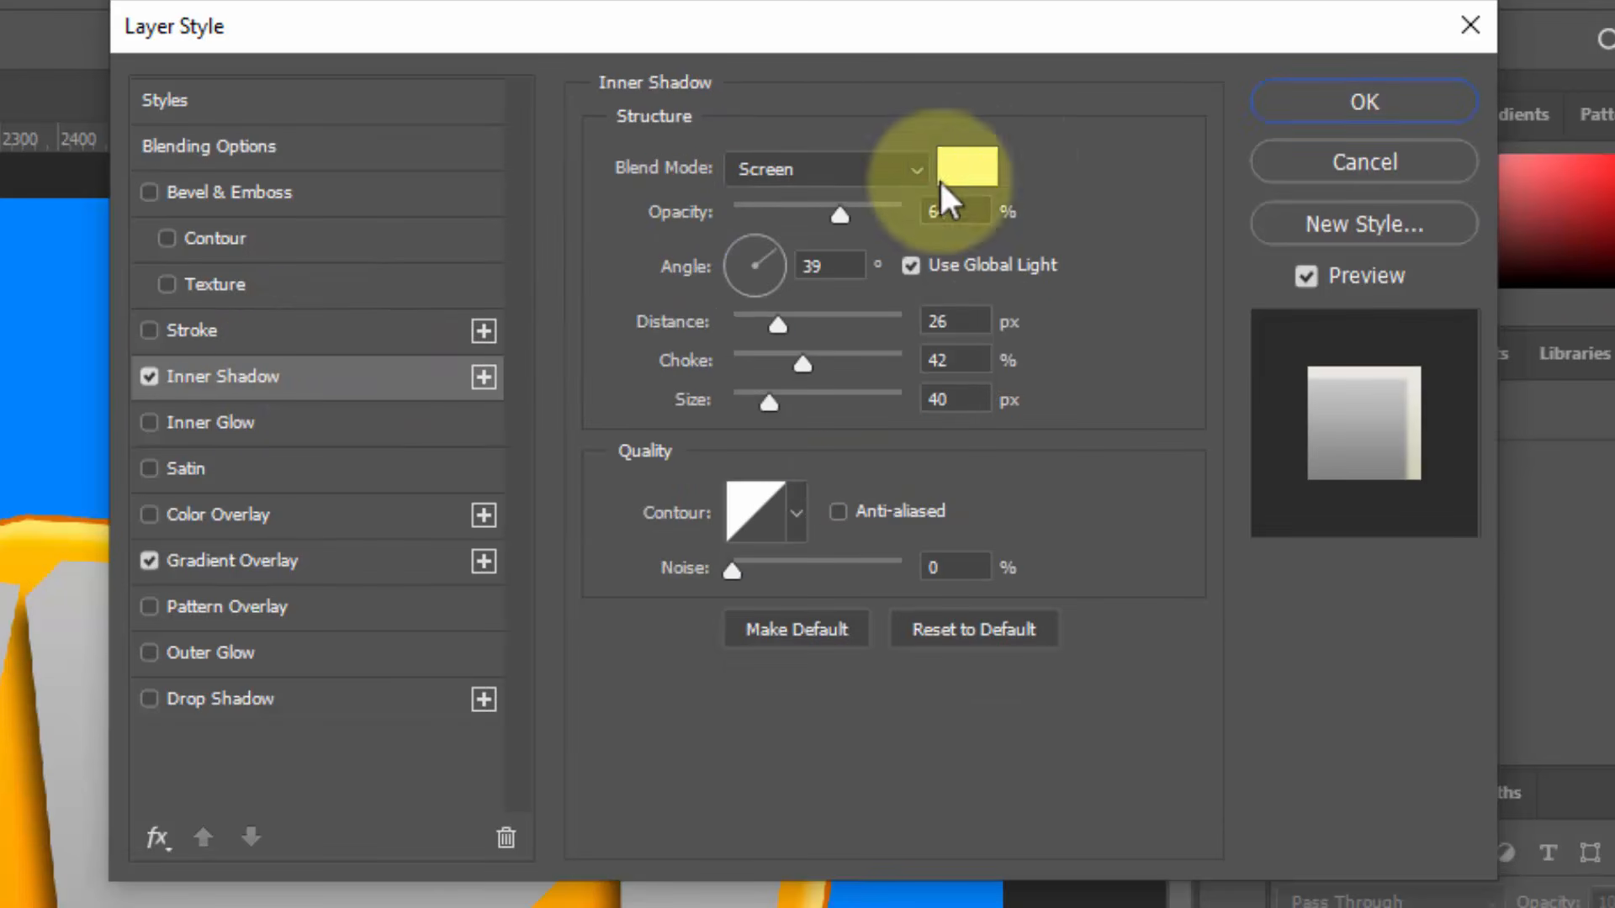
pyautogui.click(839, 172)
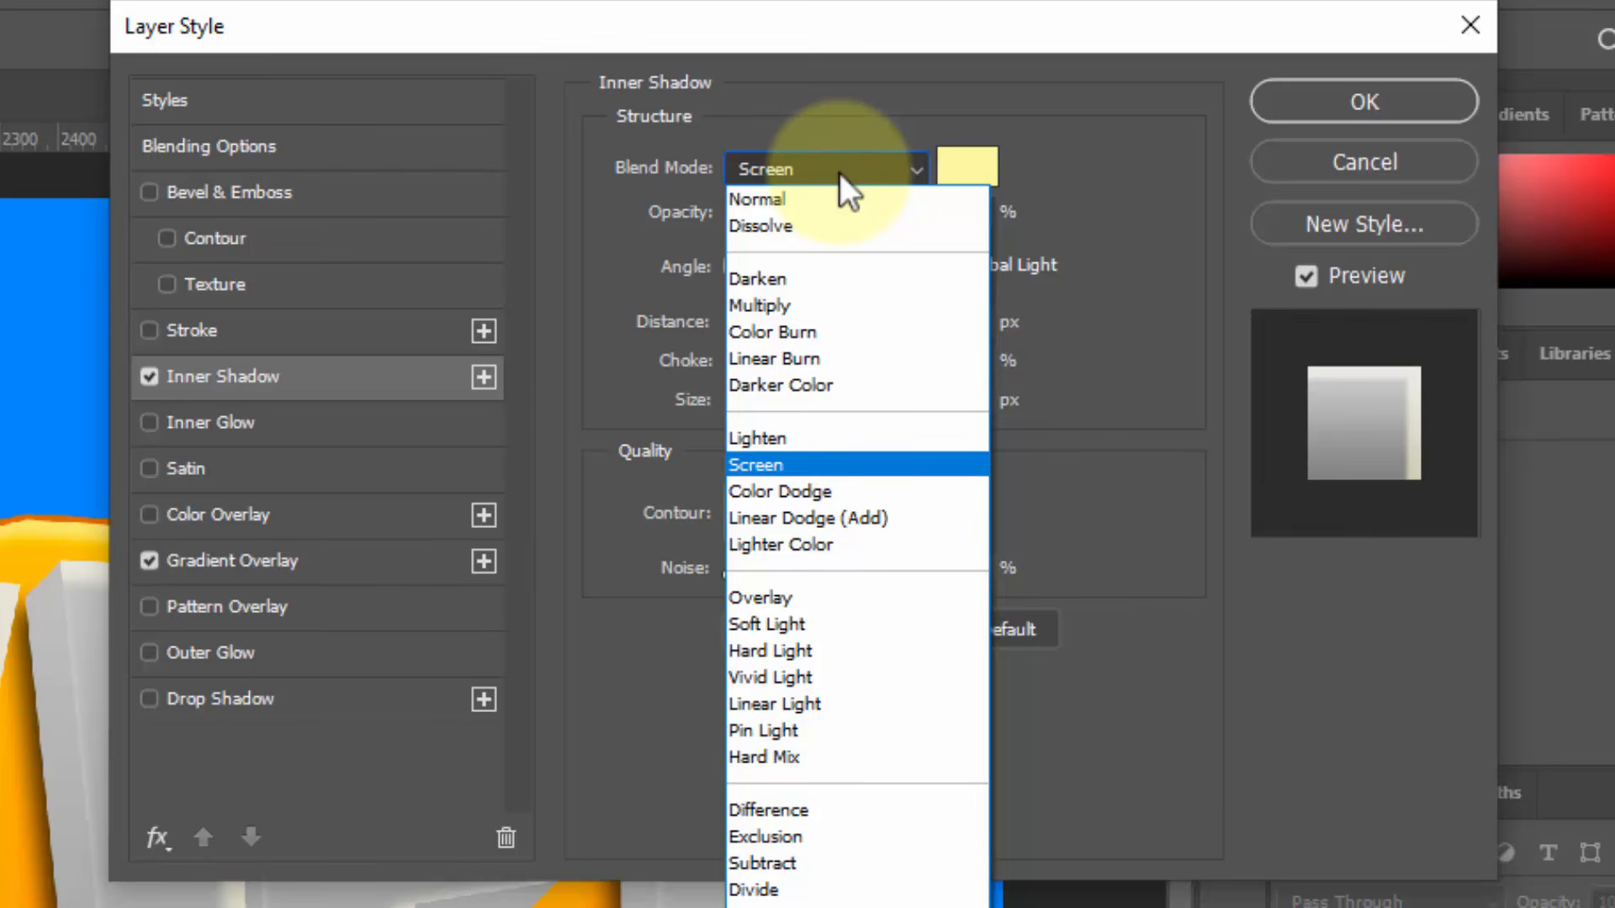
pyautogui.click(837, 175)
pyautogui.click(964, 164)
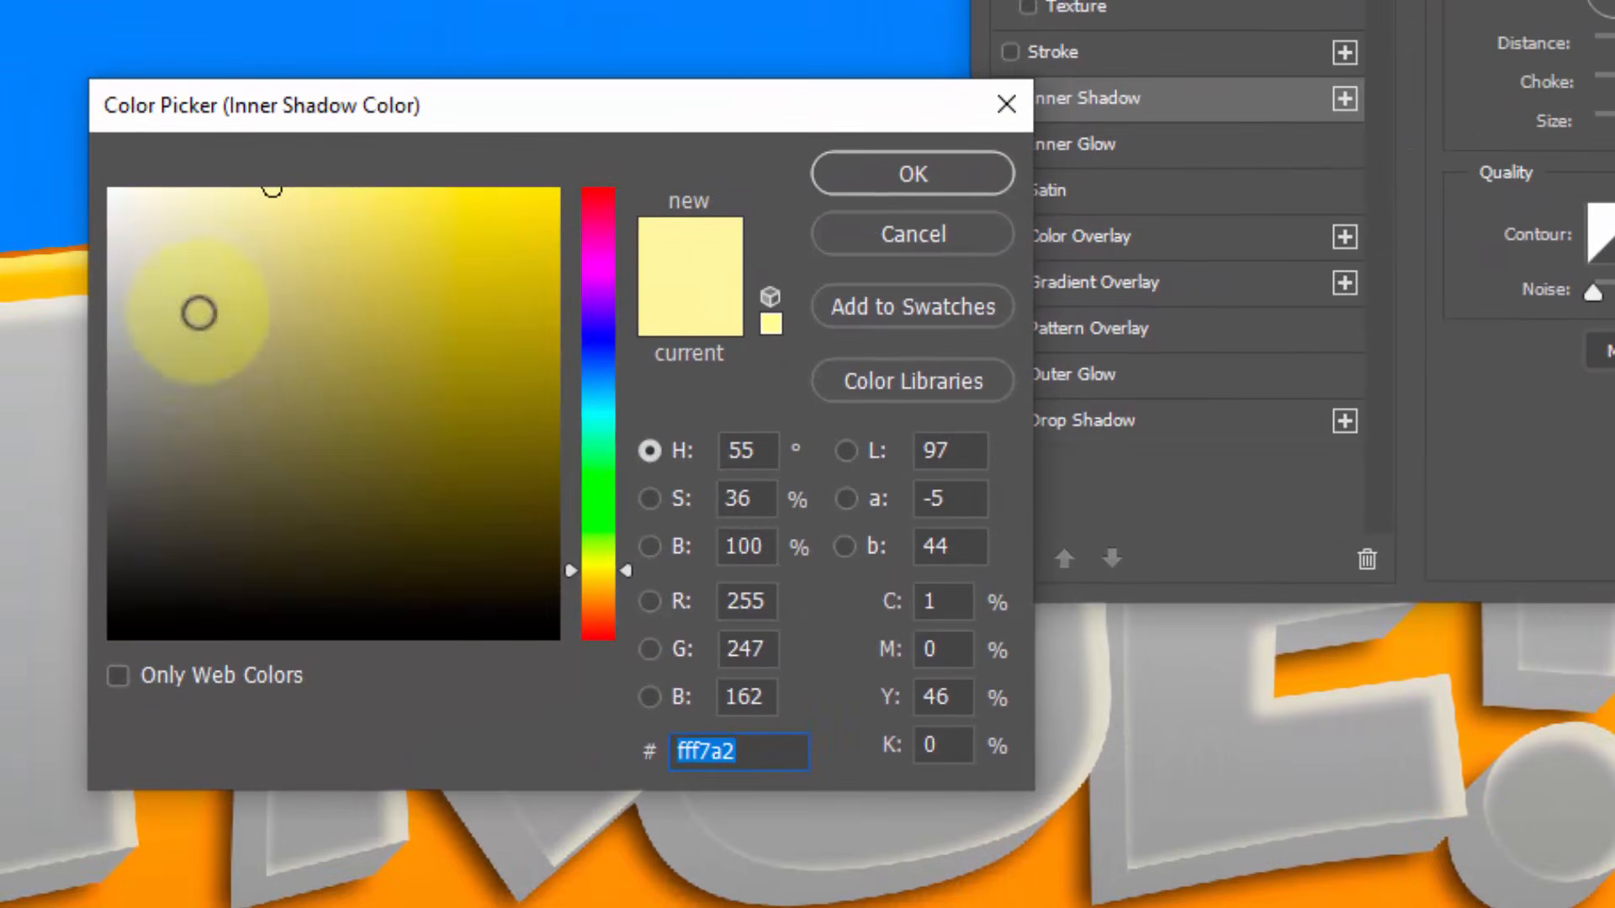
pyautogui.moveTo(198, 314); pyautogui.dragTo(107, 191)
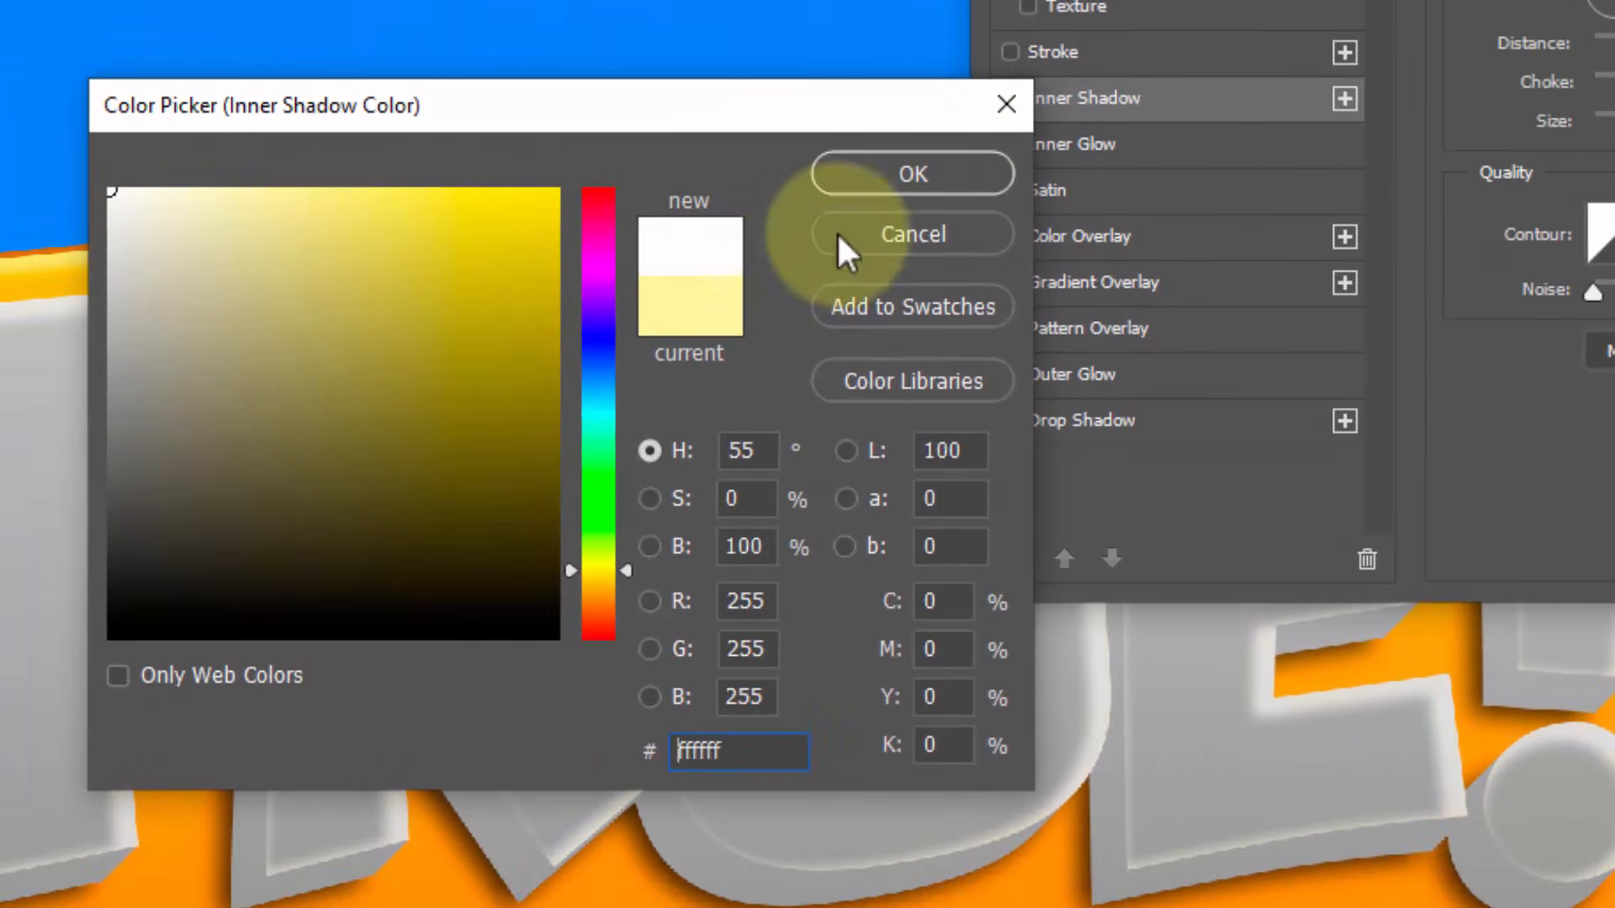
pyautogui.click(900, 177)
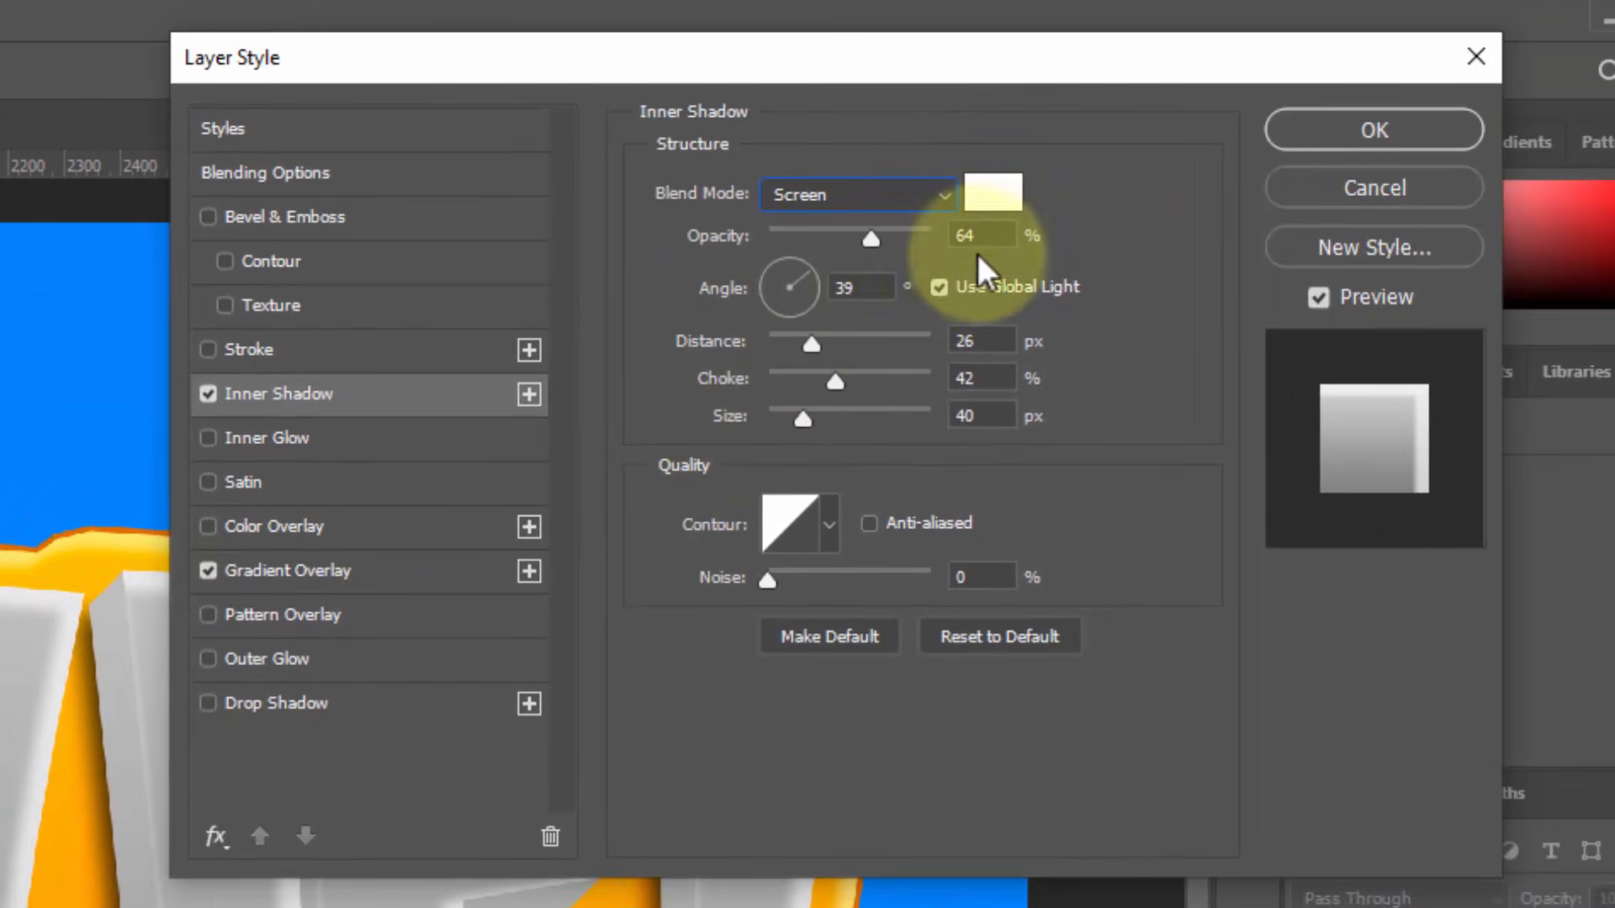
# Set the Inner Shadow opacity to 75%, turn off Use Global Light, and set the angle to 140°
pyautogui.click(980, 236)
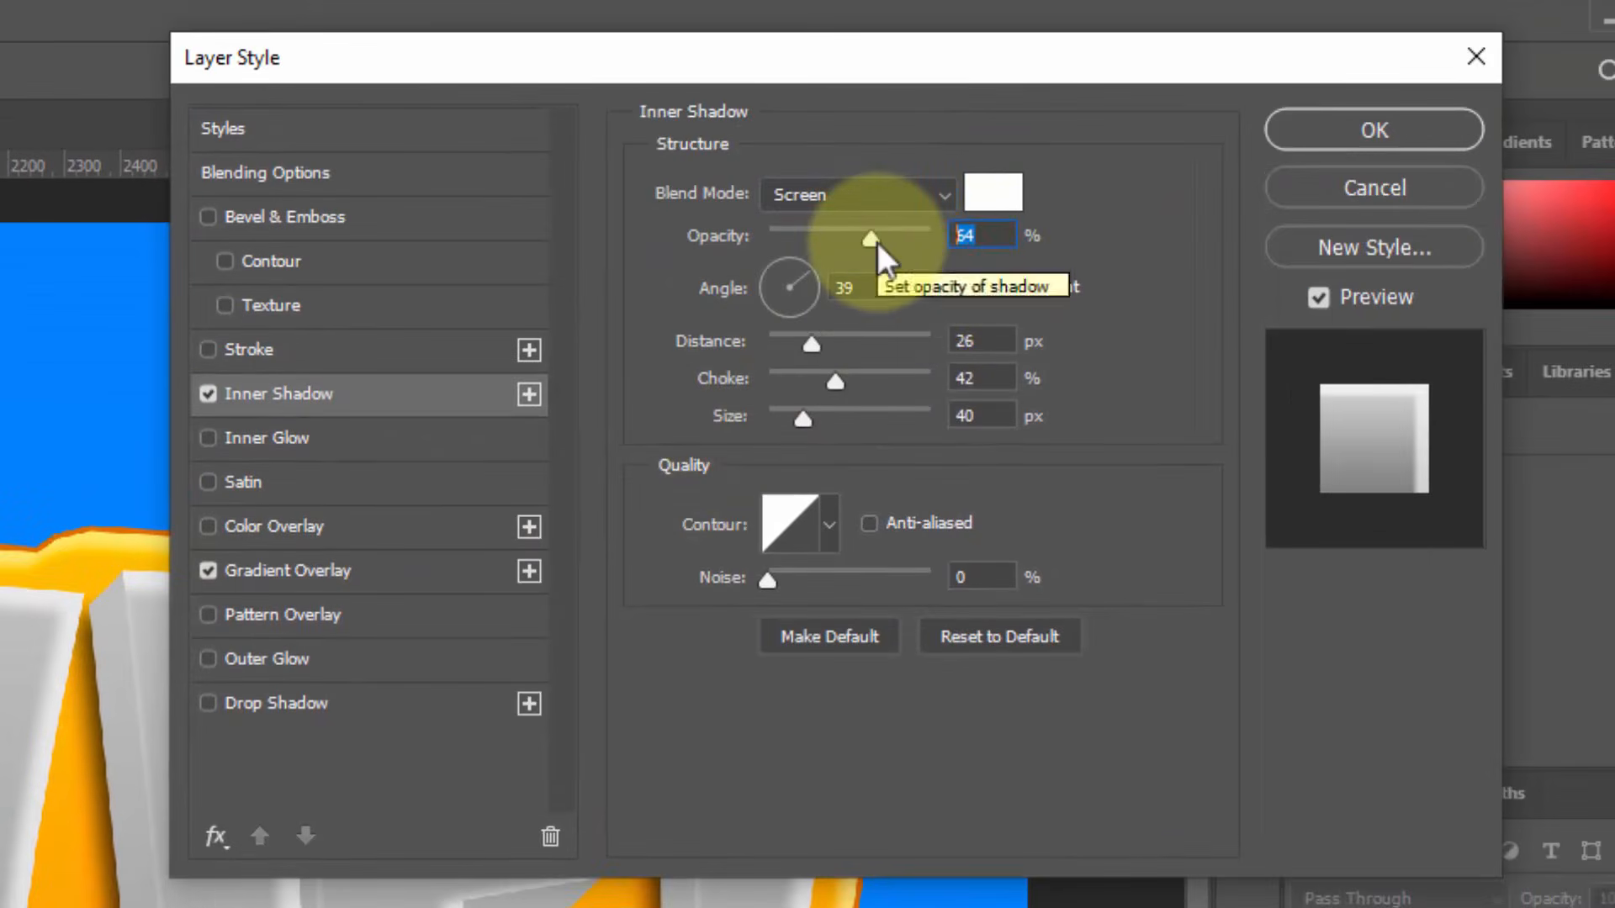
pyautogui.write('75')
pyautogui.click(862, 287)
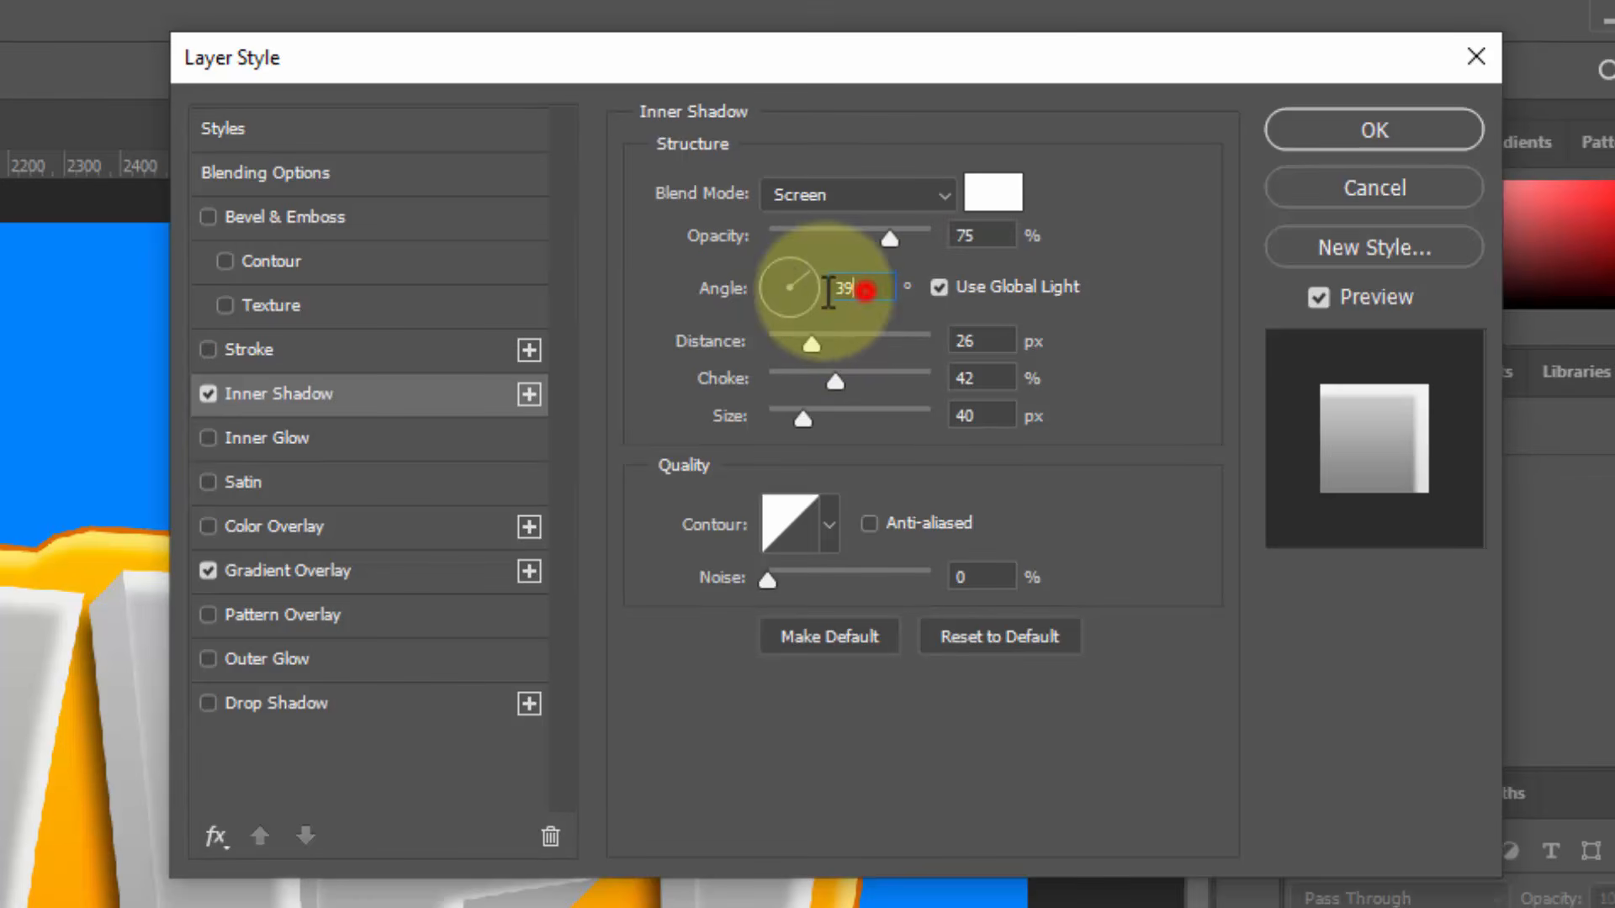
pyautogui.write('90')
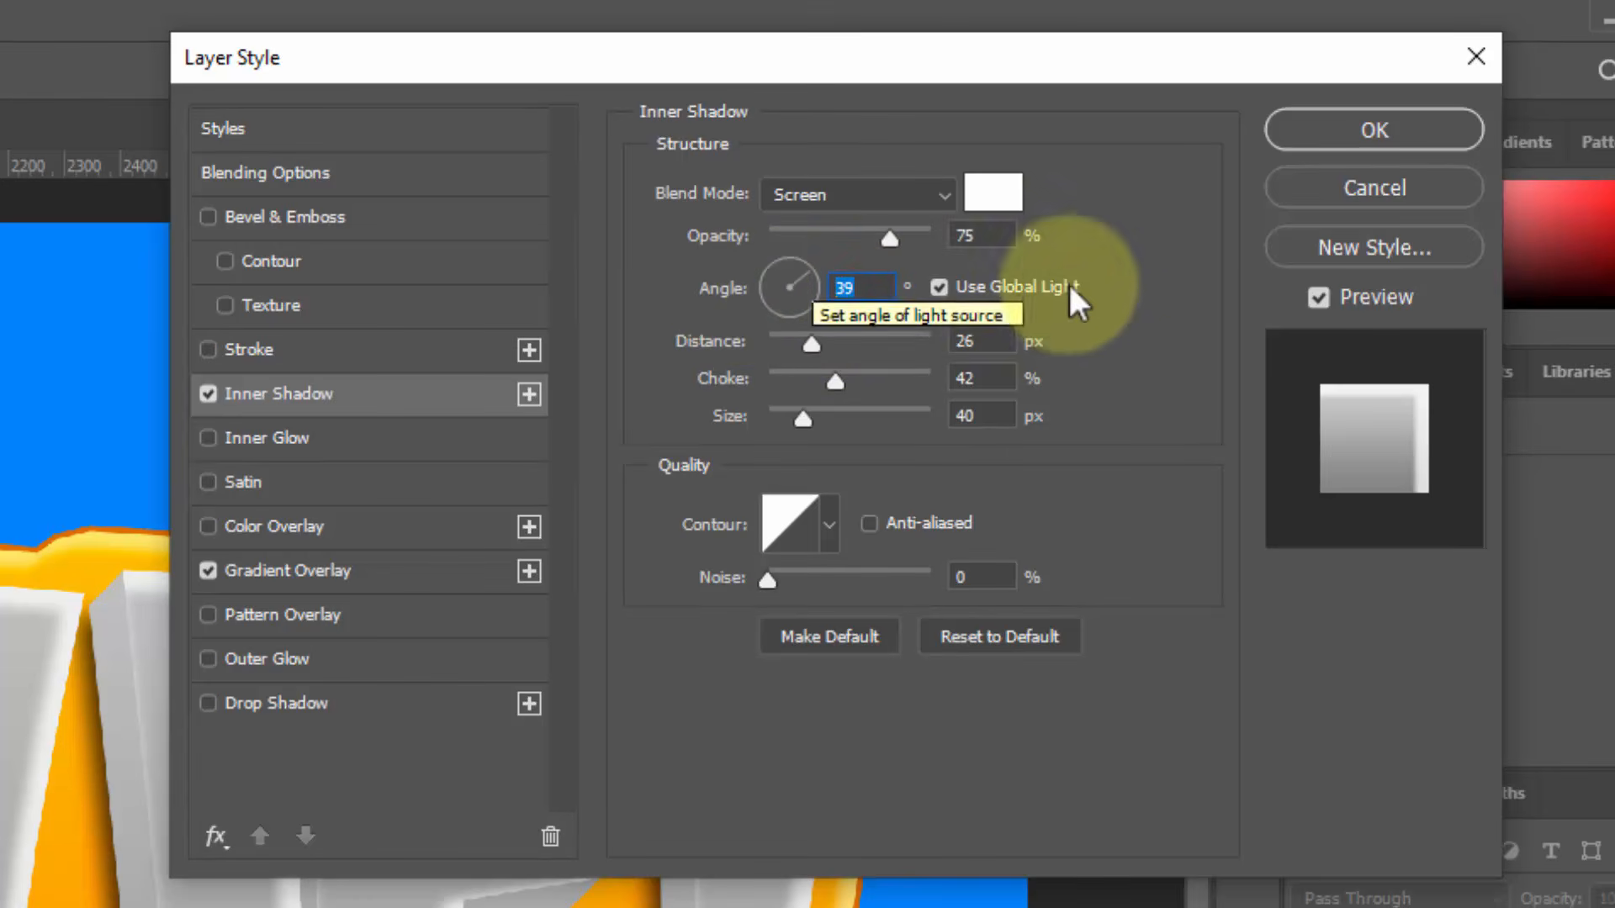
pyautogui.click(934, 286)
pyautogui.click(866, 287)
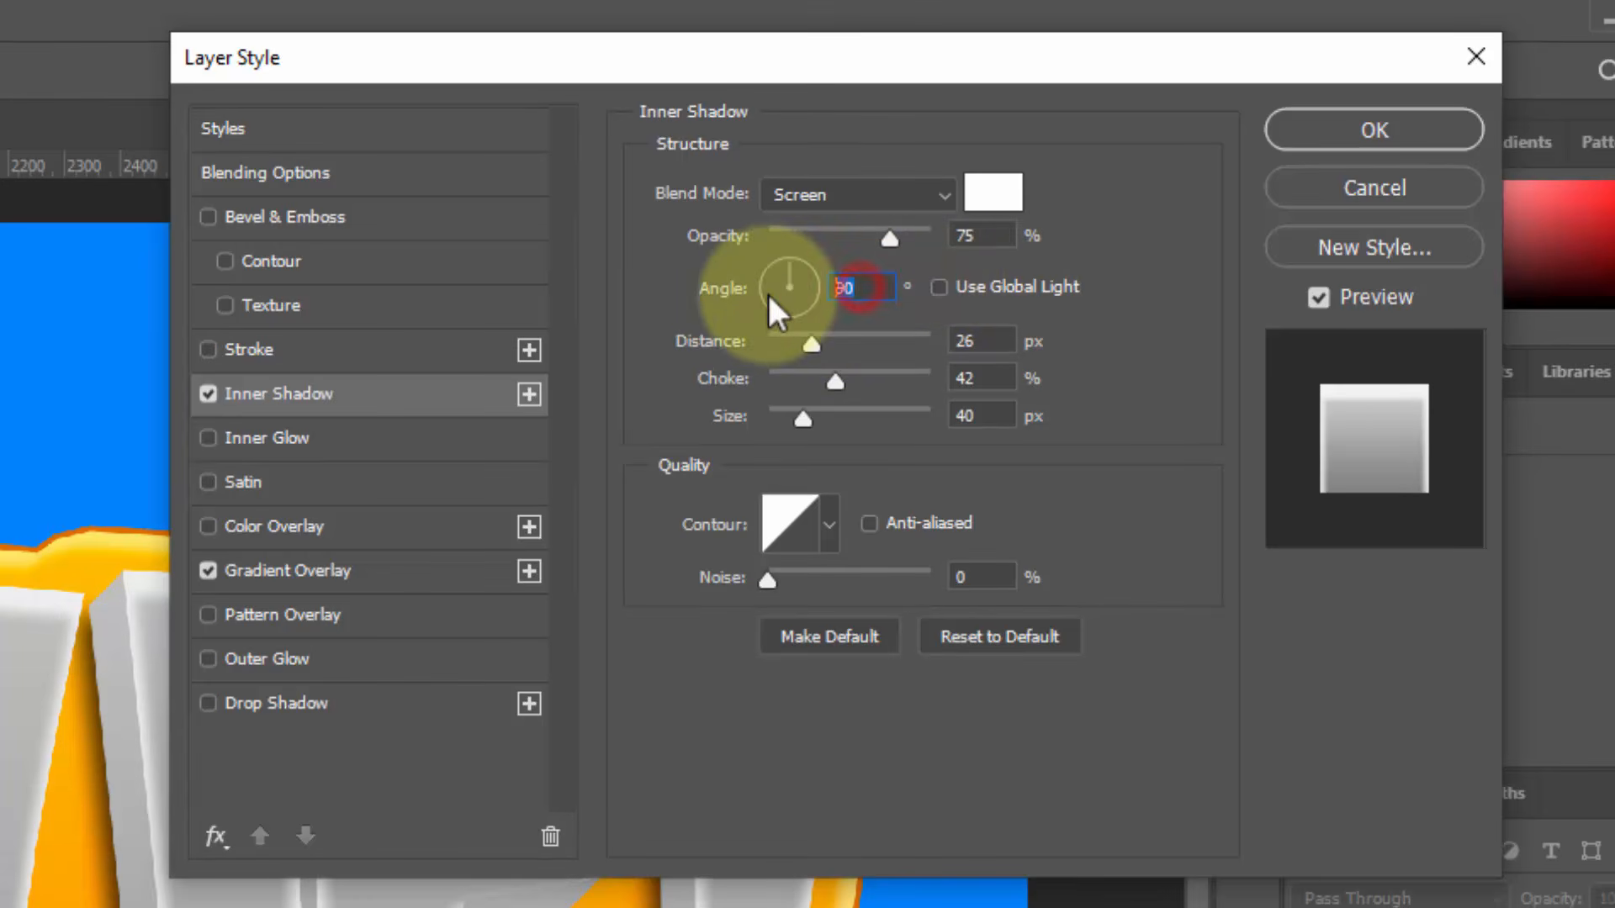
pyautogui.write('140')
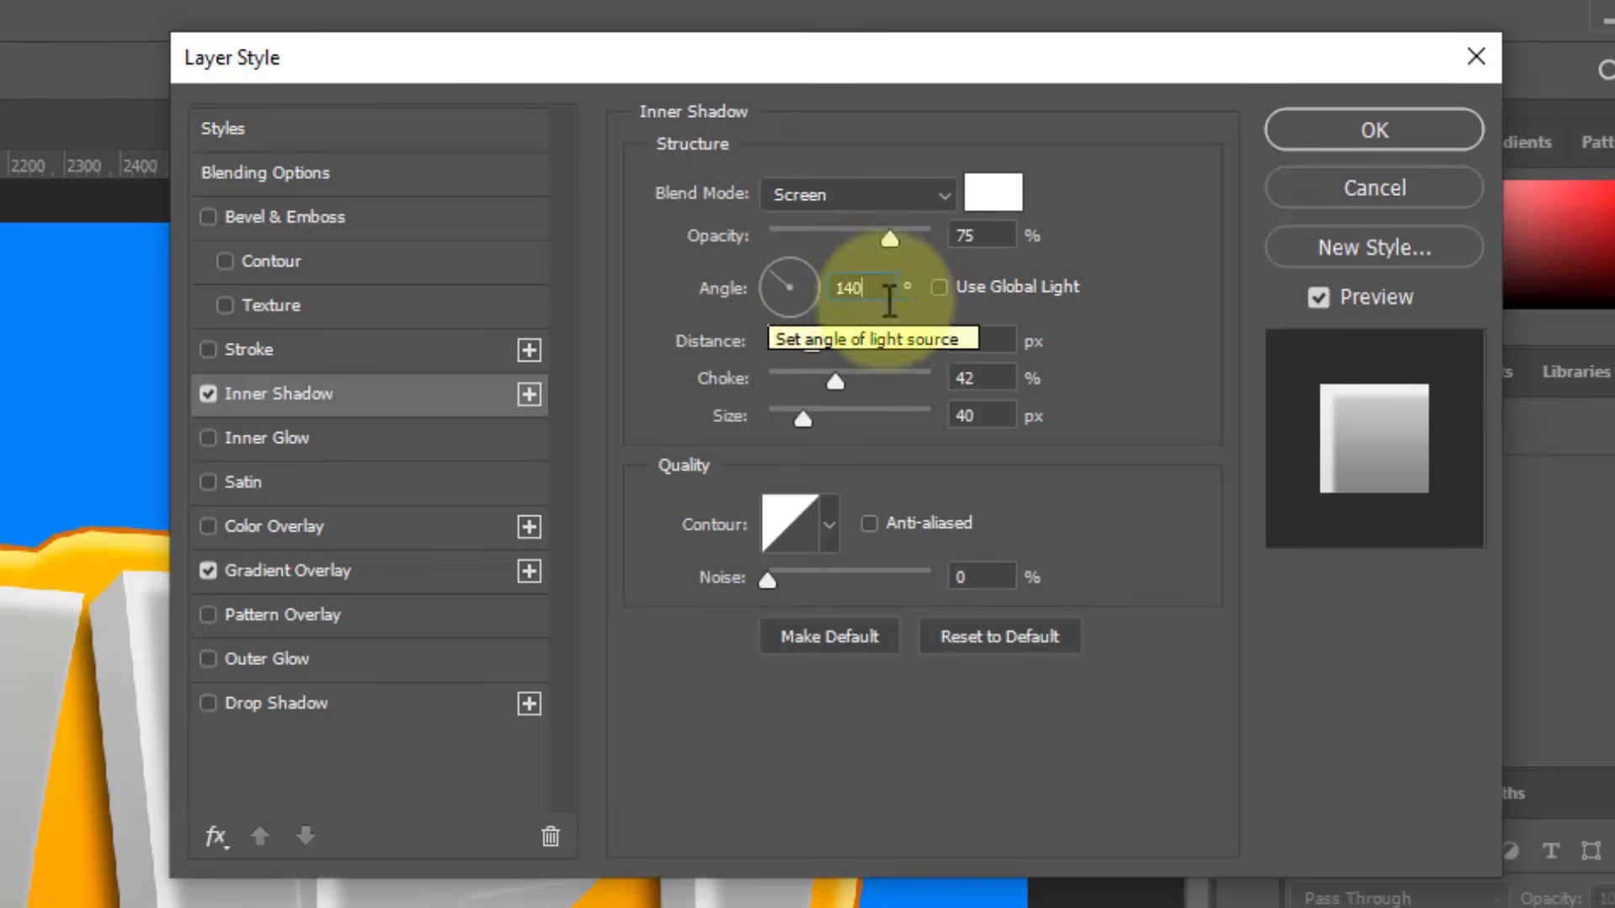
# Set the Inner Shadow distance to 14 px, choke to 0% and size to 40 px, and apply the layer style
pyautogui.click(974, 345)
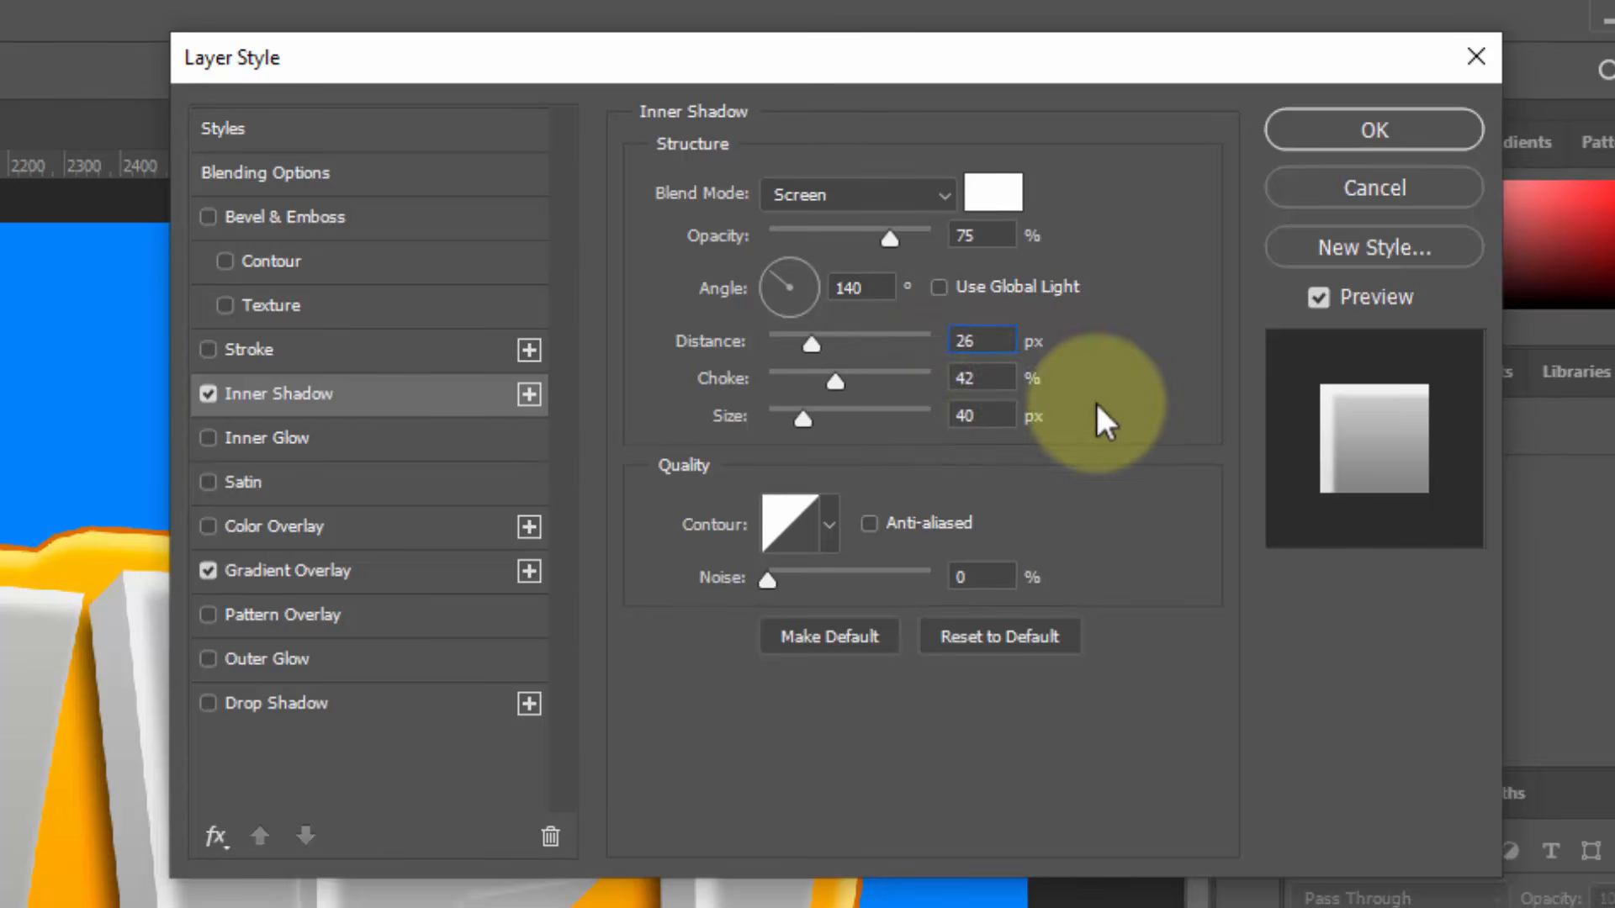
pyautogui.click(975, 341)
pyautogui.moveTo(974, 341); pyautogui.dragTo(903, 342)
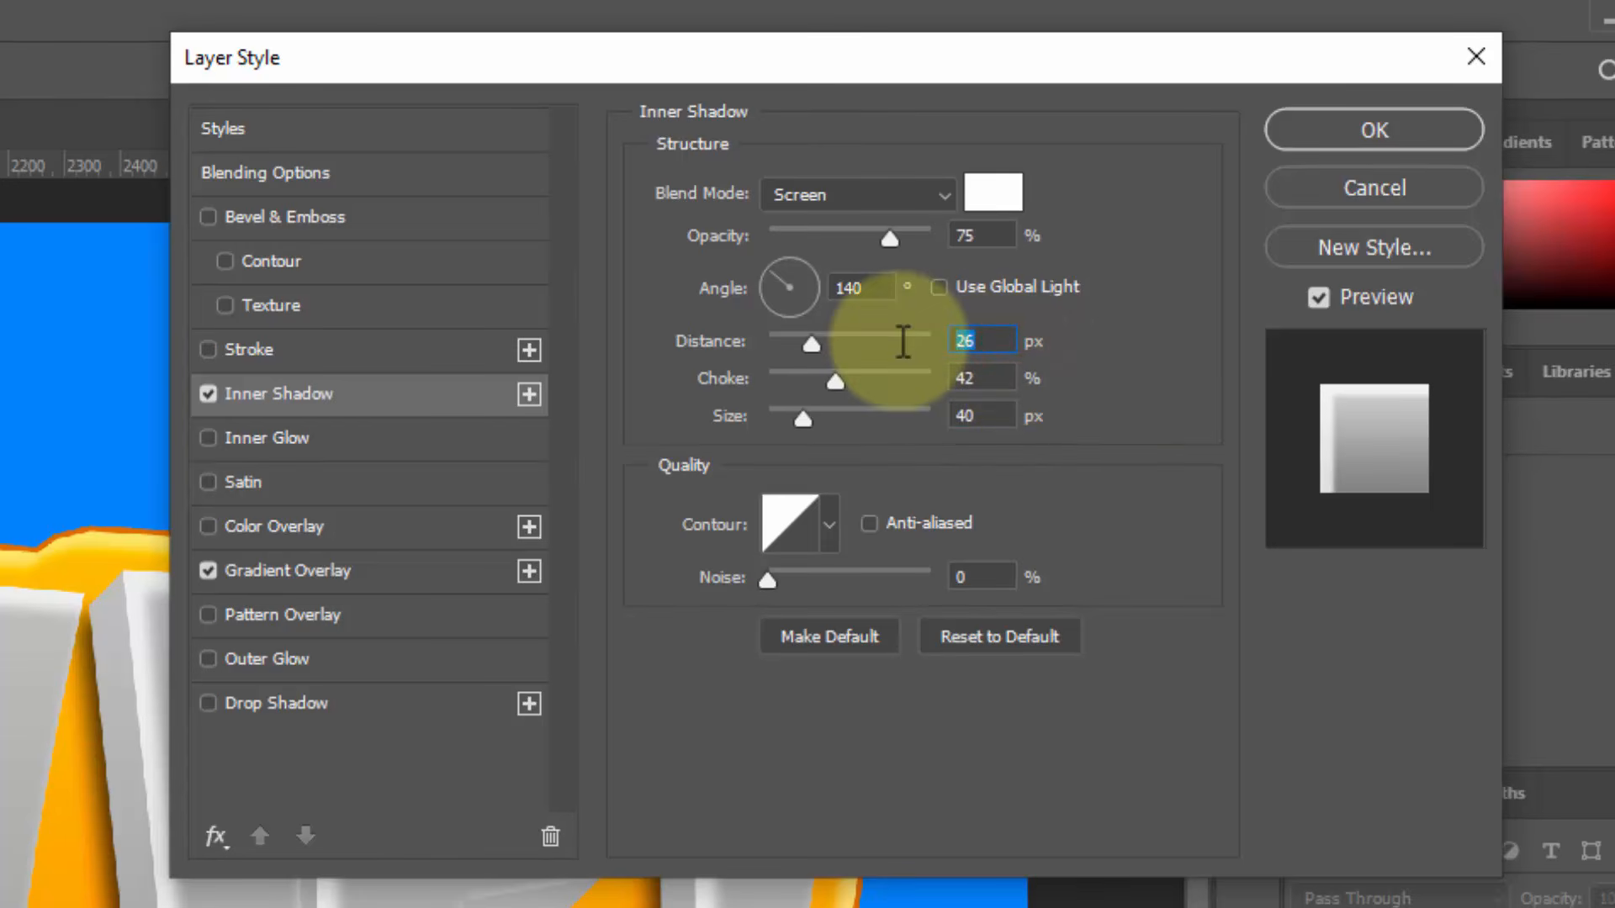
pyautogui.write('14')
pyautogui.click(995, 373)
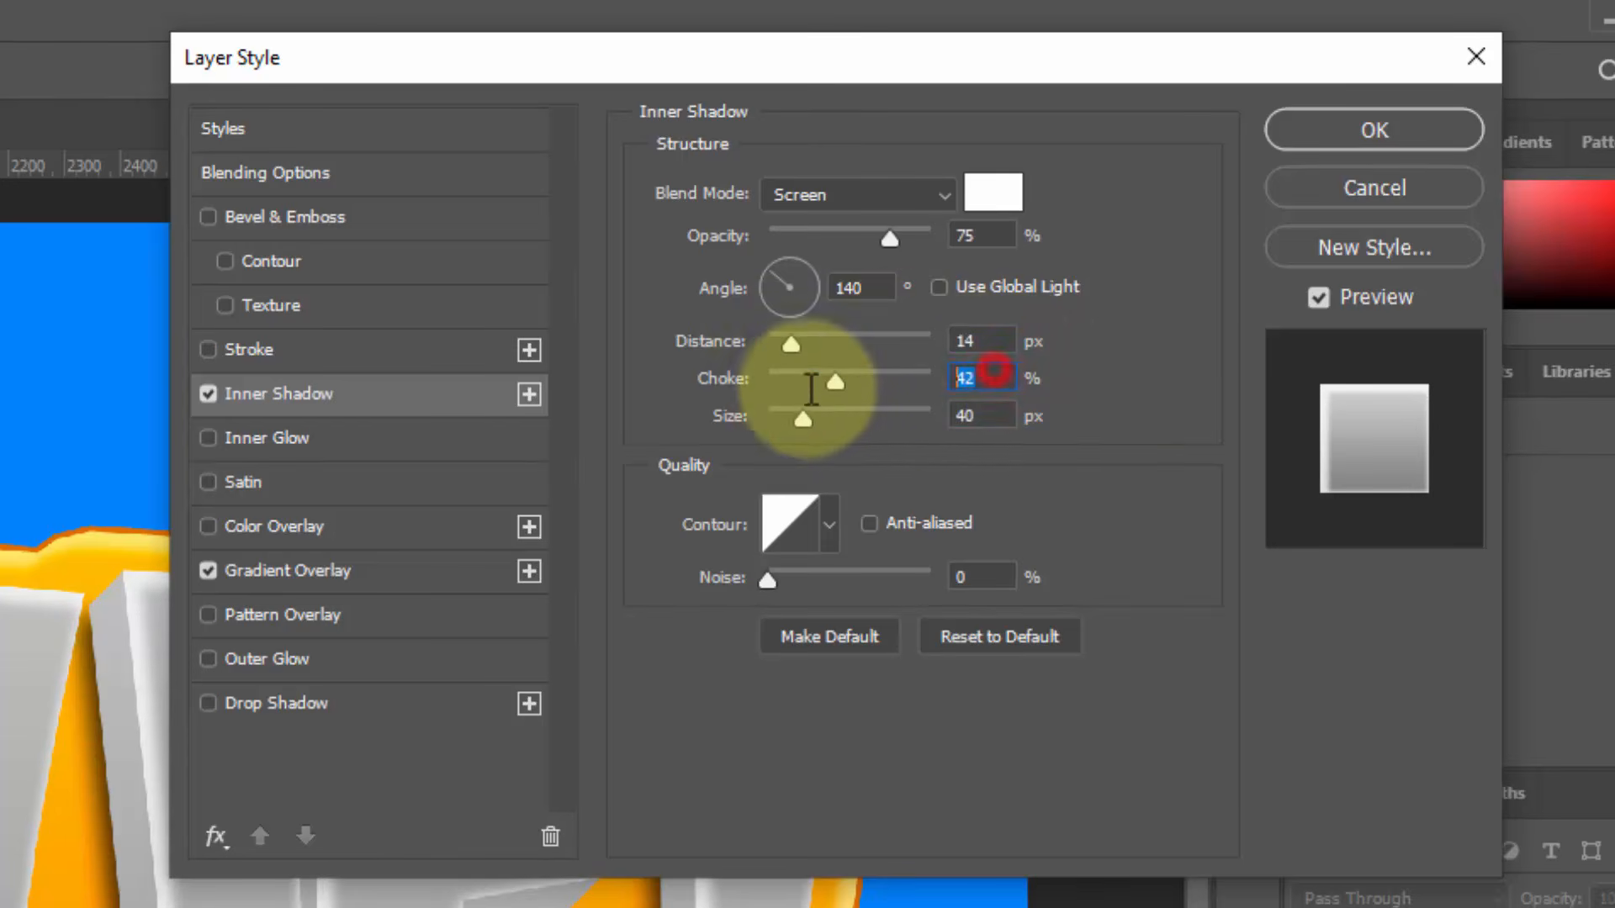
pyautogui.write('0')
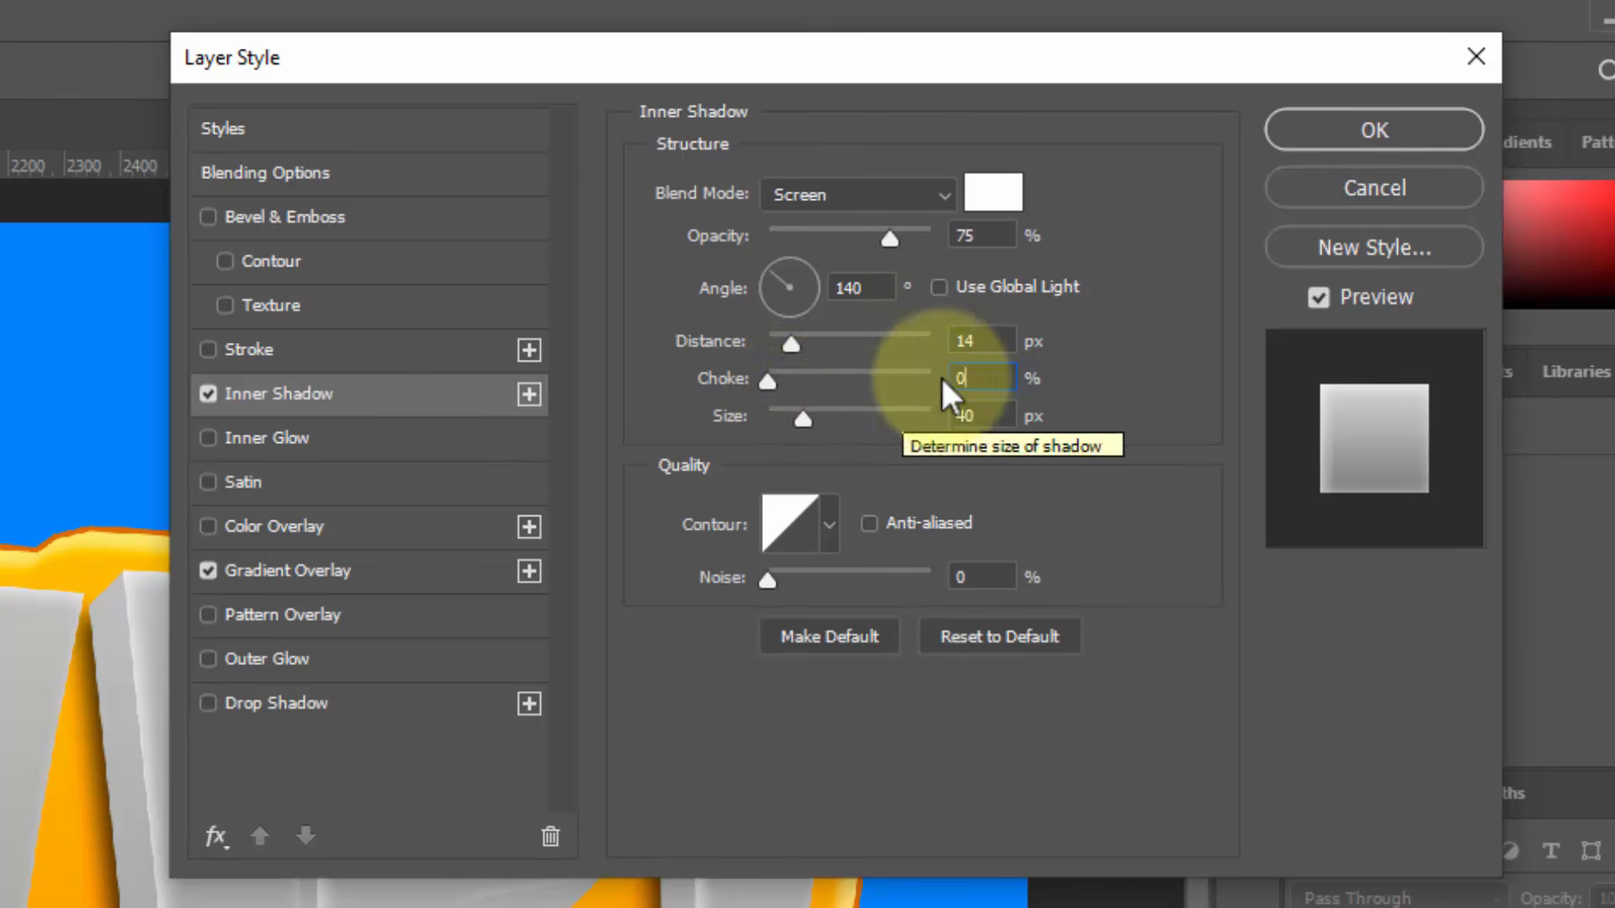
pyautogui.doubleClick(976, 376)
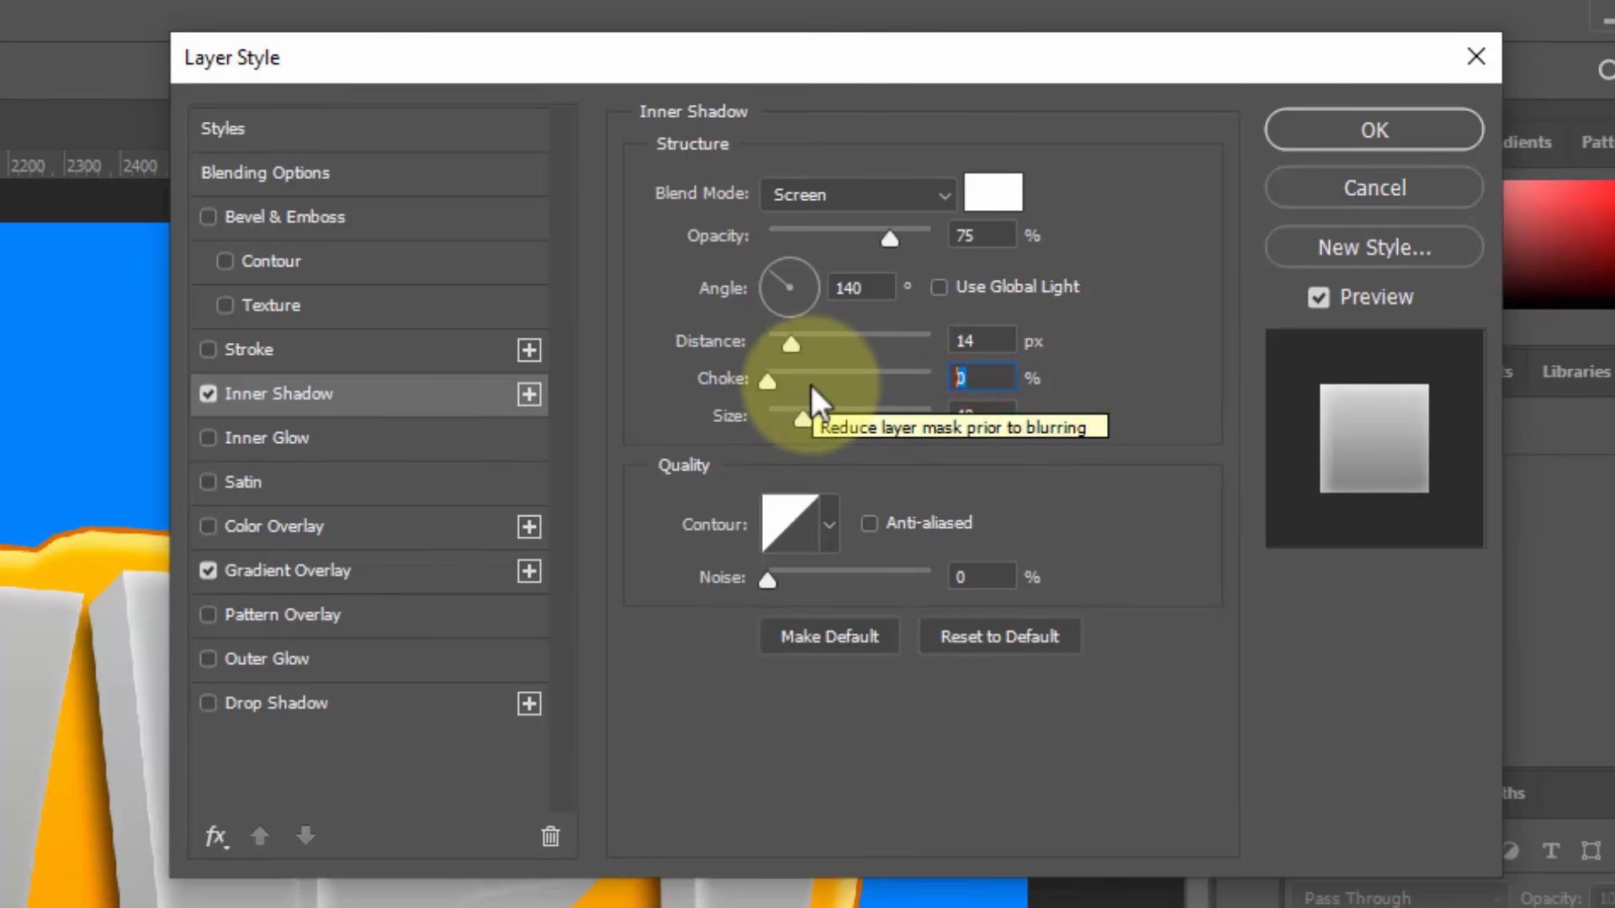
pyautogui.write('2')
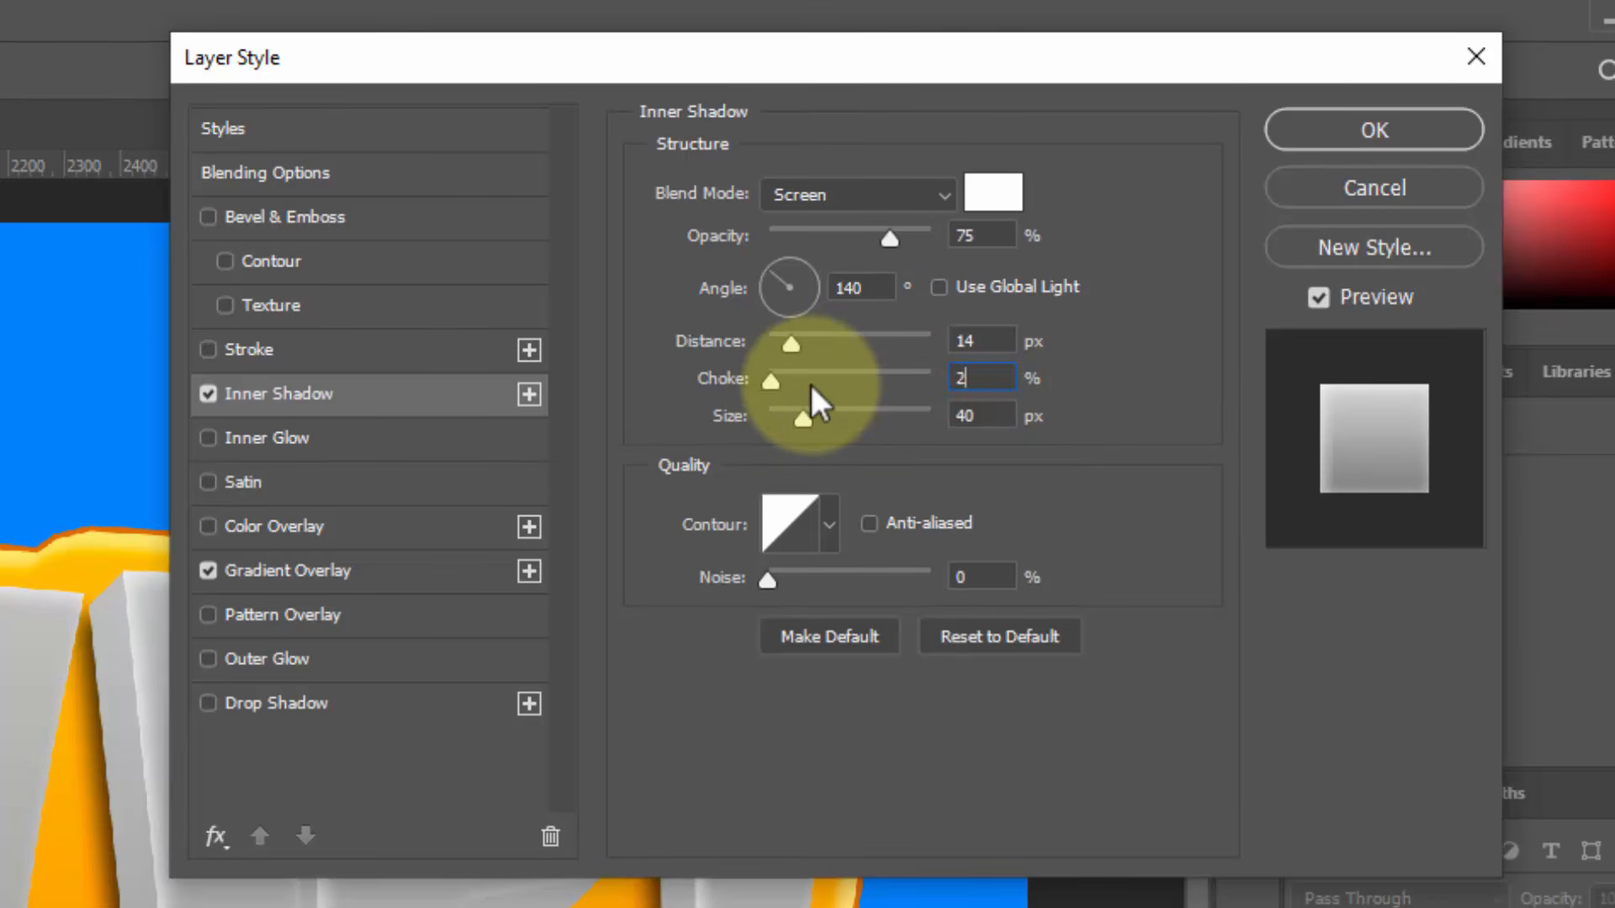
pyautogui.doubleClick(987, 412)
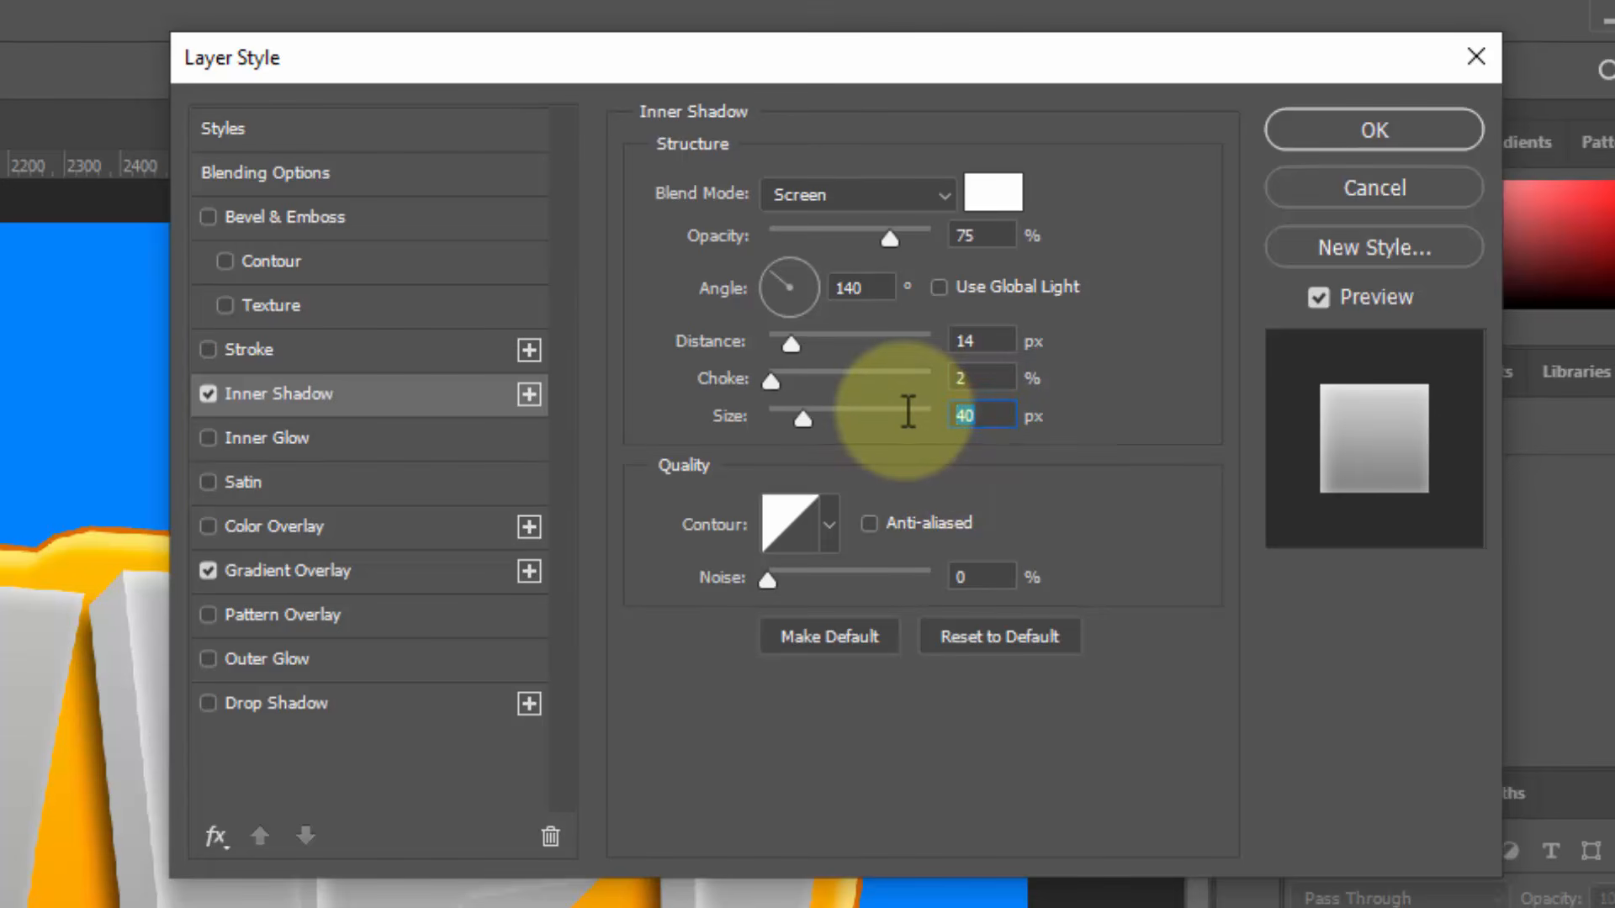
pyautogui.write('0')
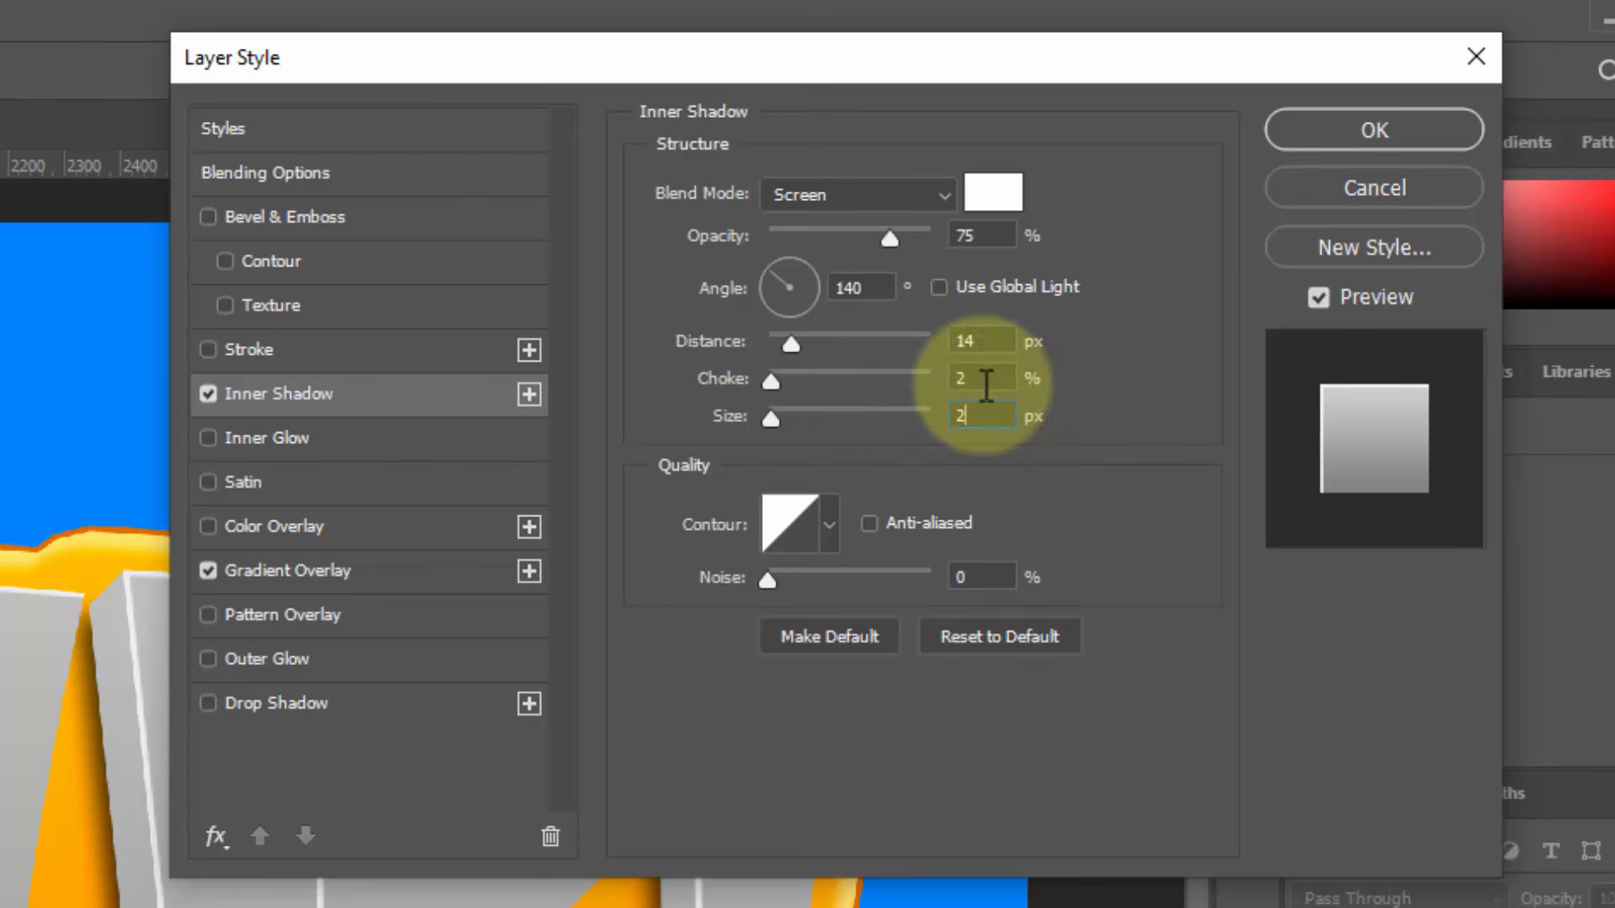
pyautogui.moveTo(775, 380); pyautogui.dragTo(806, 419)
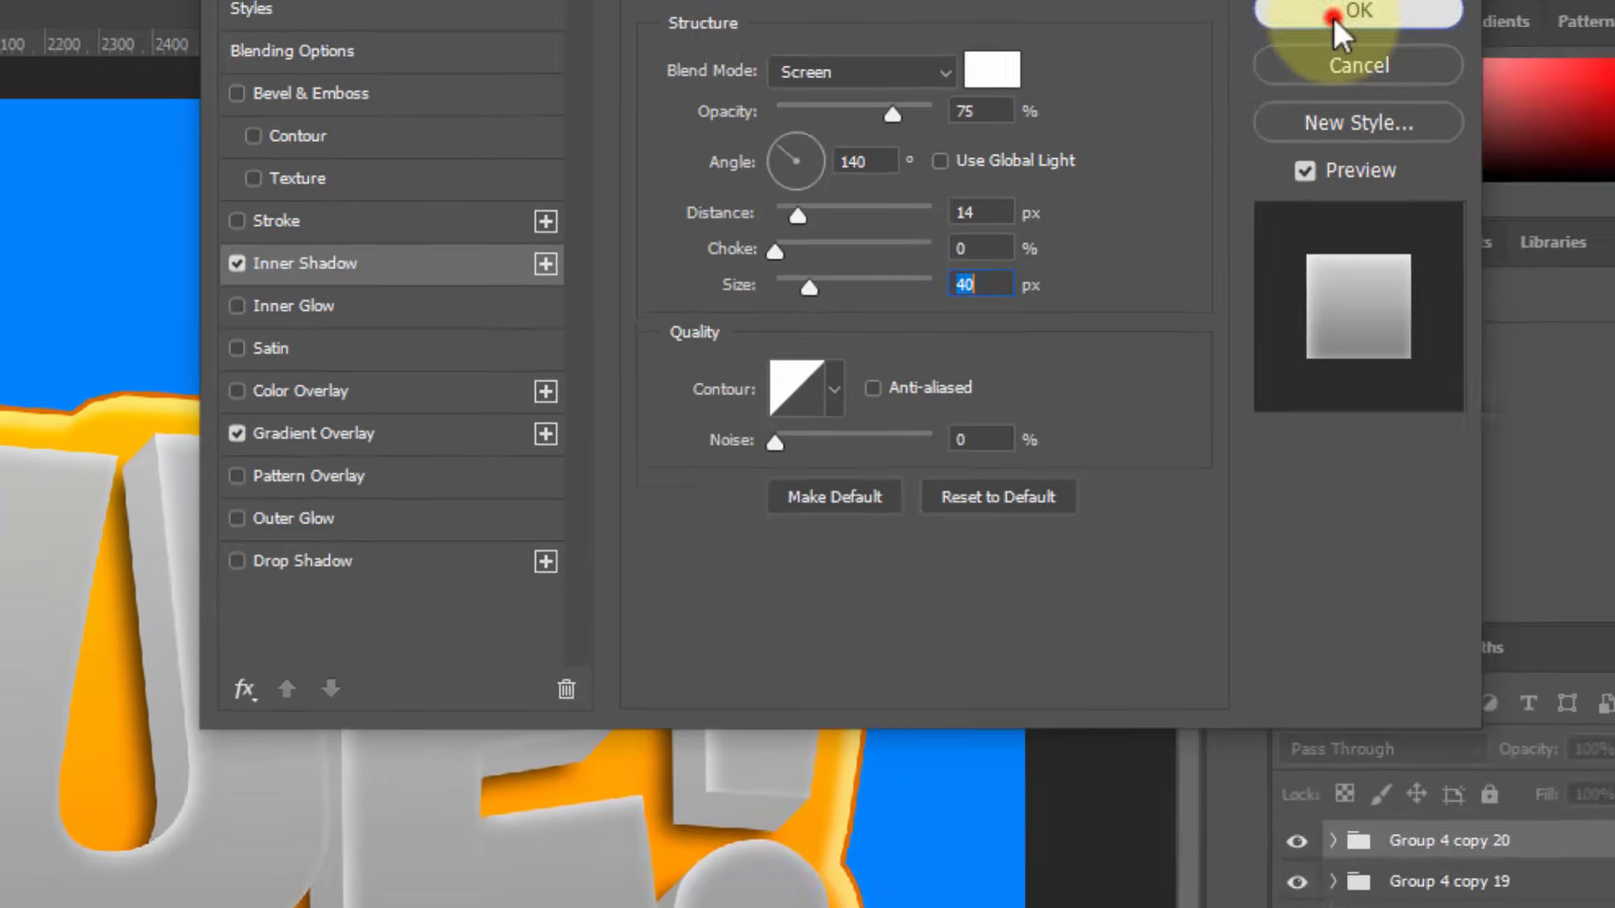
pyautogui.click(1367, 131)
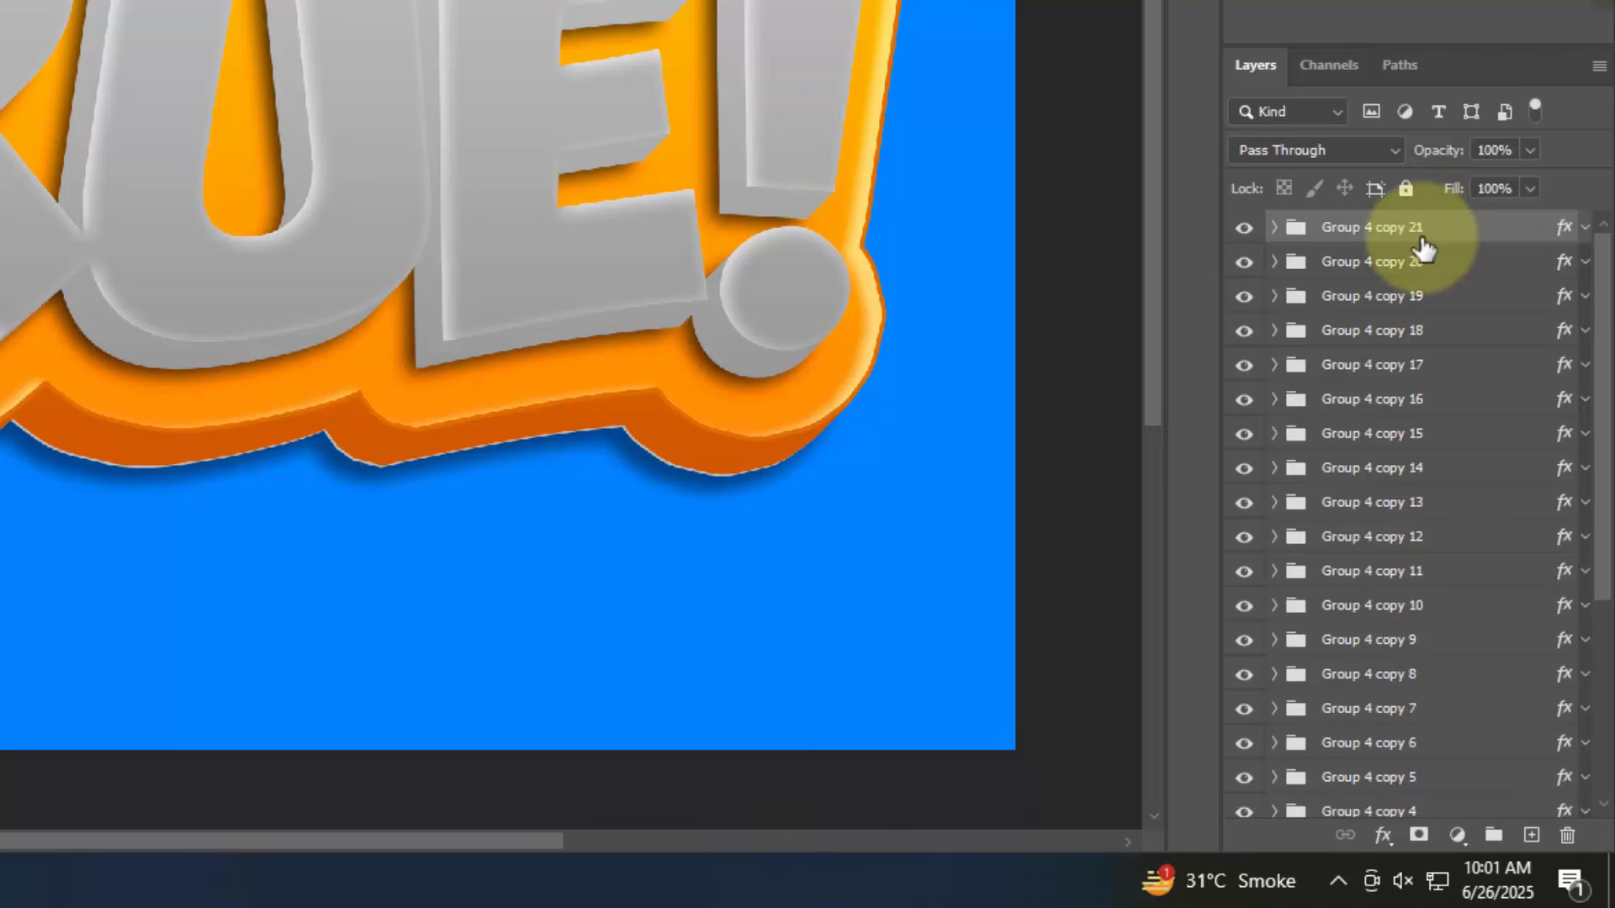
# Group the layers from Group 4 copy 20 down to Group 4 and rename the new group TOP
pyautogui.scroll(-5, 1424, 407)
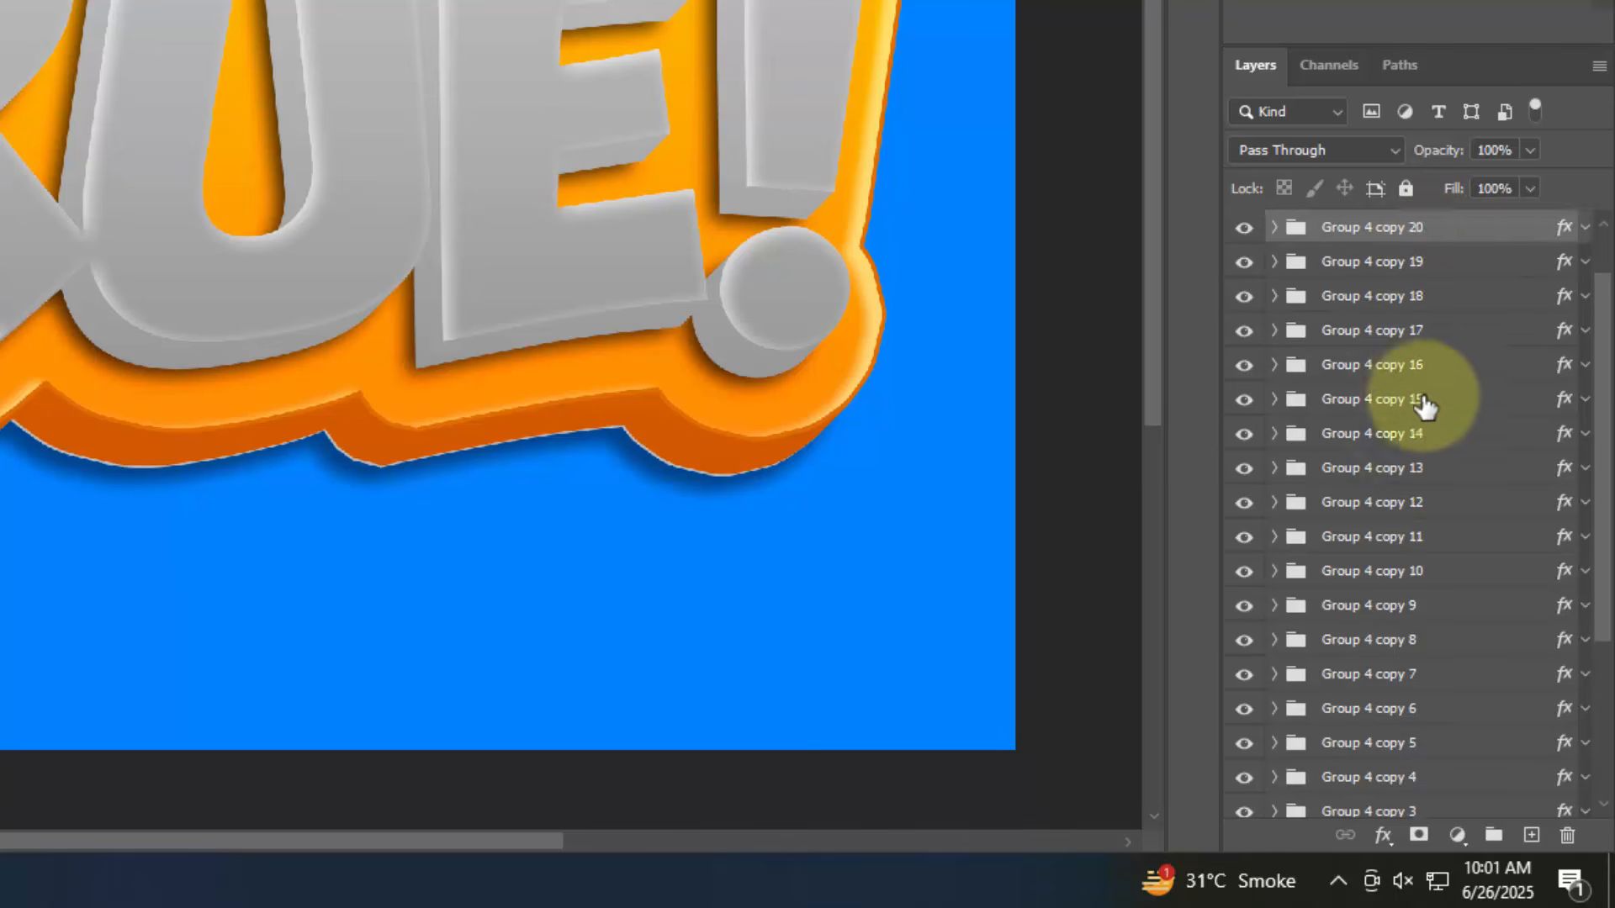
pyautogui.press('shift')
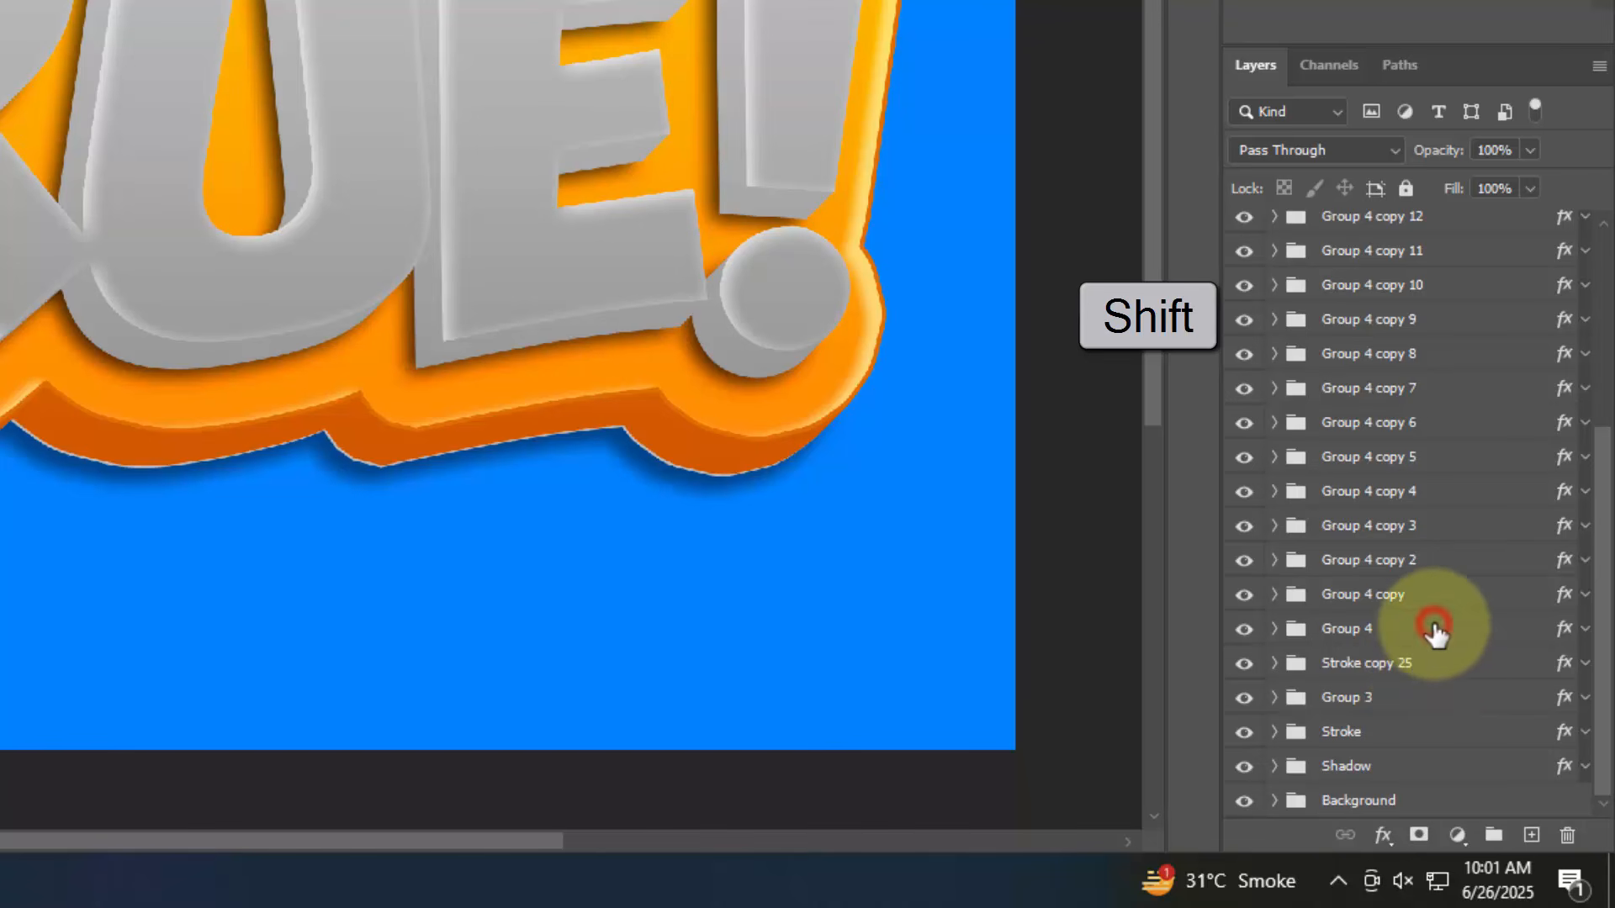
pyautogui.keyDown('shift'); pyautogui.click(1434, 630); pyautogui.keyUp('shift')
pyautogui.click(1494, 835)
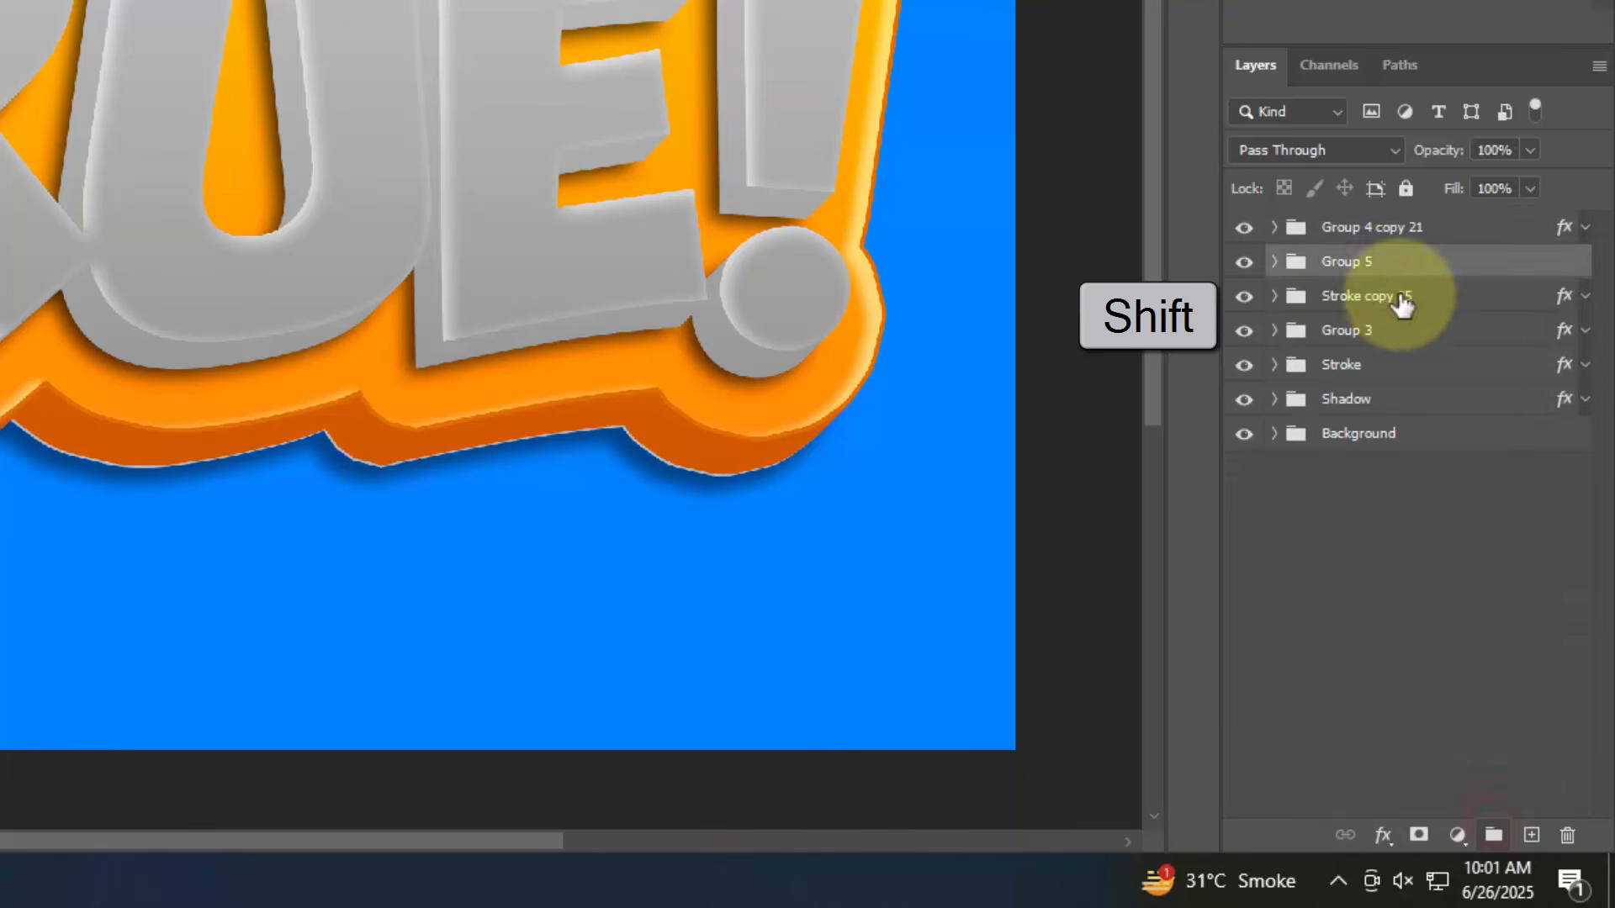
pyautogui.doubleClick(1371, 267)
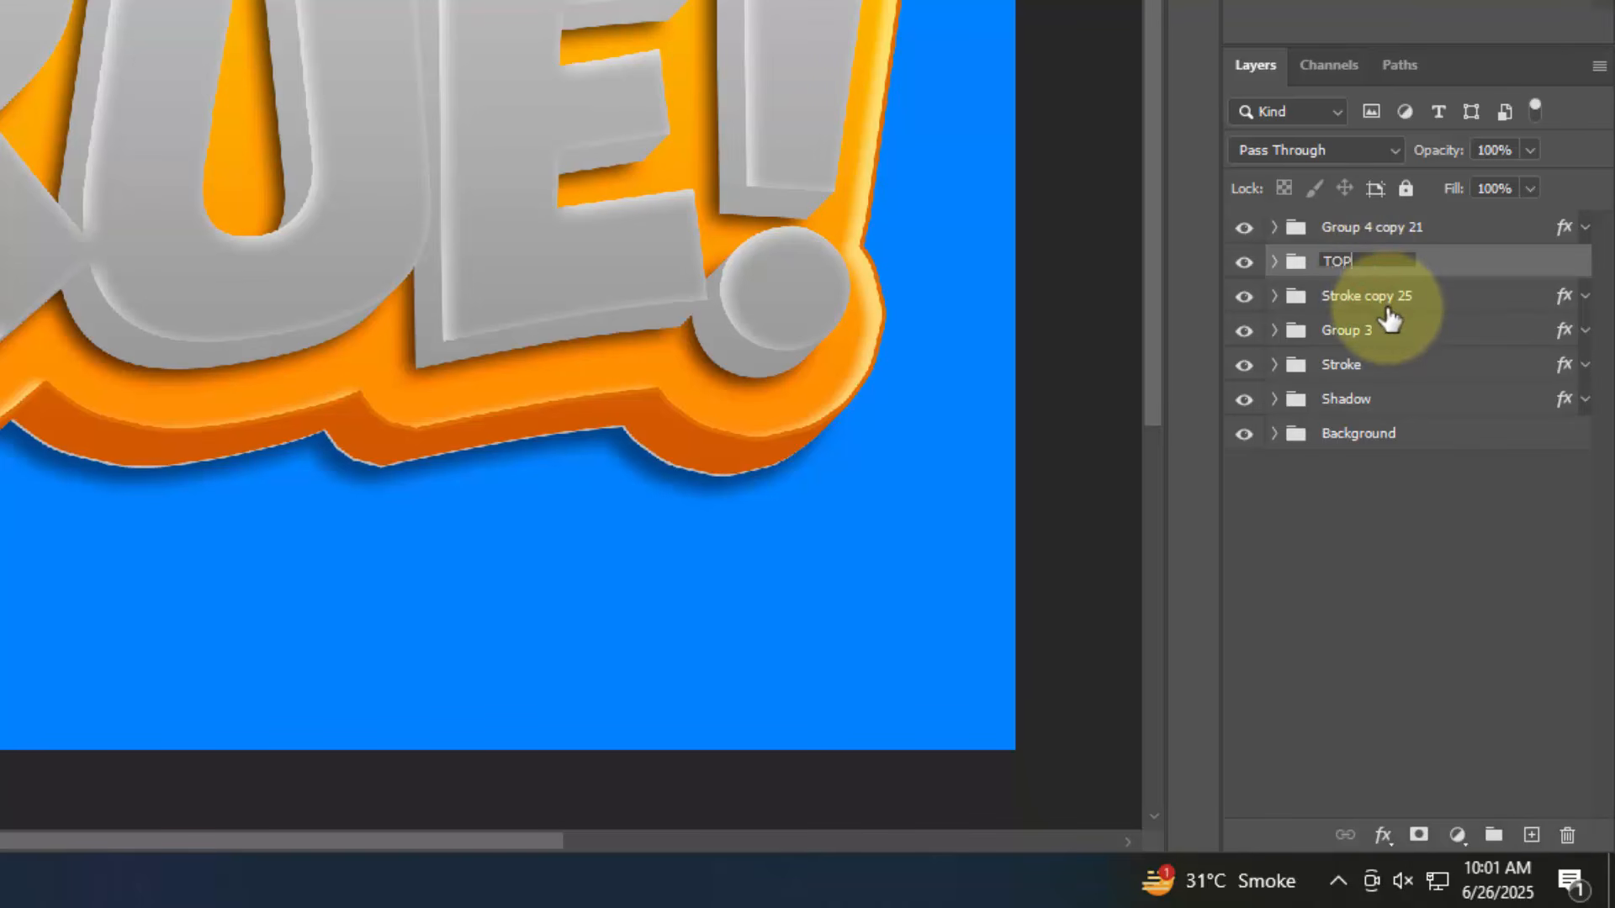
# Expand the TOP group, then group Stroke copy 25 with Group 3 and rename the new group Stroke
pyautogui.click(1273, 262)
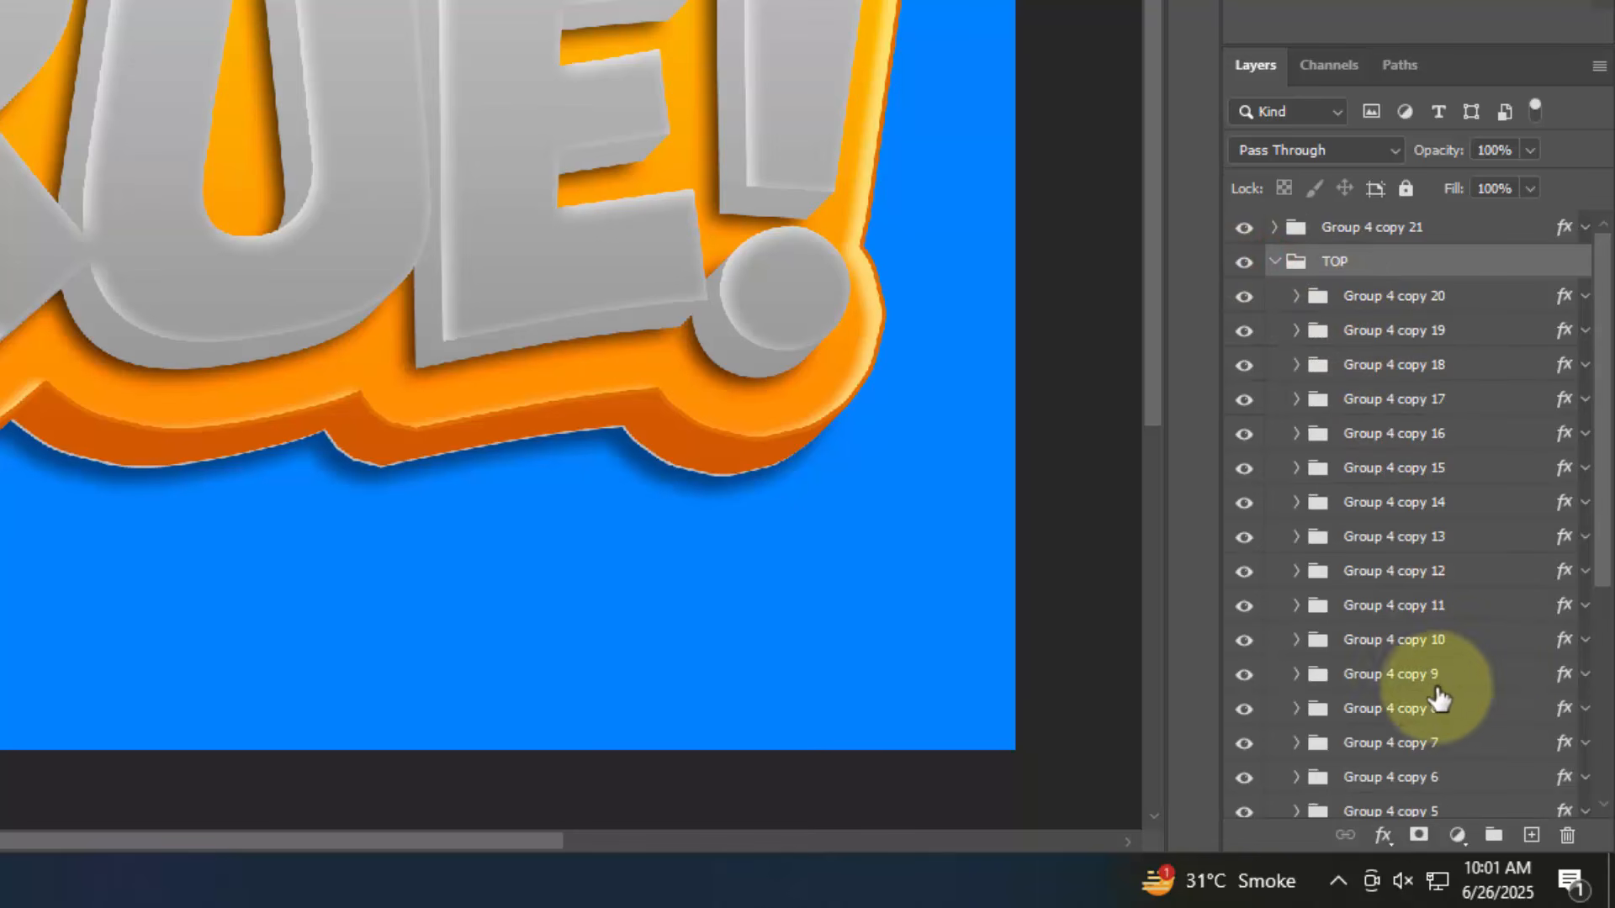
pyautogui.scroll(-5, 1453, 673)
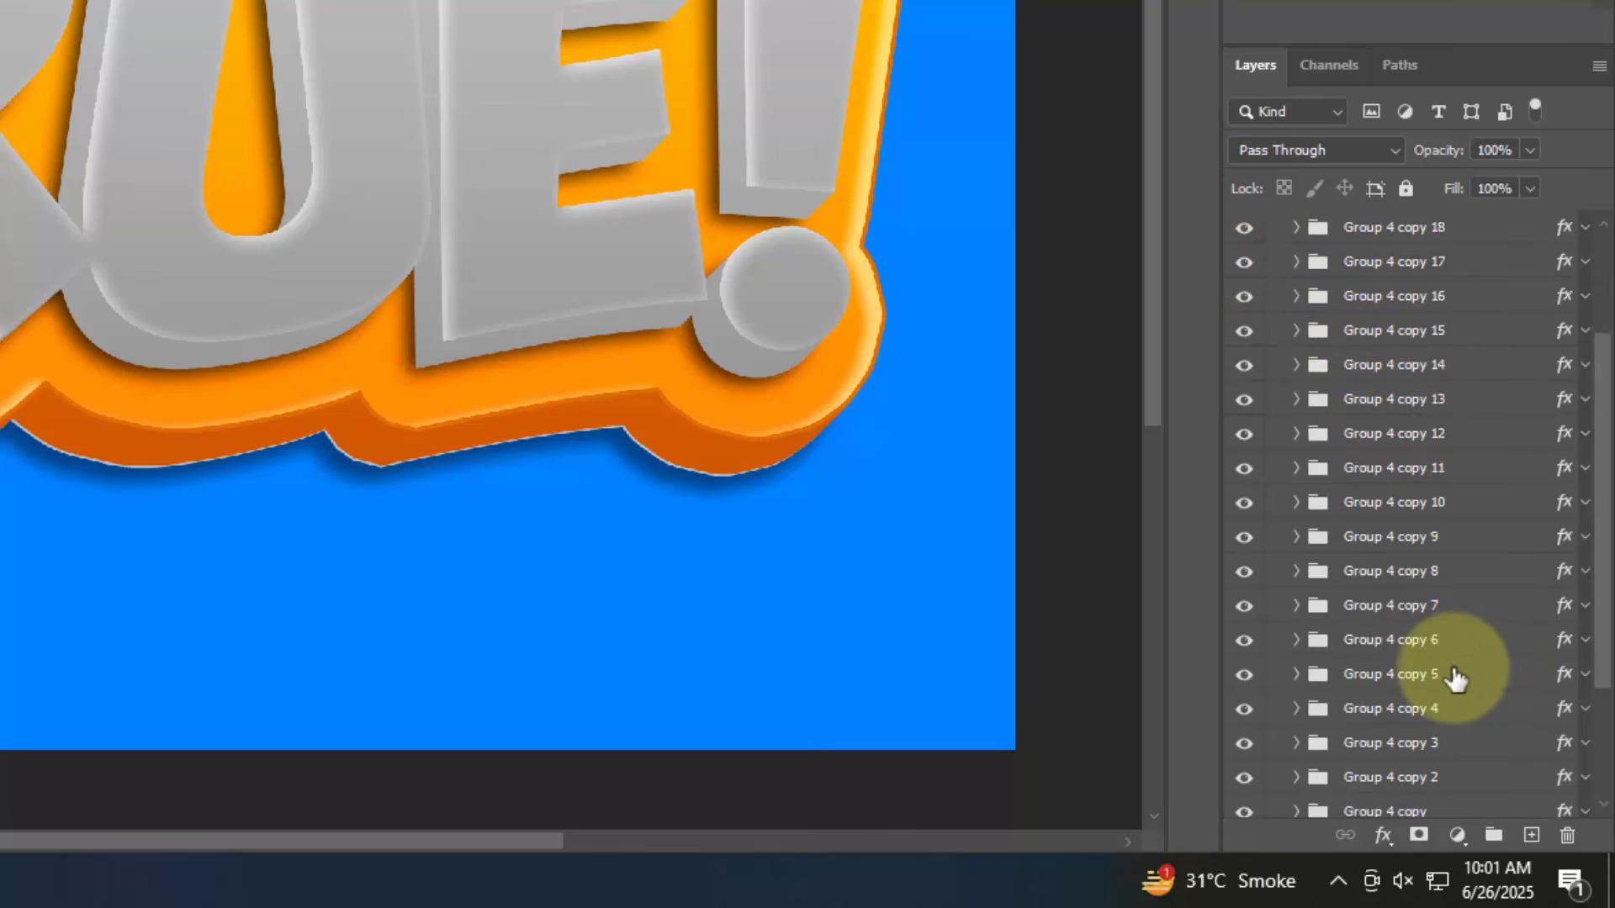
pyautogui.click(1407, 666)
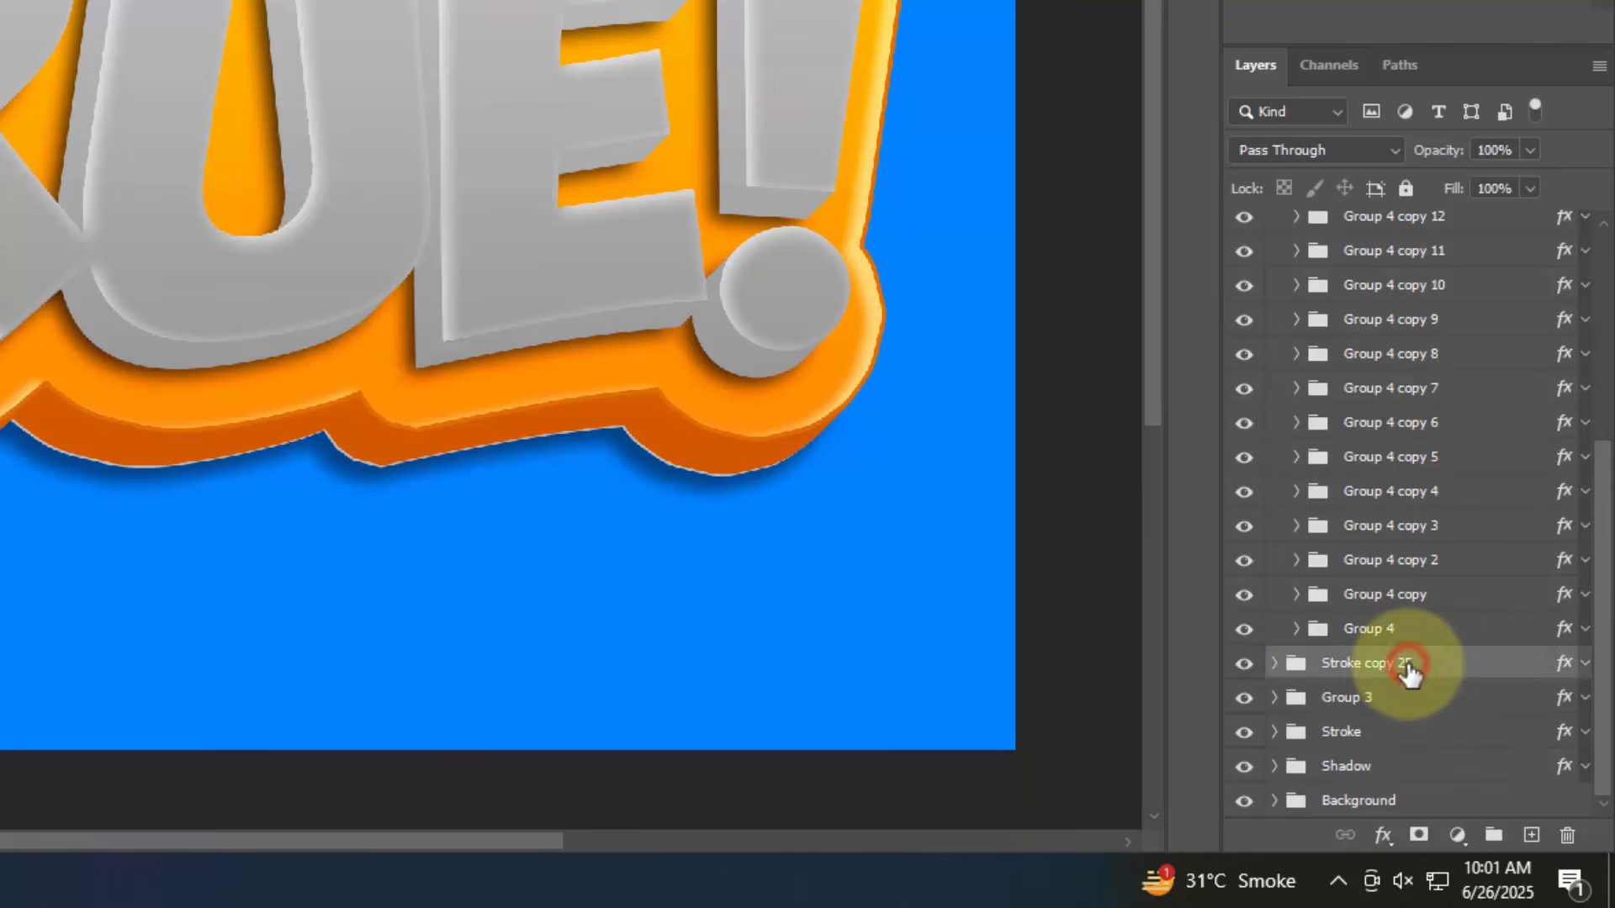
pyautogui.keyDown('ctrl'); pyautogui.click(1401, 698); pyautogui.keyUp('ctrl')
pyautogui.click(1494, 837)
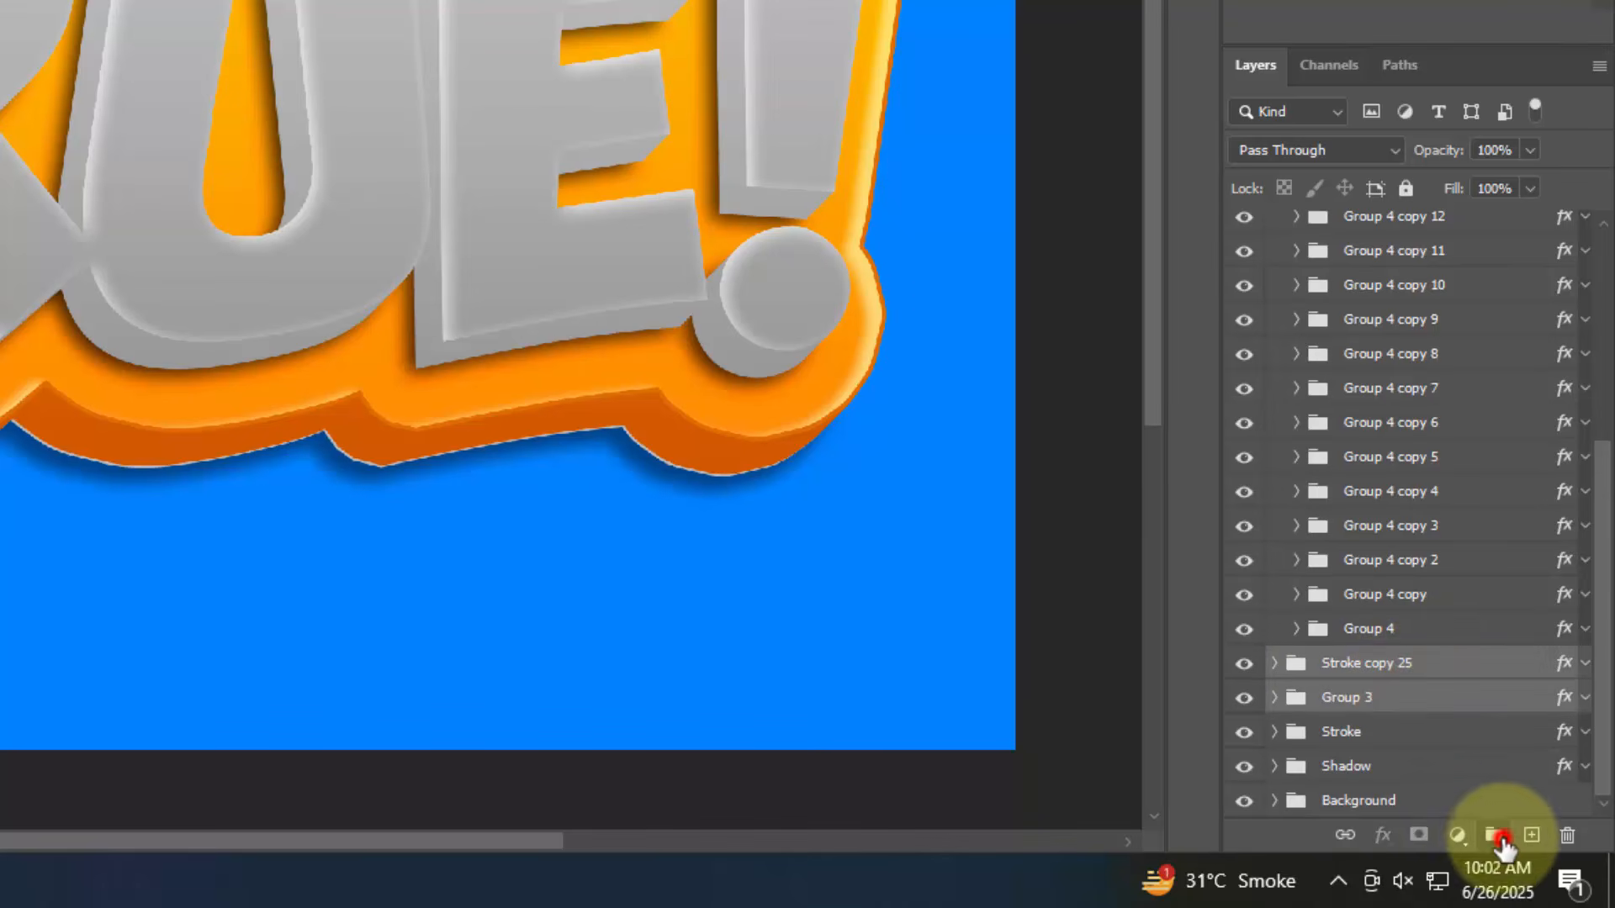
pyautogui.doubleClick(1363, 702)
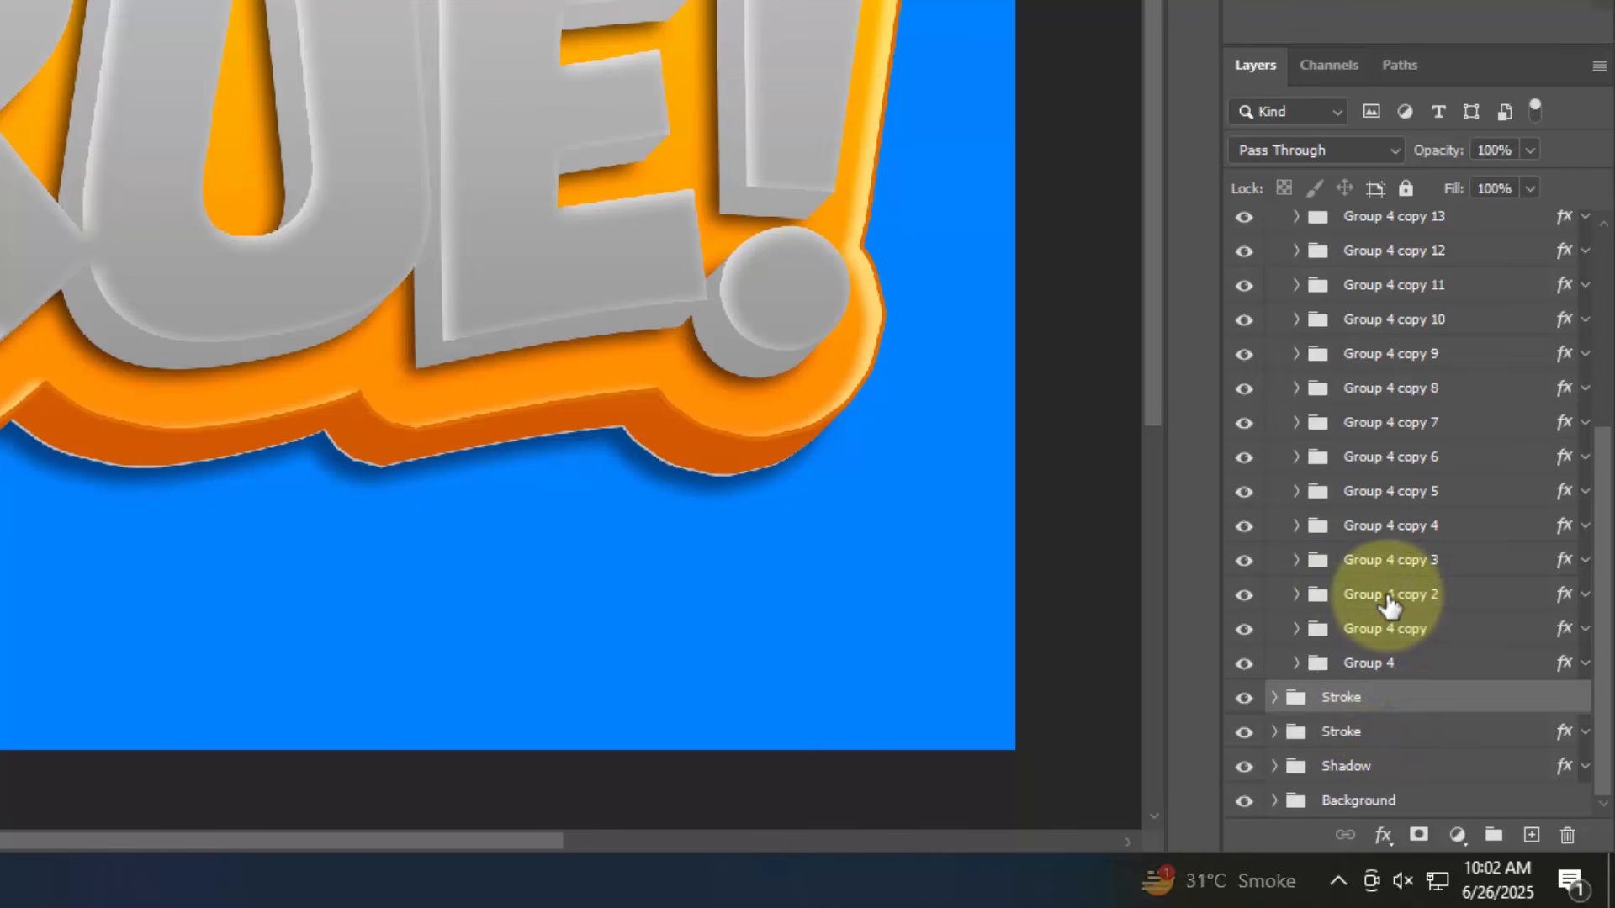
# Collapse the TOP group, expand Group 4 copy 21, and rename its Smart Object layer "Change yorur text from here"
pyautogui.scroll(5, 1339, 451)
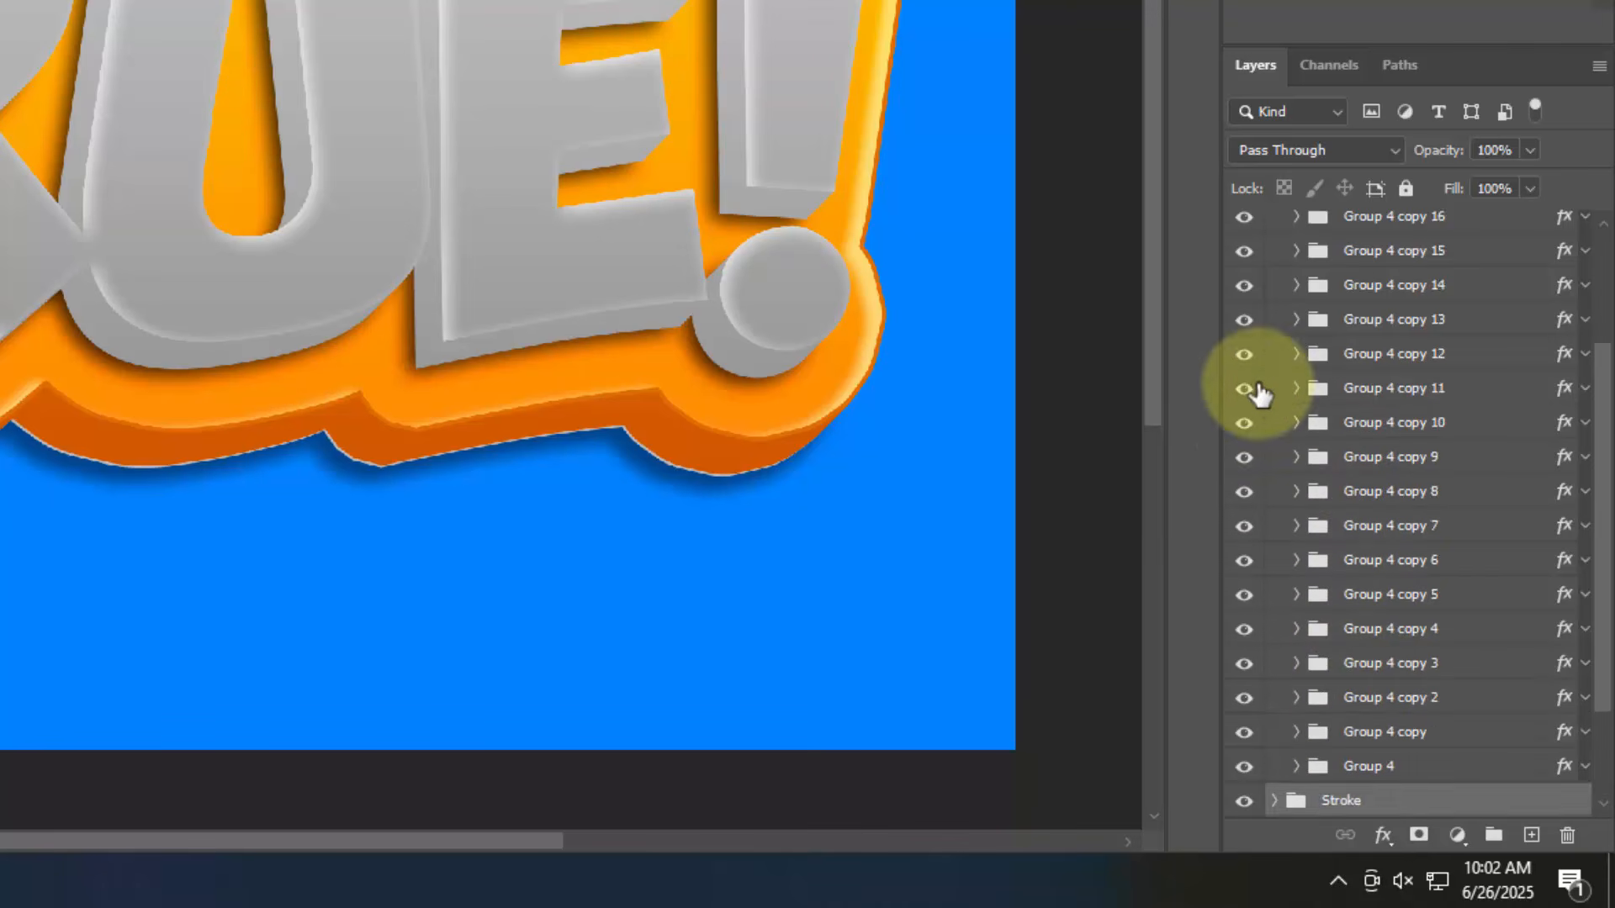
pyautogui.click(1274, 263)
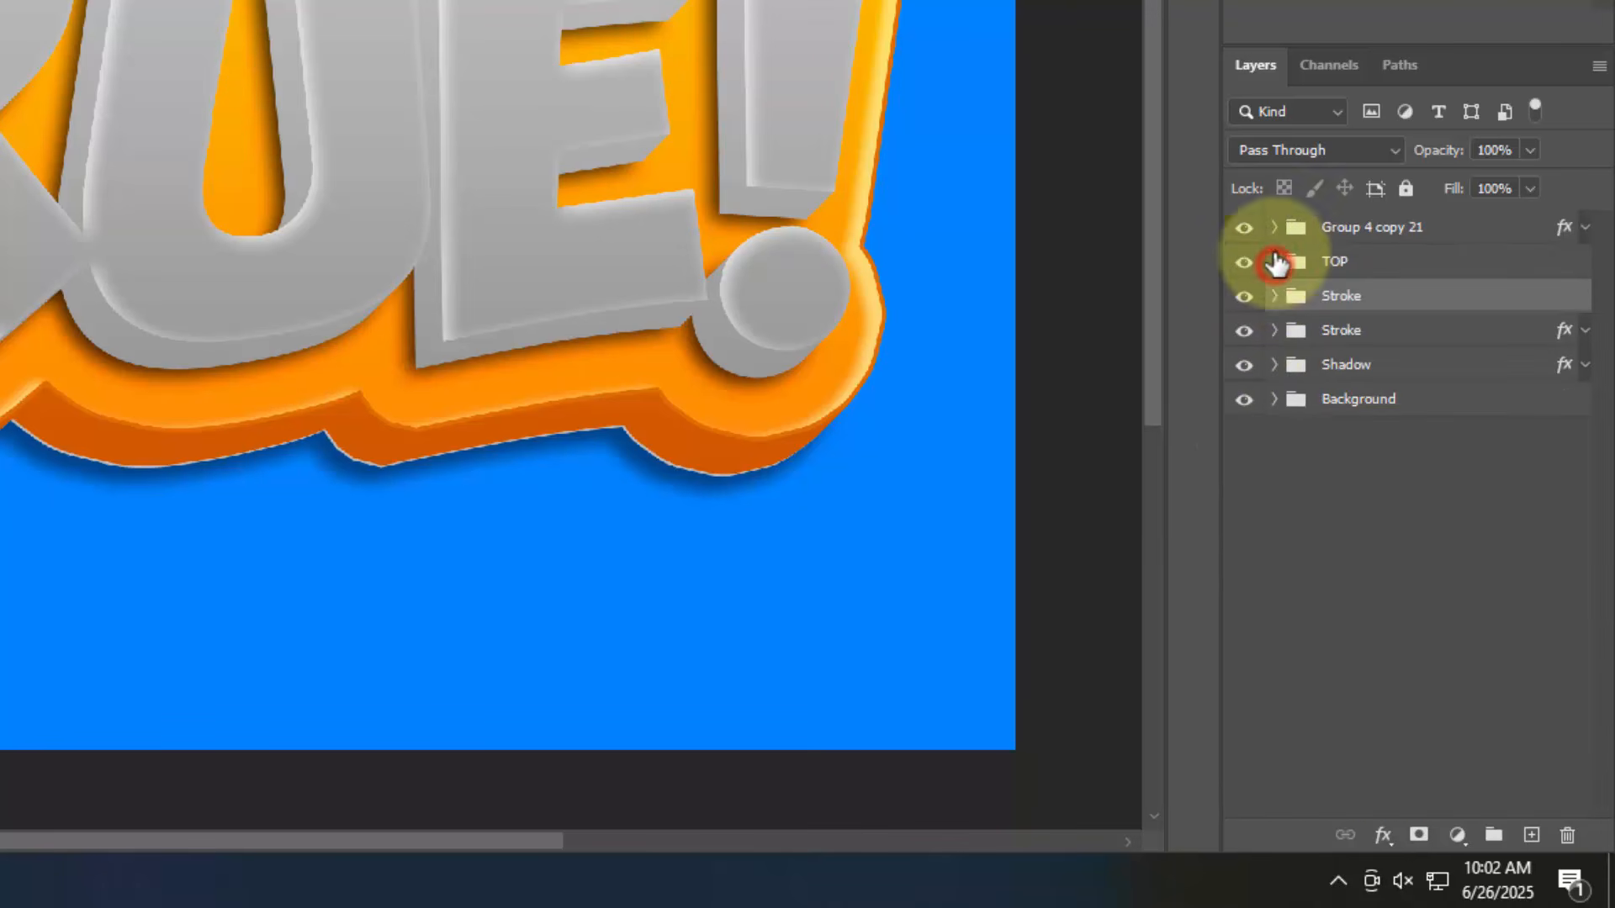
pyautogui.click(1274, 228)
pyautogui.doubleClick(1430, 267)
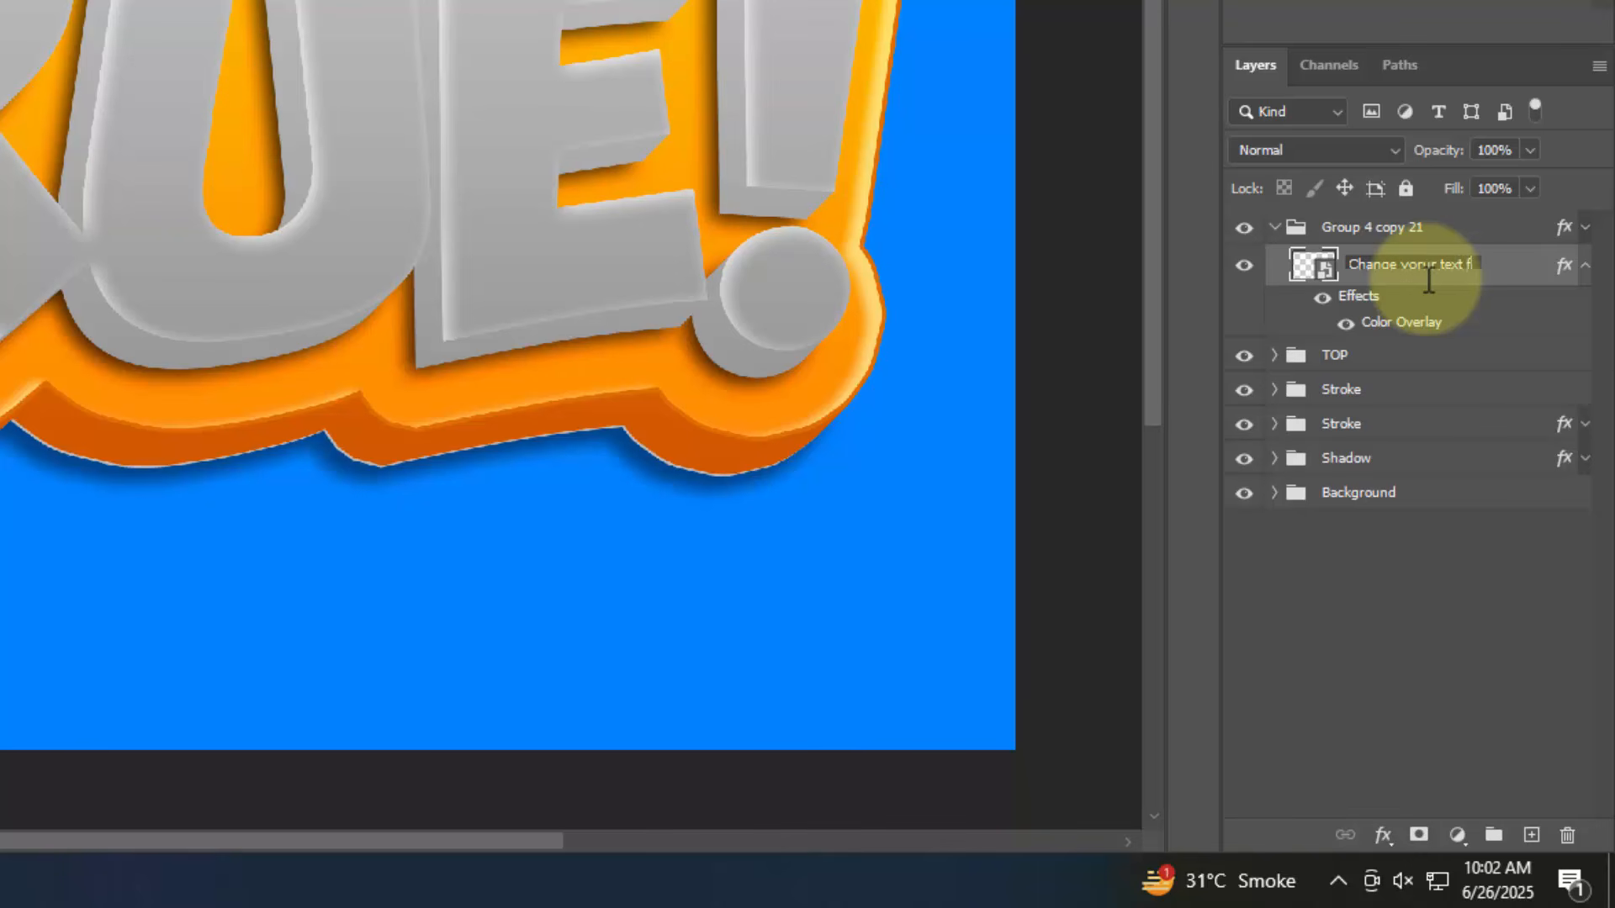
pyautogui.write('Change yorur text from here')
pyautogui.press('Return')
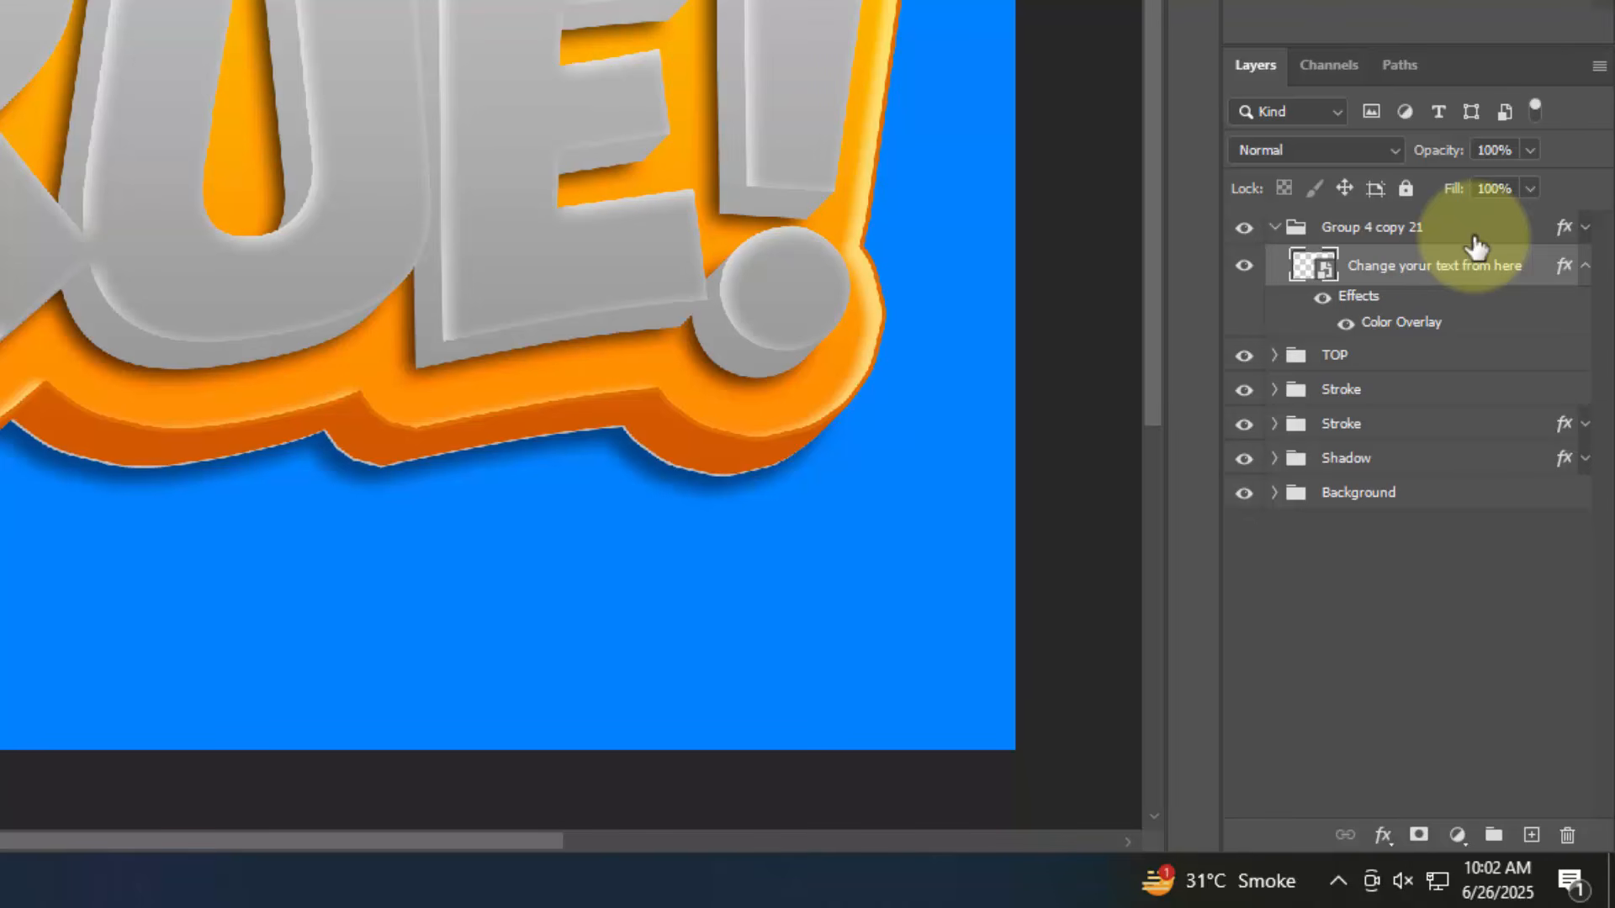
# Move the renamed Smart Object out of Group 4 copy 21 to the top of the layer stack, and delete the emptied group
pyautogui.moveTo(1460, 260); pyautogui.dragTo(1443, 212)
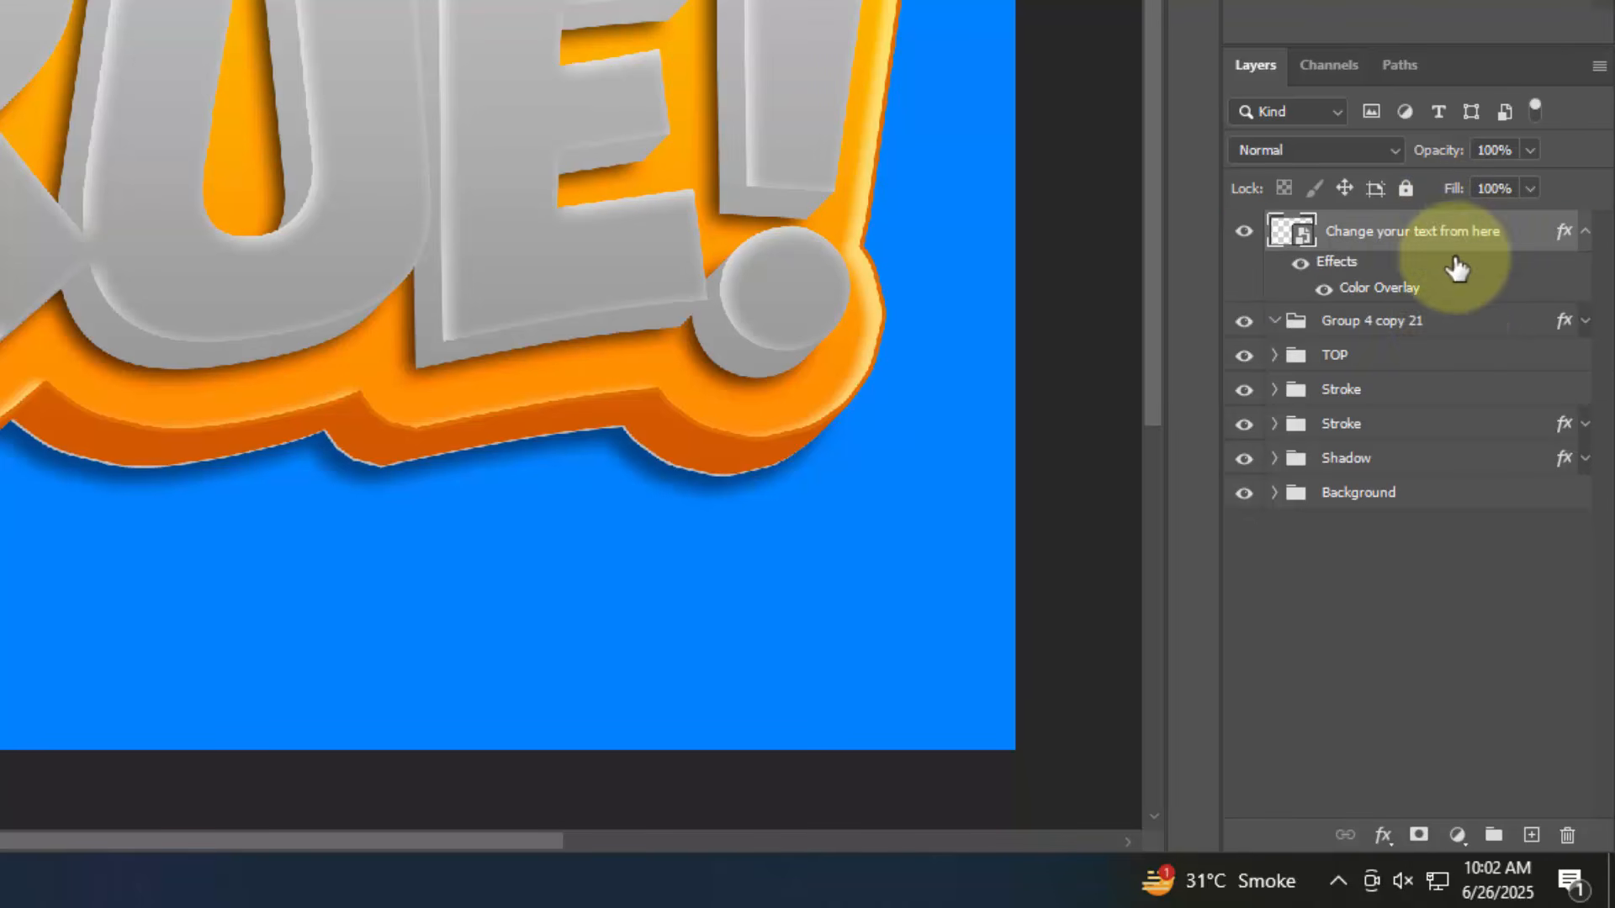
pyautogui.click(1453, 328)
pyautogui.press('Delete')
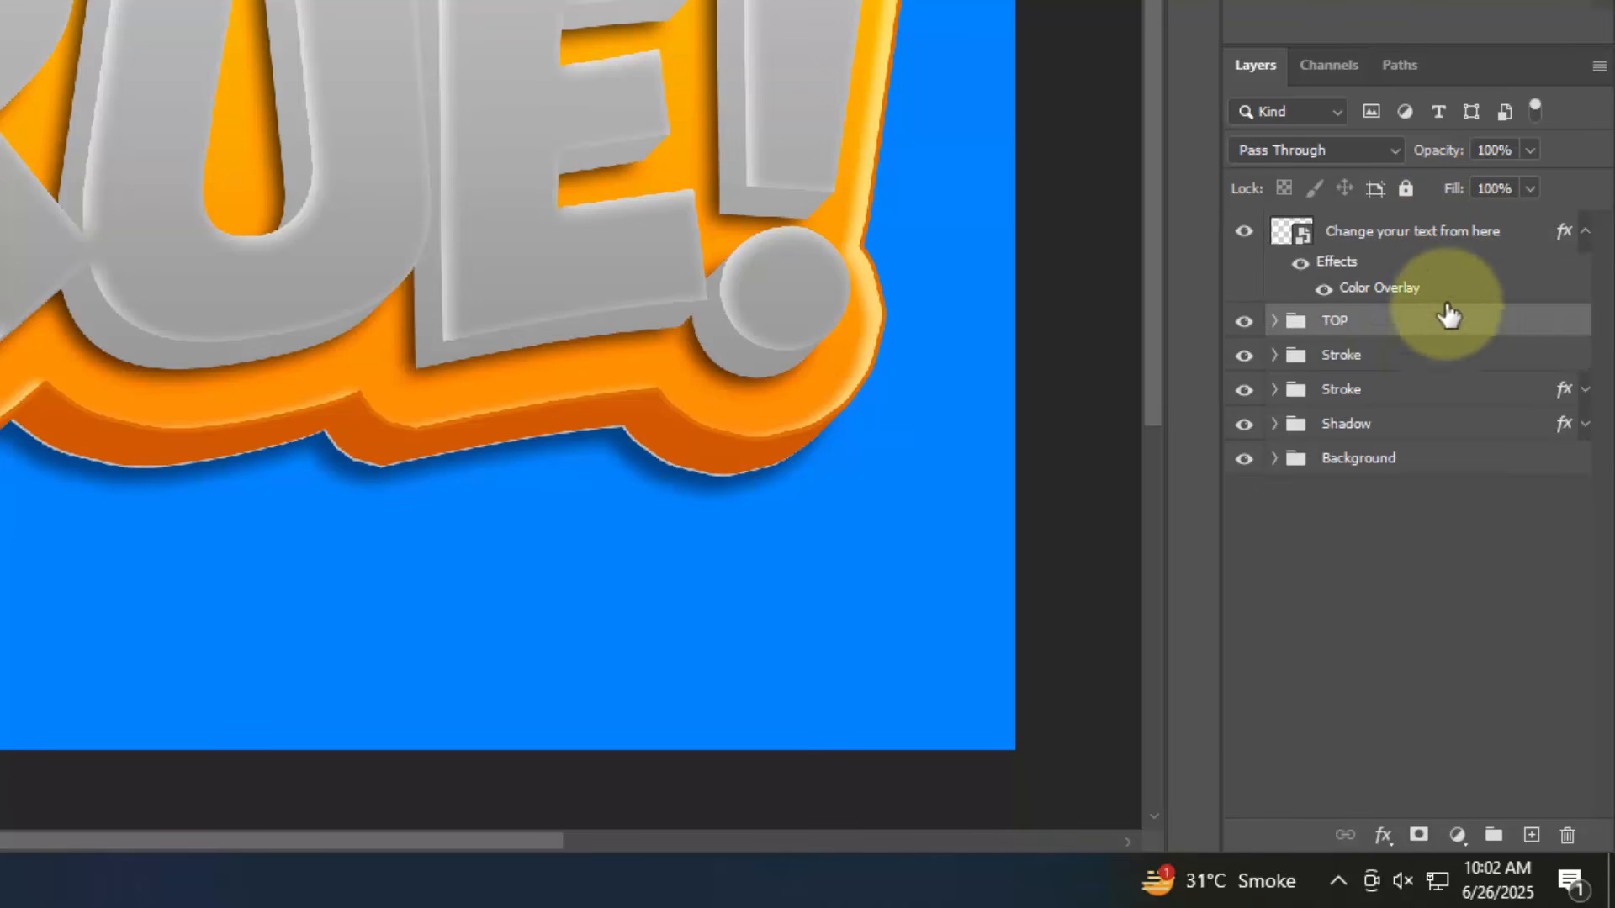
# Clear the layer style from the "Change yorur text from here" Smart Object layer
pyautogui.rightClick(1527, 242)
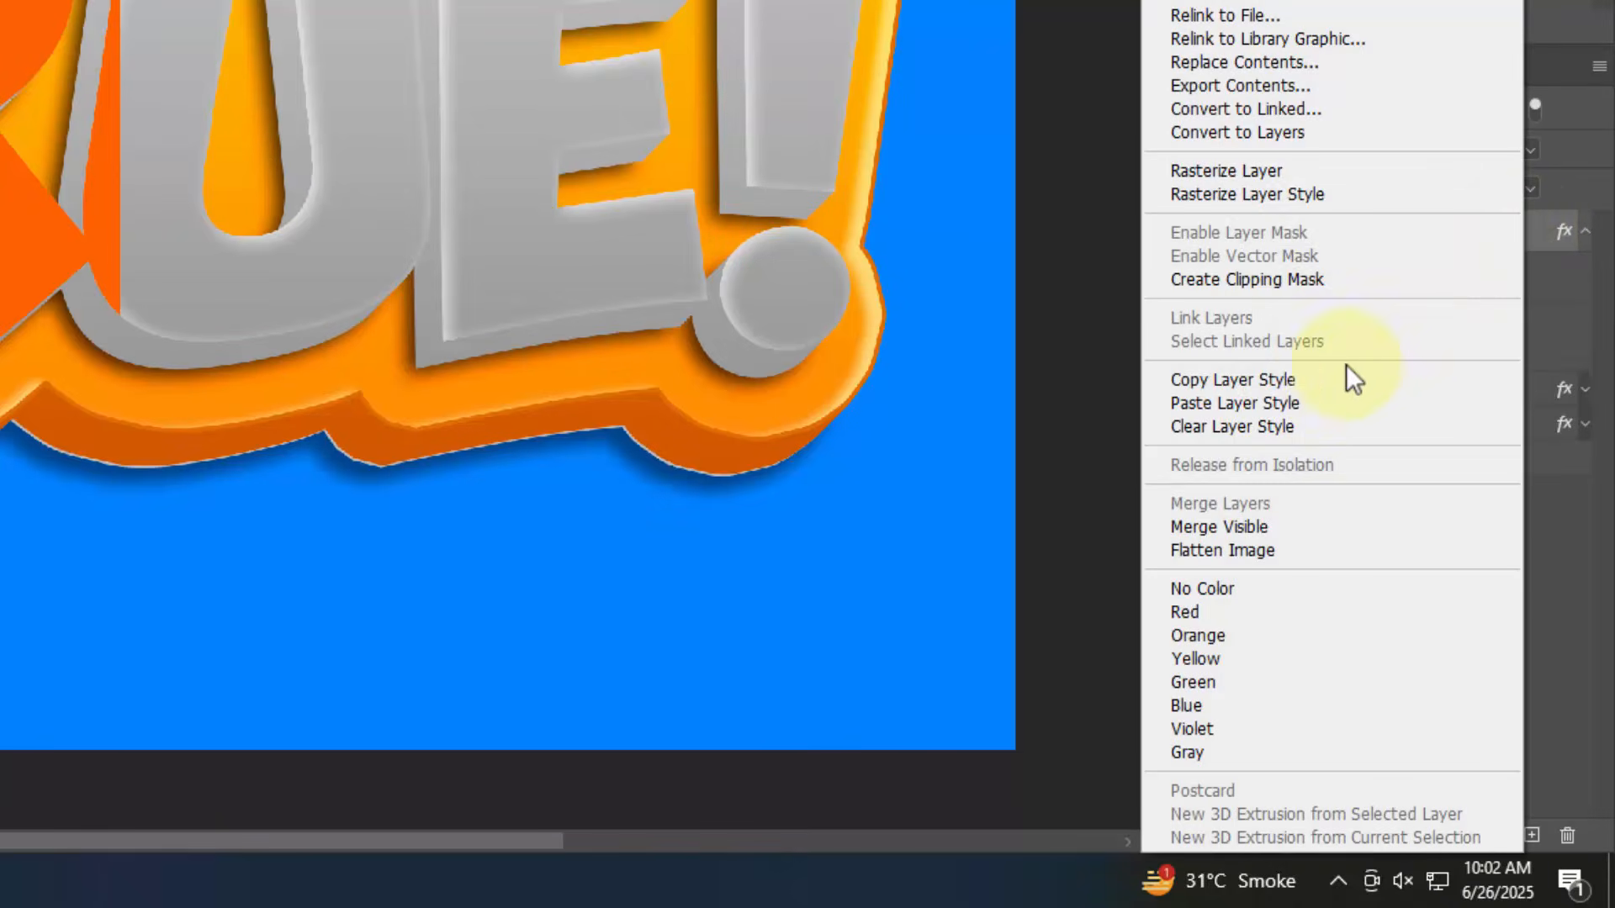
pyautogui.click(1270, 422)
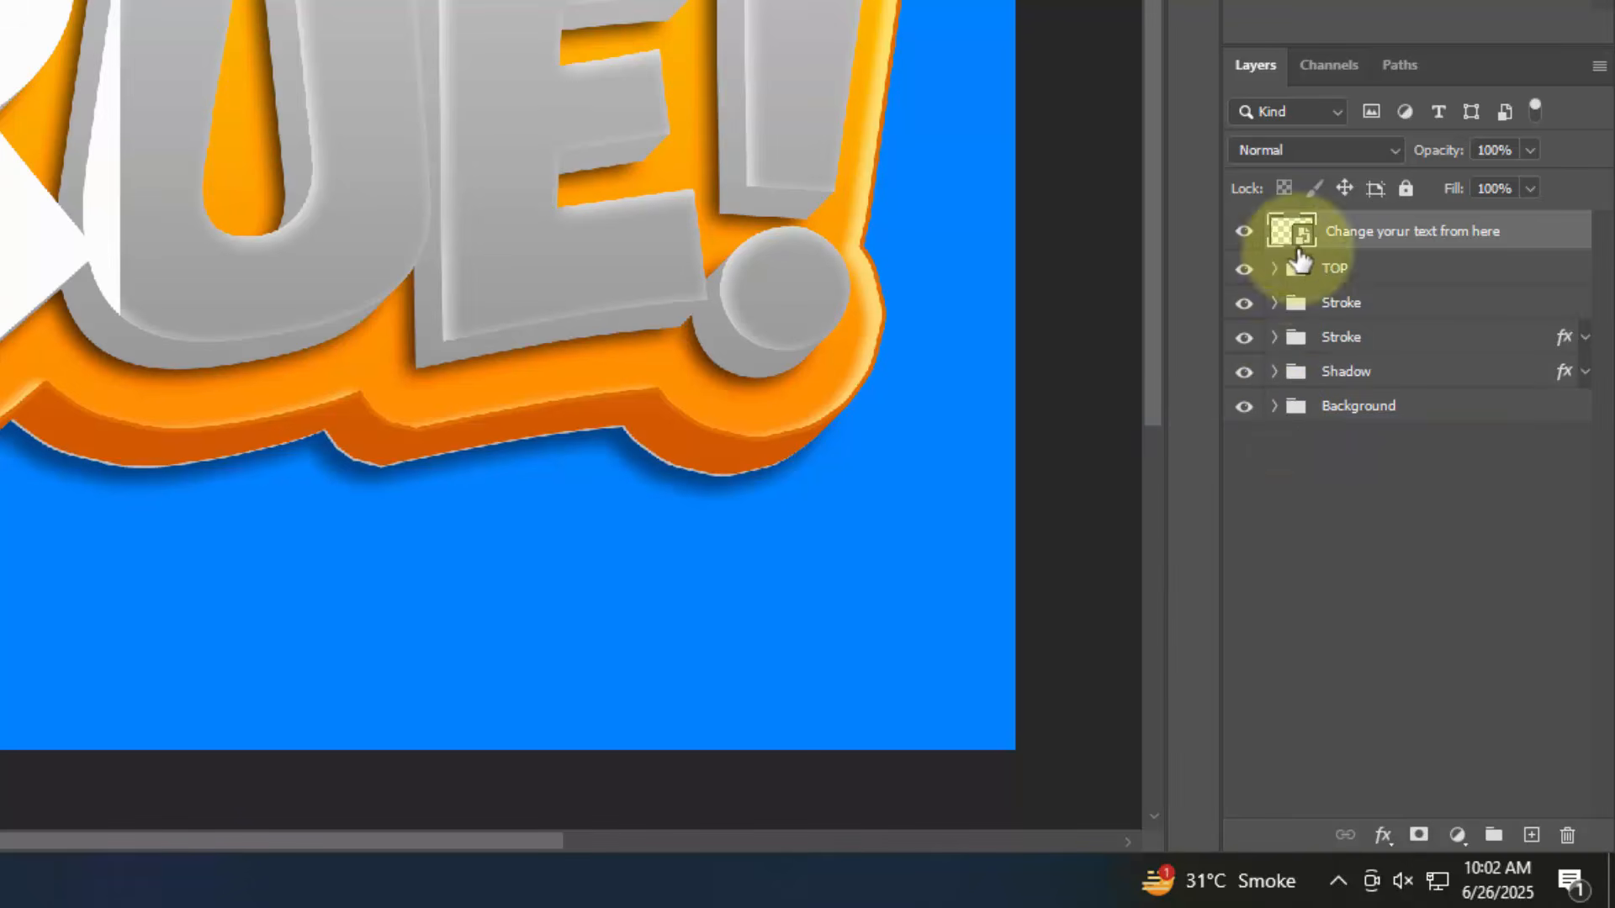